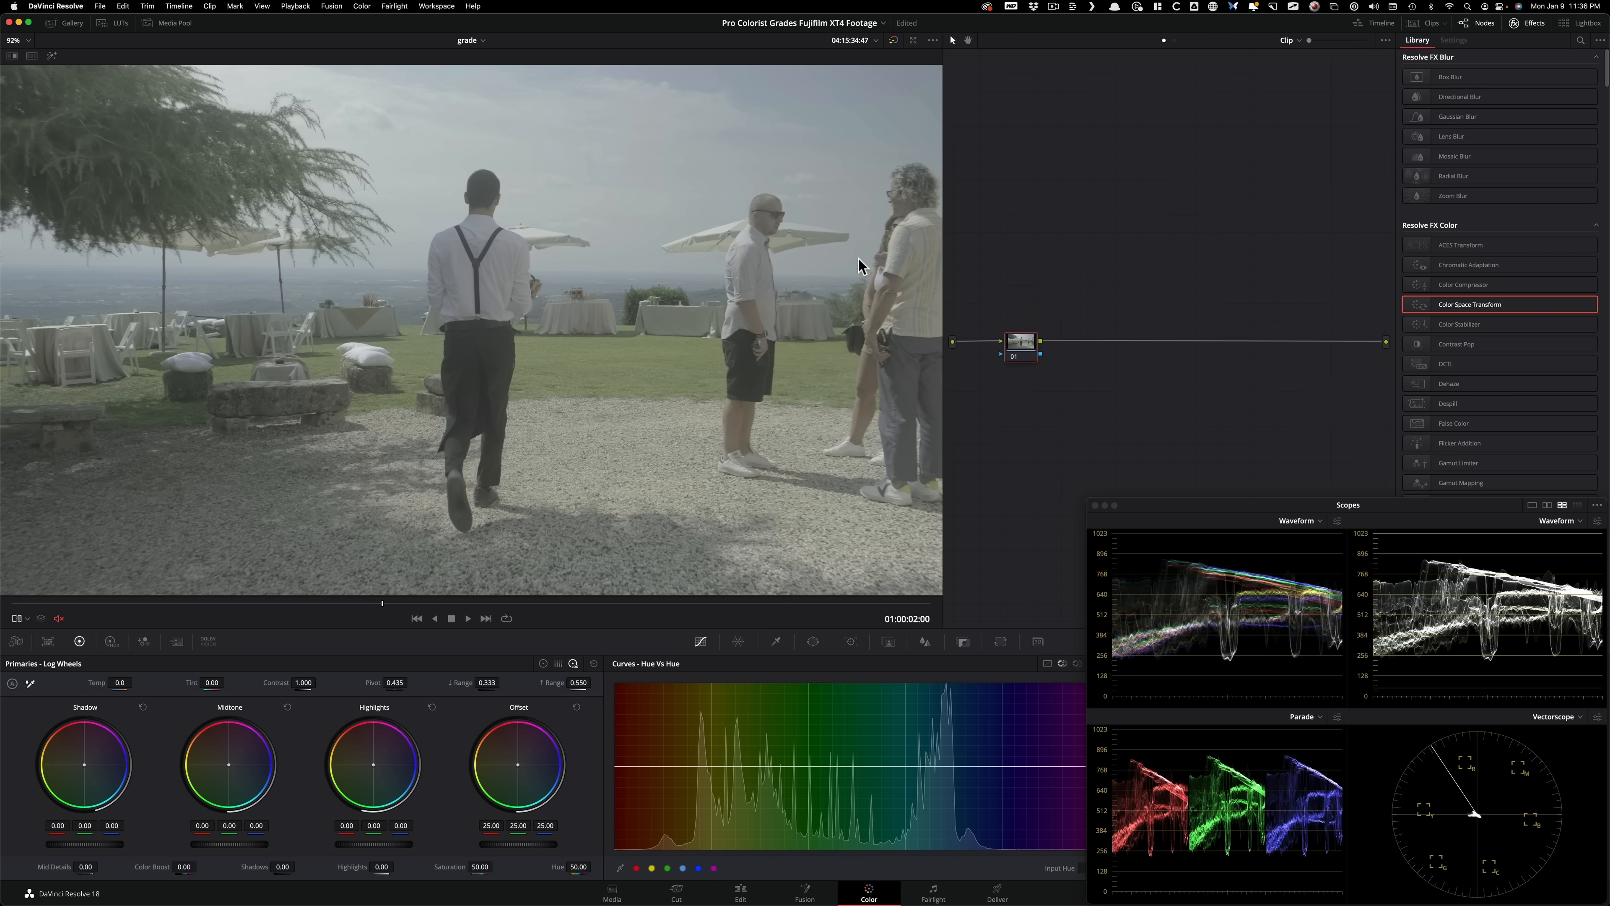
Step: Open the LUT browser and show the contents of the F-Log_LUT_E_Ver.1.24 folder
click(118, 23)
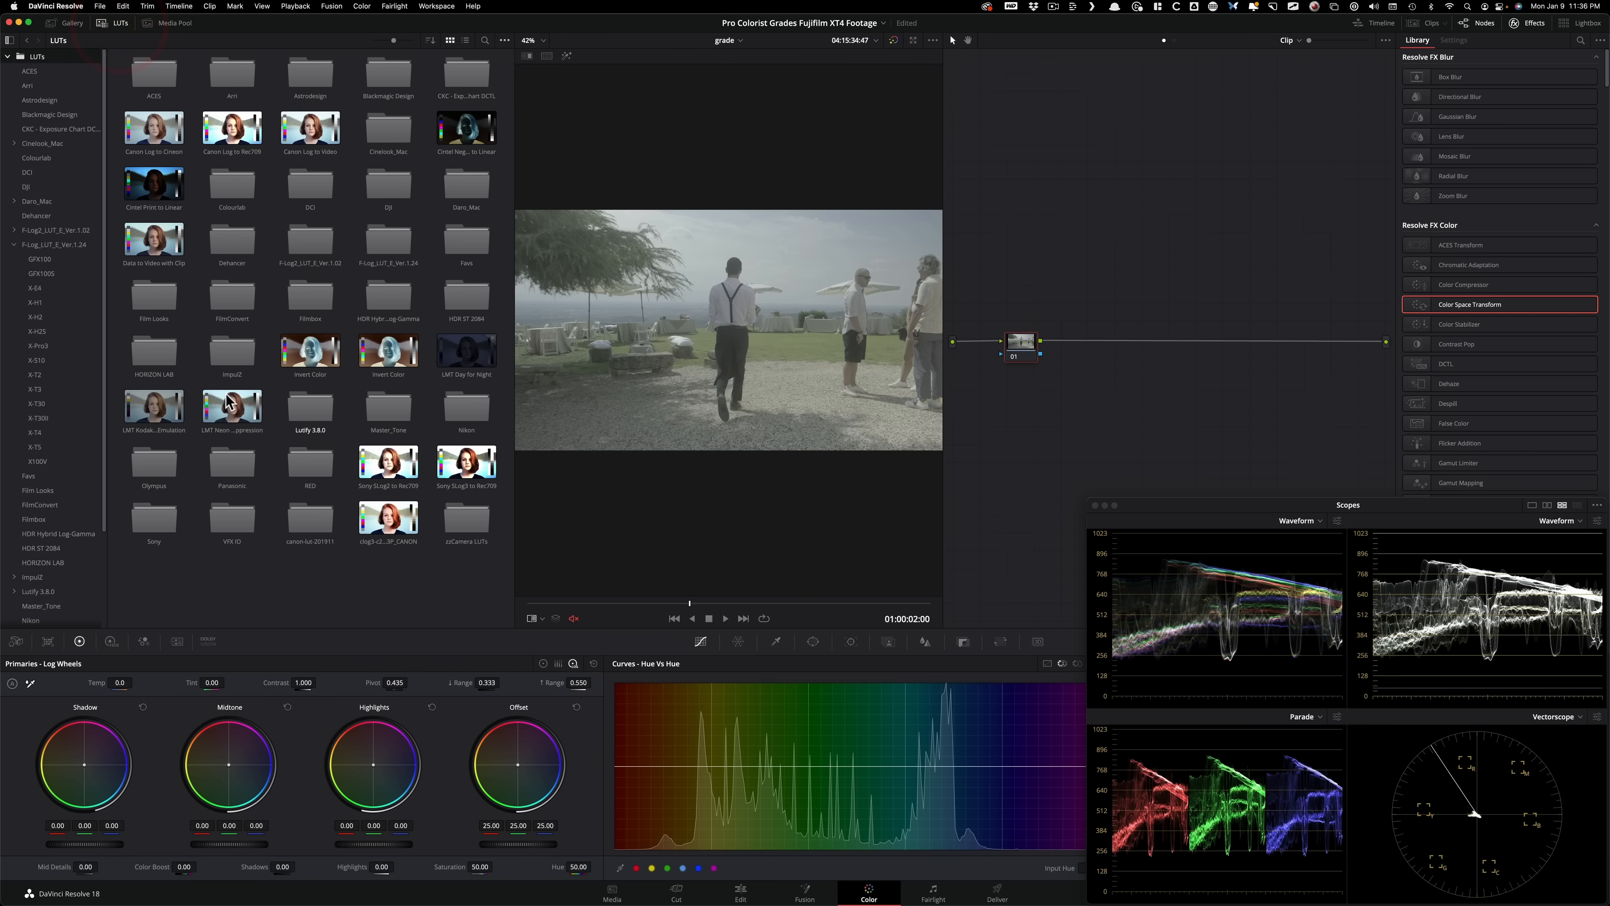
click(12, 244)
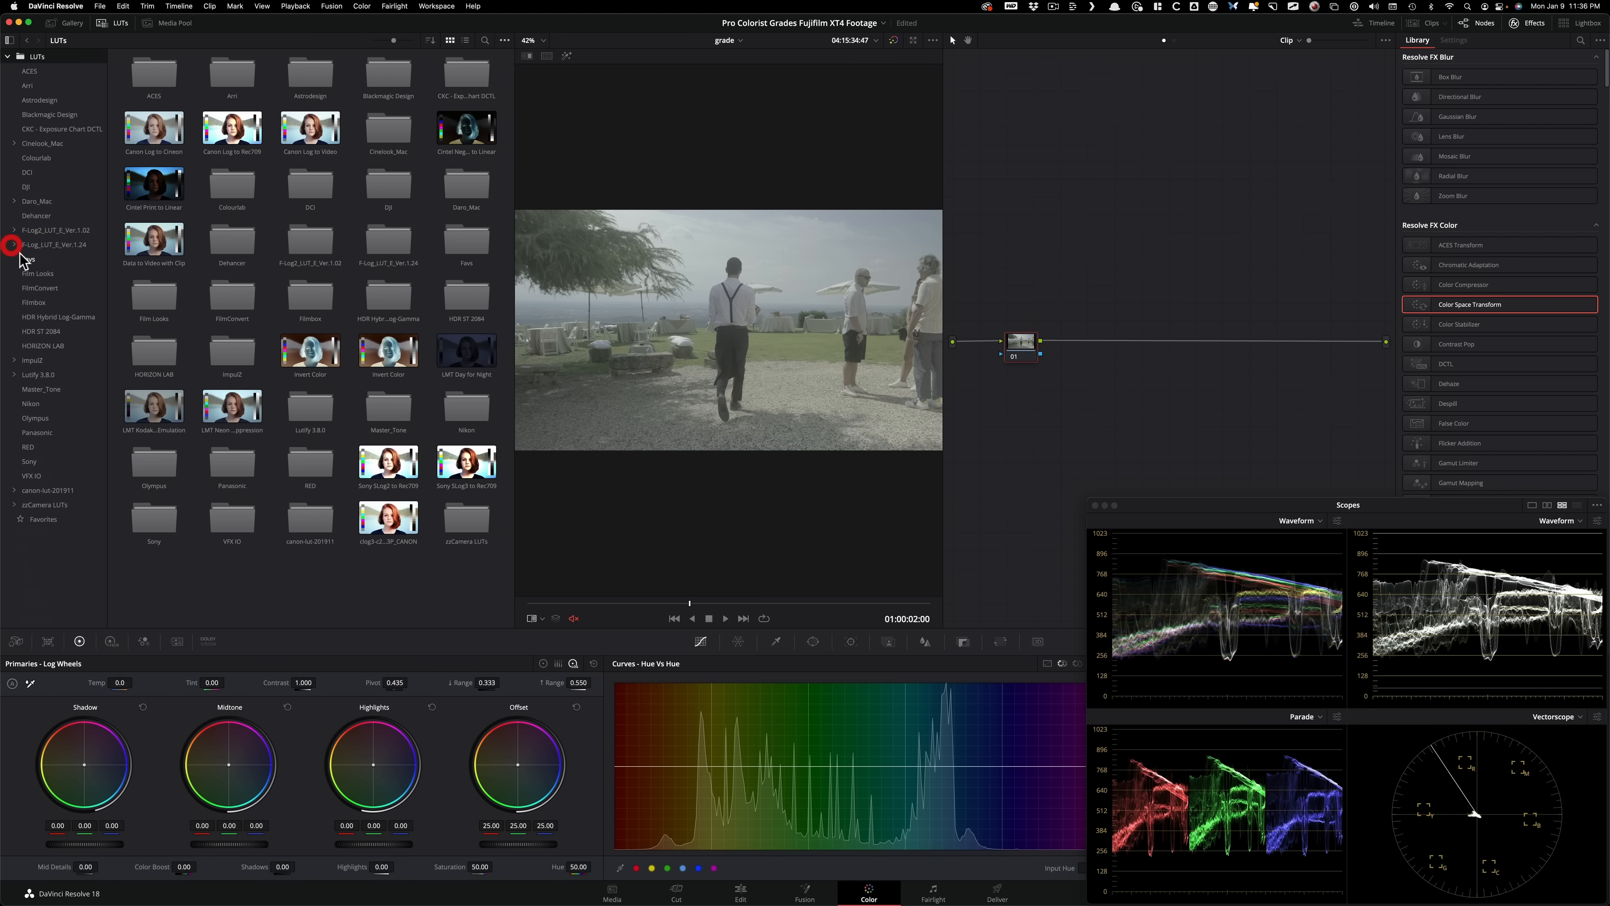
click(56, 244)
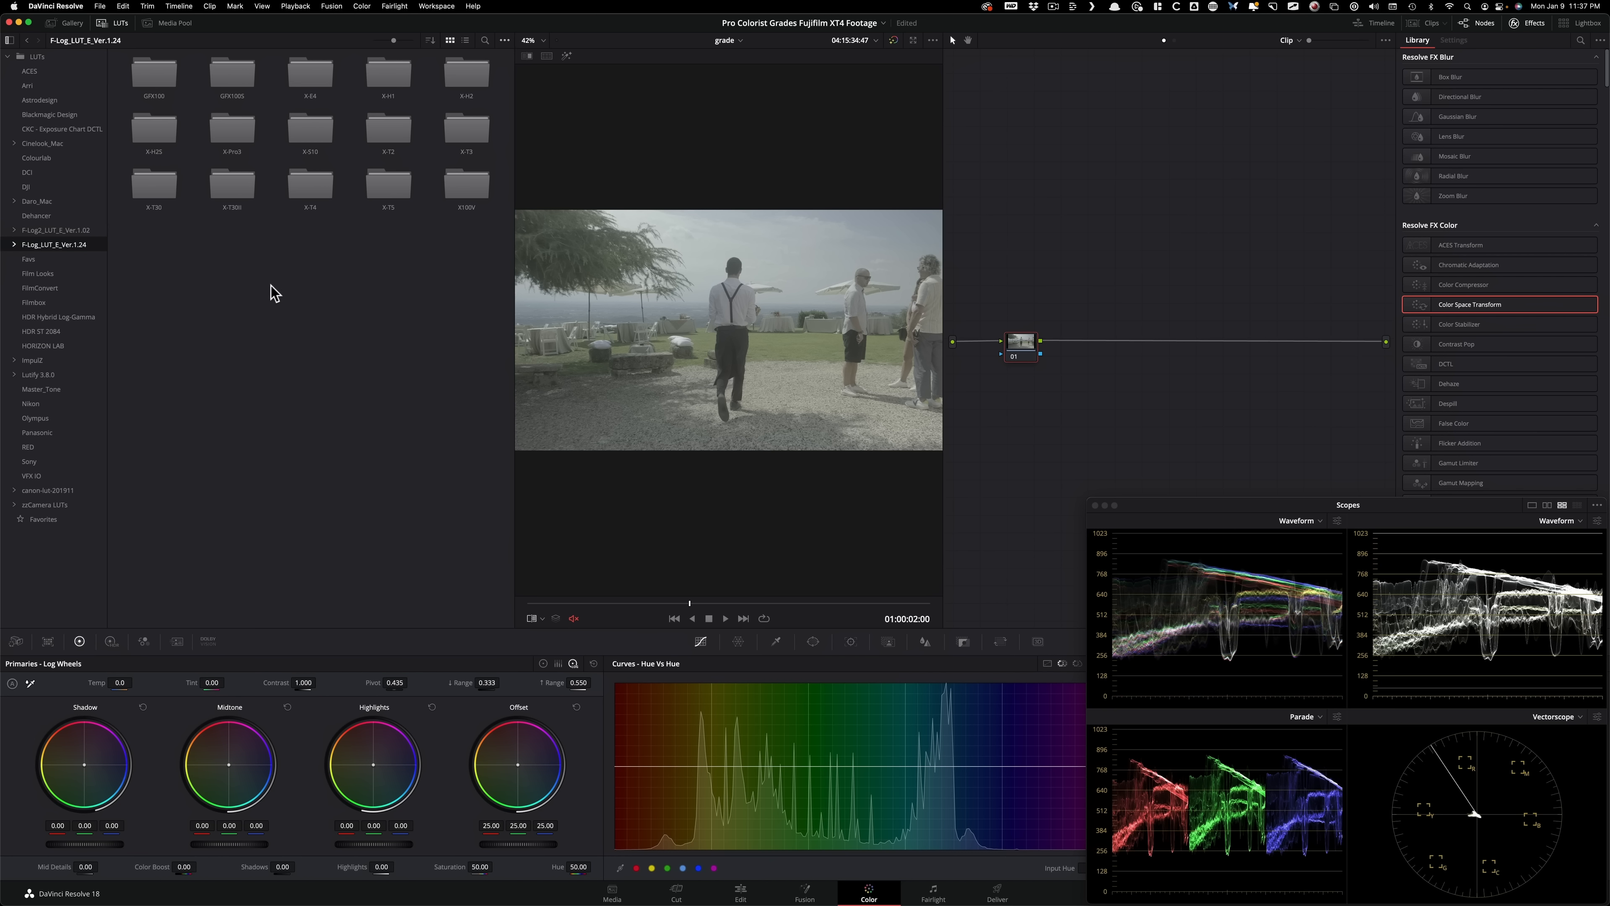
Step: Compare the contents of the F-Log2_LUT_E_Ver.1.02 and F-Log_LUT_E_Ver.1.24 folders by switching between them
click(76, 230)
click(67, 245)
click(78, 230)
click(67, 245)
click(74, 230)
click(70, 245)
click(75, 230)
click(67, 245)
click(82, 230)
click(74, 249)
Step: Open the X-T4 folder and apply its second F-Log LUT to node 01
double_click(315, 188)
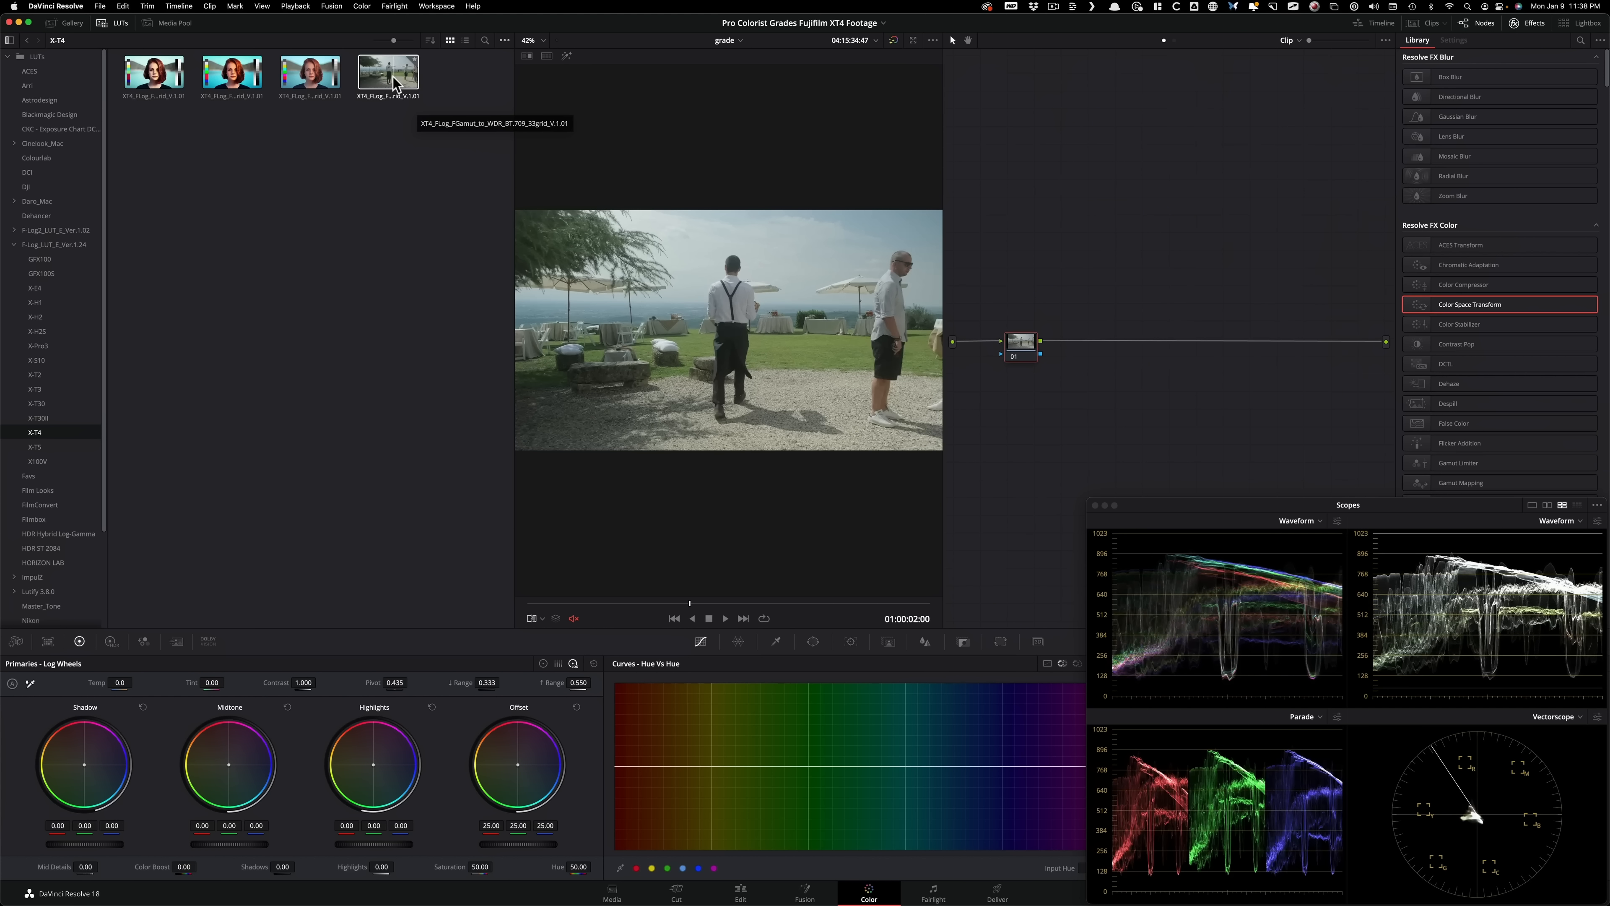
double_click(244, 73)
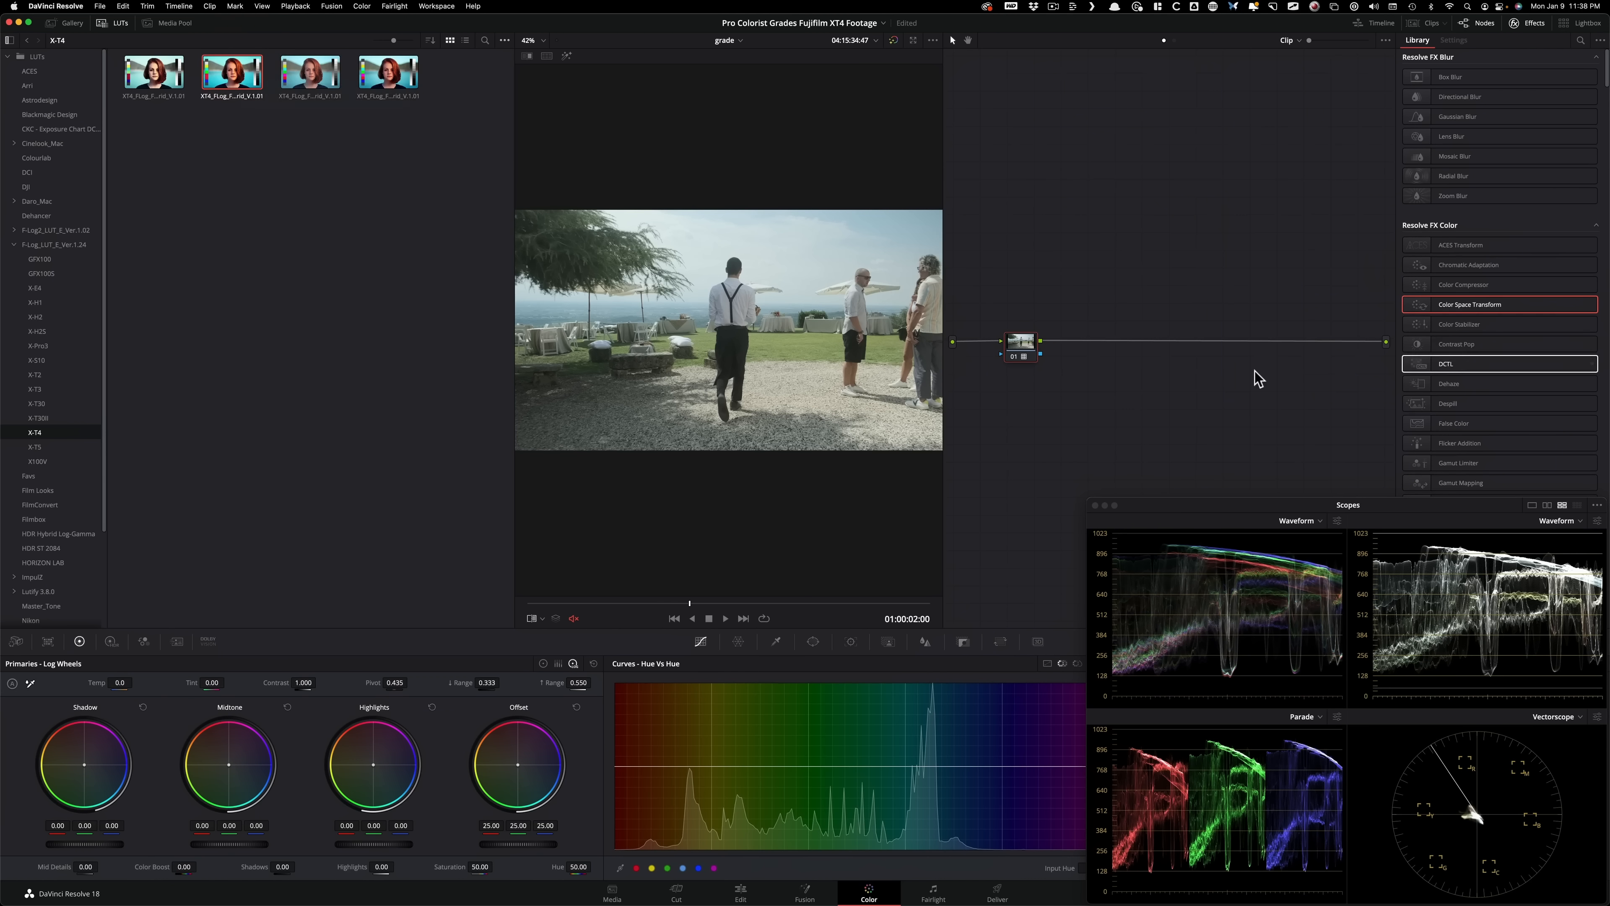
Step: Add a new color grading version and apply the XT4_FLog_FGamut_to_WDR_BT.709_33grid_V.1.01 LUT to node 01
key(super+y)
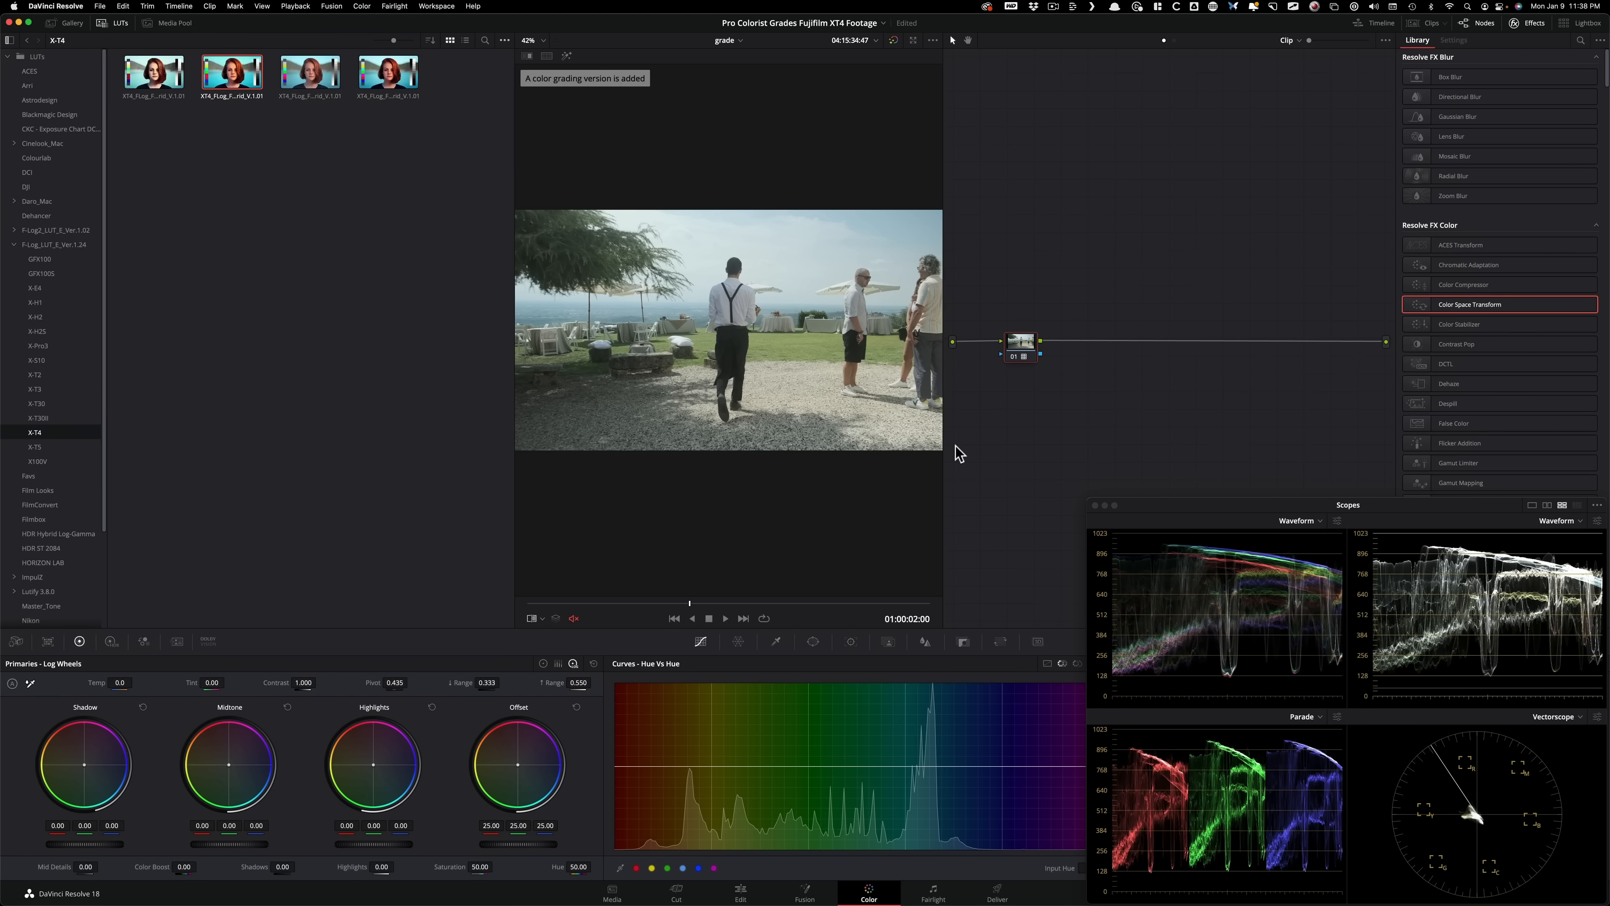
click(410, 238)
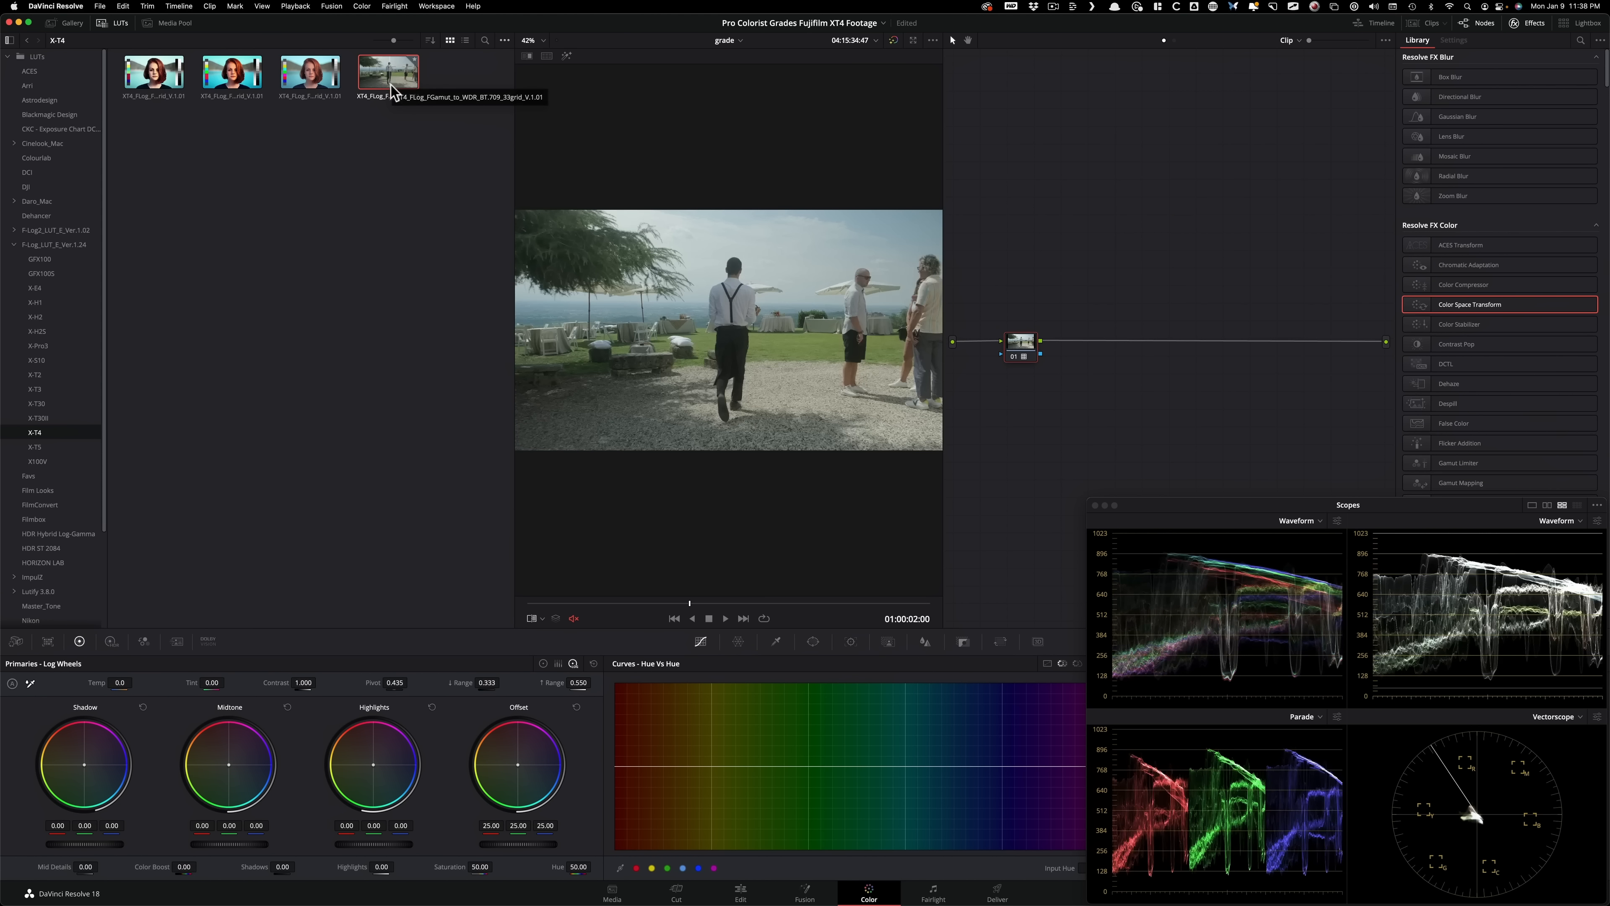
click(1297, 410)
Step: Compare the two LUT looks by repeatedly alternating between grading versions 1 and 2
key(super+b)
key(super+n)
key(super+b)
key(super+n)
key(super+b)
key(super+n)
key(super+b)
key(super+n)
key(super+b)
key(super+n)
key(super+b)
key(super+n)
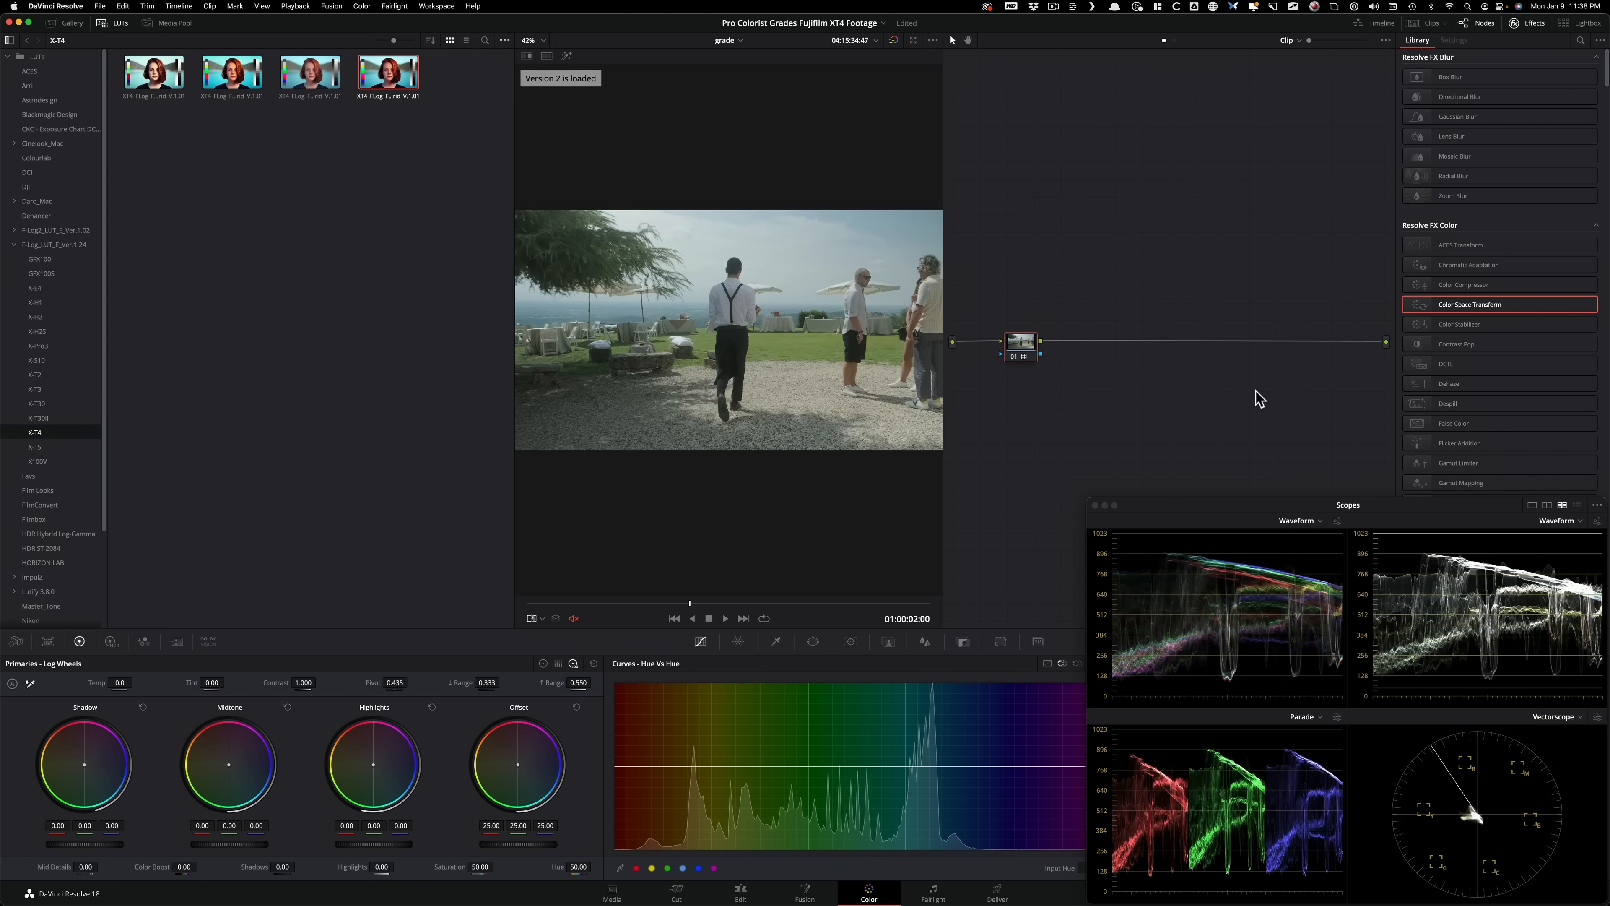
key(super+b)
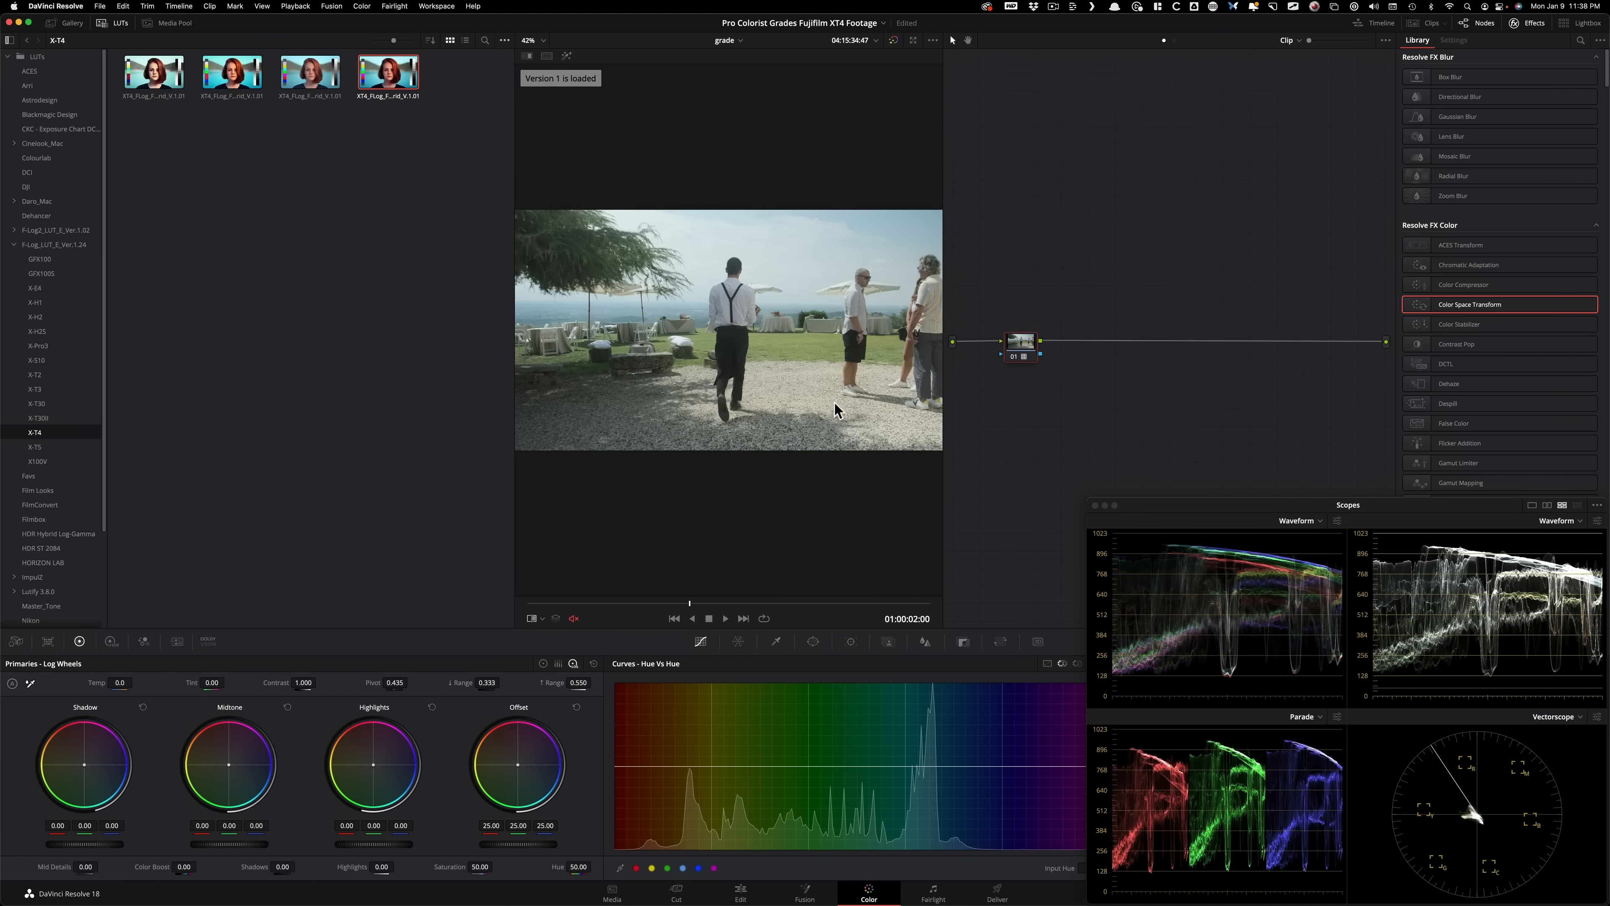
key(super+n)
key(super+b)
key(super+n)
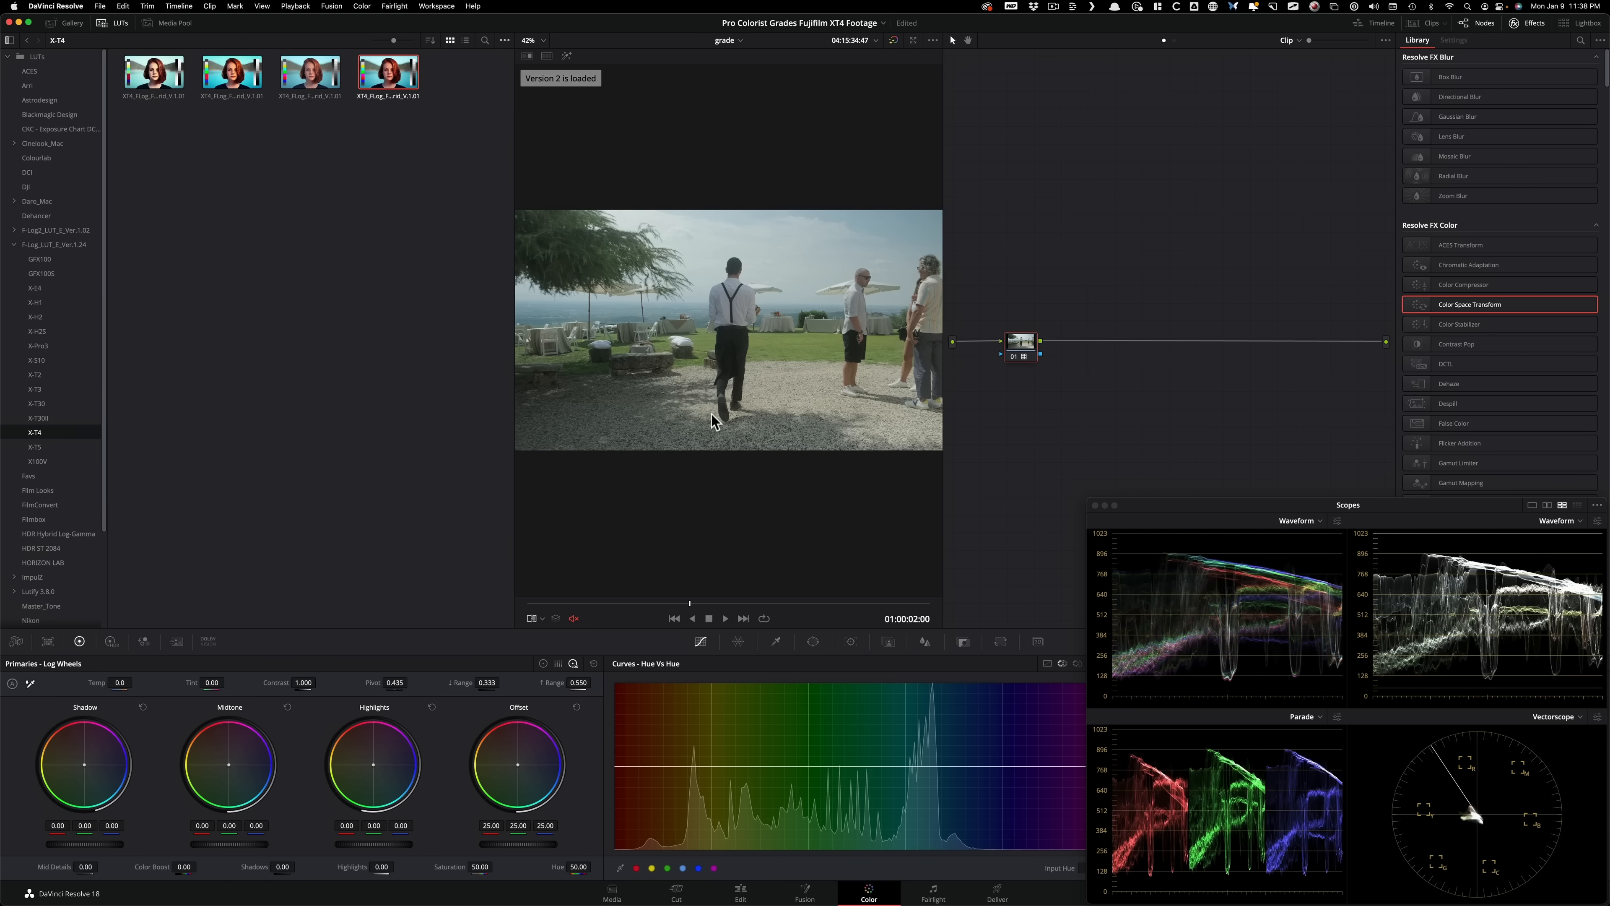
key(super+b)
key(super+n)
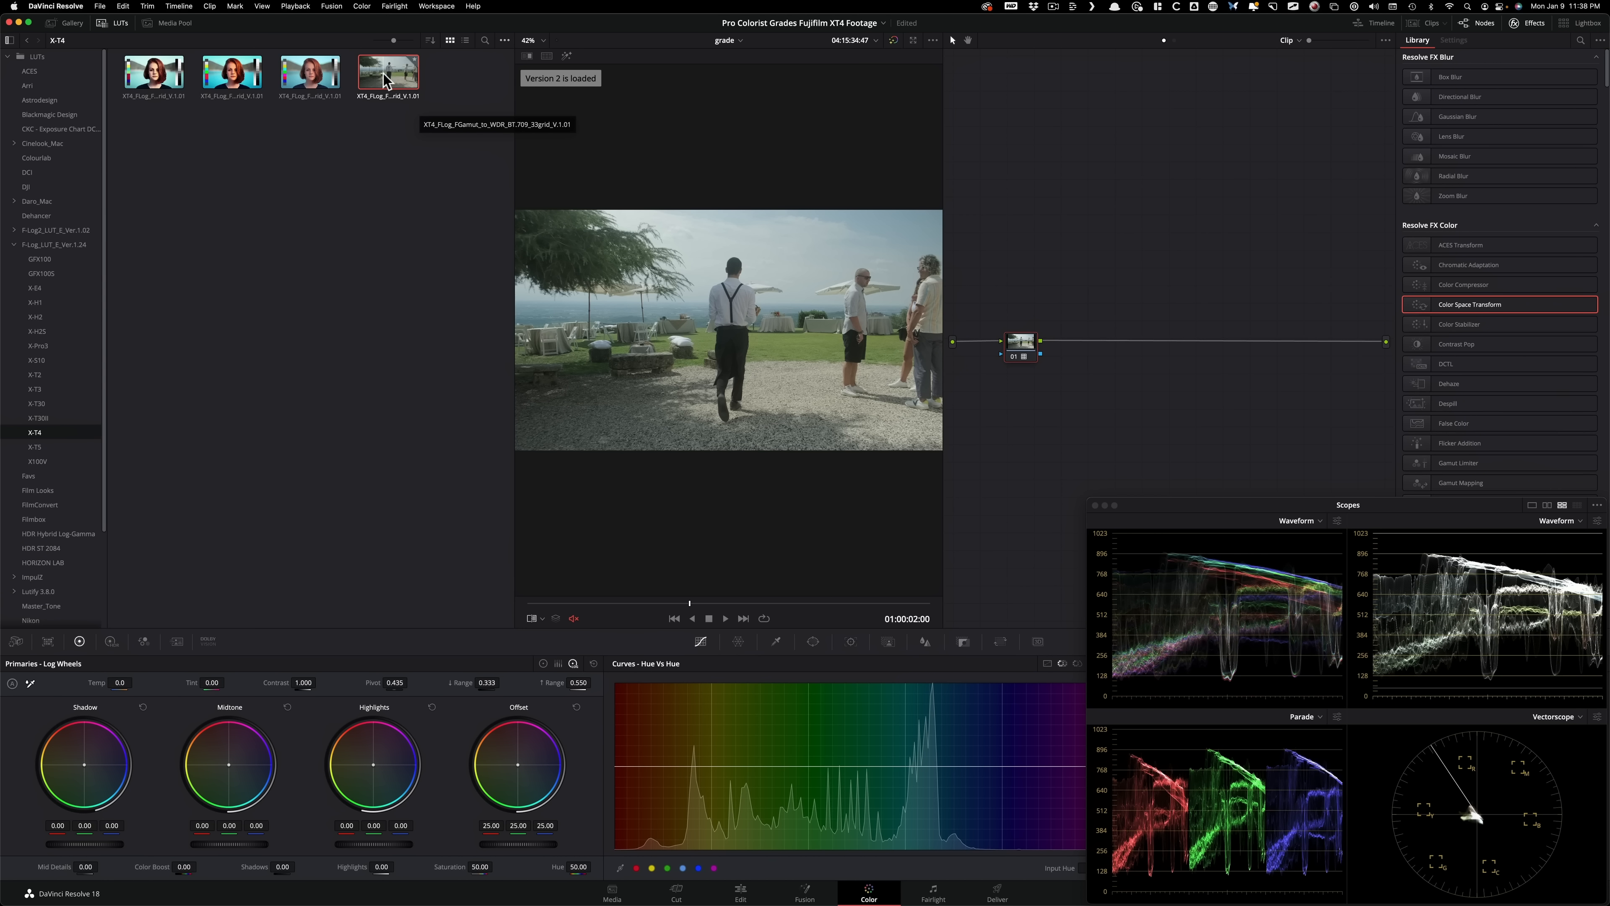
click(399, 323)
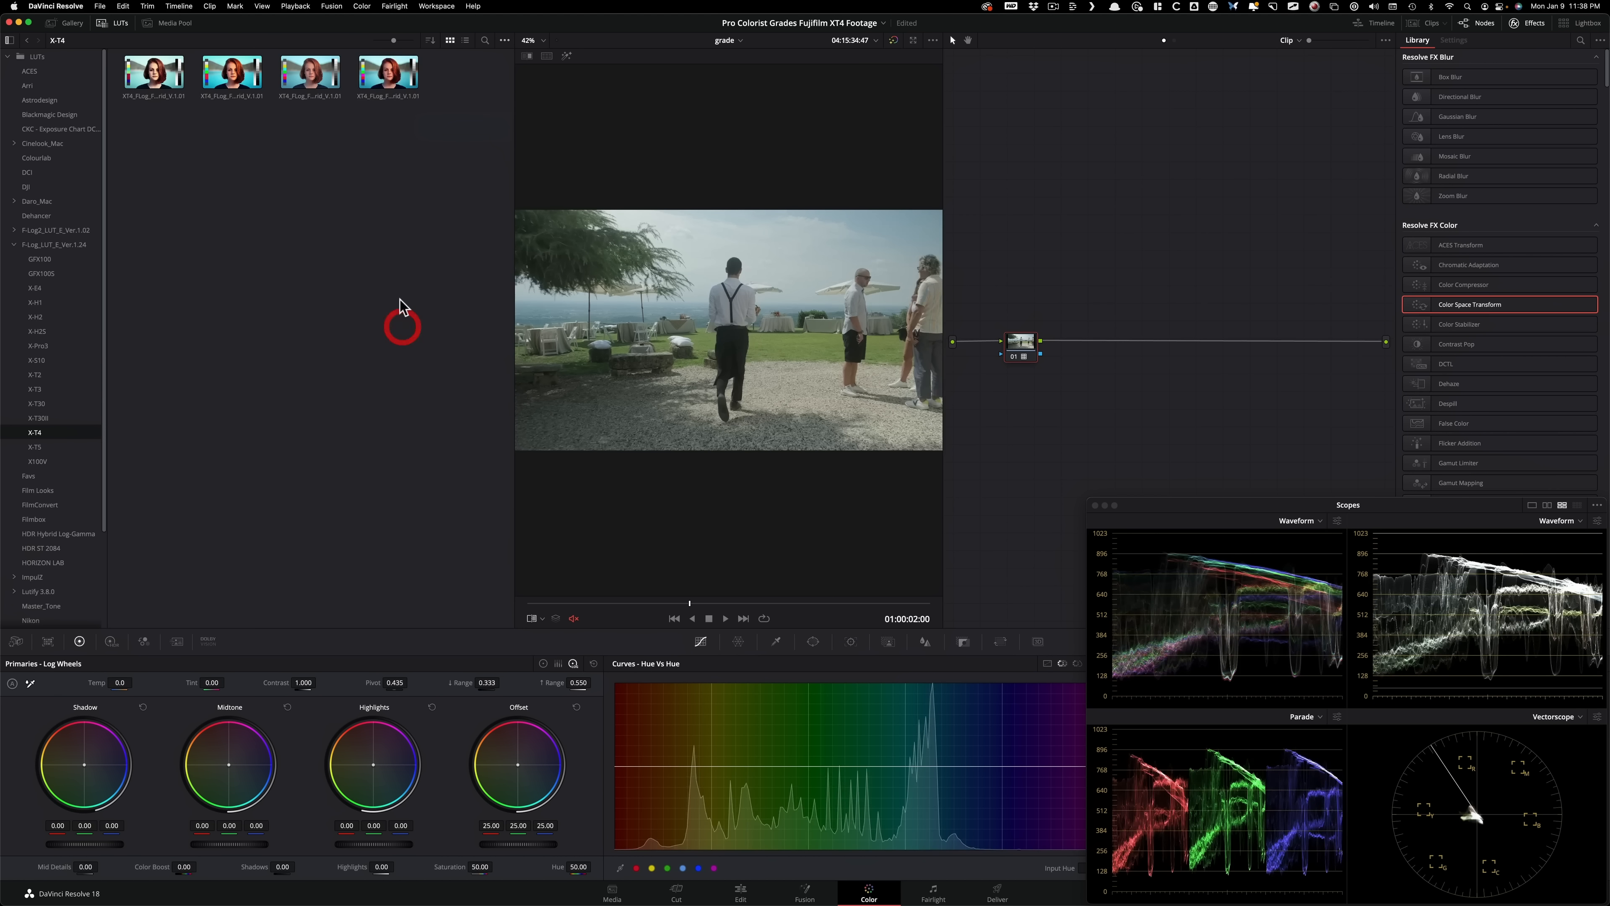
Step: Close the LUT browser and compare grading versions 1 and 2 in the enlarged viewer
click(116, 23)
key(super+b)
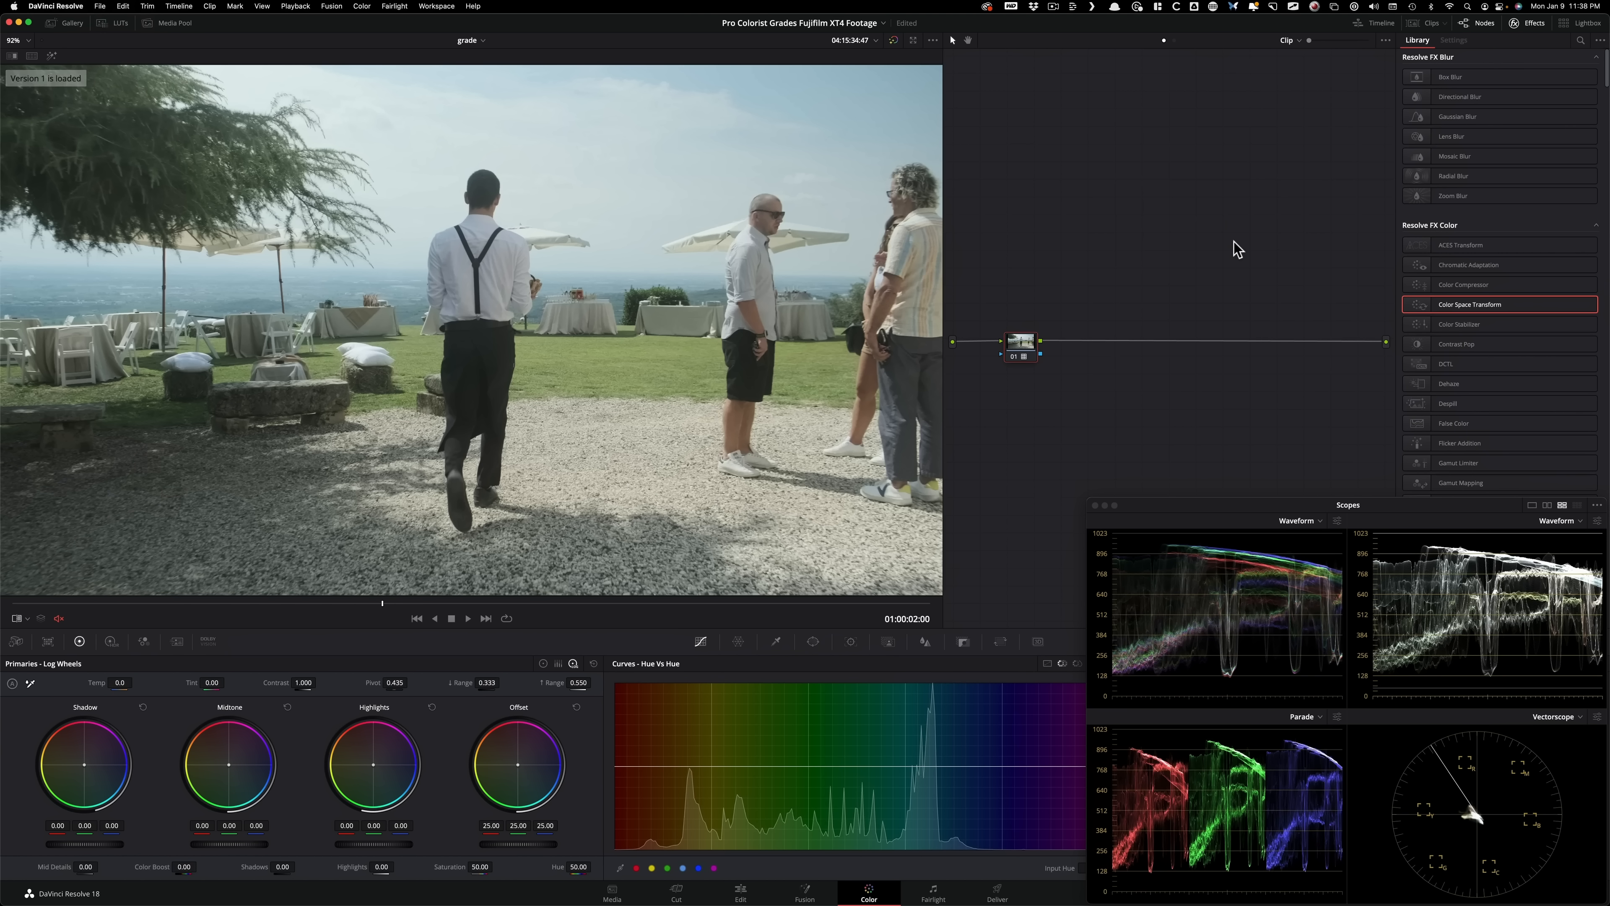
key(super+b)
key(super+b)
key(super+b)
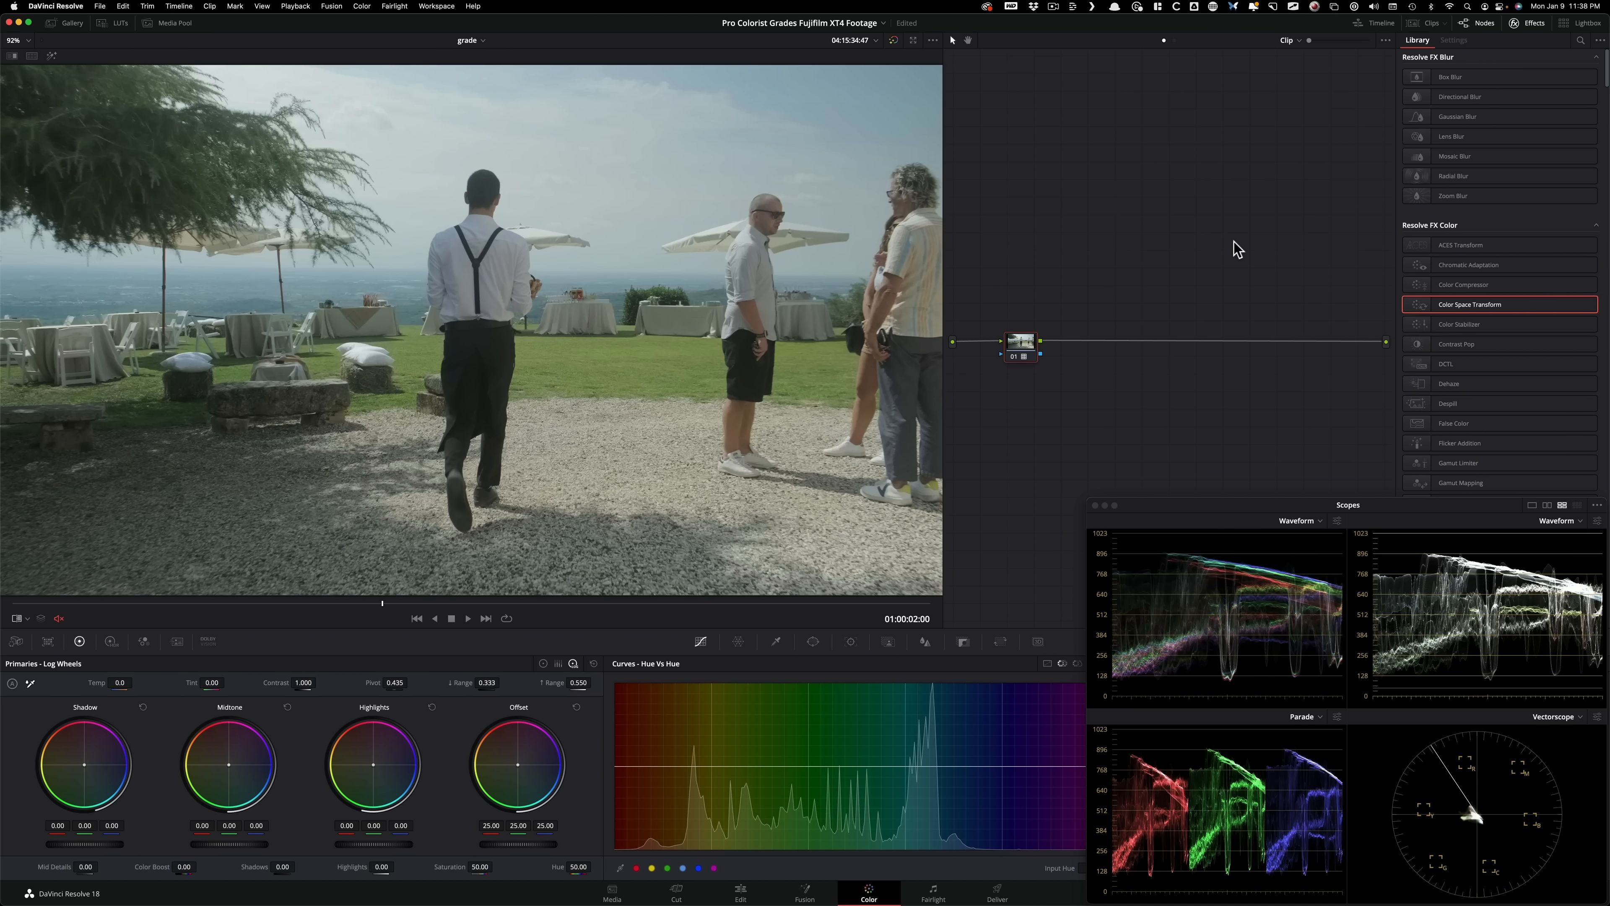
Step: Add another grading version and reset all its grades and nodes
key(super+y)
right_click(1211, 289)
click(1236, 383)
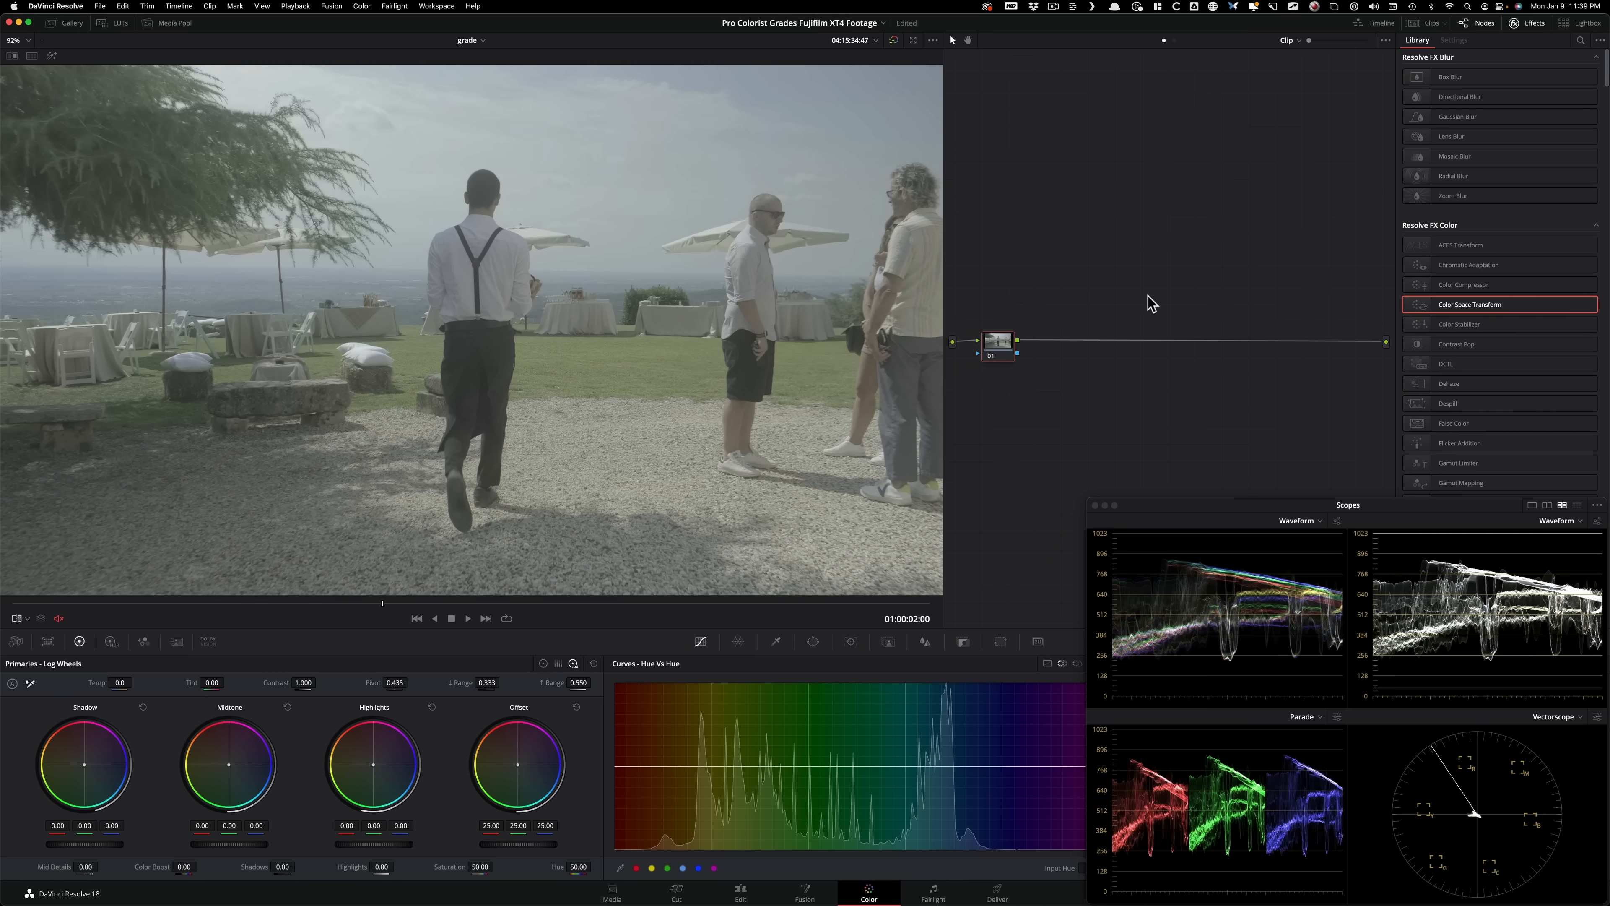
Step: Move node 01 higher in the node graph, apply a Color Space Transform to it and append five serial nodes
drag(1017, 346, 1022, 187)
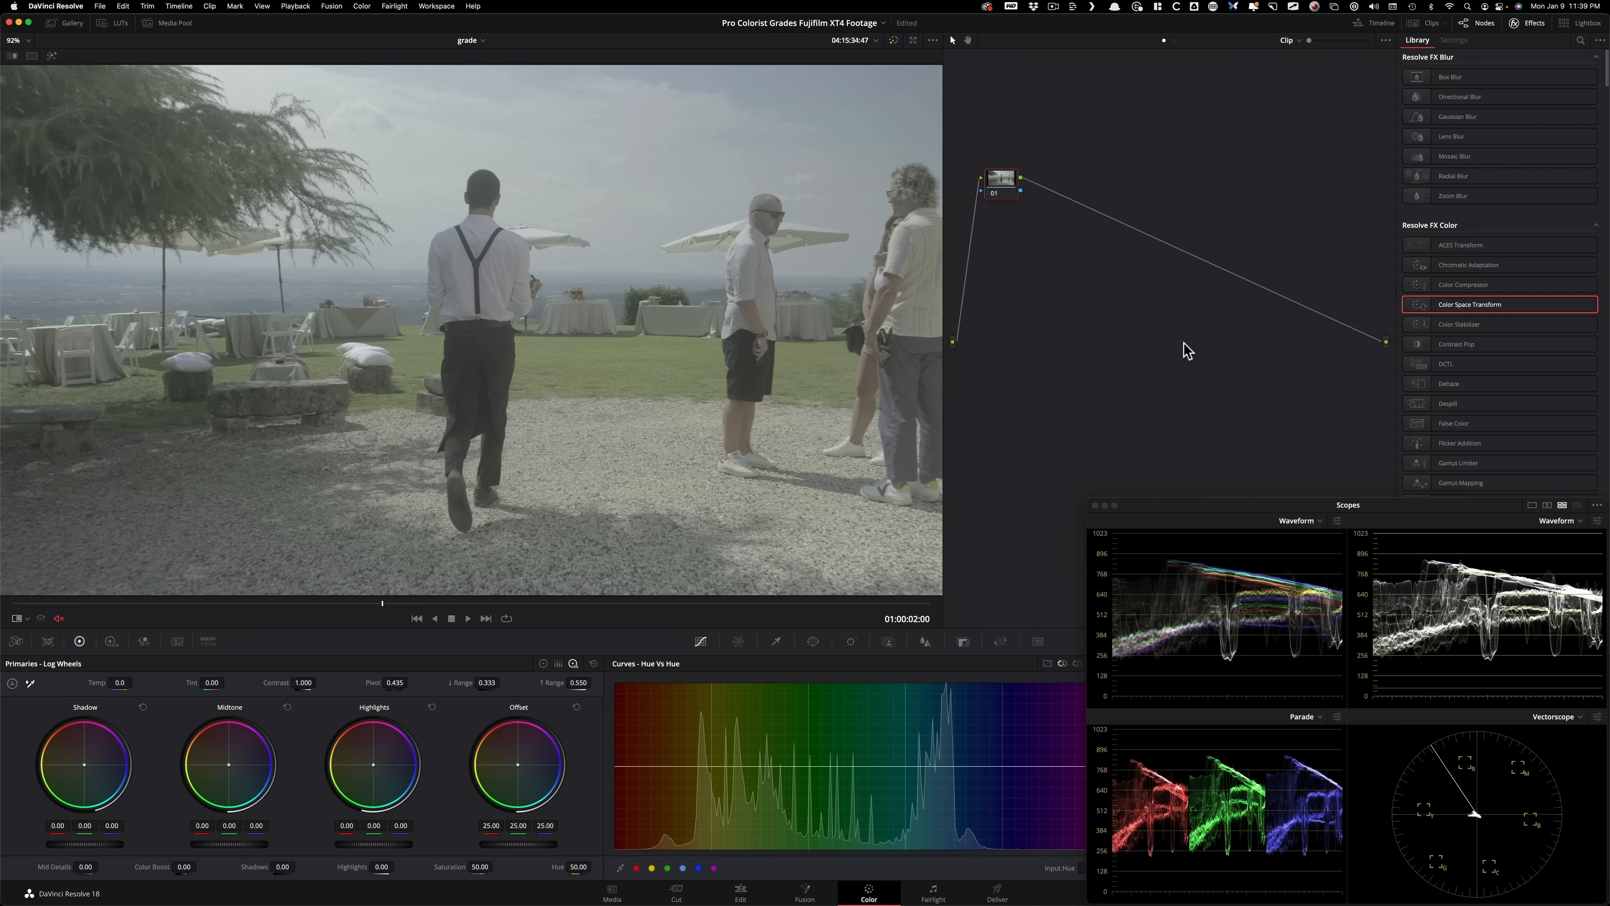
drag(1469, 305, 1002, 184)
key(alt+s)
key(alt+s)
key(alt+s)
key(alt+s)
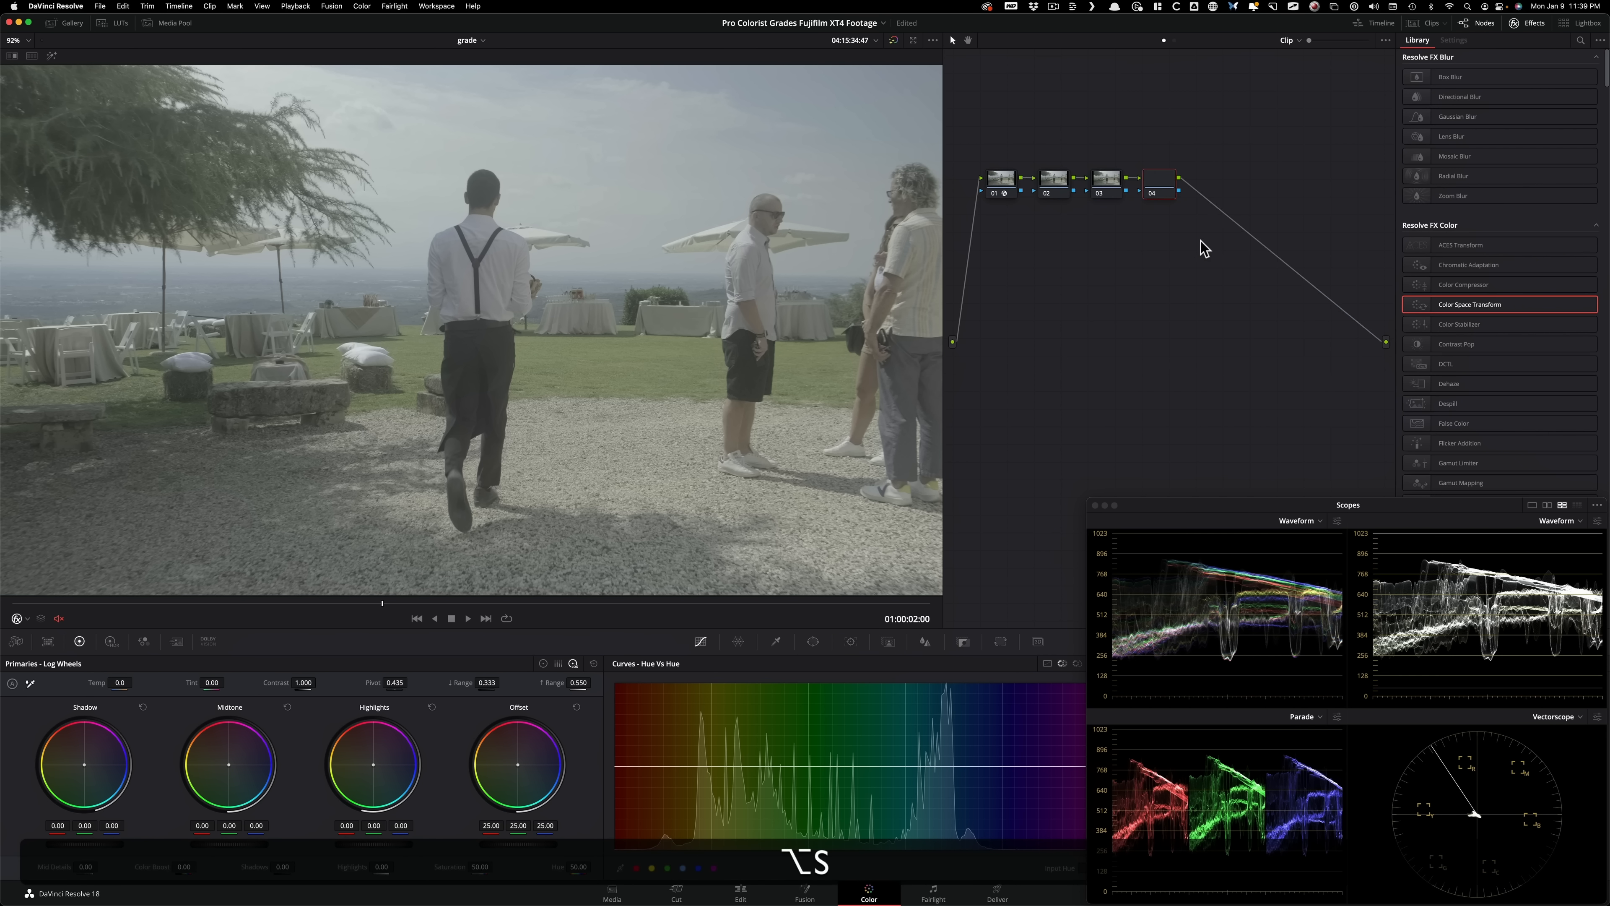
key(alt+s)
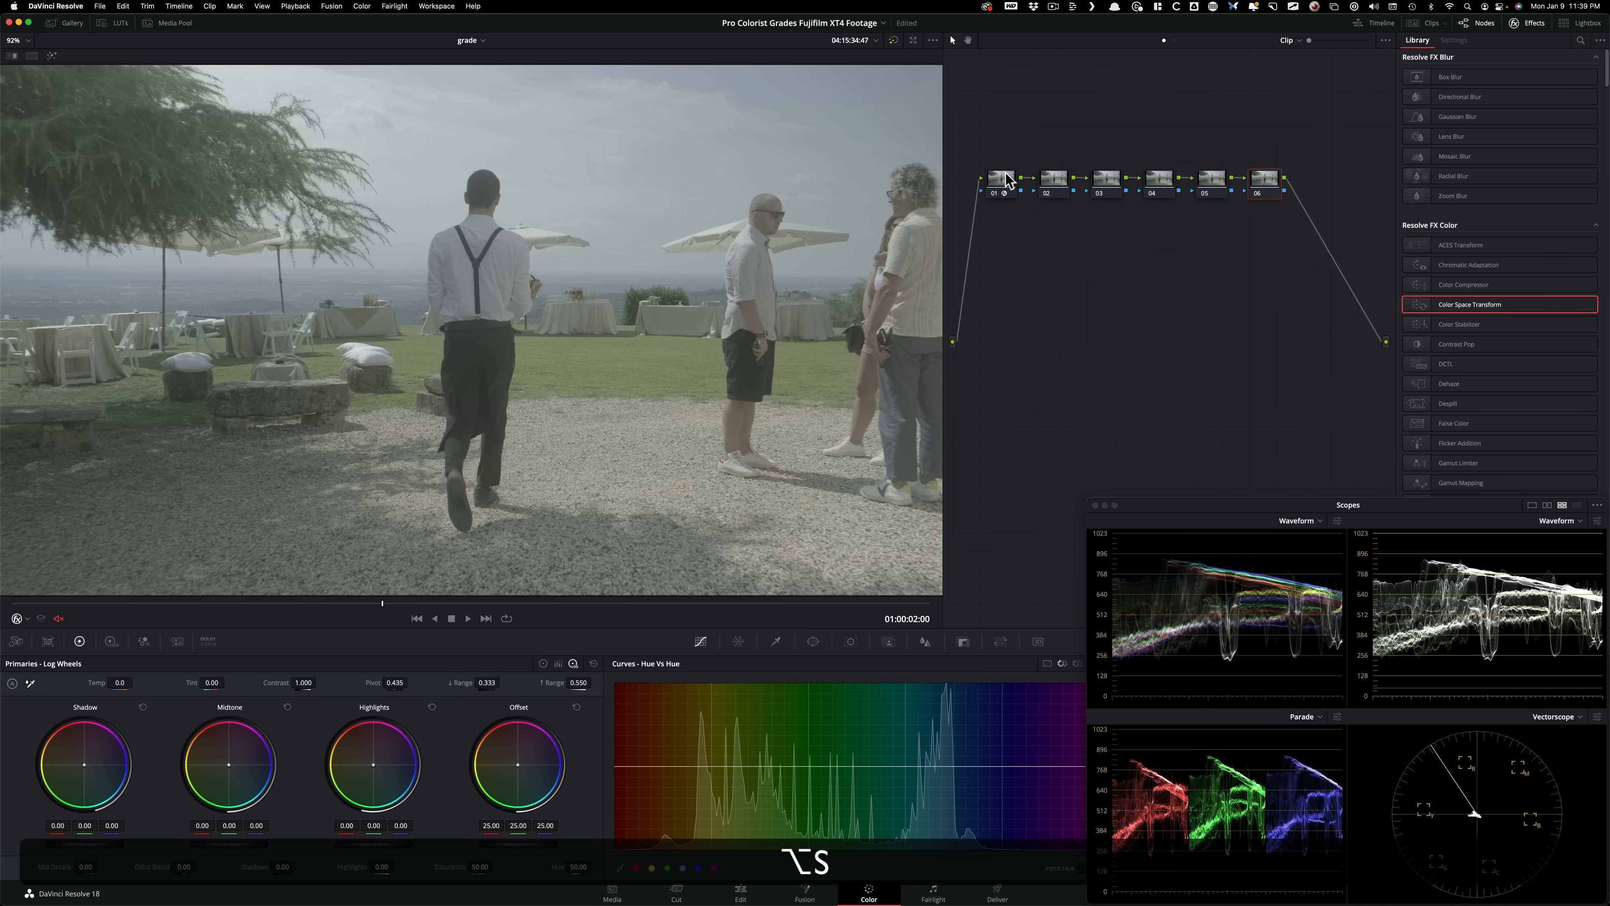
Step: Arrange nodes 02 to 06 in a row below node 01 and append a lower serial node 07 with a Color Space Transform
drag(1051, 178, 1043, 270)
click(1124, 225)
click(1252, 274)
key(alt+s)
drag(1308, 295, 1311, 370)
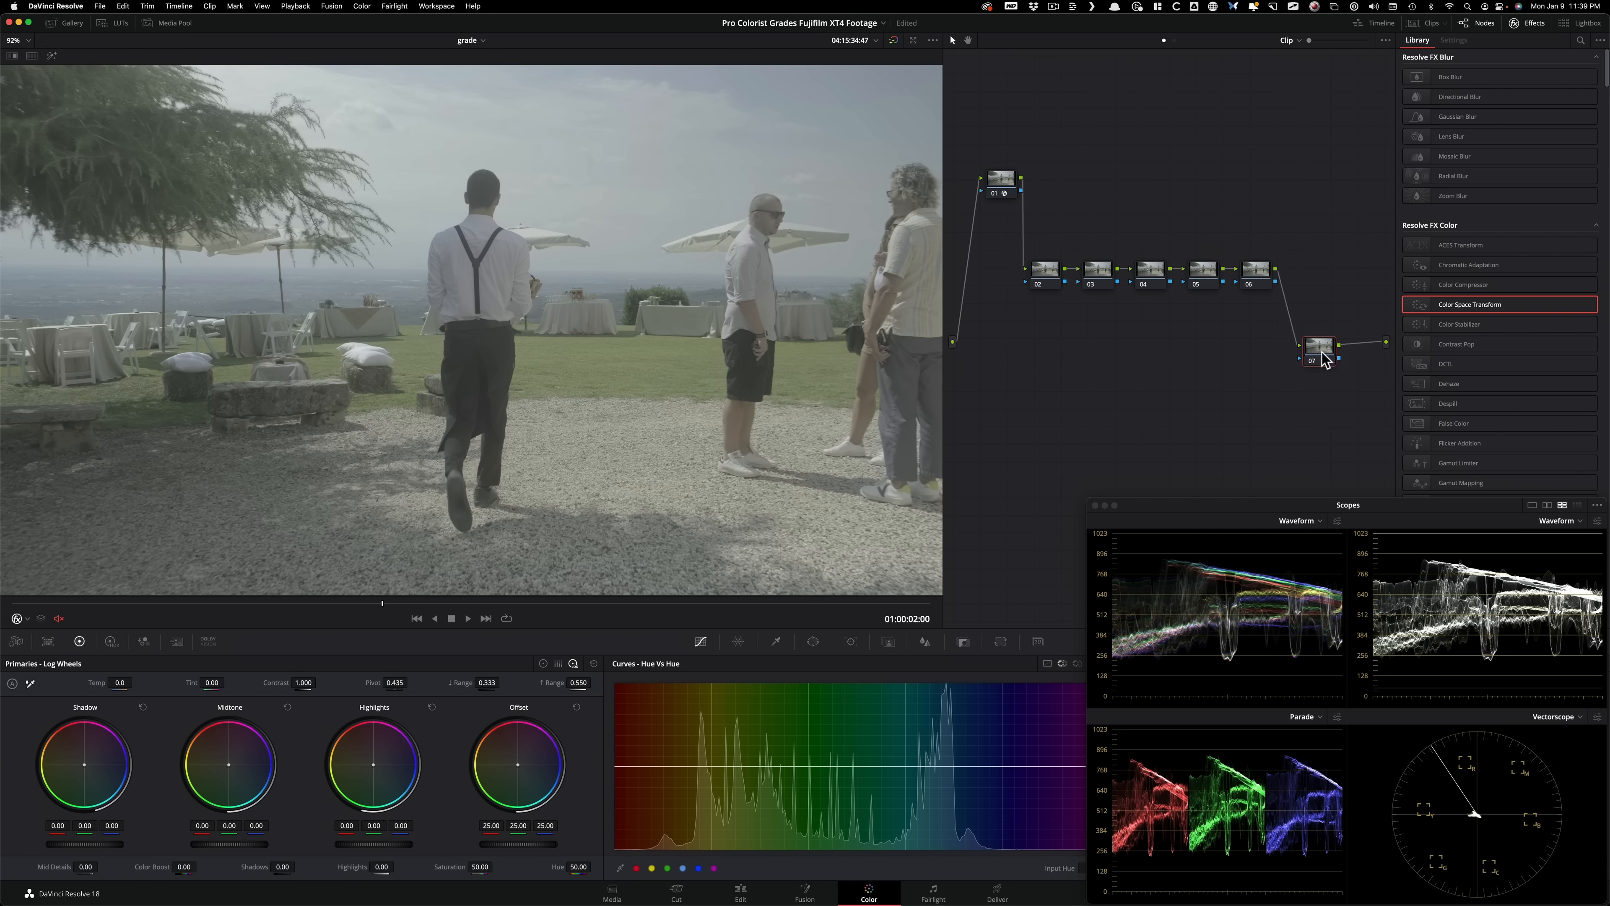
drag(1522, 305, 1322, 358)
Step: Set the input color space of node 01's Color Space Transform to Panasonic V-Gamut
click(1003, 178)
click(1521, 89)
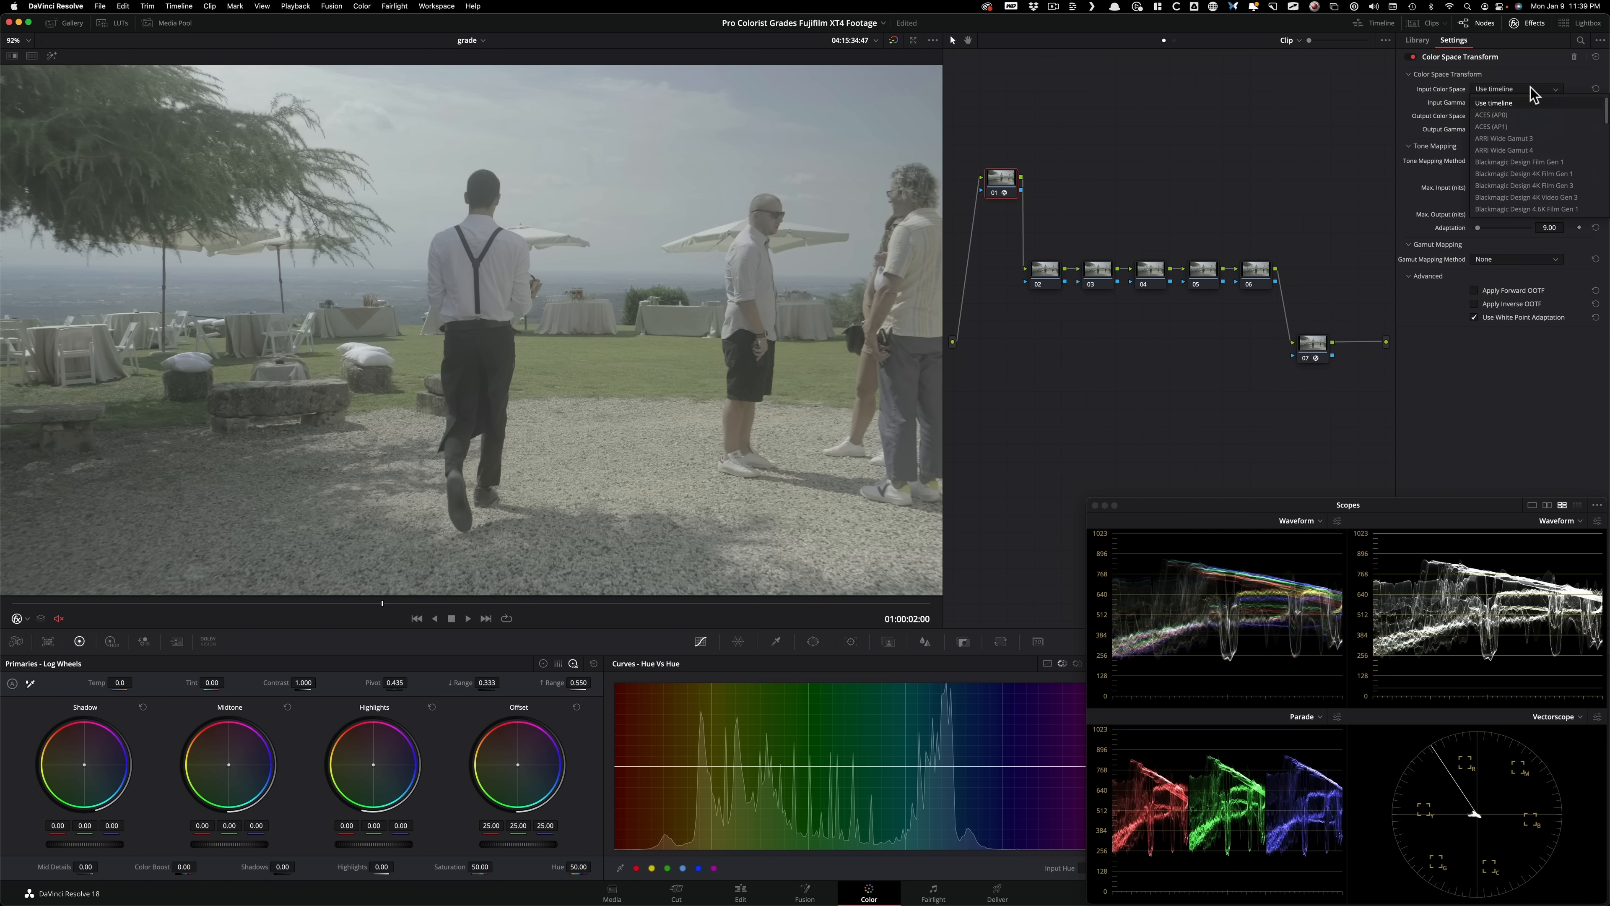
scroll(1515, 171, down, 3)
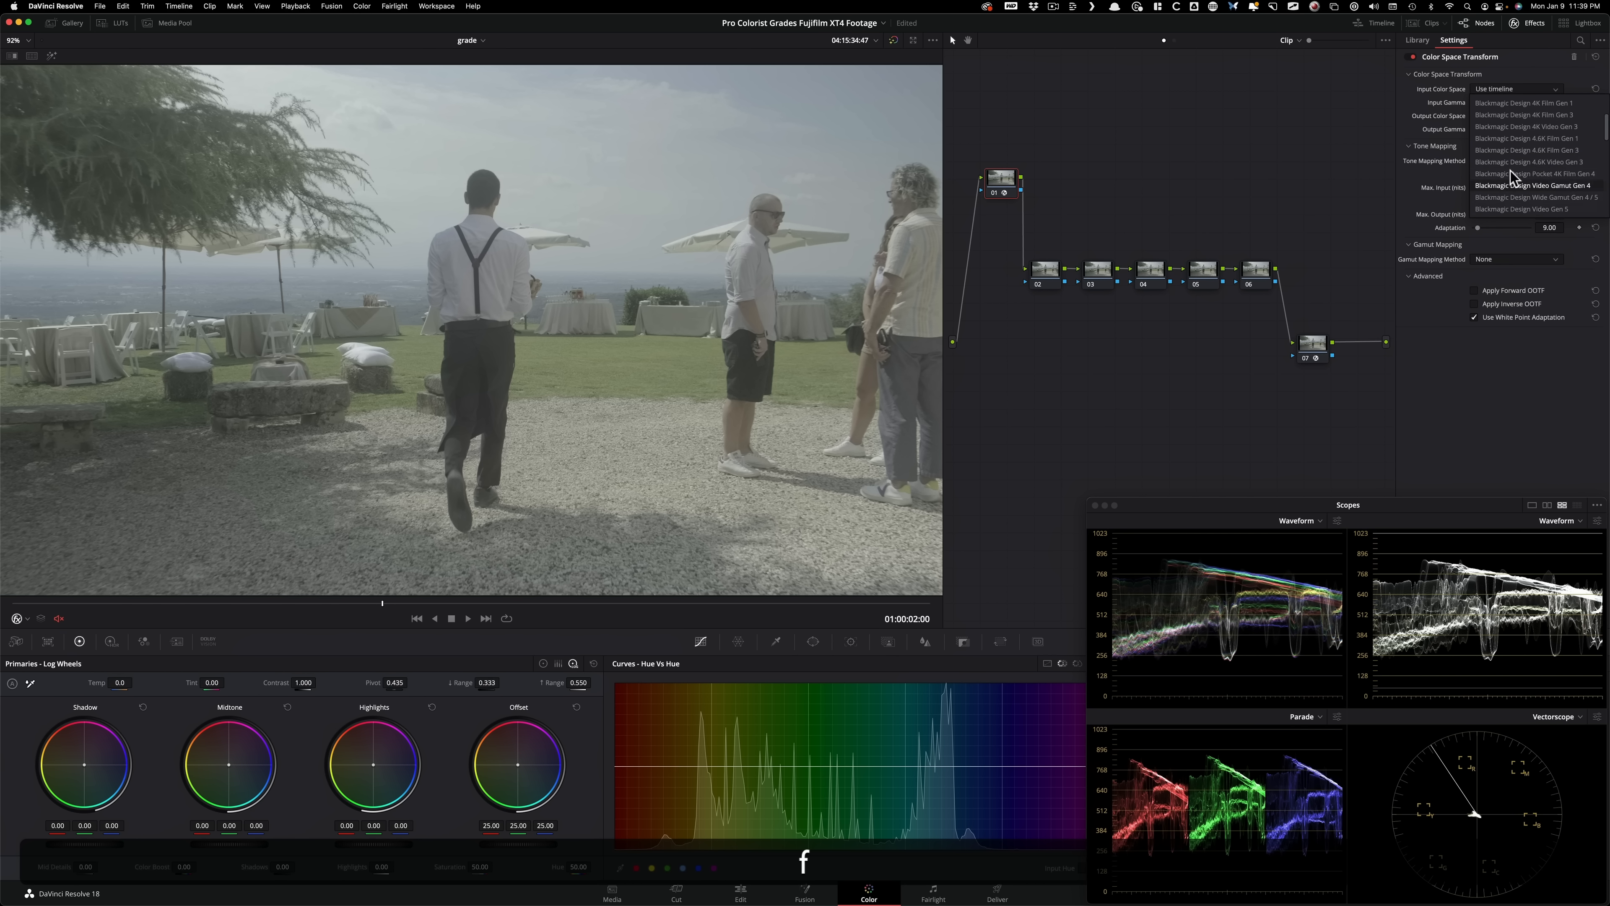
scroll(1515, 174, down, 5)
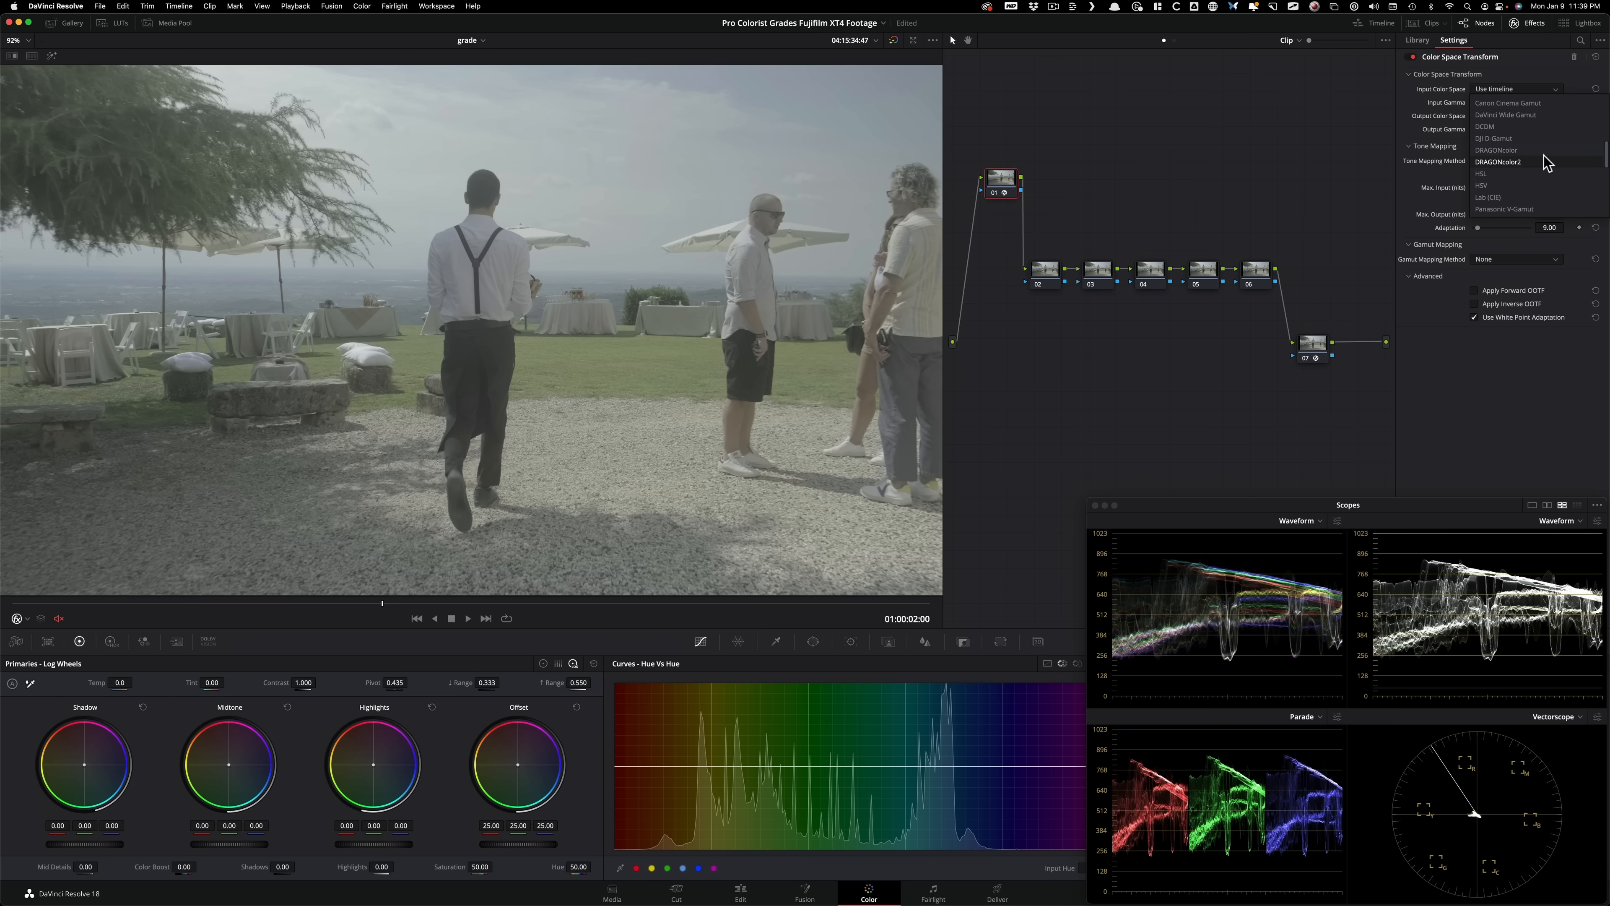
scroll(1522, 184, down, 3)
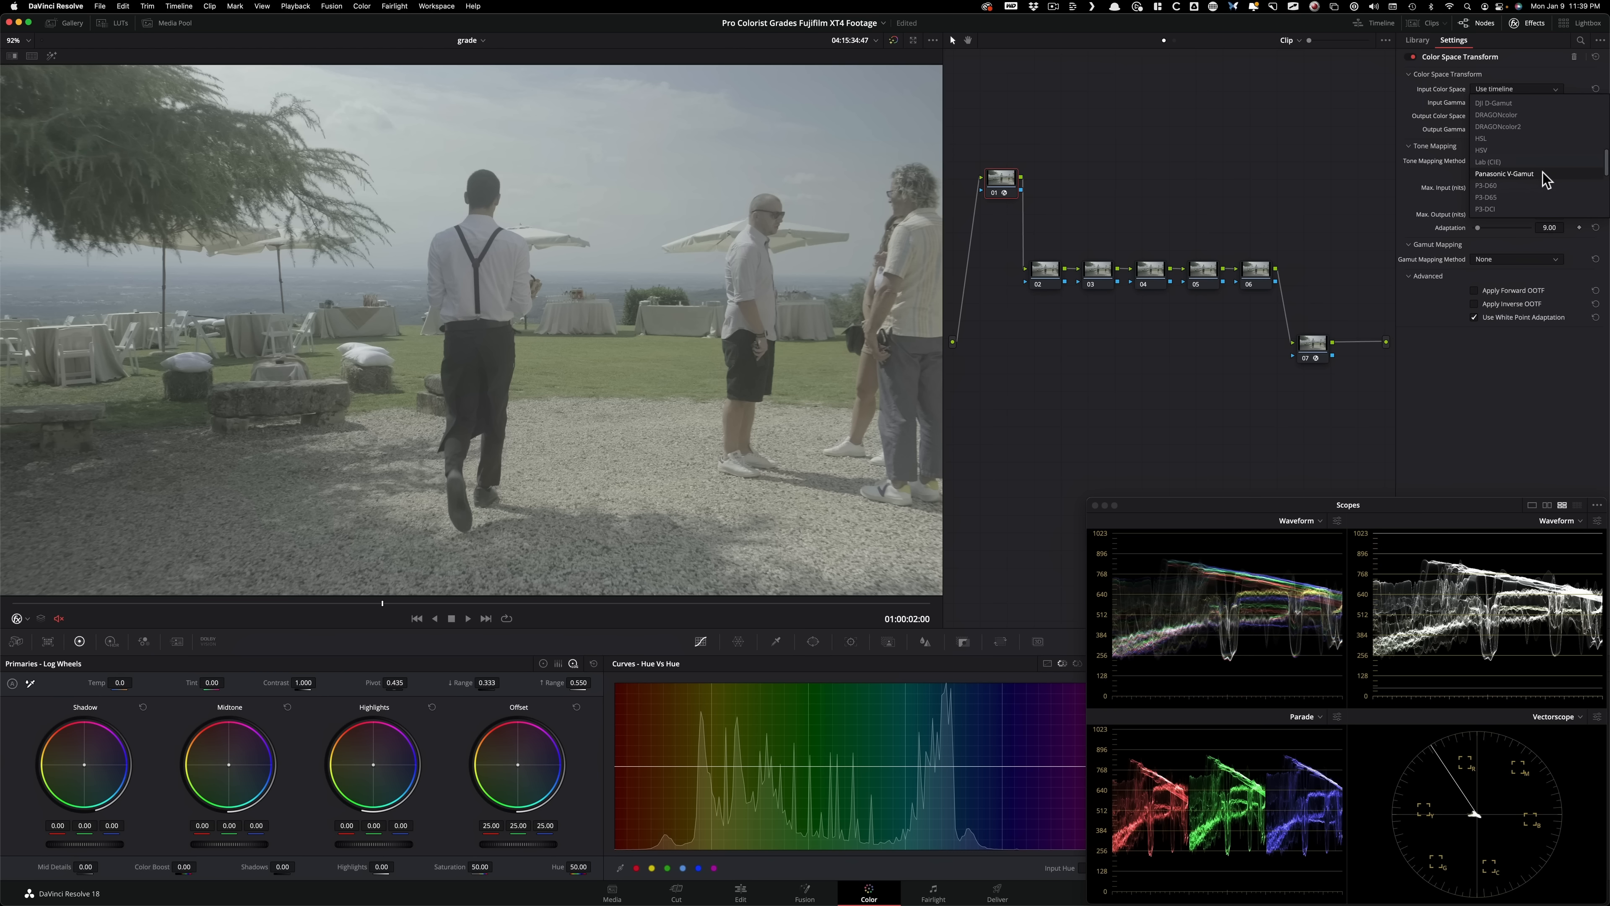
click(1505, 175)
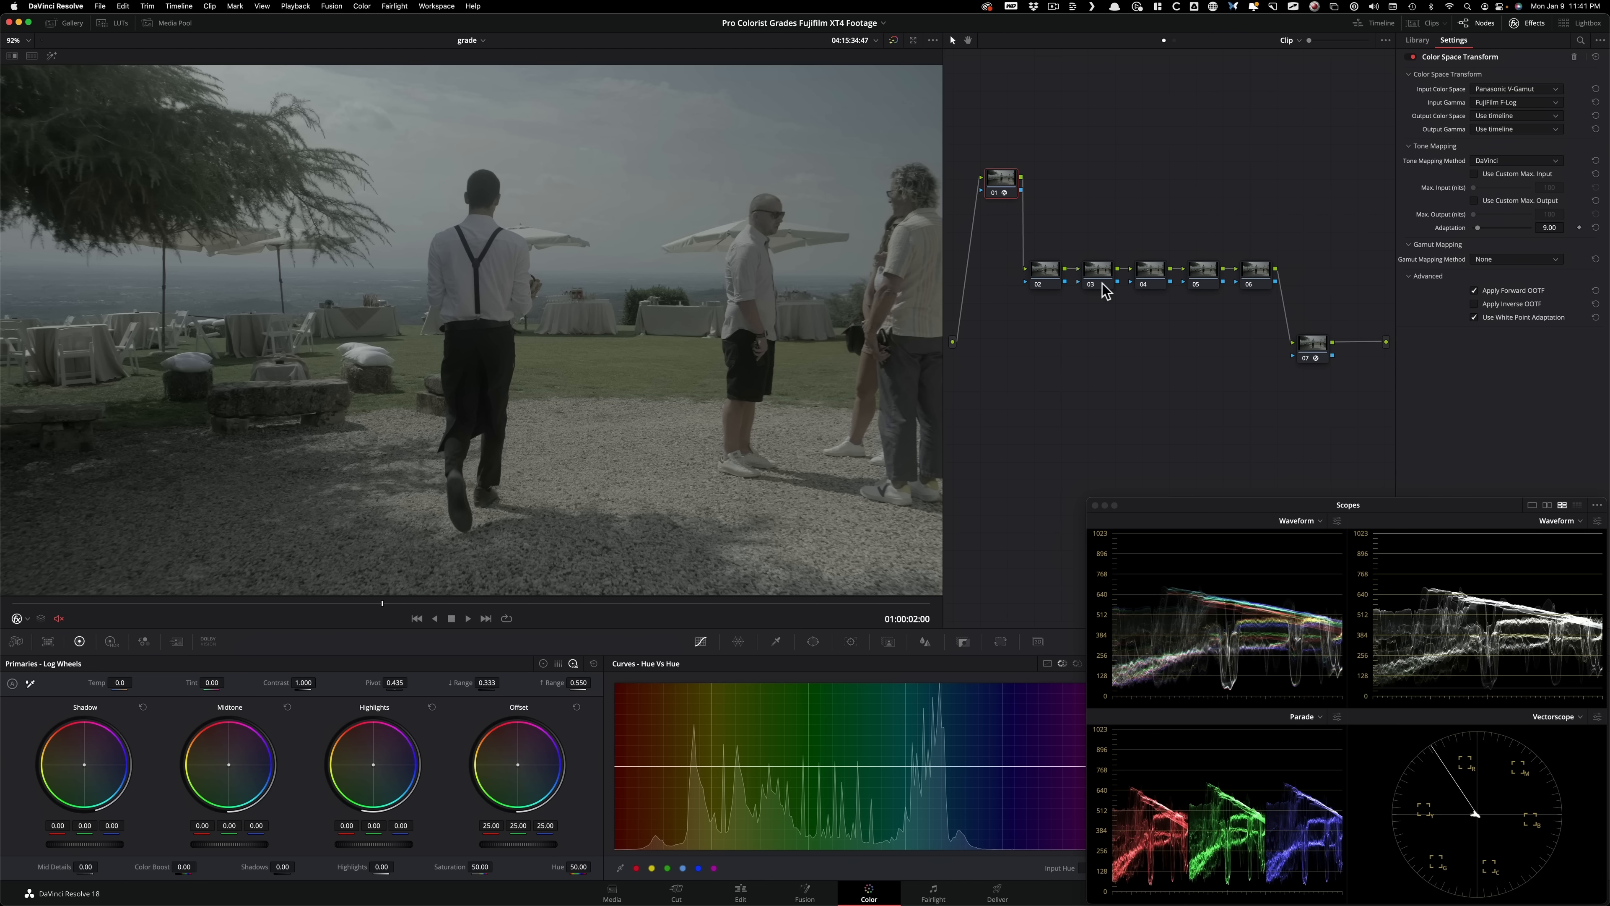
Step: Set node 01's output color space to DaVinci Wide Gamut and its output gamma to DaVinci Intermediate
click(1515, 116)
key(d)
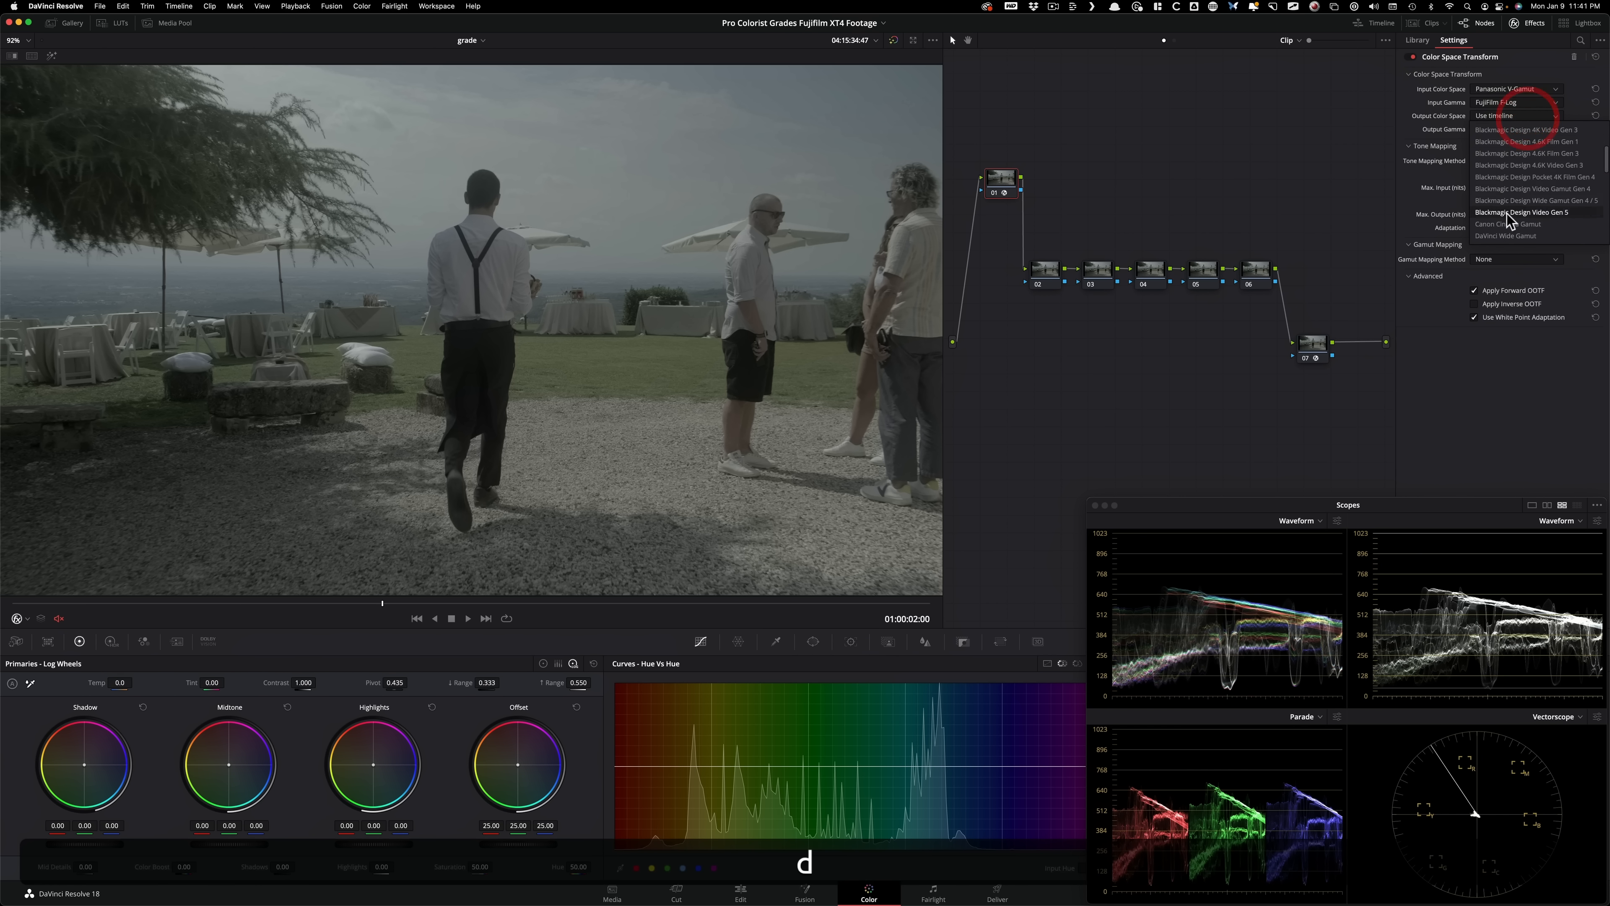
click(1540, 236)
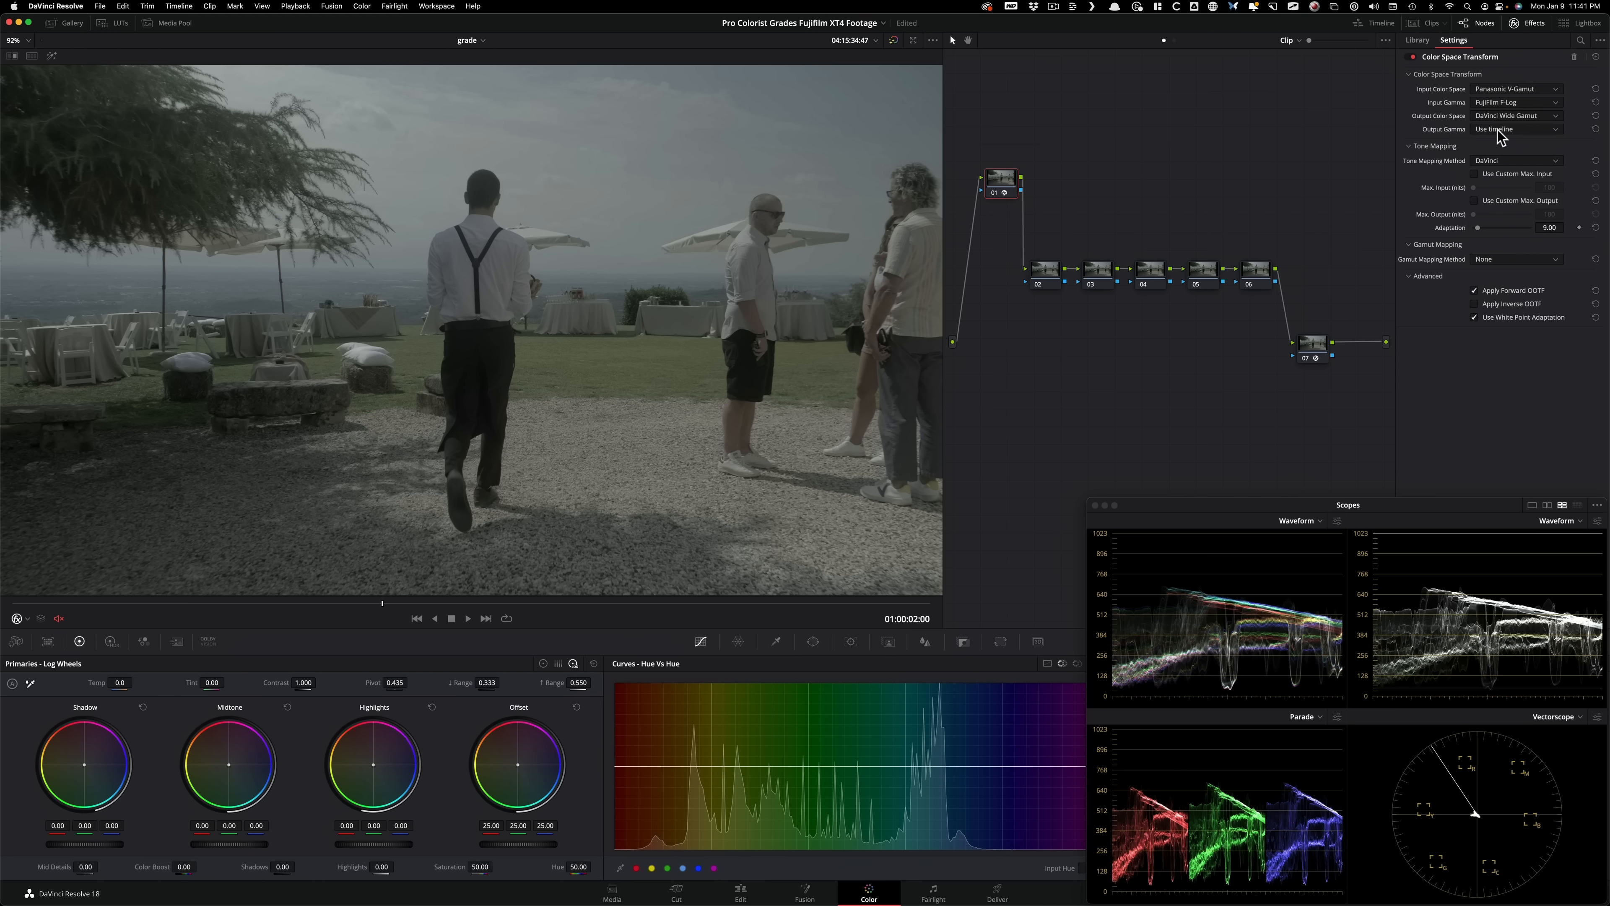
click(1509, 130)
key(d)
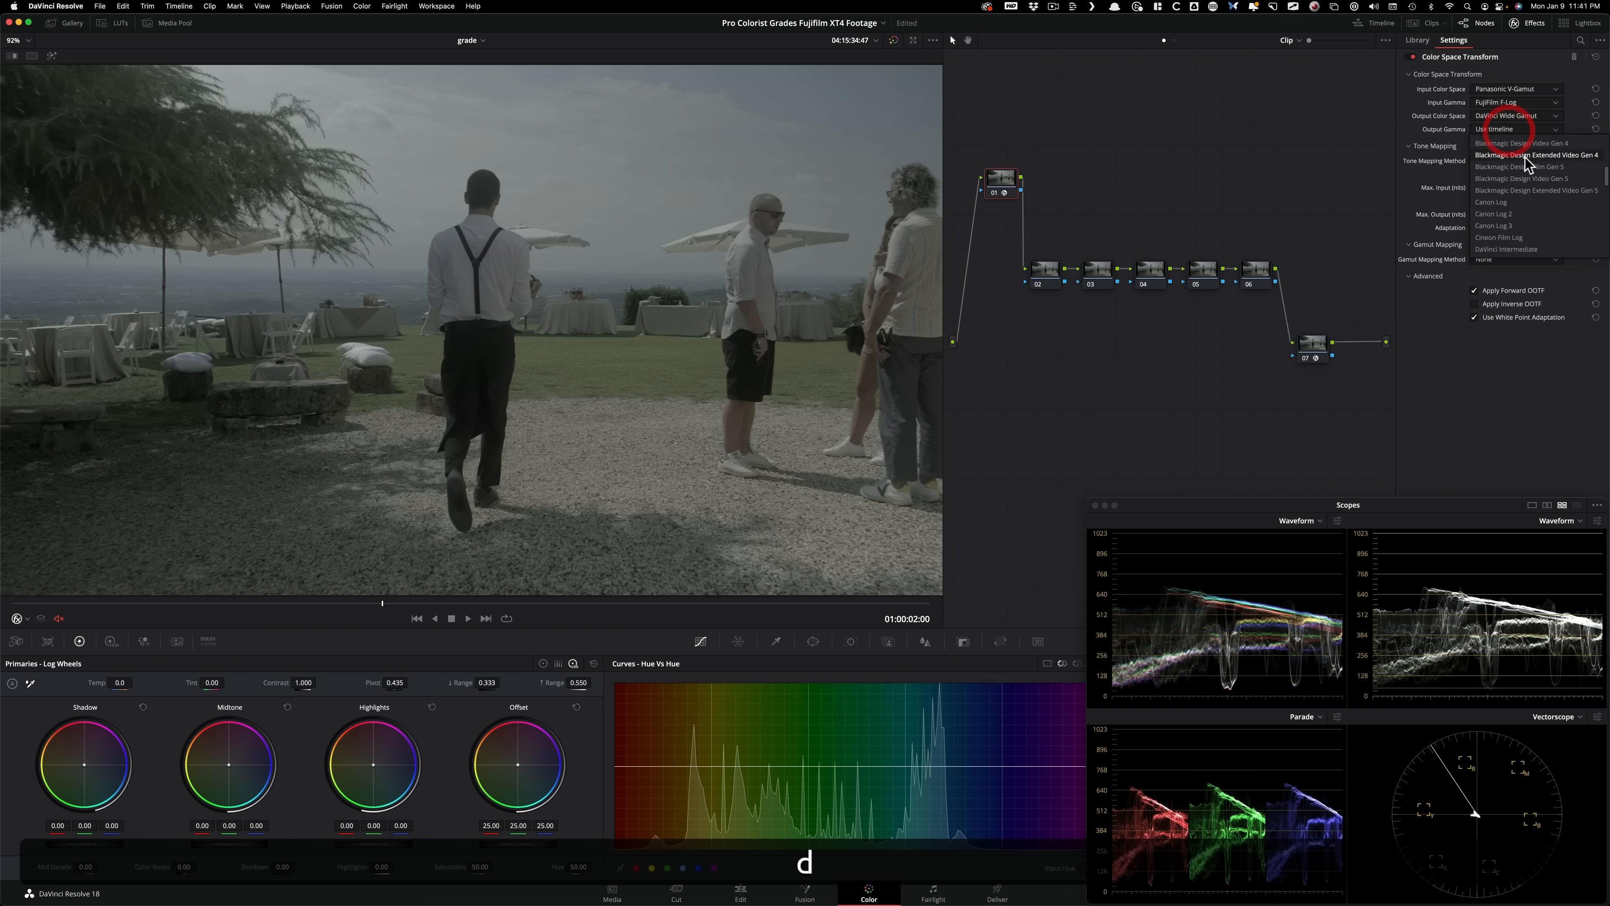
click(1513, 248)
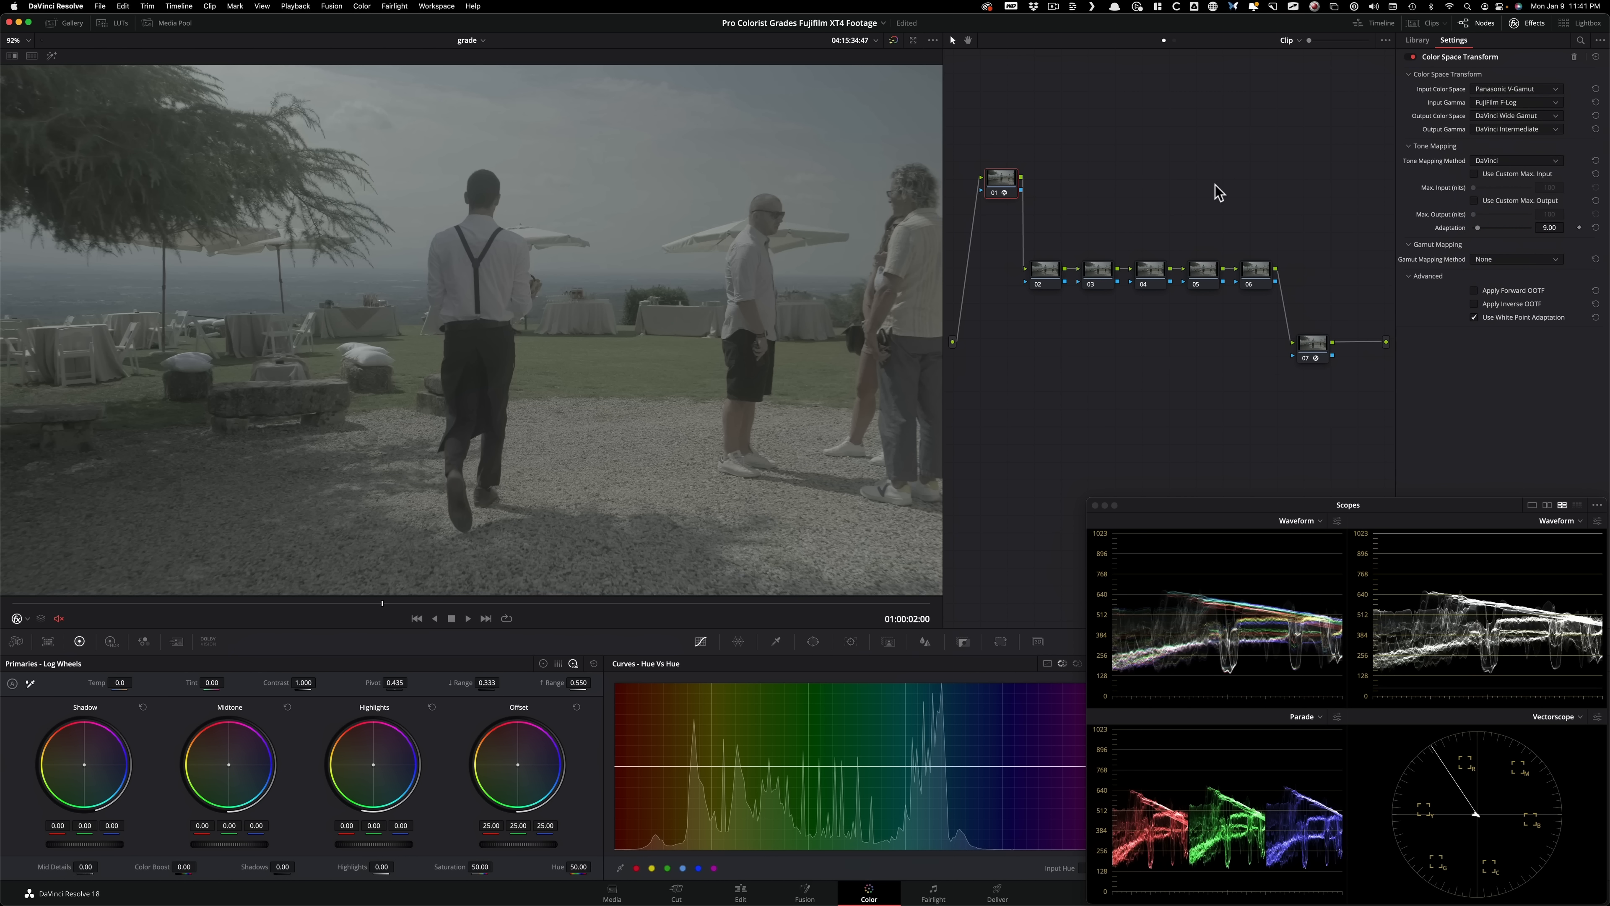
Step: Set node 07's input color space to DaVinci Wide Gamut and its input gamma to DaVinci Intermediate
click(1313, 342)
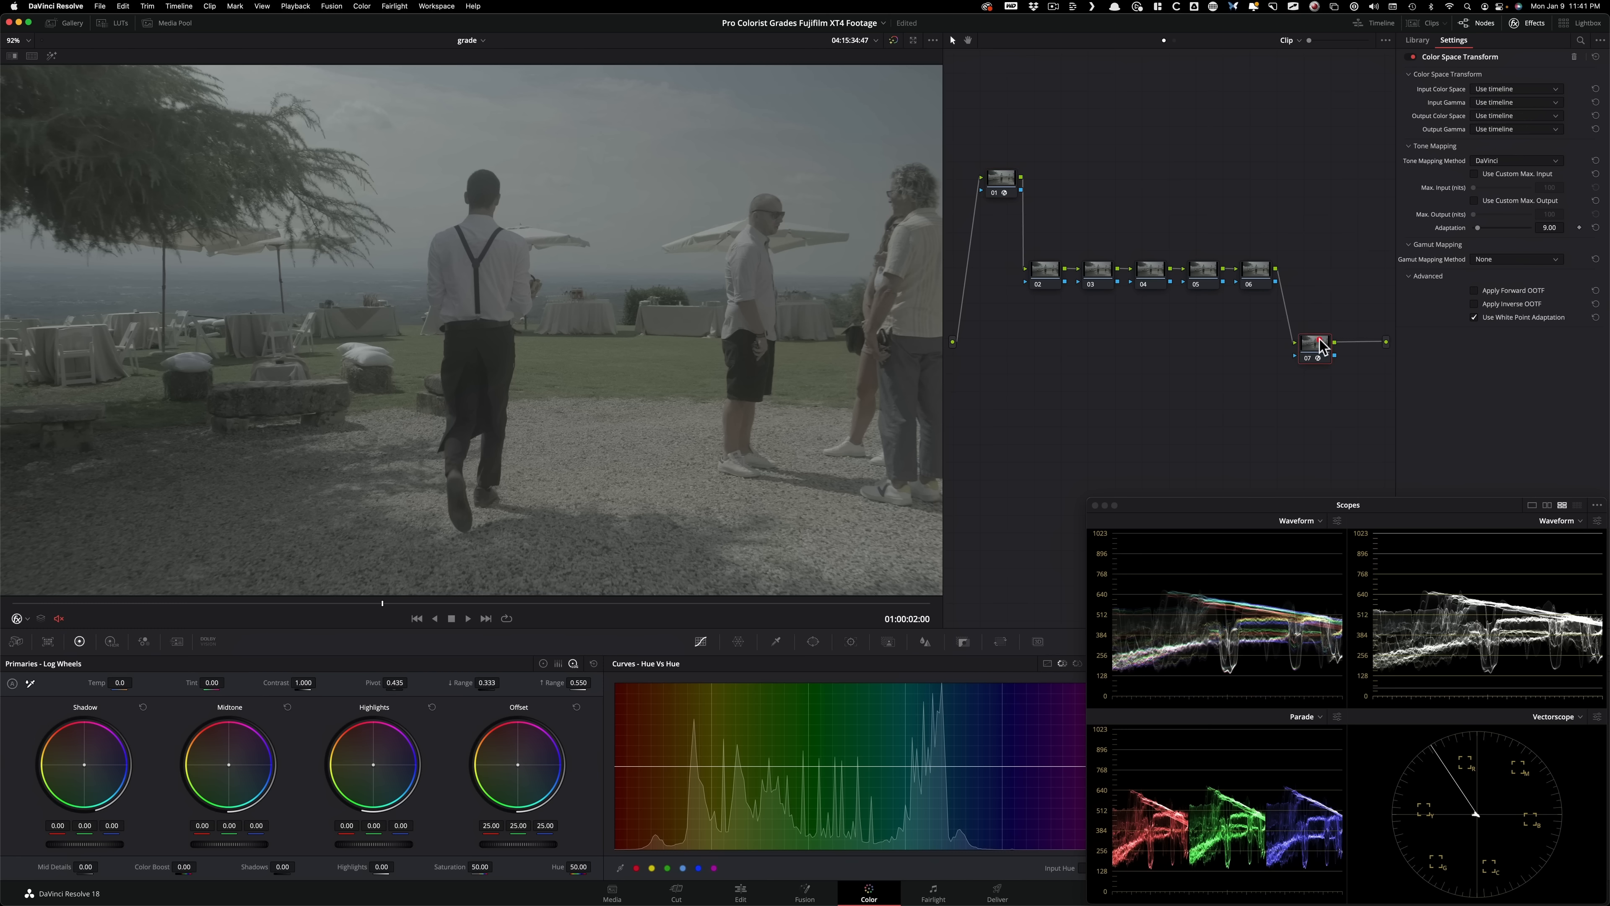
click(1534, 76)
click(1469, 82)
key(d)
click(1536, 100)
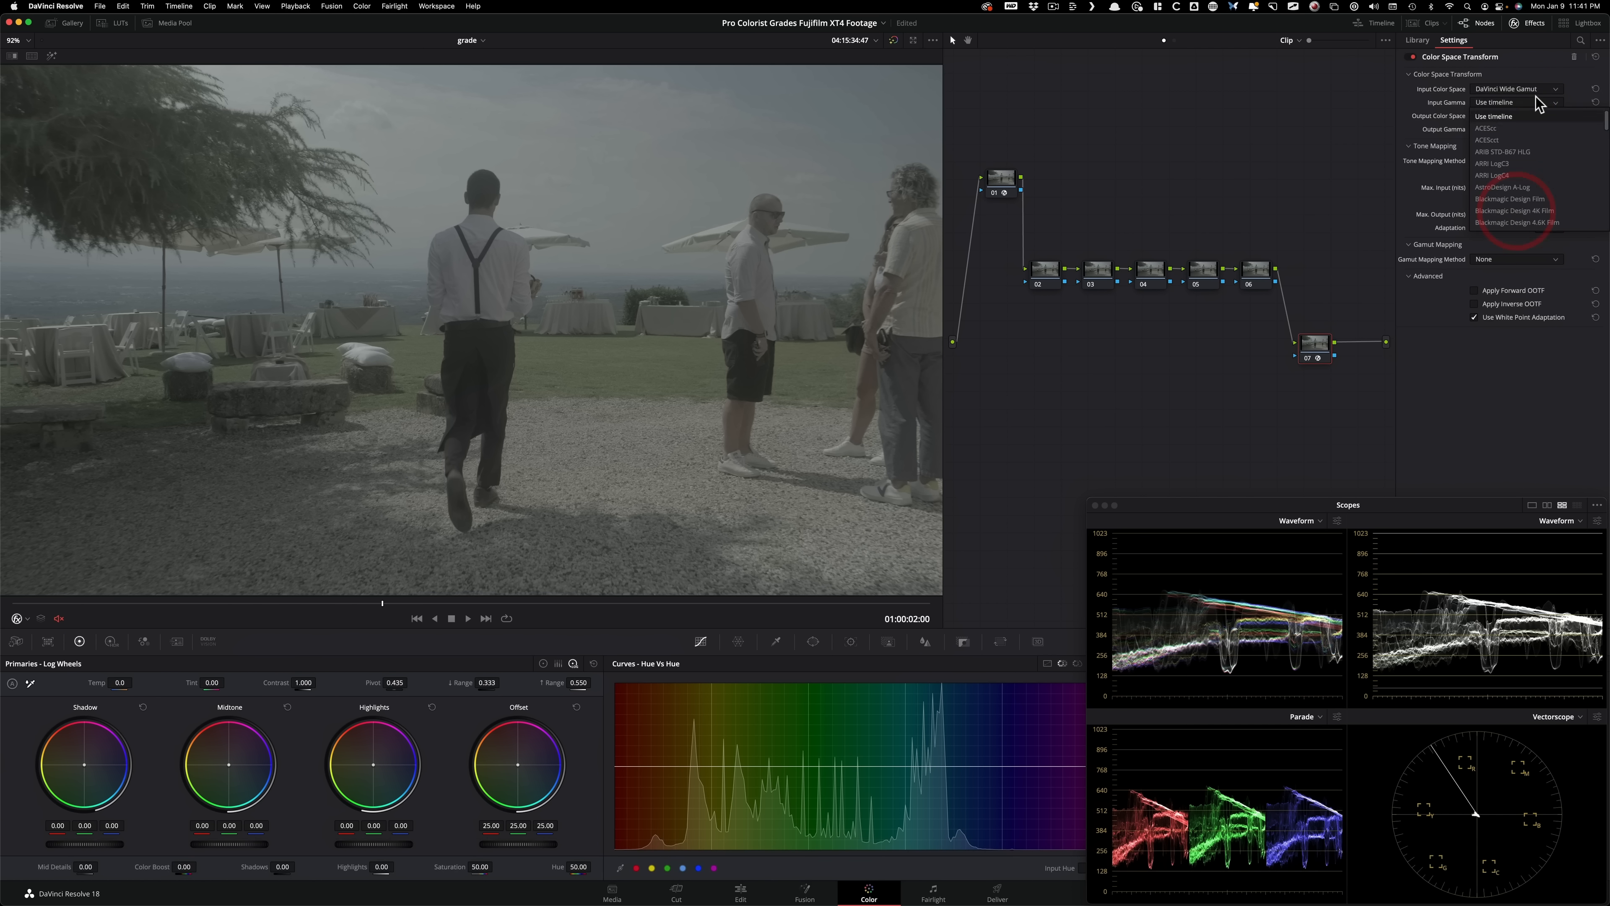
key(d)
click(1495, 221)
Step: Set node 07's output color space to Rec.709 and its output gamma to Gamma 2.4
click(1512, 115)
key(r)
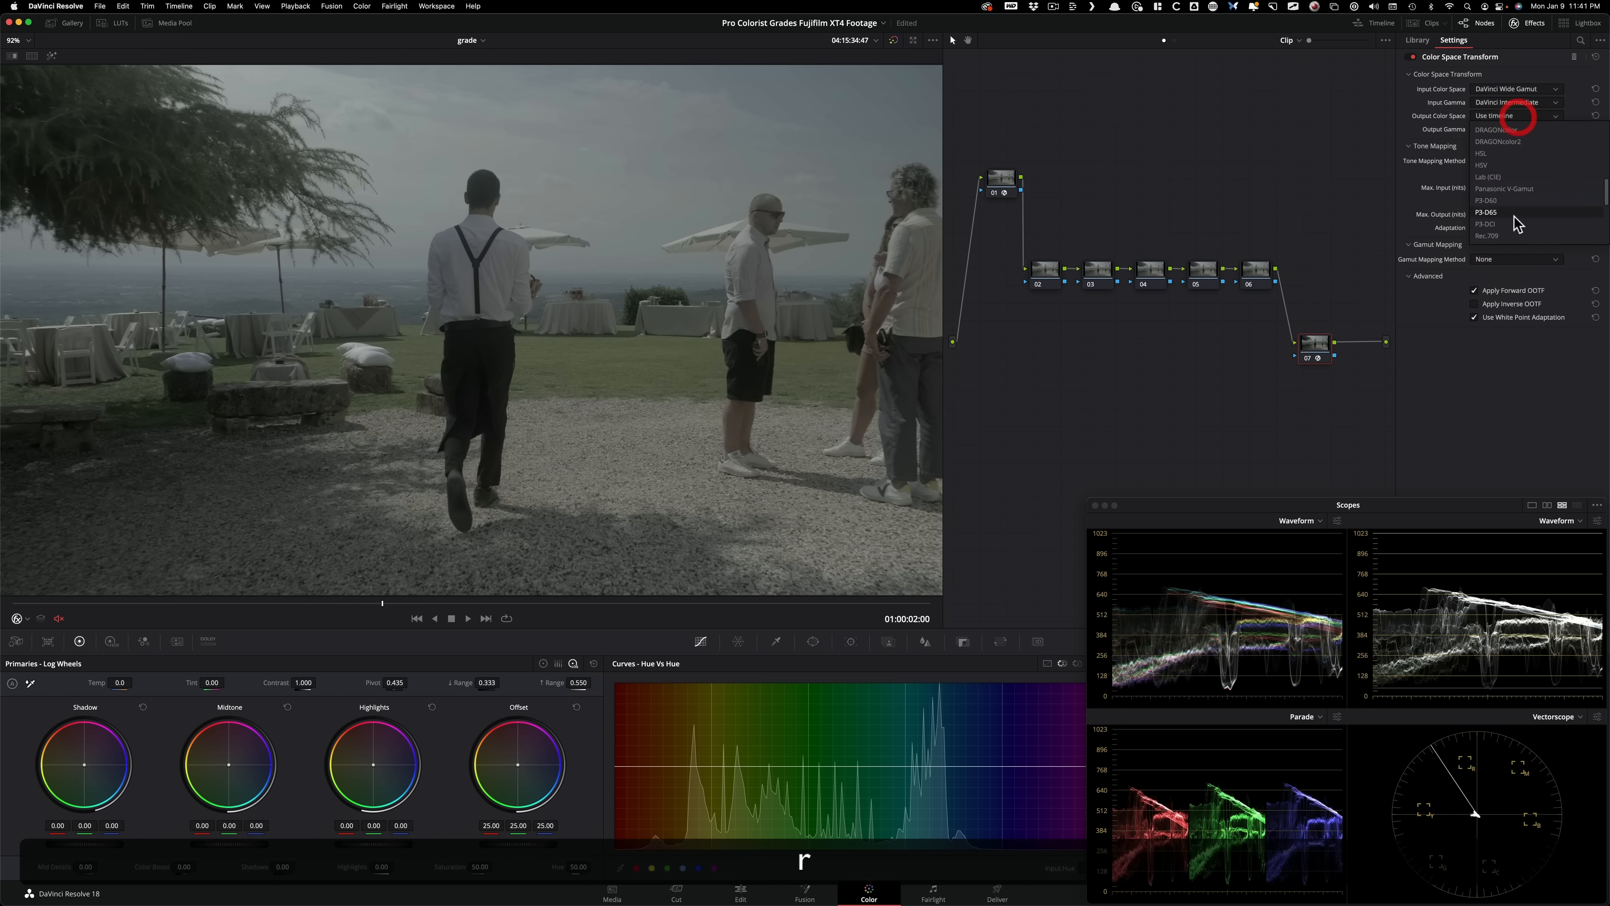
click(1483, 236)
click(1507, 129)
key(g)
click(1493, 237)
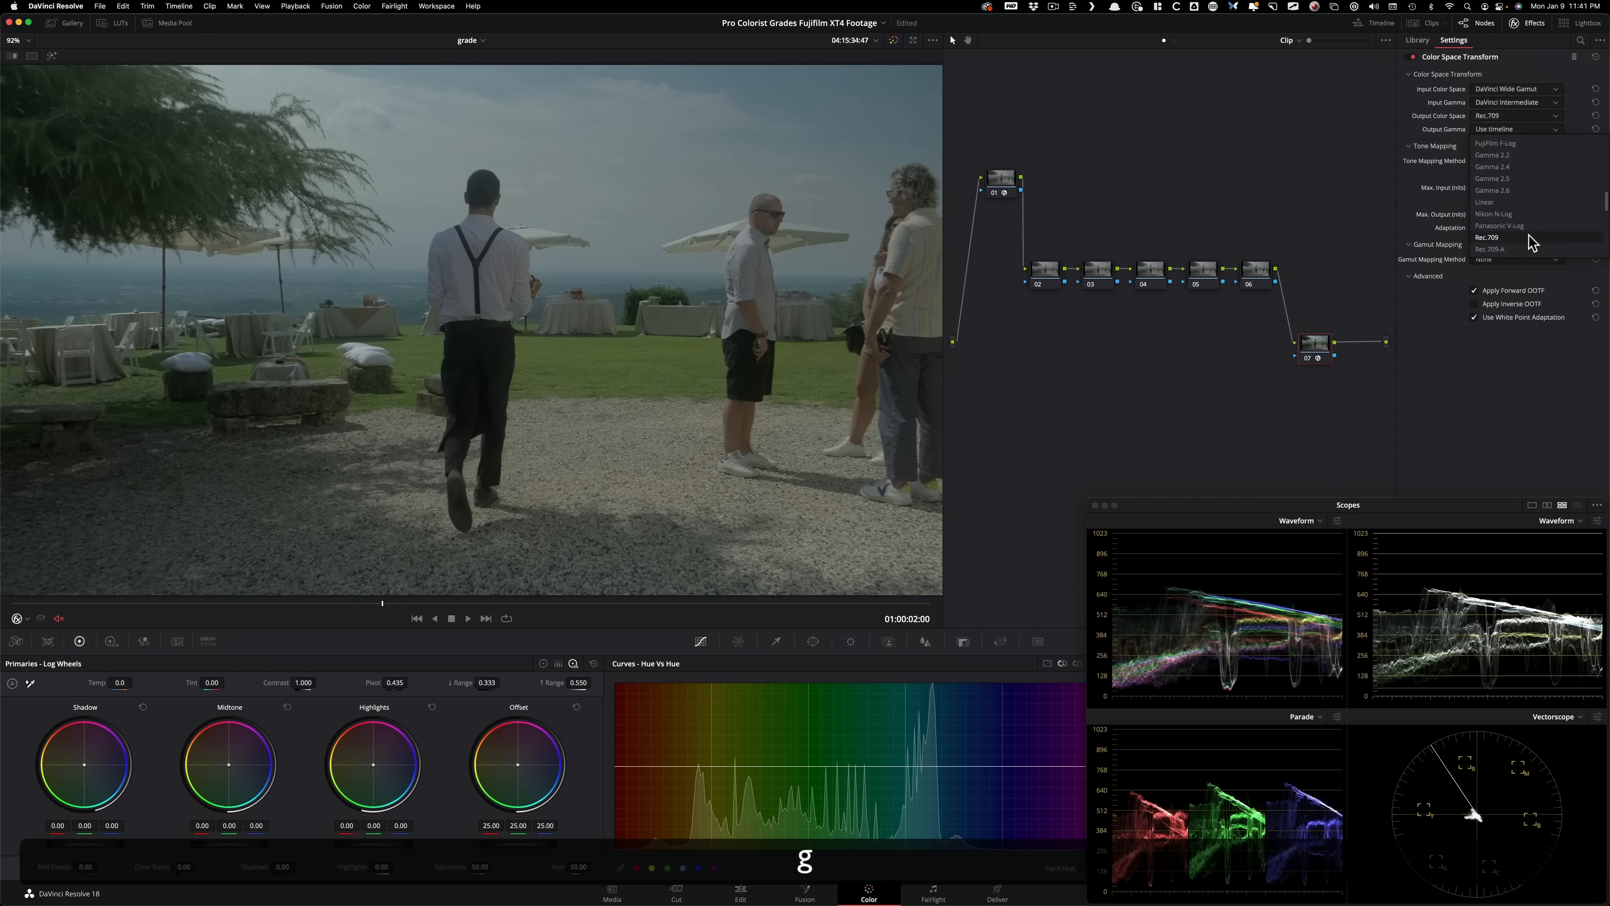
click(1515, 161)
click(1511, 173)
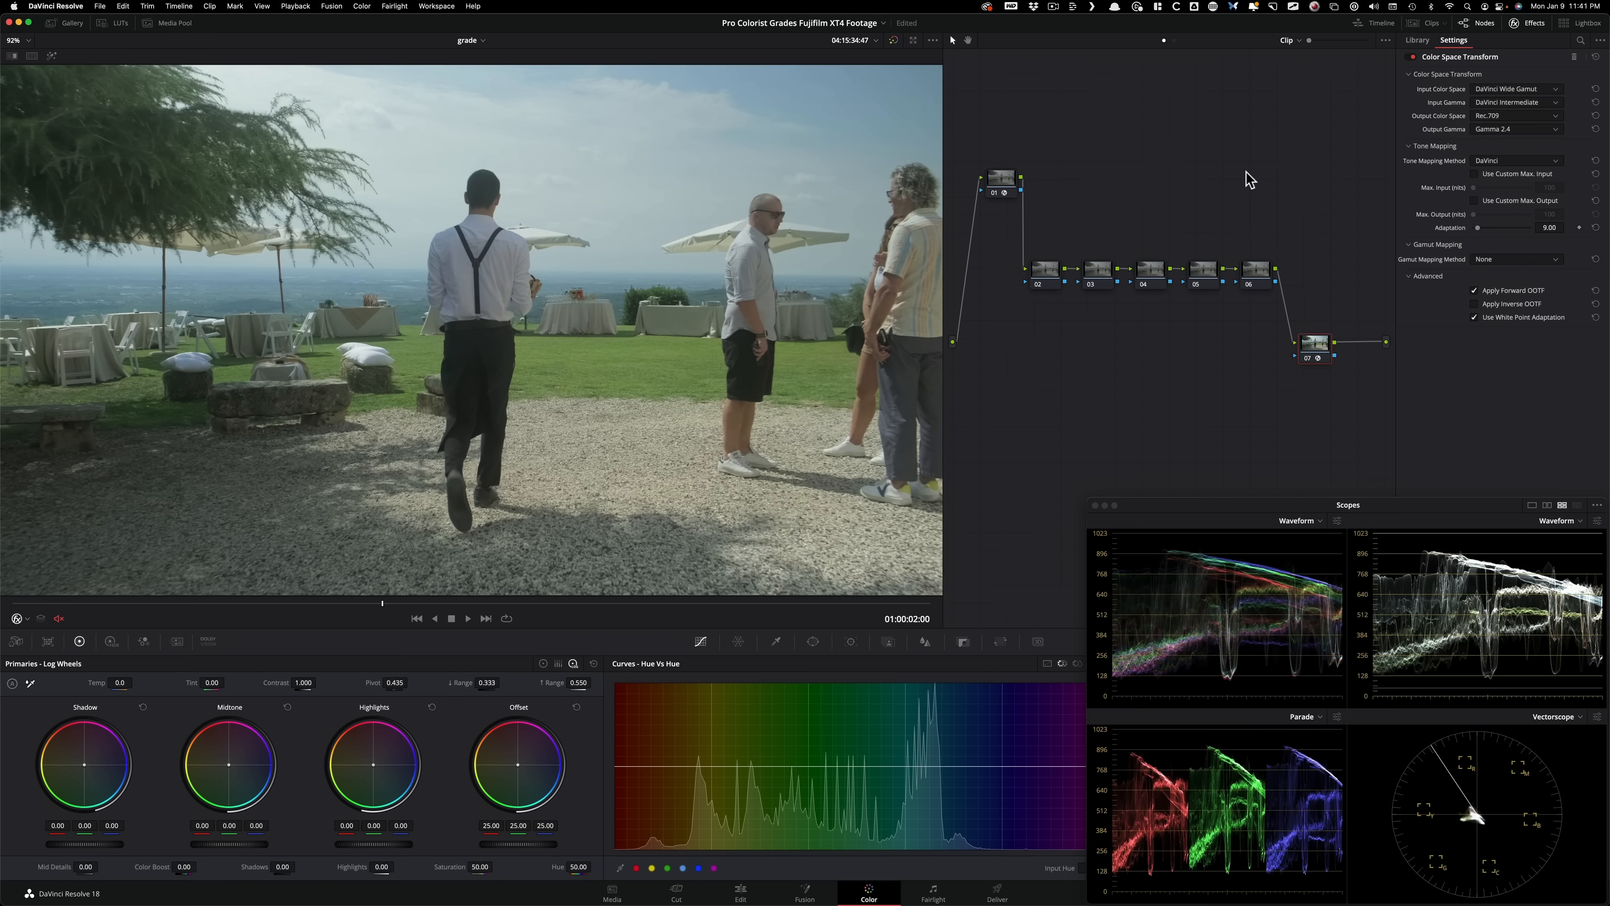
Step: Switch the primaries from log wheels to color wheels and select node 02 for grading
click(544, 664)
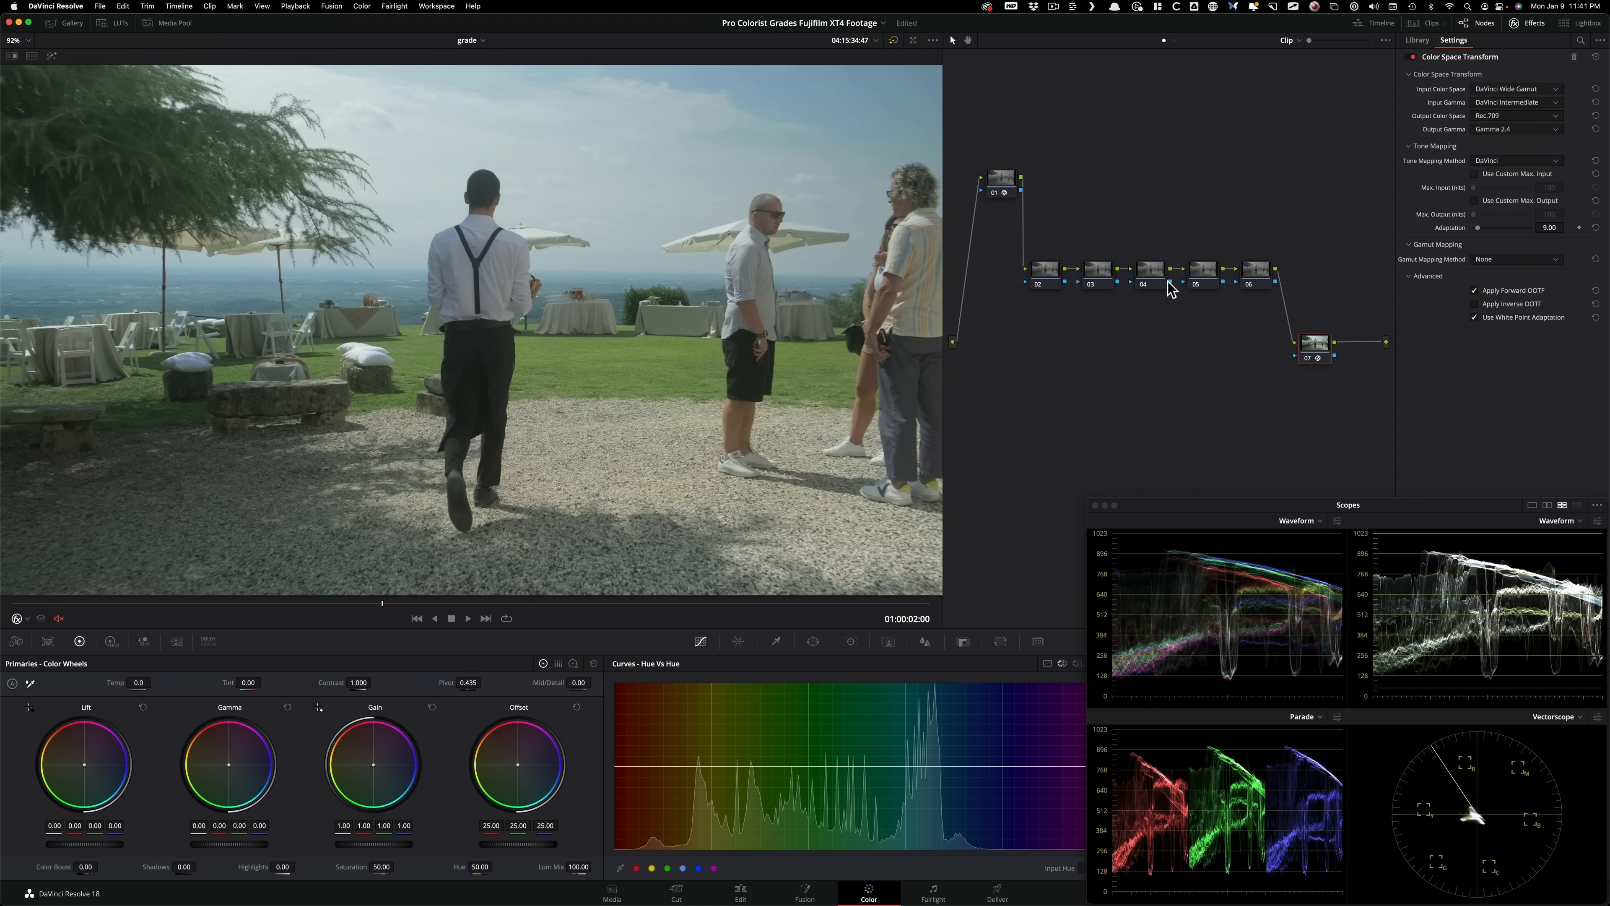
click(1212, 260)
click(1150, 195)
click(1042, 273)
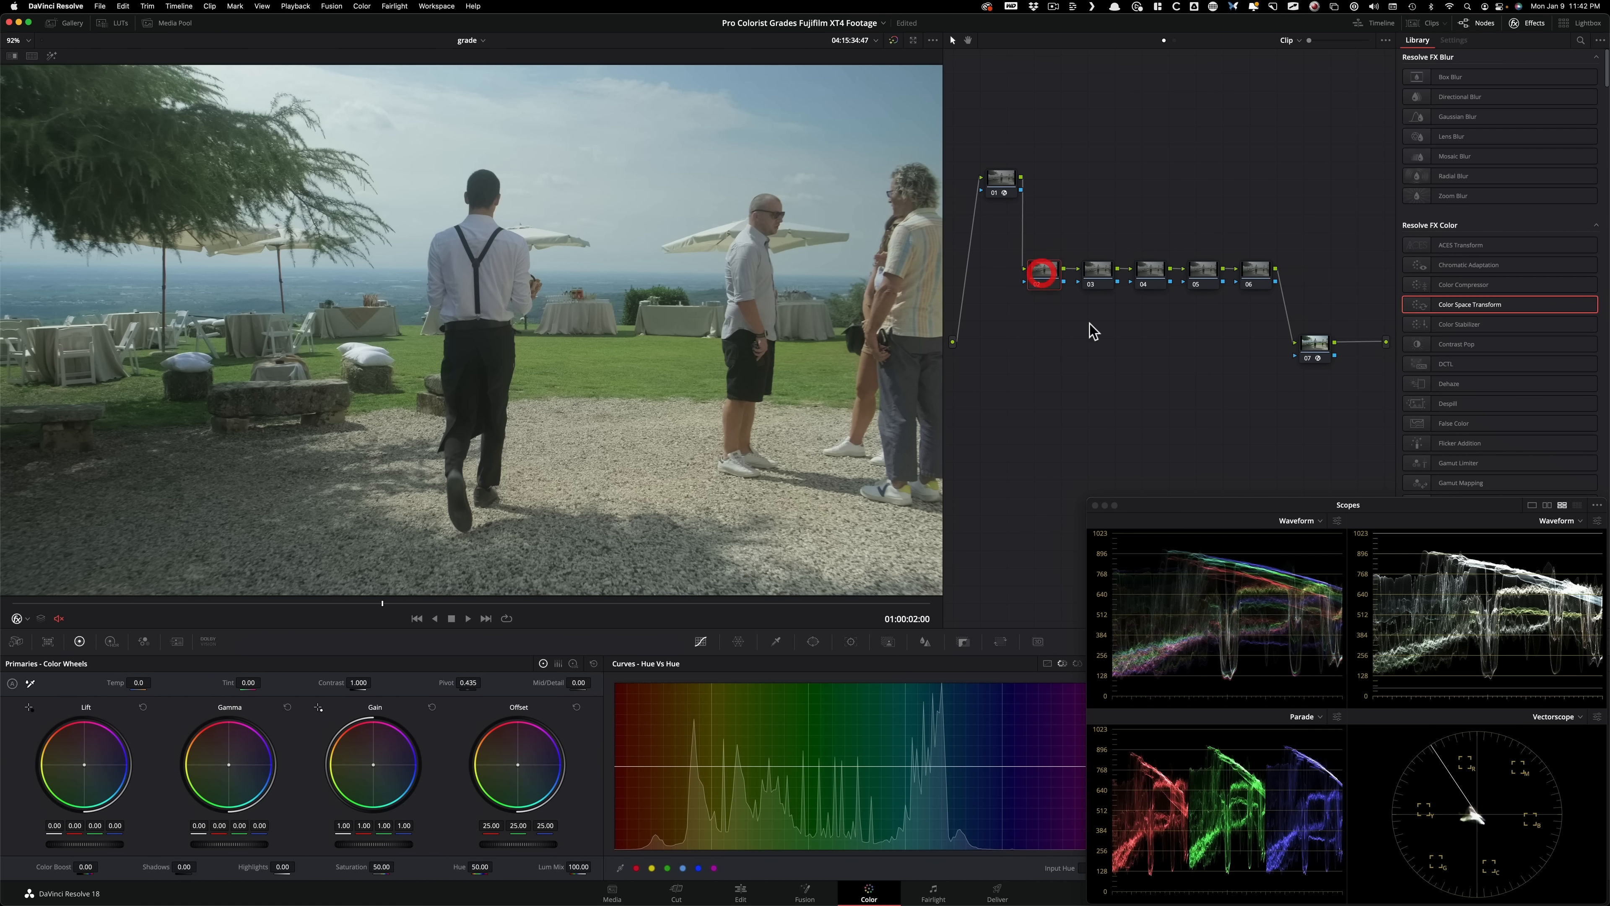
Step: Label node 02 as pri
key(Tab)
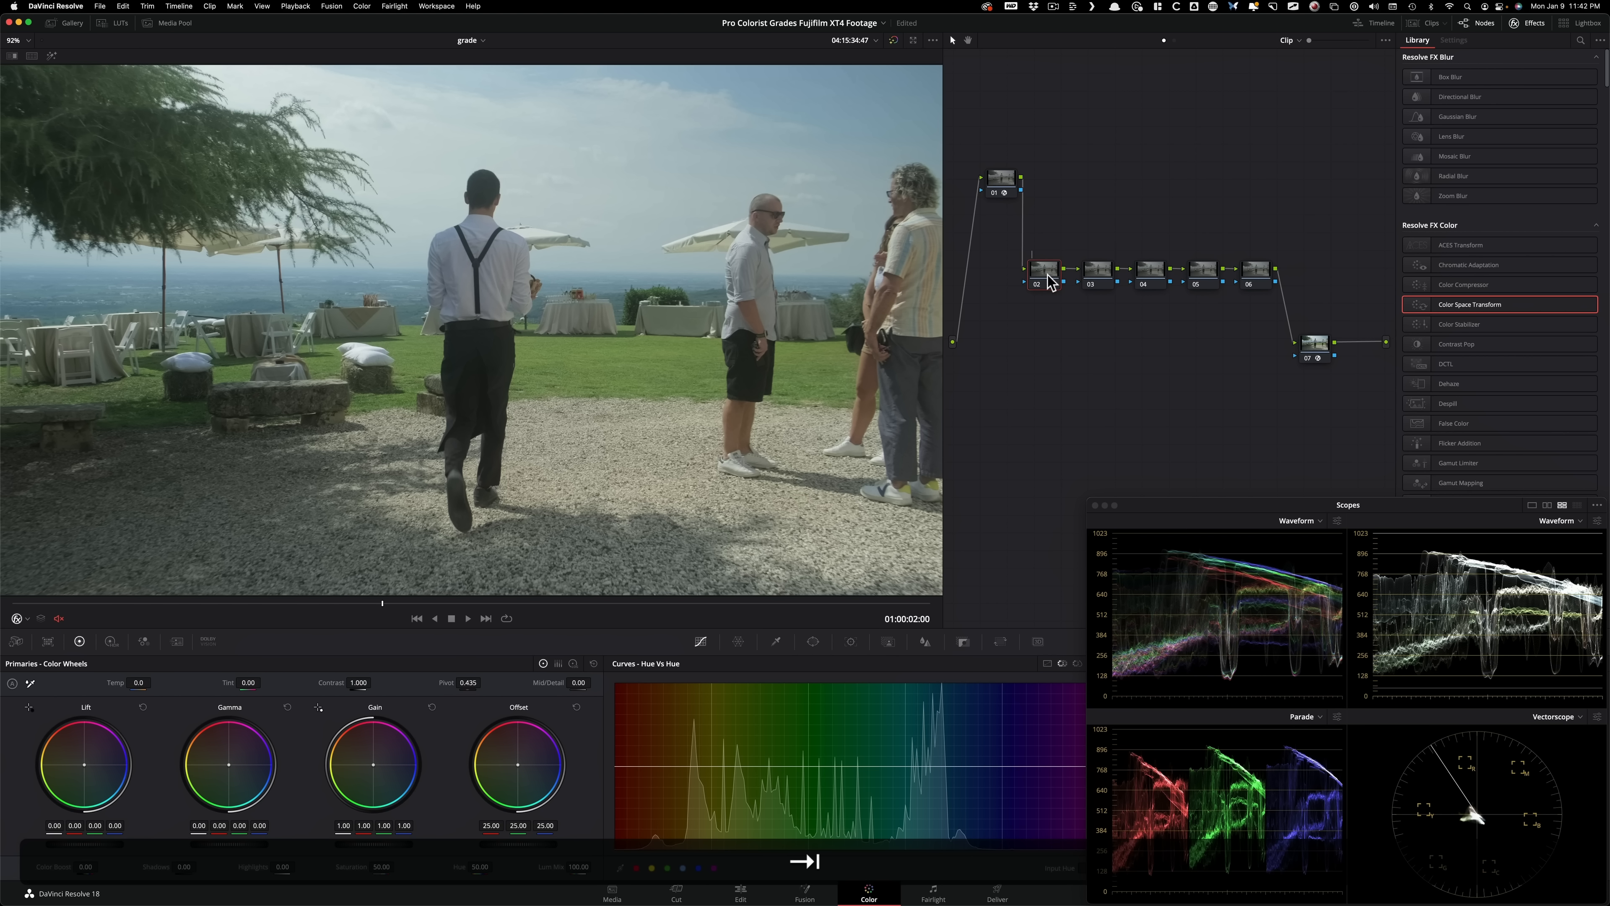
text(pri)
key(Return)
click(1175, 215)
Step: Label node 01, the input Color Space Transform, as idt
click(1003, 175)
key(Tab)
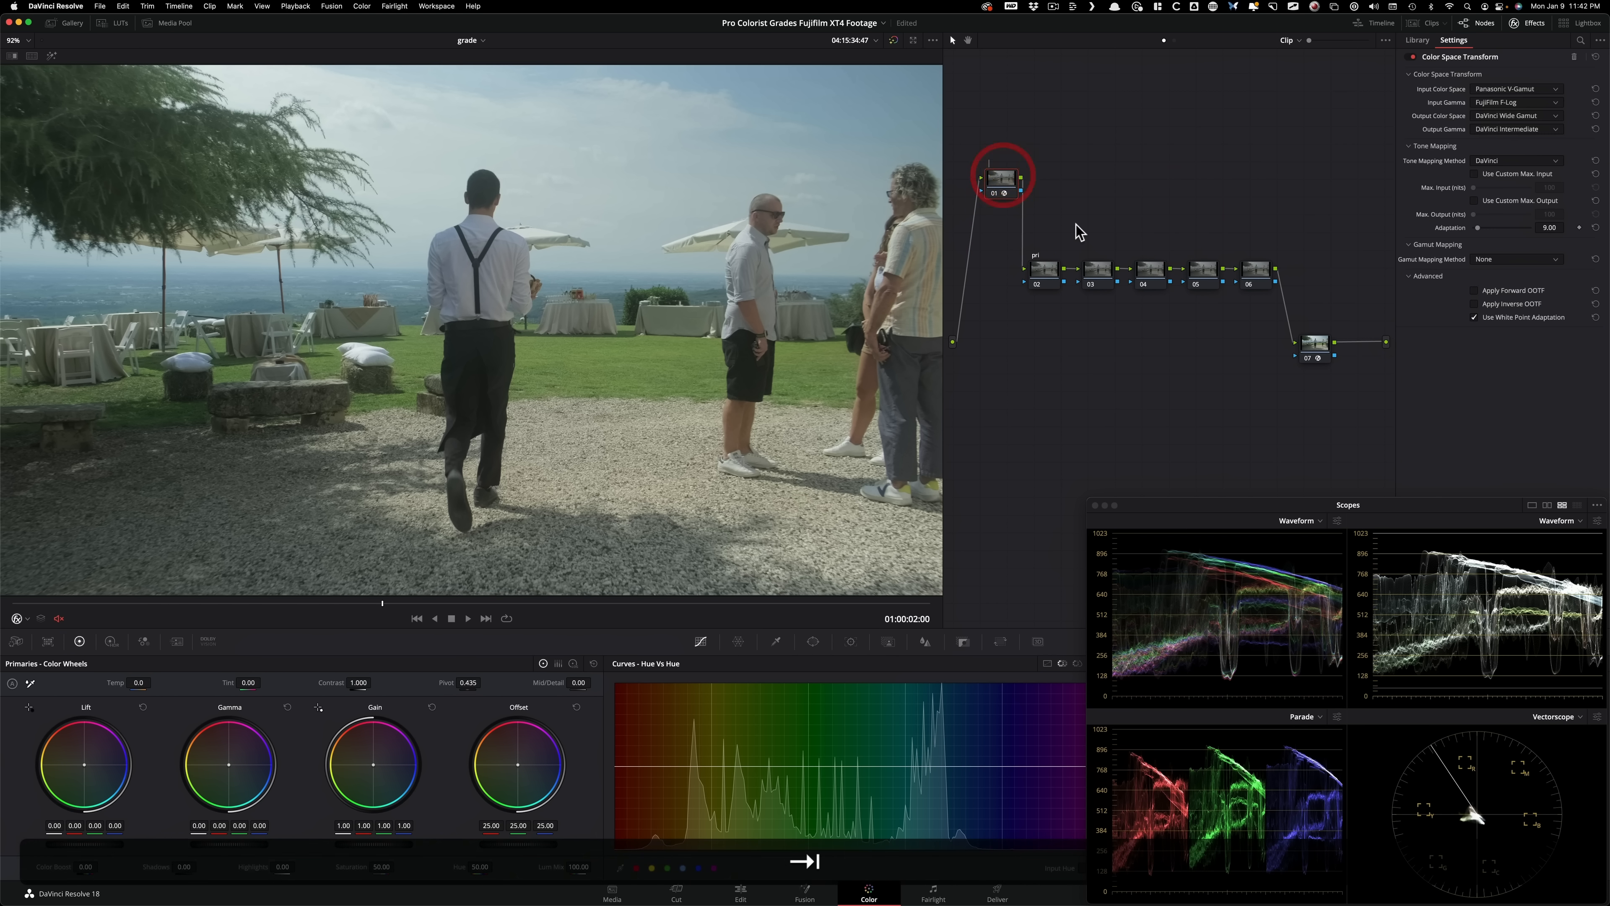
text(id)
key(Return)
key(Tab)
text(t)
key(Return)
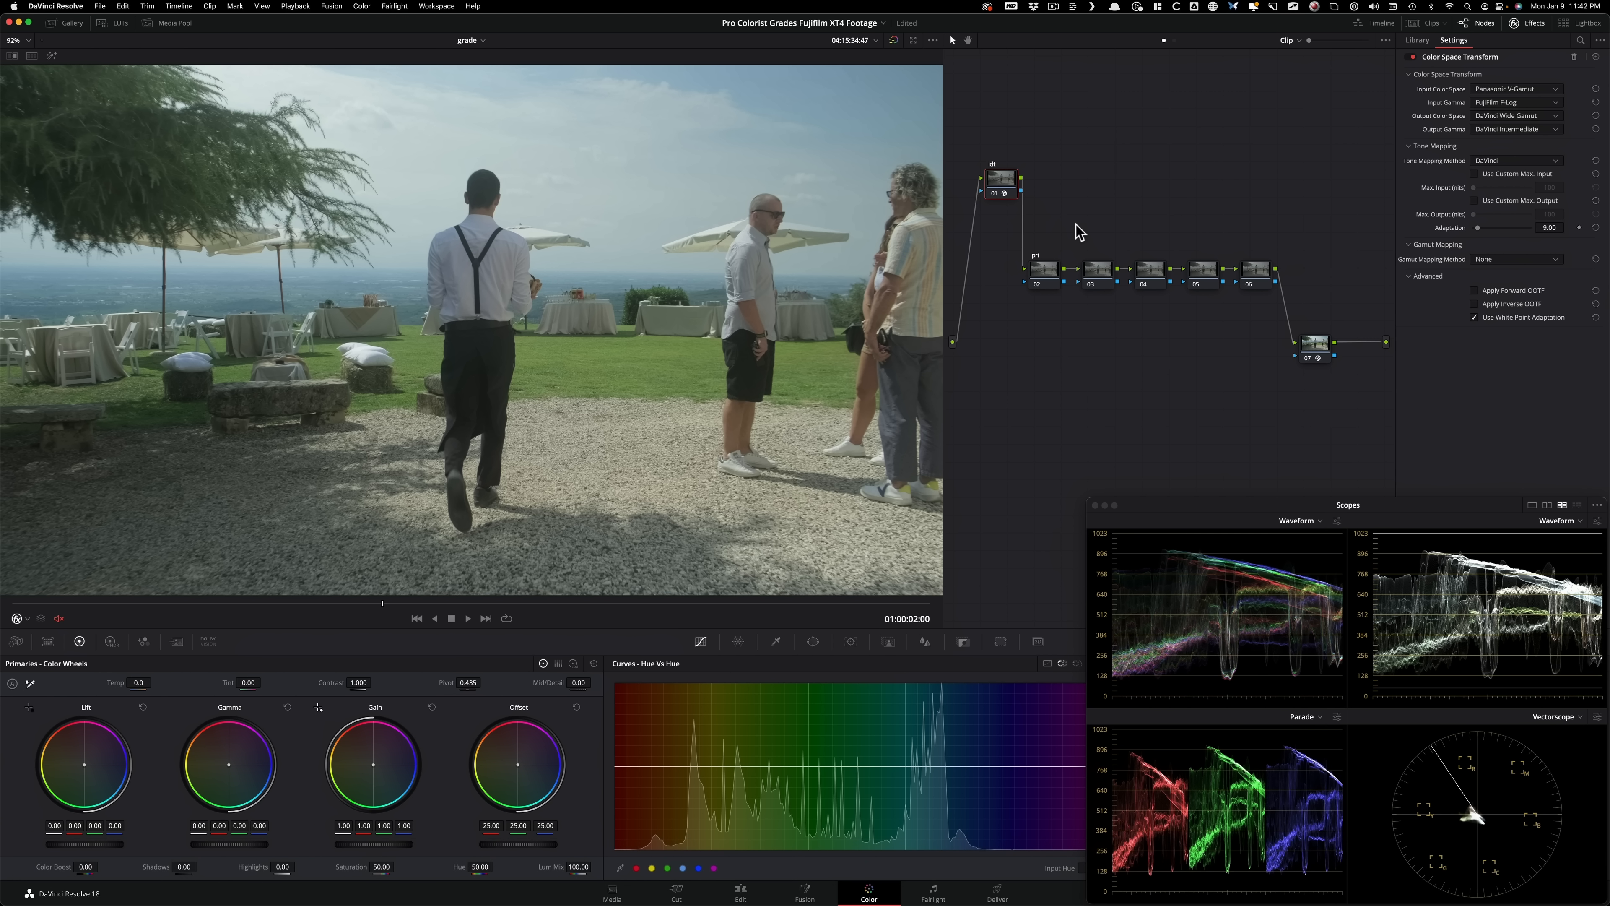
Step: Label node 07, the output Color Space Transform, as odt
key(alt+shift+semicolon)
key(Tab)
text(odt)
key(Return)
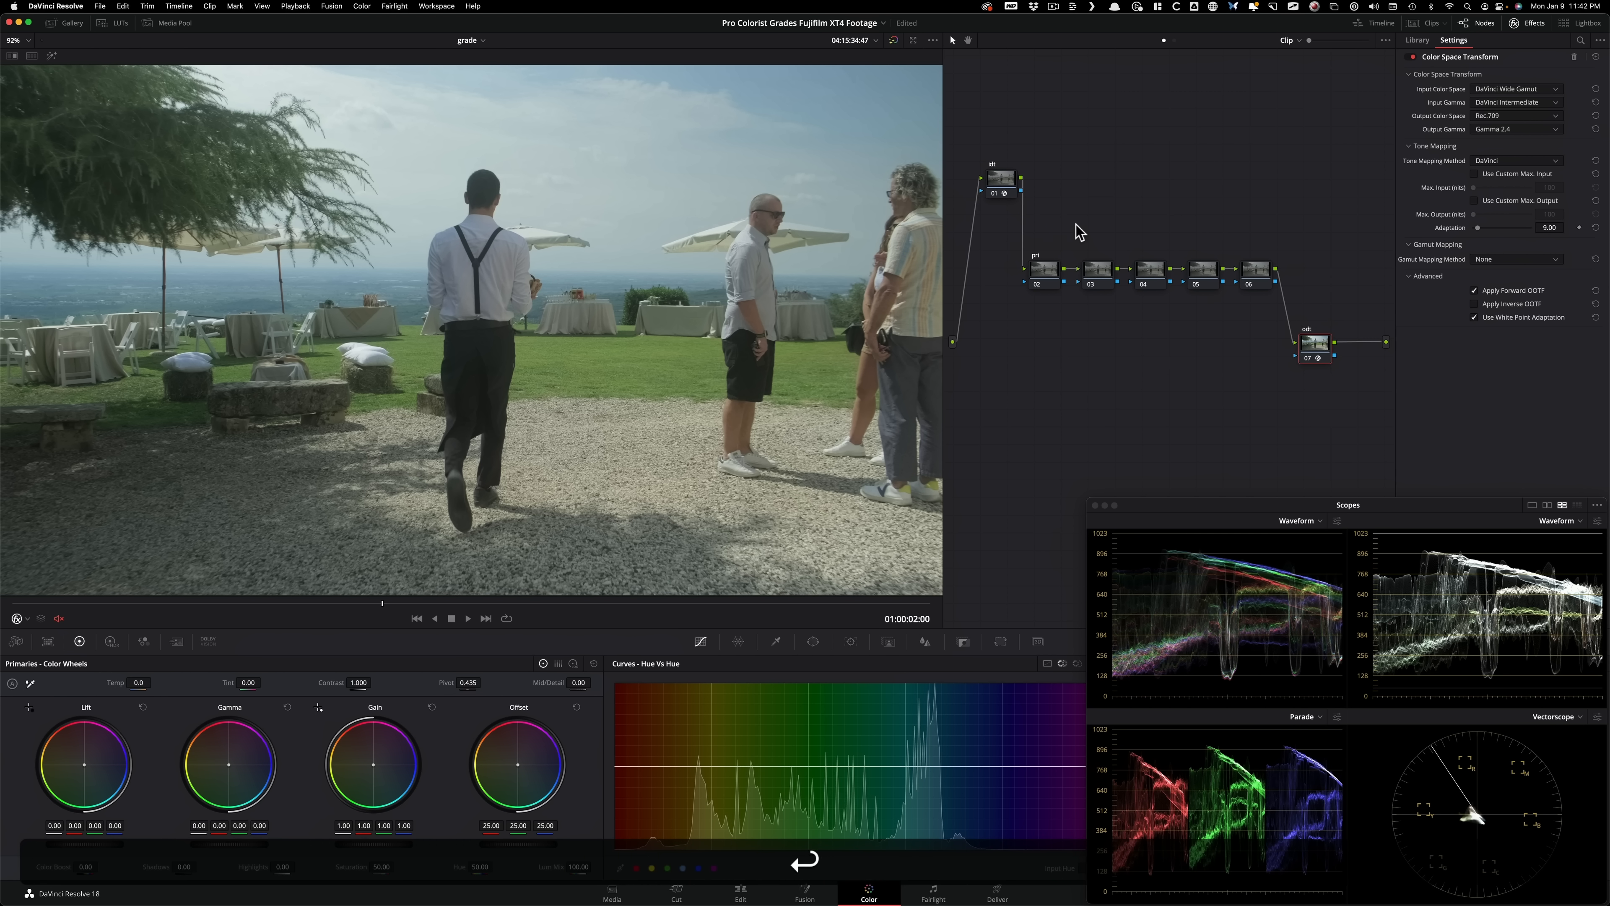
Step: Label node 06 as curve and shape a contrast S-curve in its custom curves, with anchored blacks plus shadow and highlight points
key(alt+shift+semicolon)
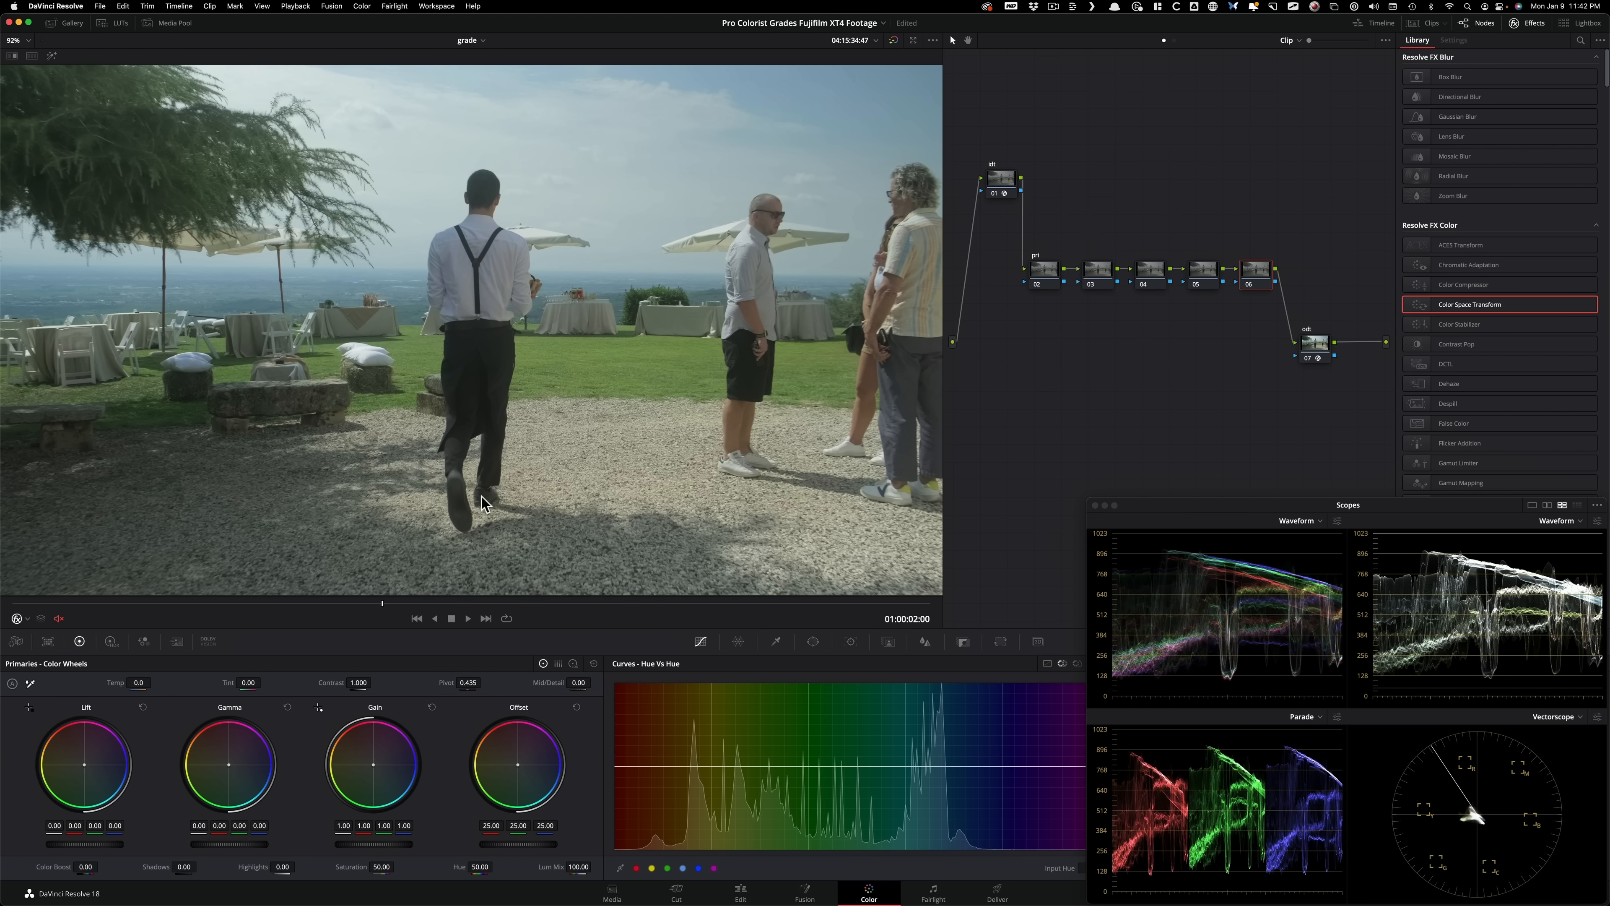
click(1048, 665)
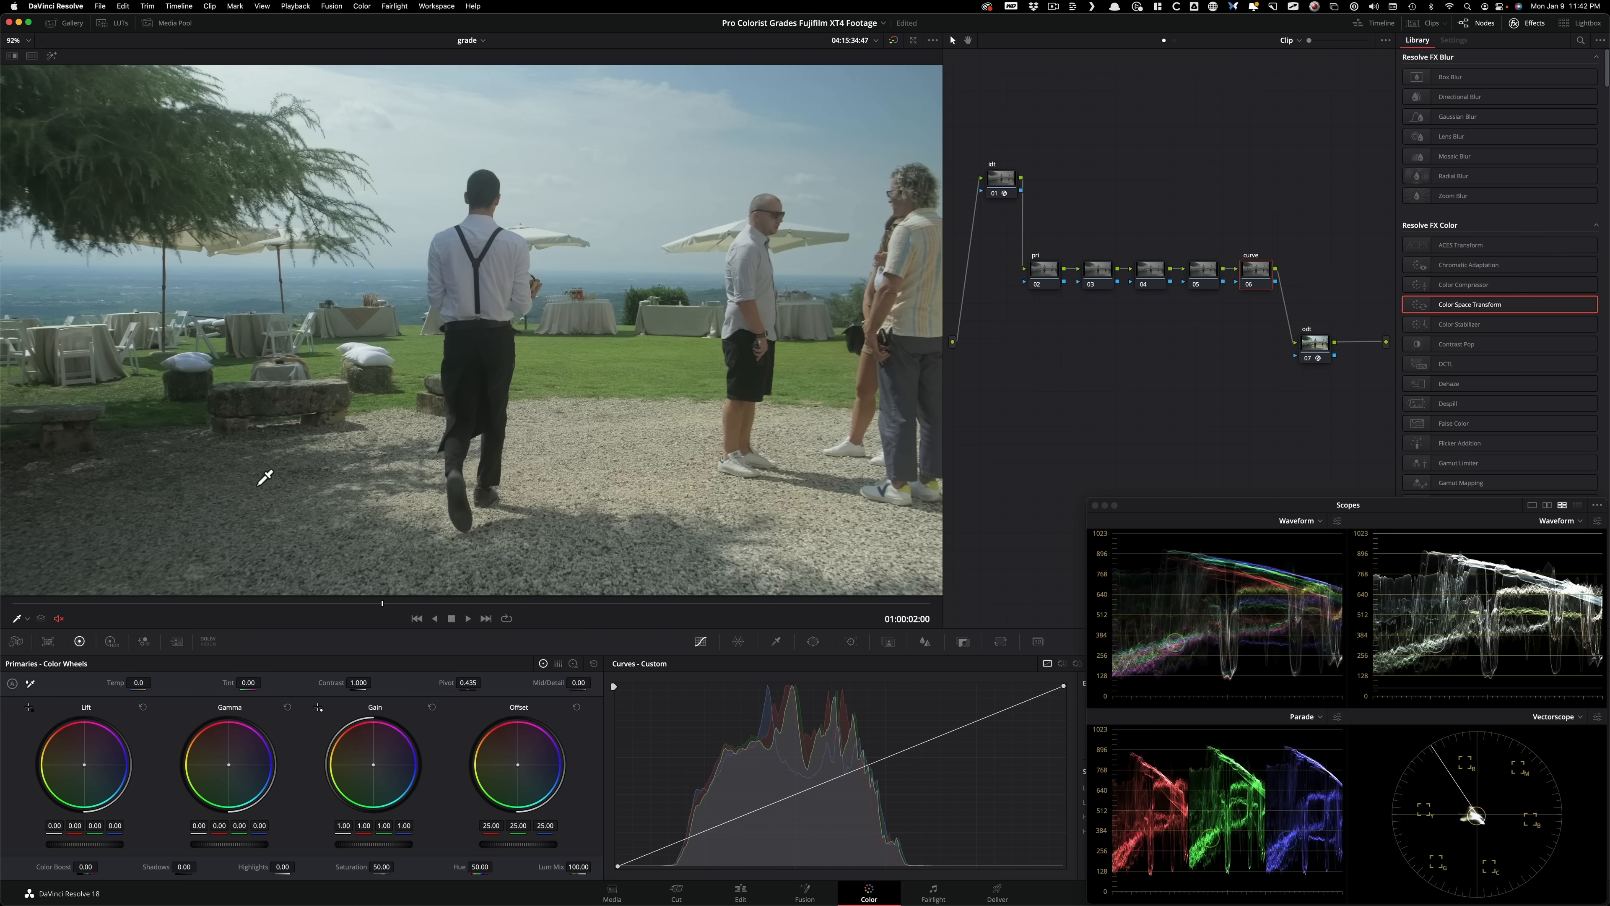
drag(615, 863, 616, 859)
click(614, 859)
drag(635, 855, 633, 860)
drag(1042, 699, 998, 705)
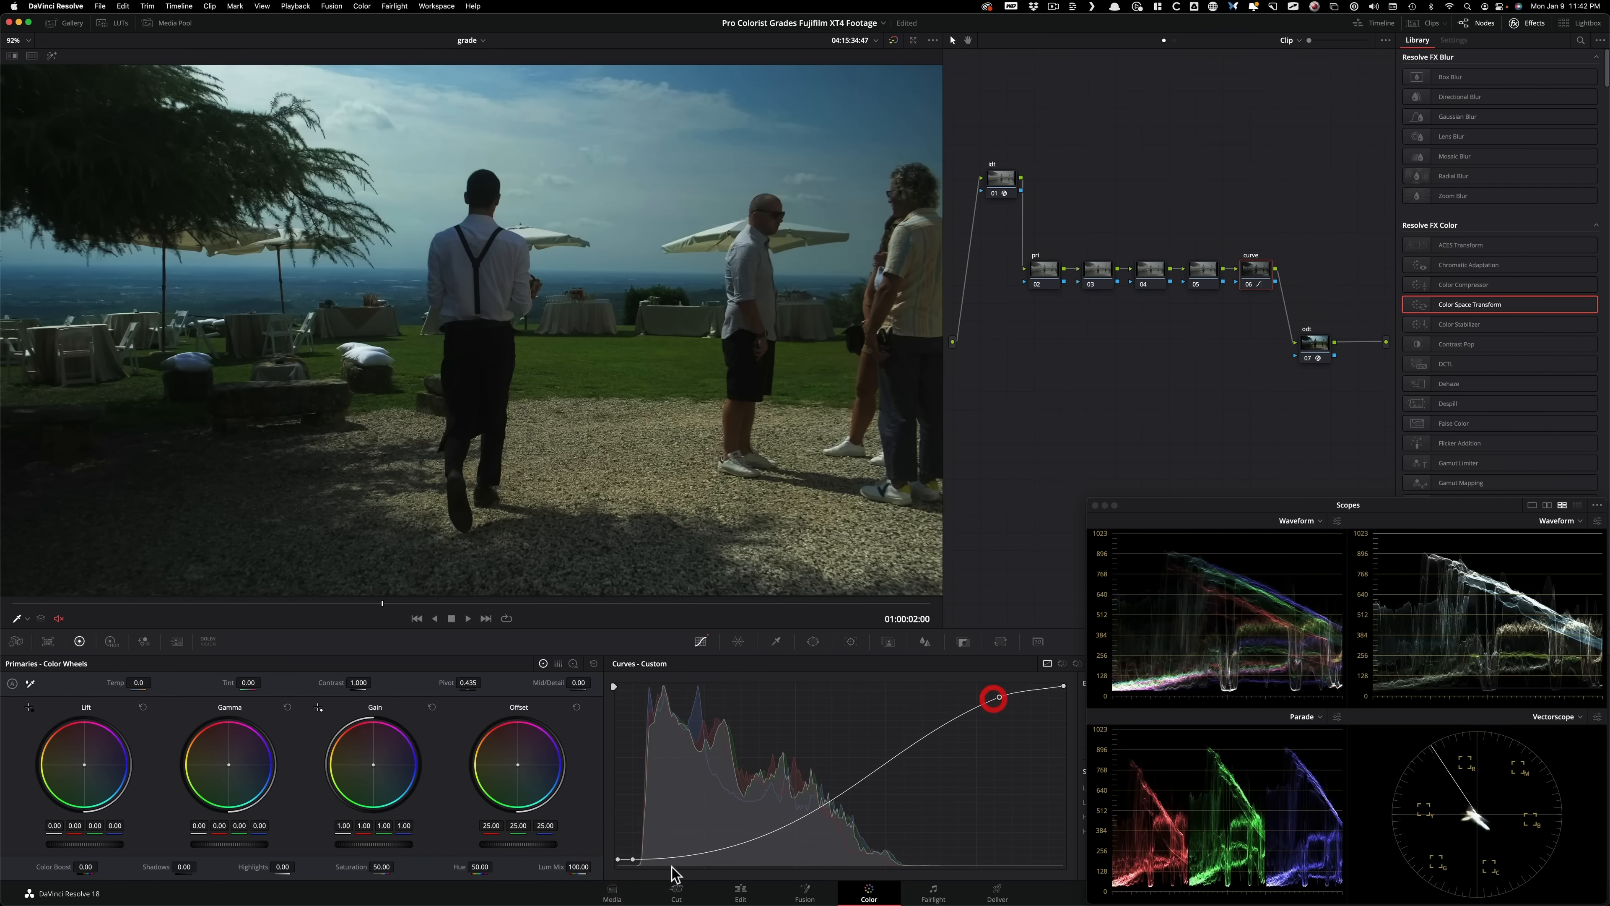
drag(669, 862, 696, 853)
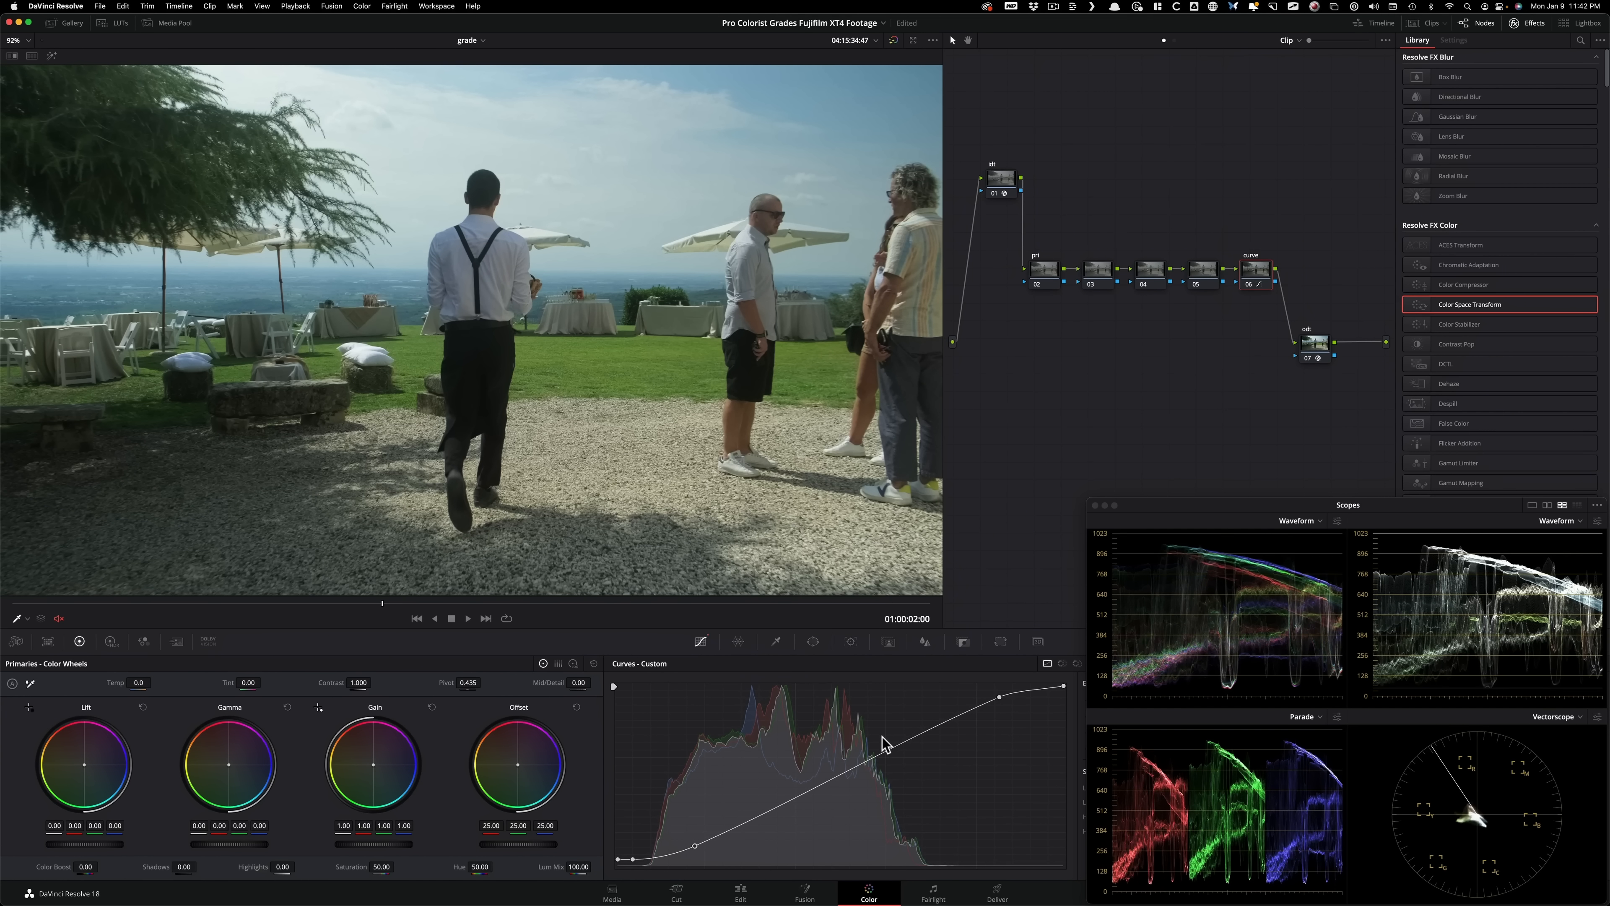
Step: Refine node 06's custom curve by shifting the highlight point closer to white and adding an upper-midtone and a lower-midtone point
key(super+d)
key(super+d)
key(super+d)
key(super+d)
key(super+d)
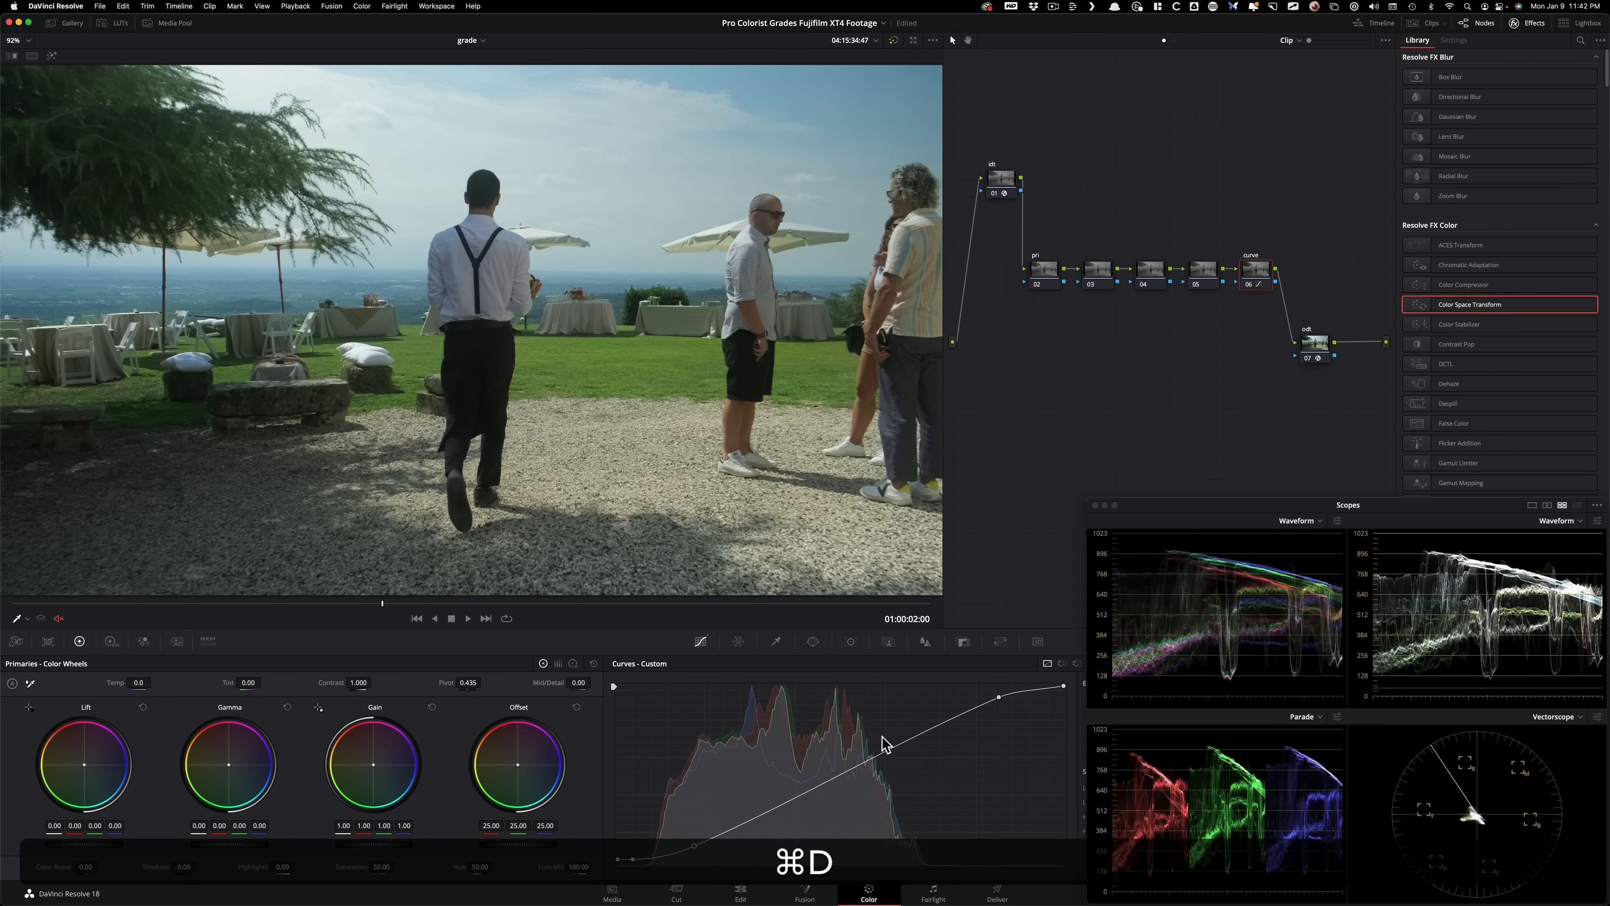
drag(1000, 695, 1017, 693)
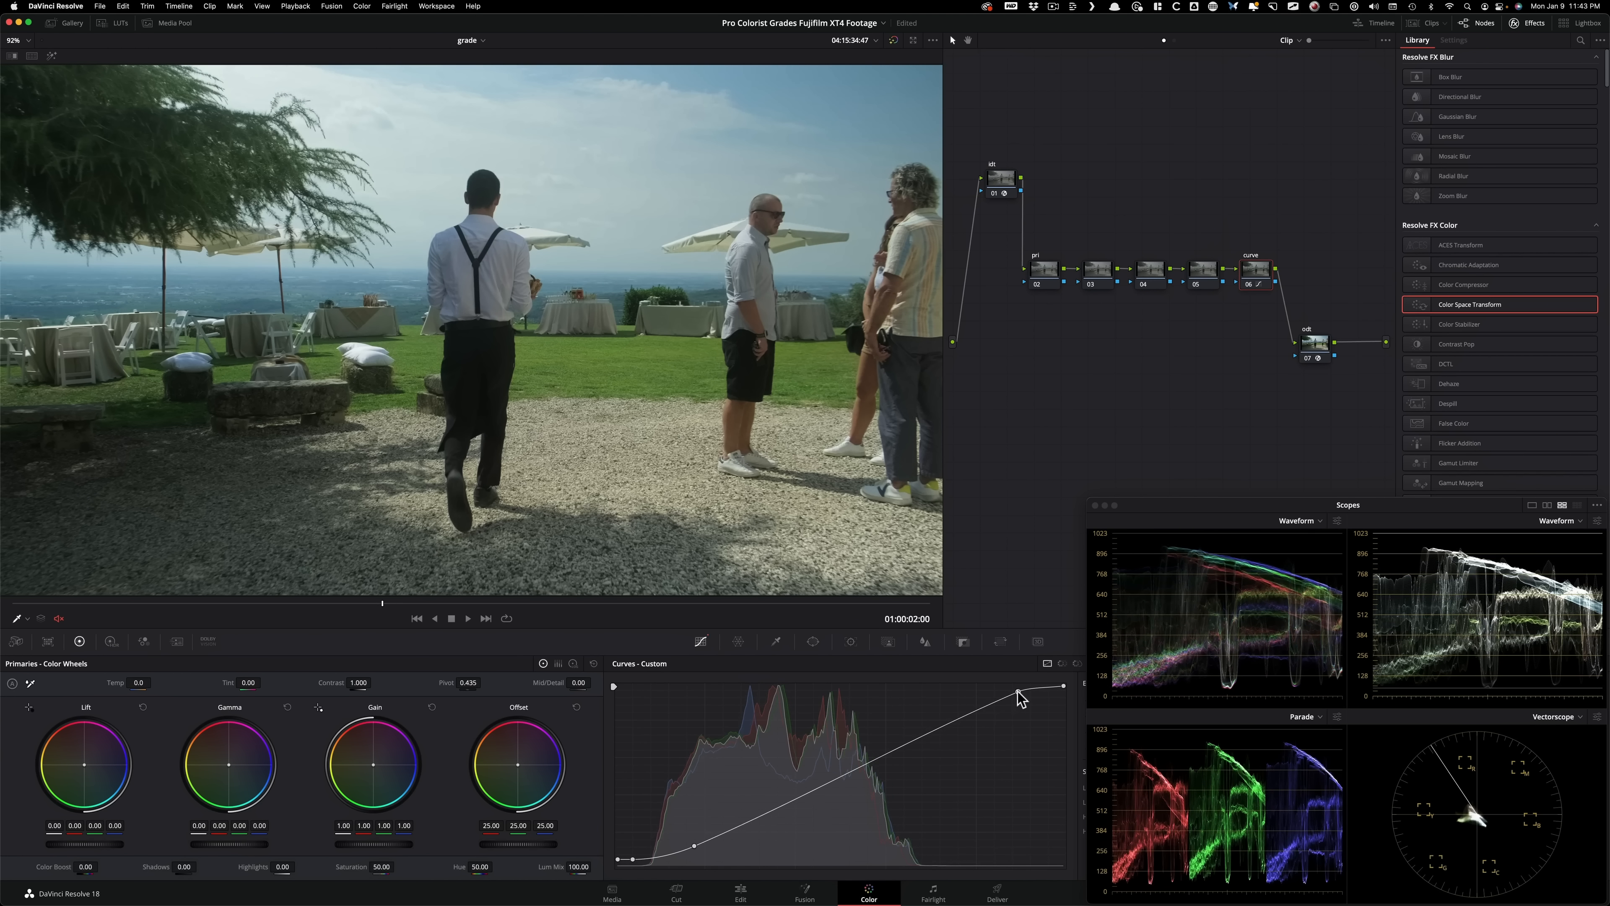
mouse_move(931, 734)
mouse_down()
mouse_move(903, 719)
mouse_move(953, 712)
mouse_up()
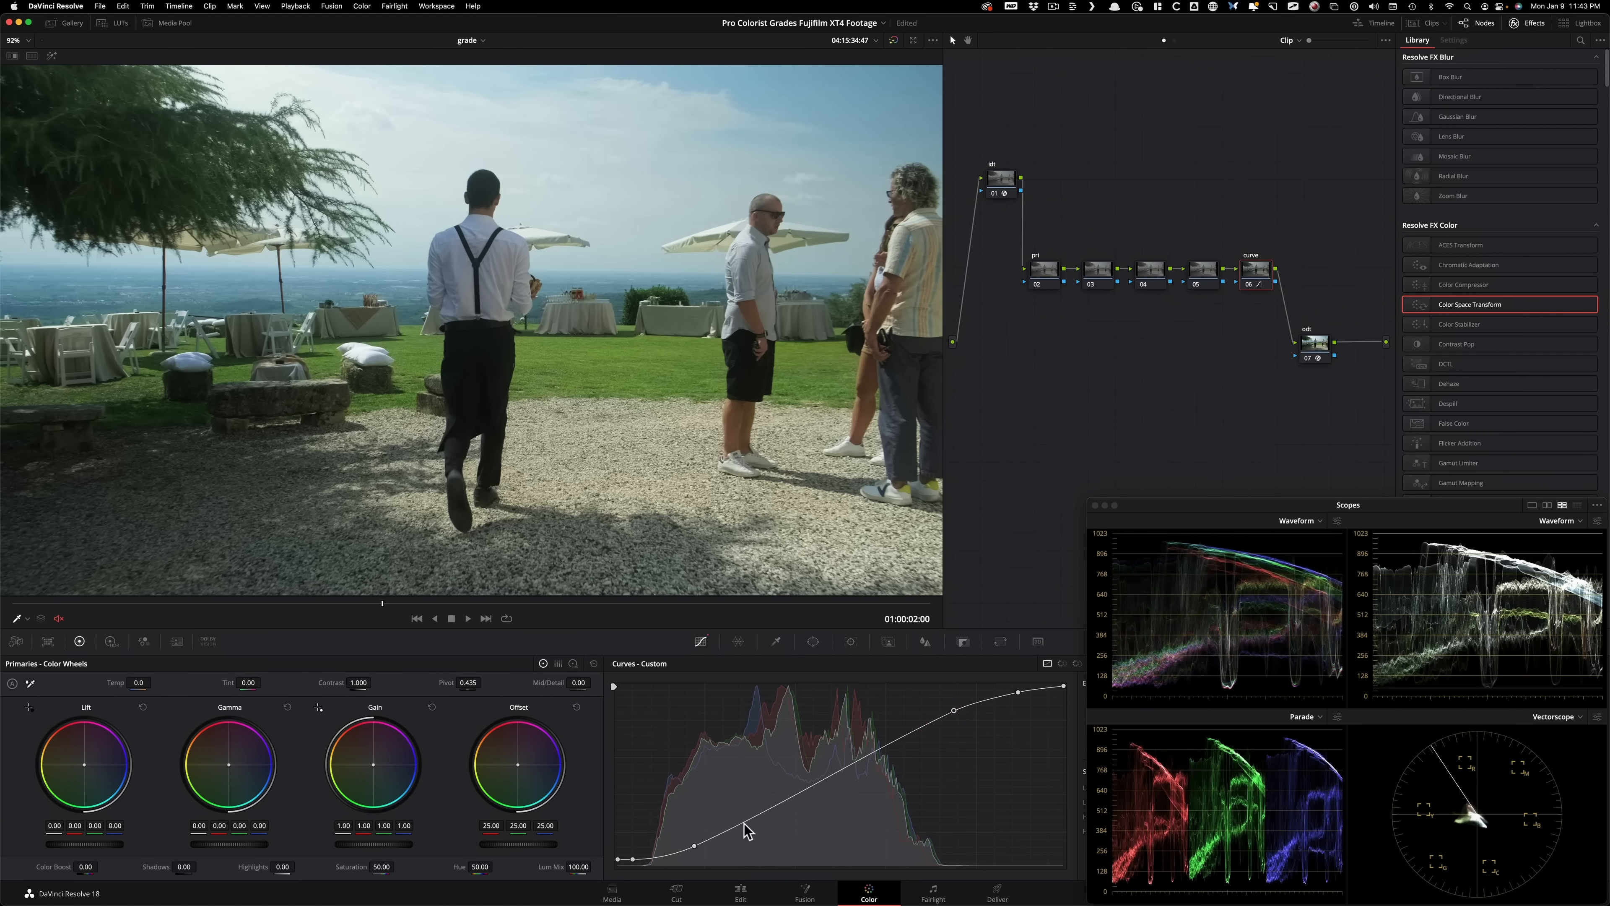
click(762, 817)
drag(763, 817, 767, 819)
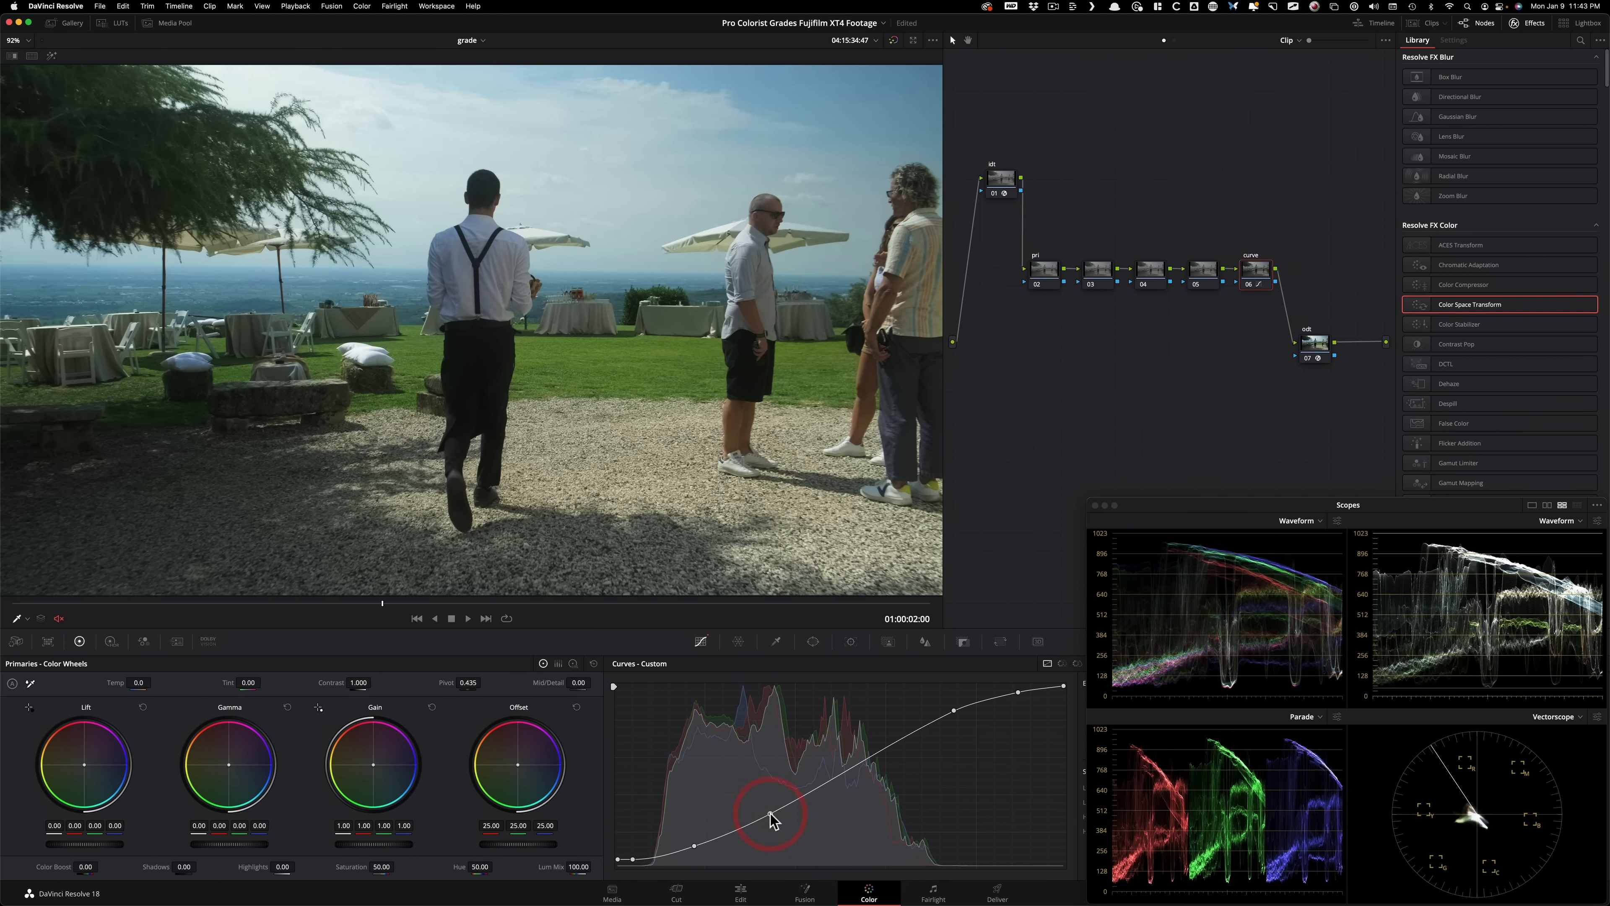
Step: Compare the image contrast with the curve node switched off and on
key(super+d)
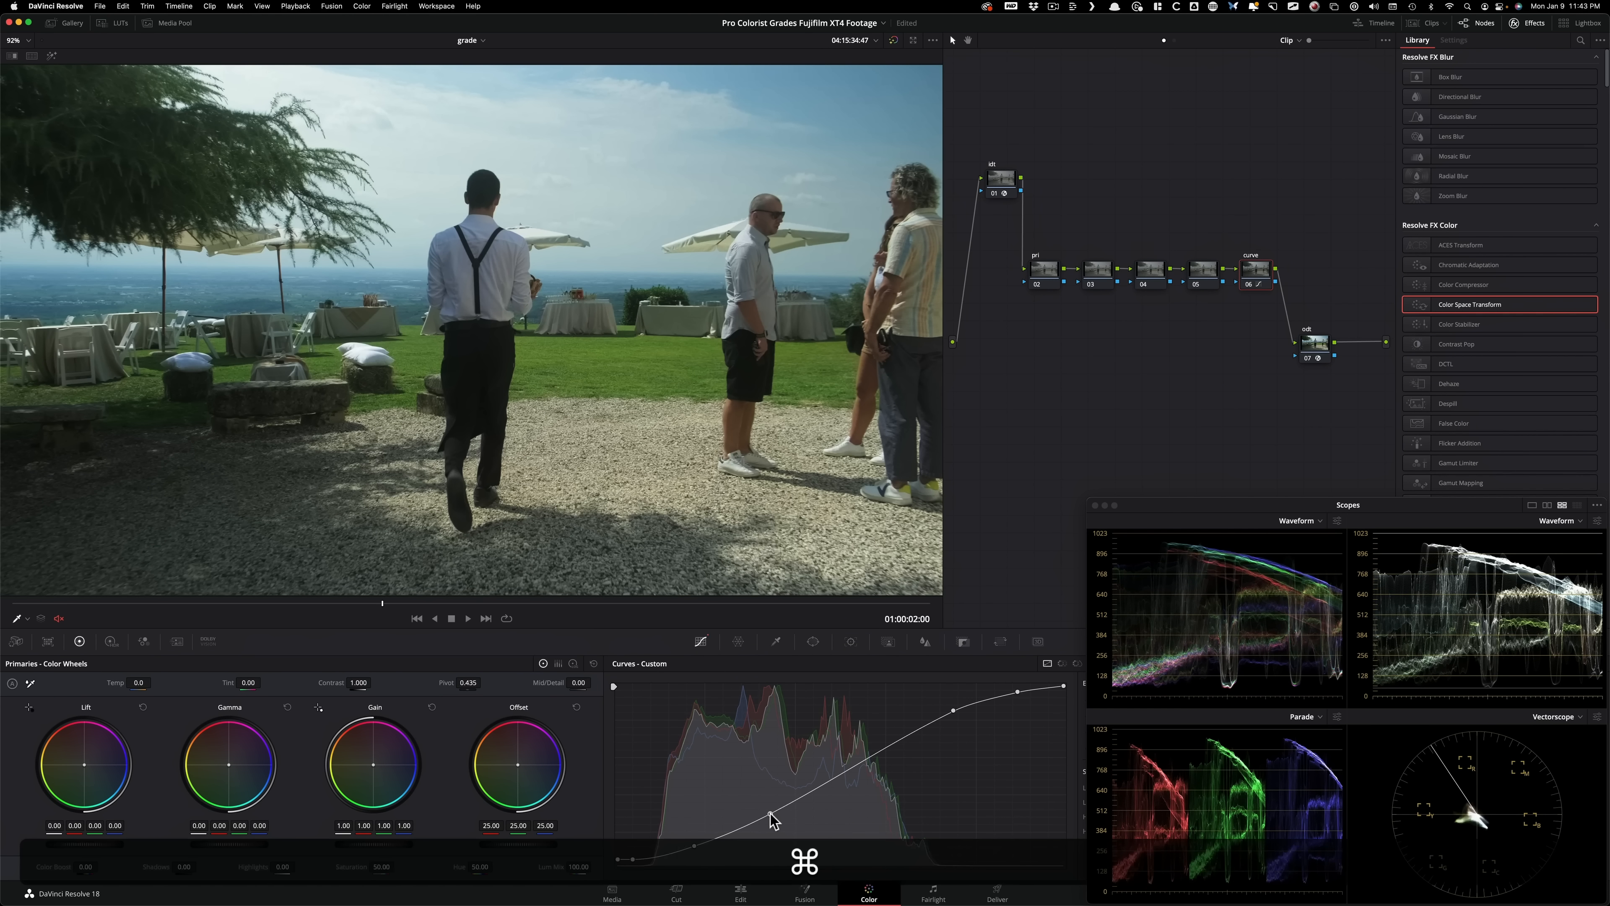
key(super+d)
key(super+d)
key(super+d)
key(super+d)
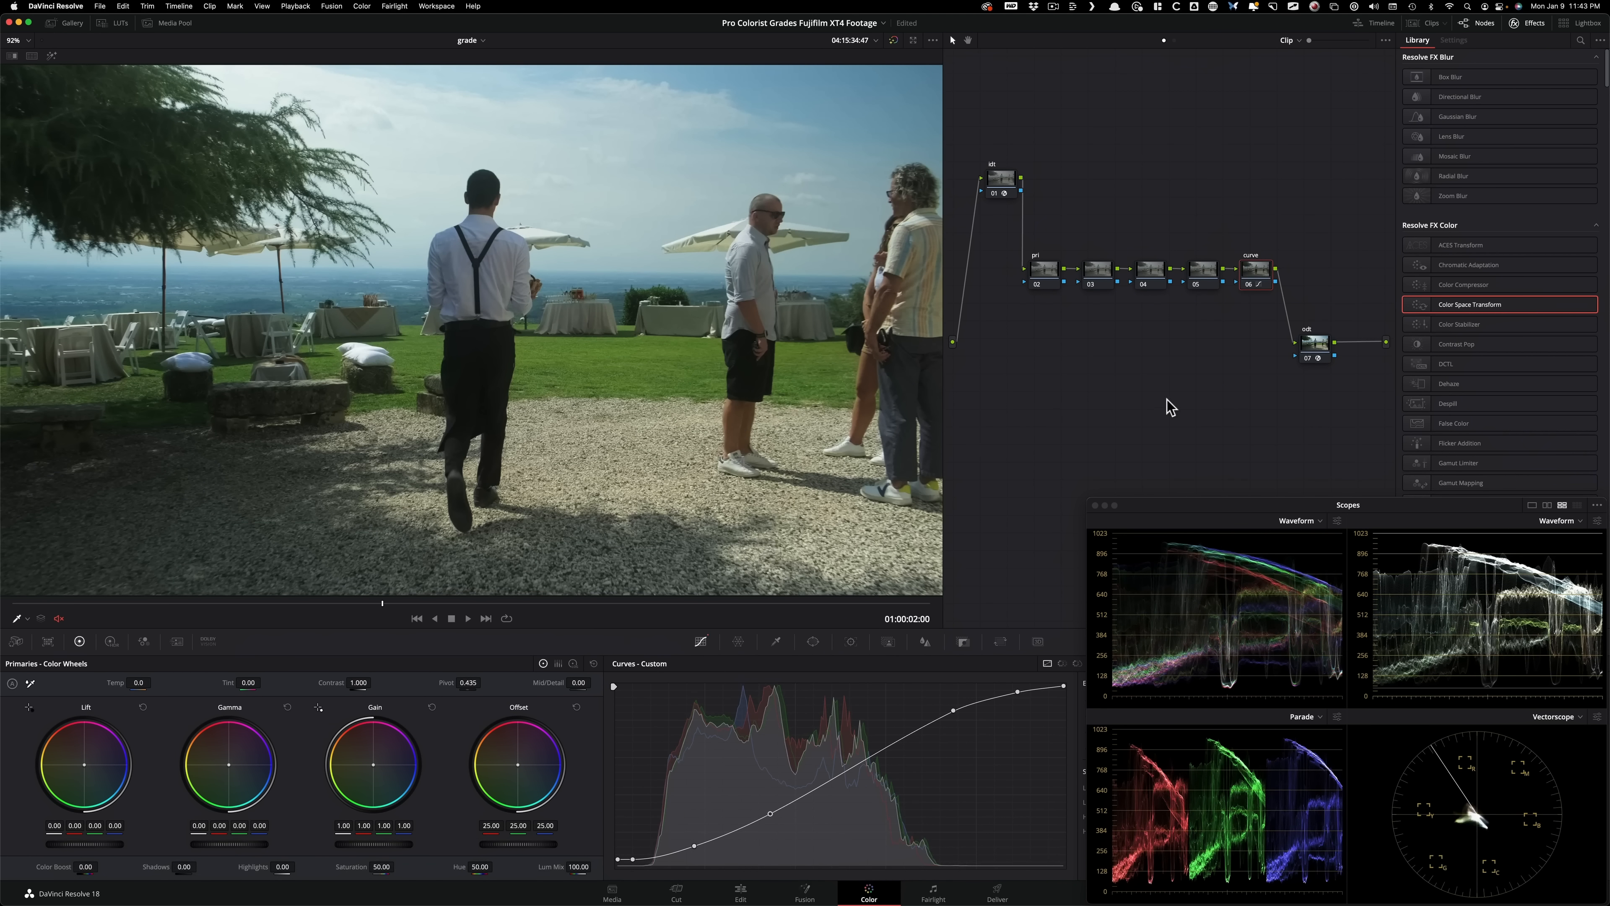
key(super+d)
key(super+d)
key(super+d)
key(super+d)
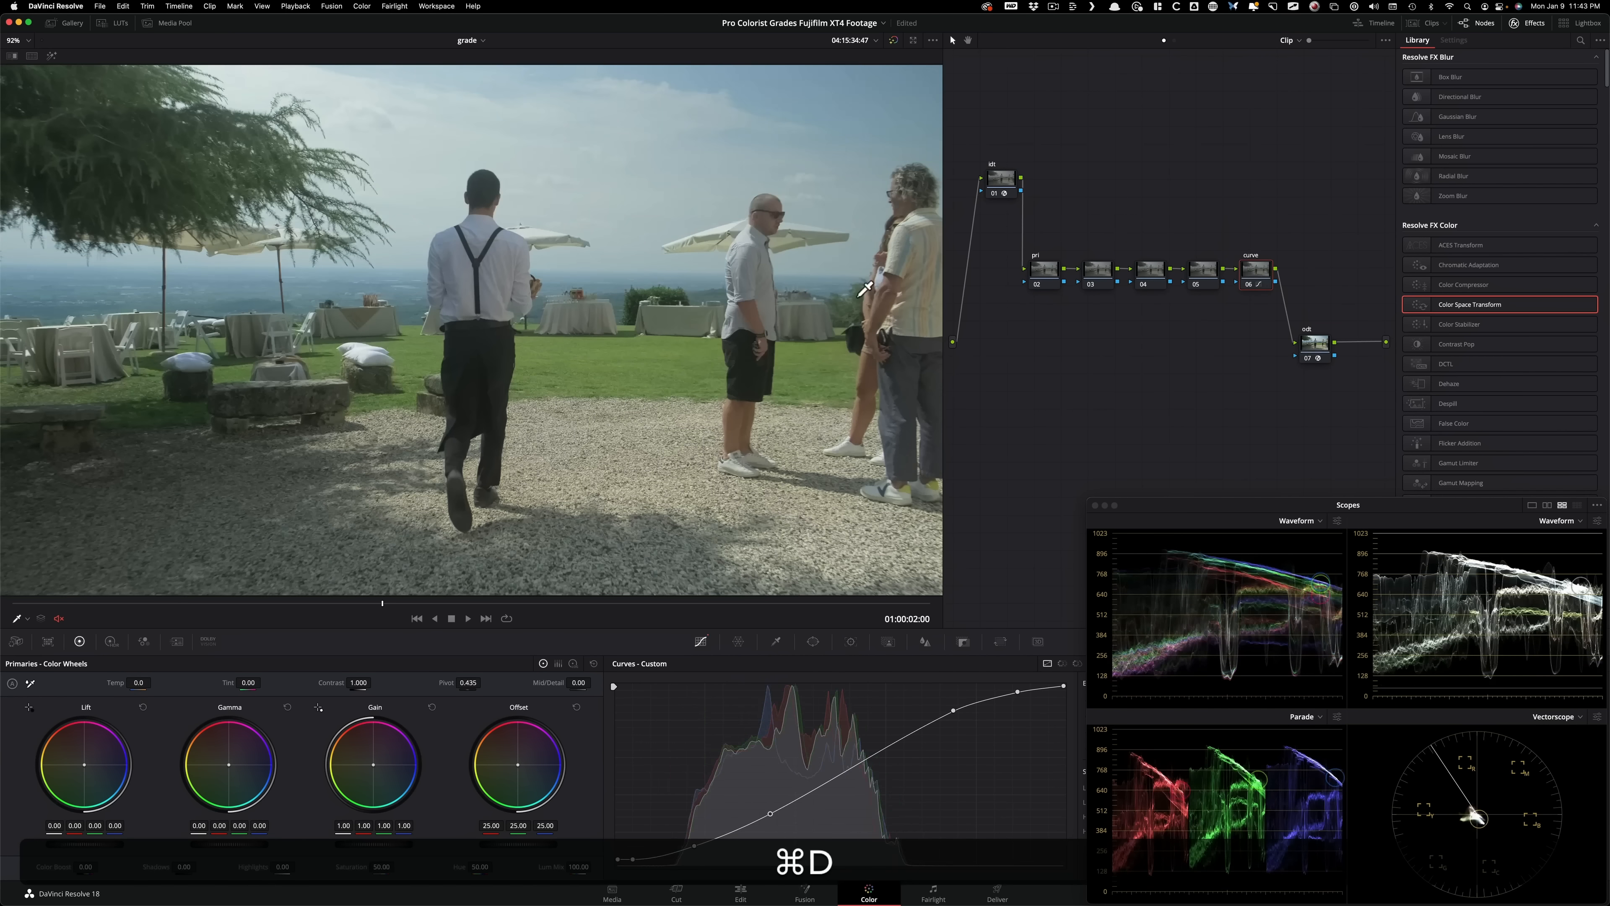
key(super+d)
key(super+d)
key(super+d)
key(super+d)
key(super+d)
key(super+d)
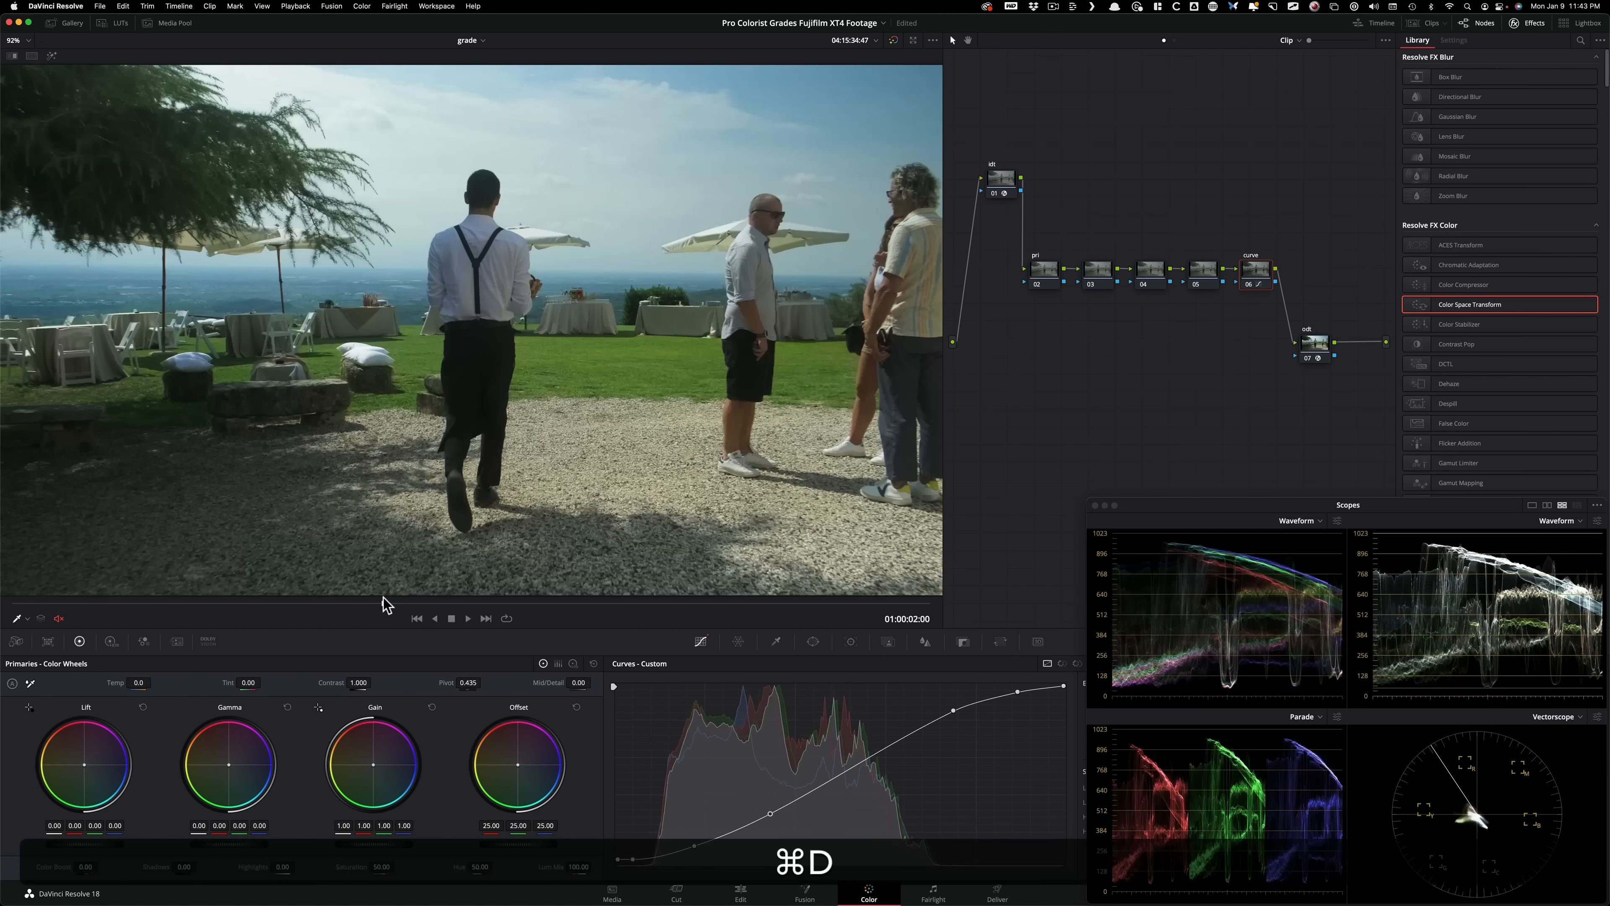
Step: Check the curve node's effect on the frame at 01:00:04:14, then go back to the frame at 01:00:02:00
drag(579, 614, 861, 610)
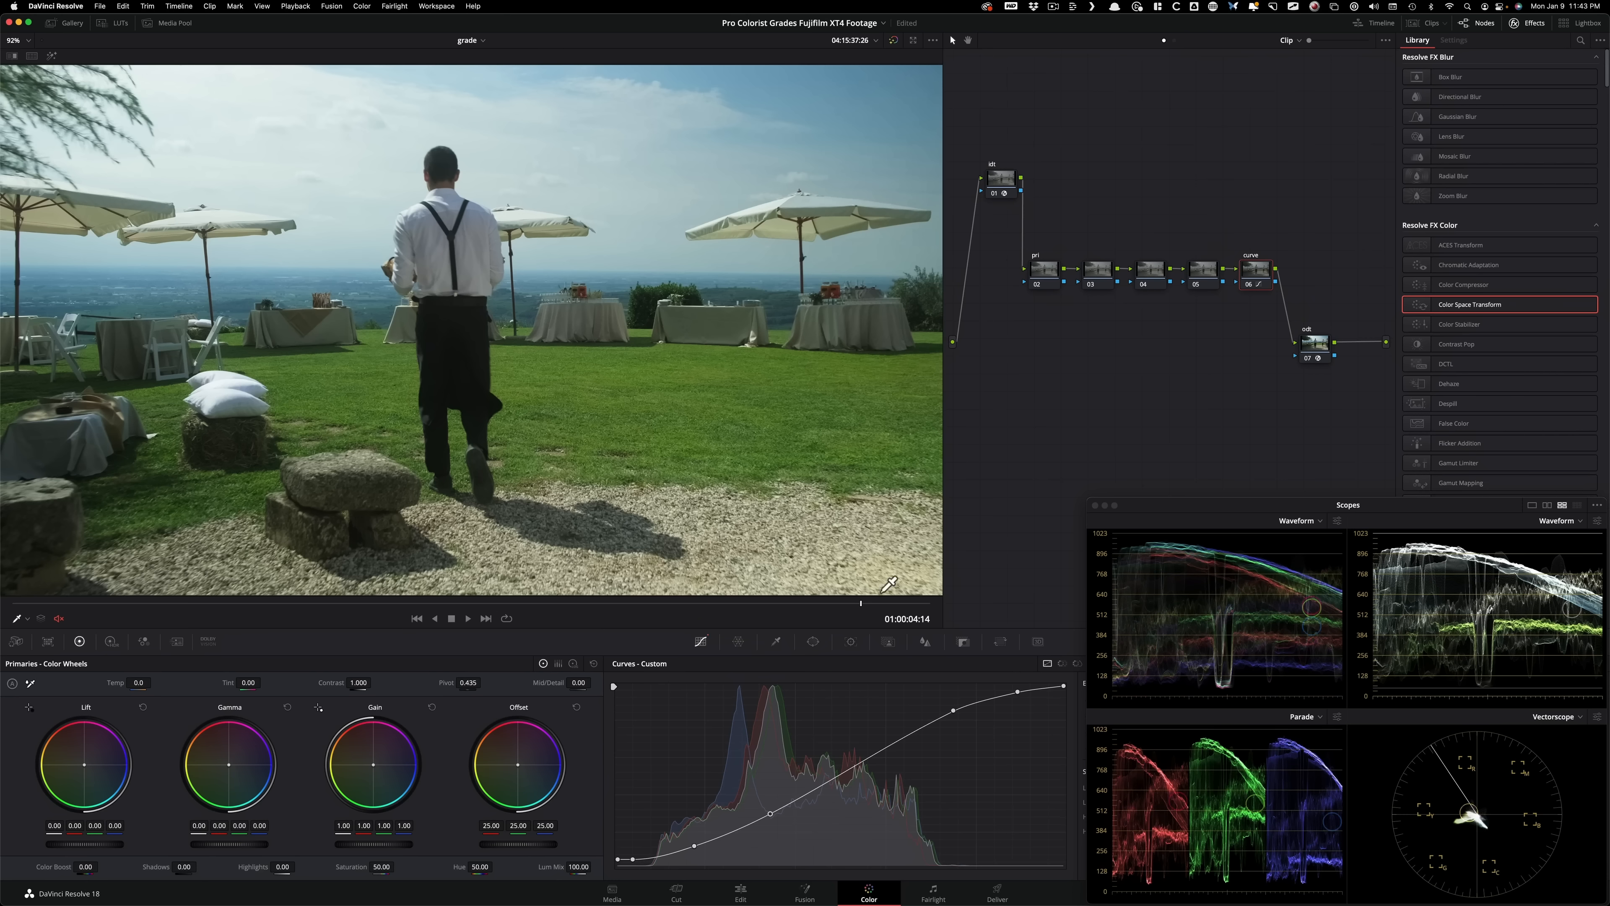
key(super+d)
key(super+d)
key(super+d)
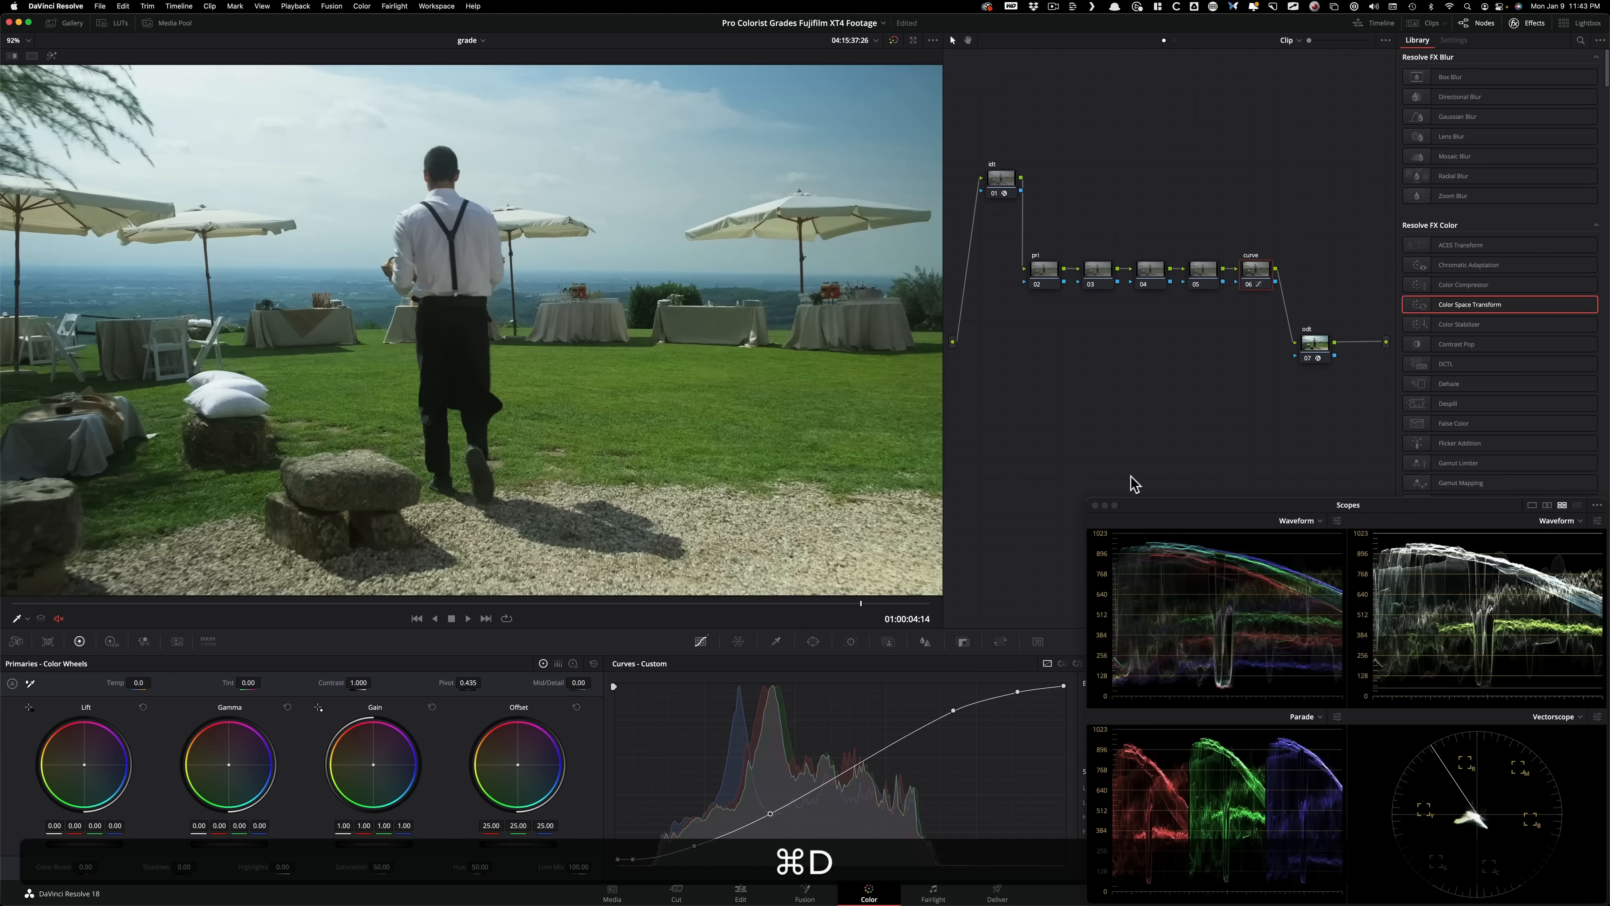
key(super+d)
key(super+d)
key(super+d)
key(super+d)
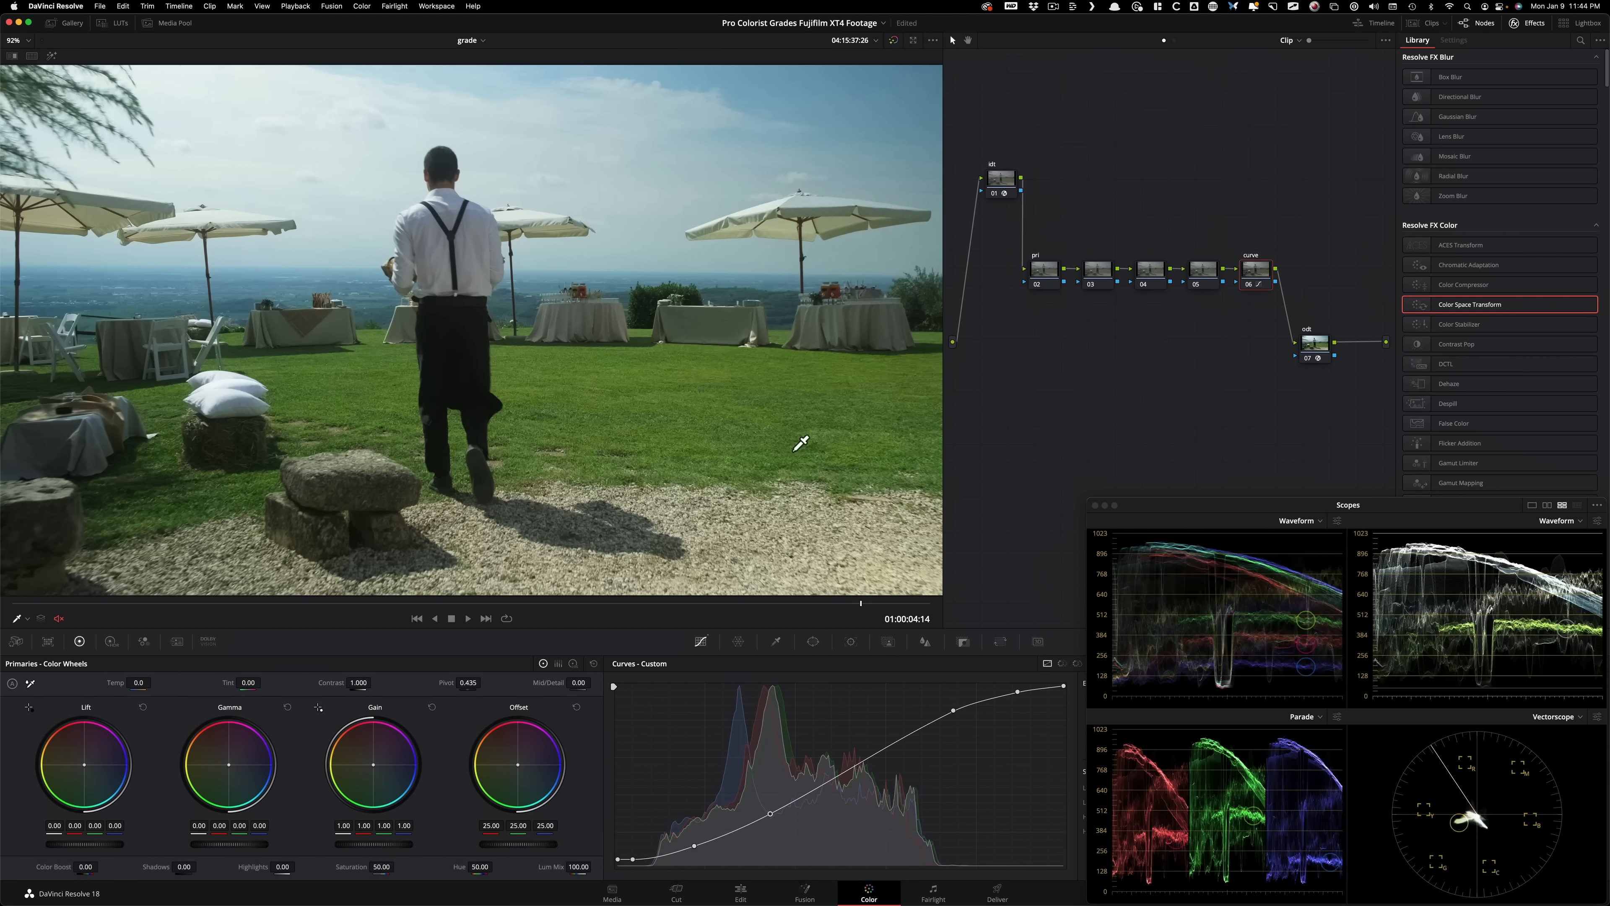
key(super+d)
key(super+d)
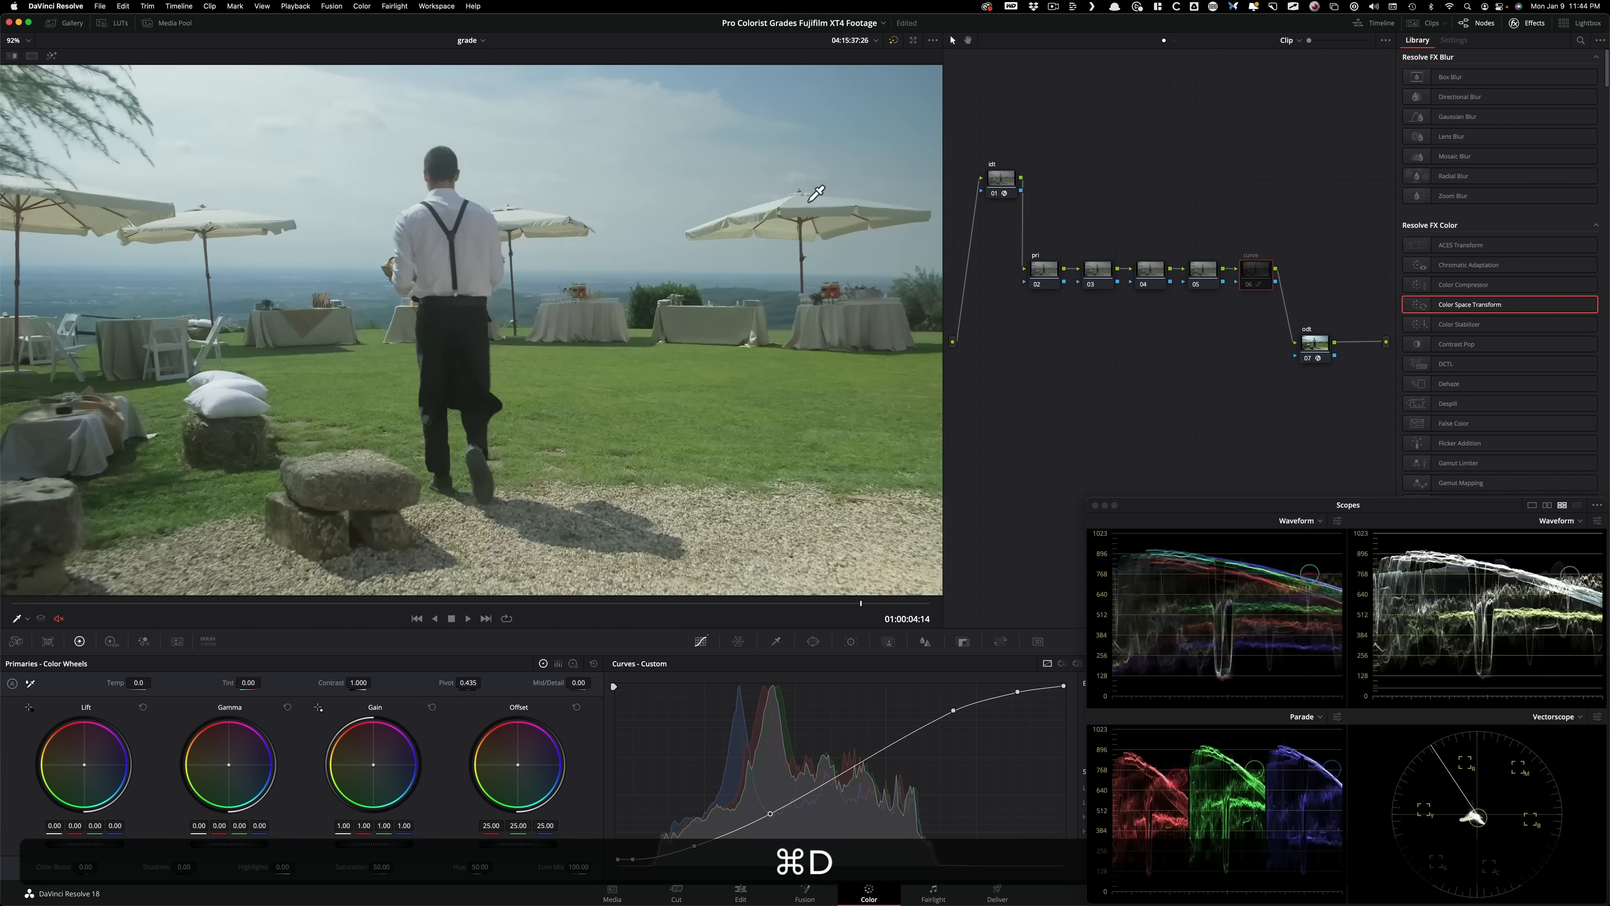
key(super+d)
key(super+d)
drag(533, 612, 380, 611)
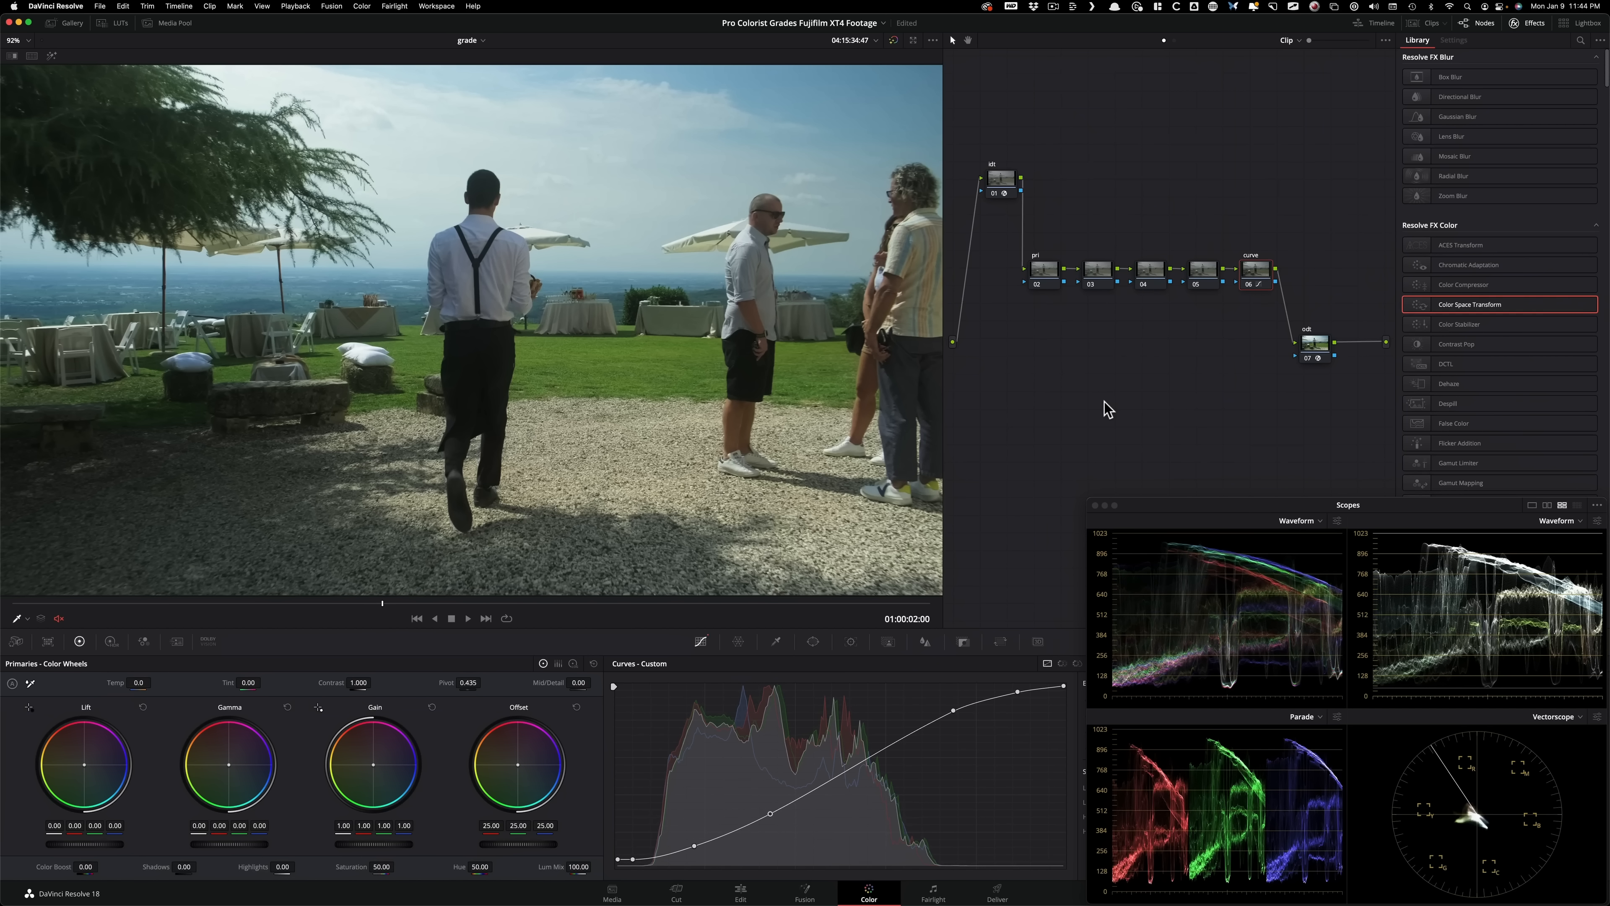
Step: Select node 03 and label it hsl curves
key(alt+shift+semicolon)
key(alt+shift+semicolon)
key(alt+shift+semicolon)
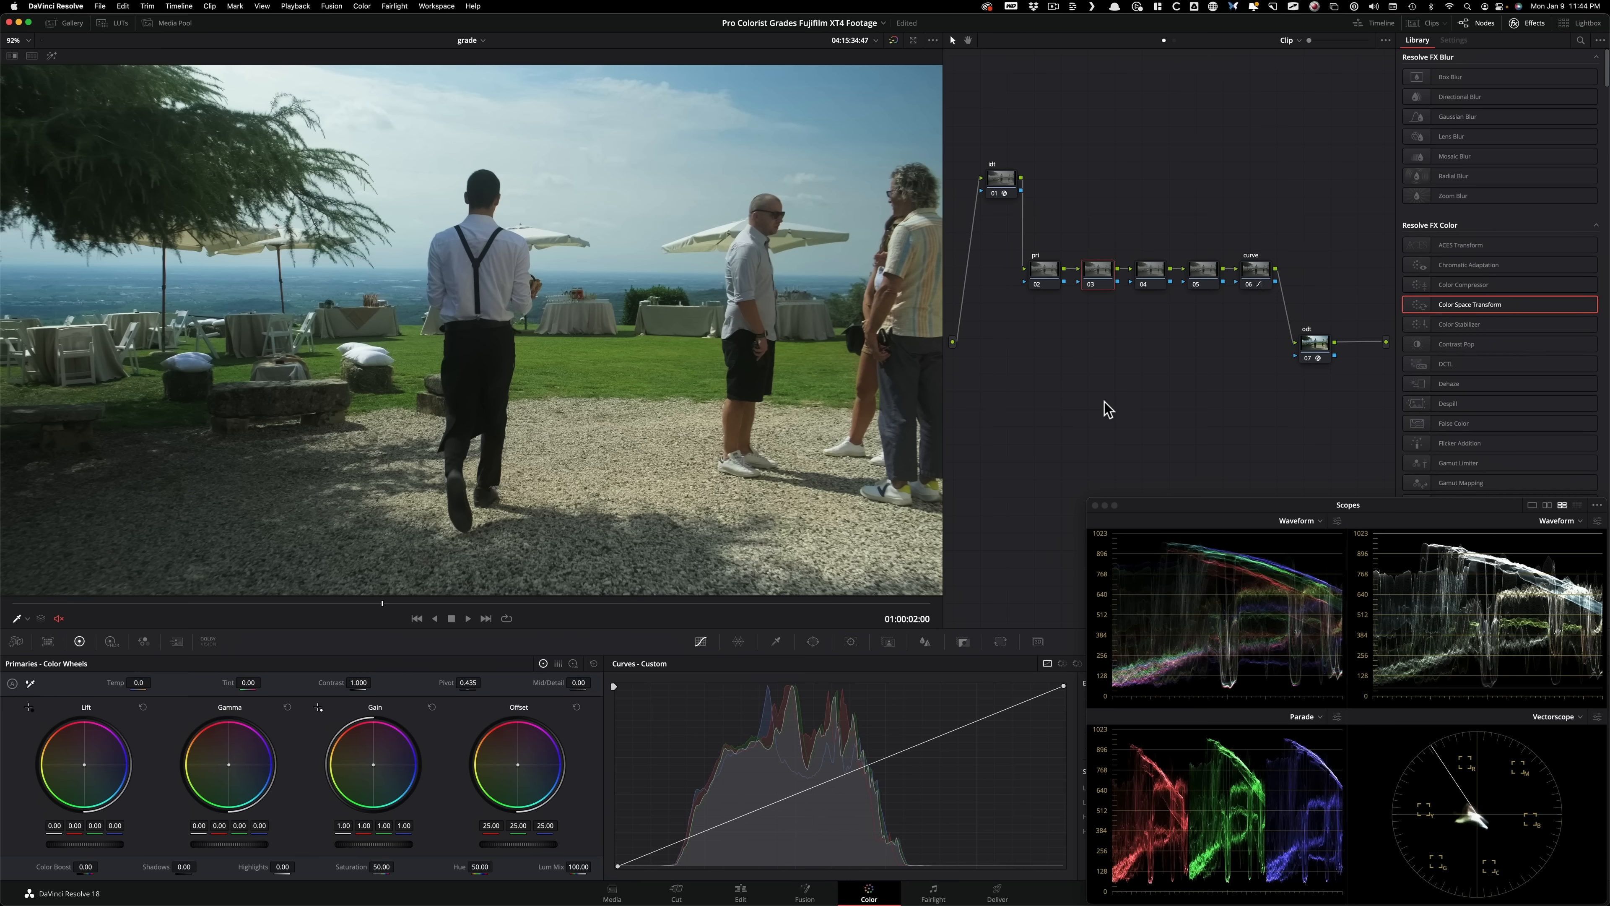
key(Tab)
text(hsl curves)
key(Return)
Step: Label node 04 as col war
click(1151, 274)
key(Tab)
text(c)
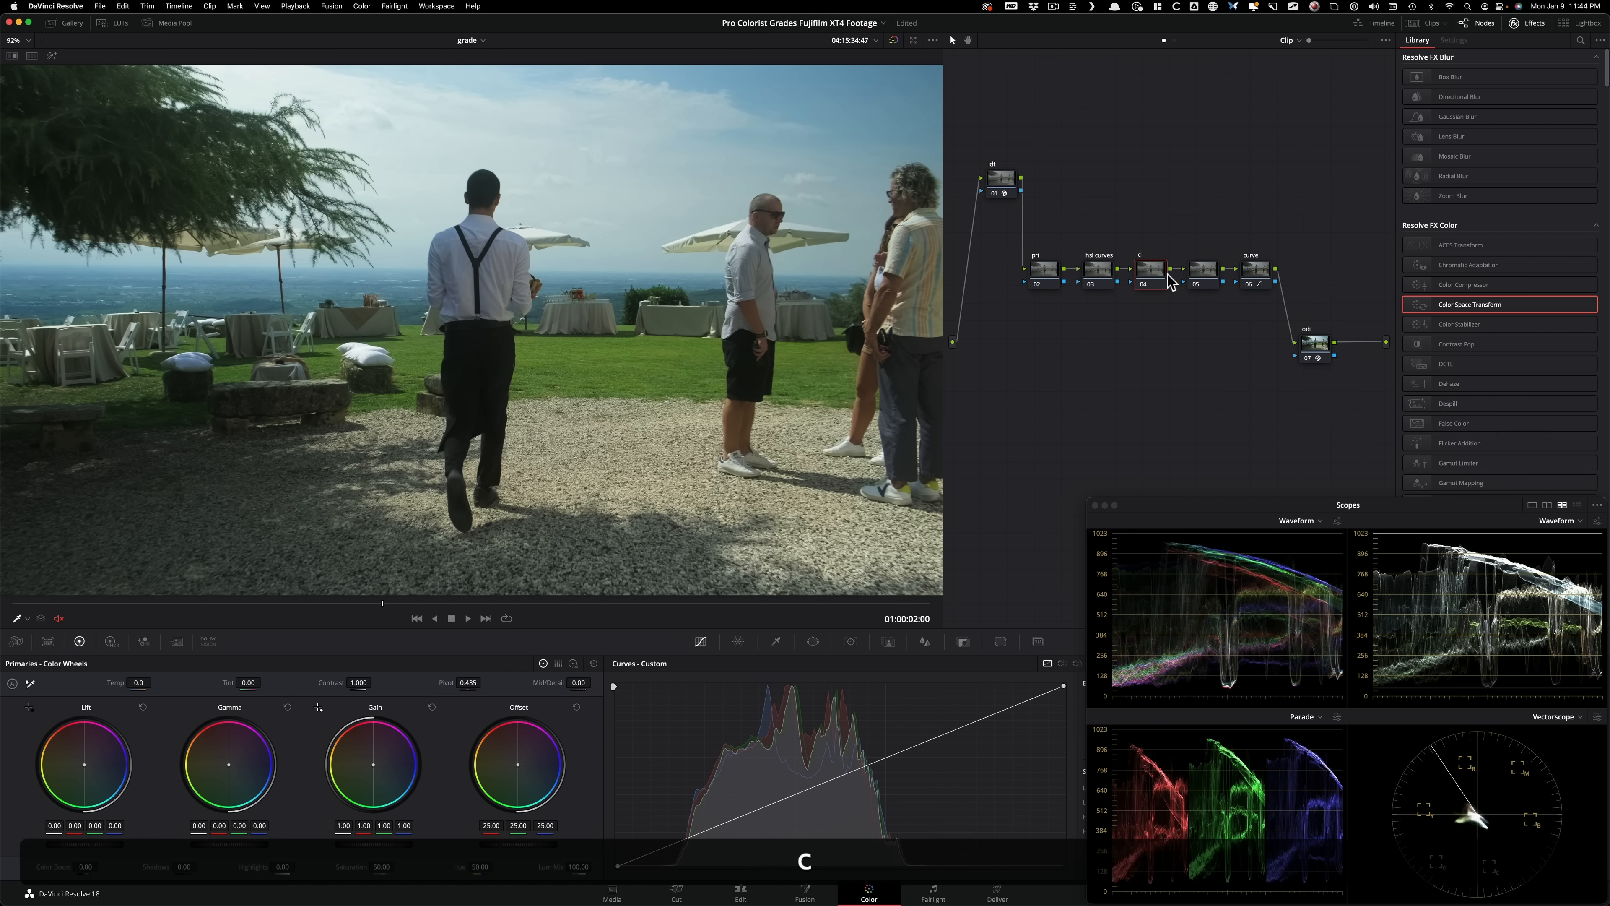
text(ol war)
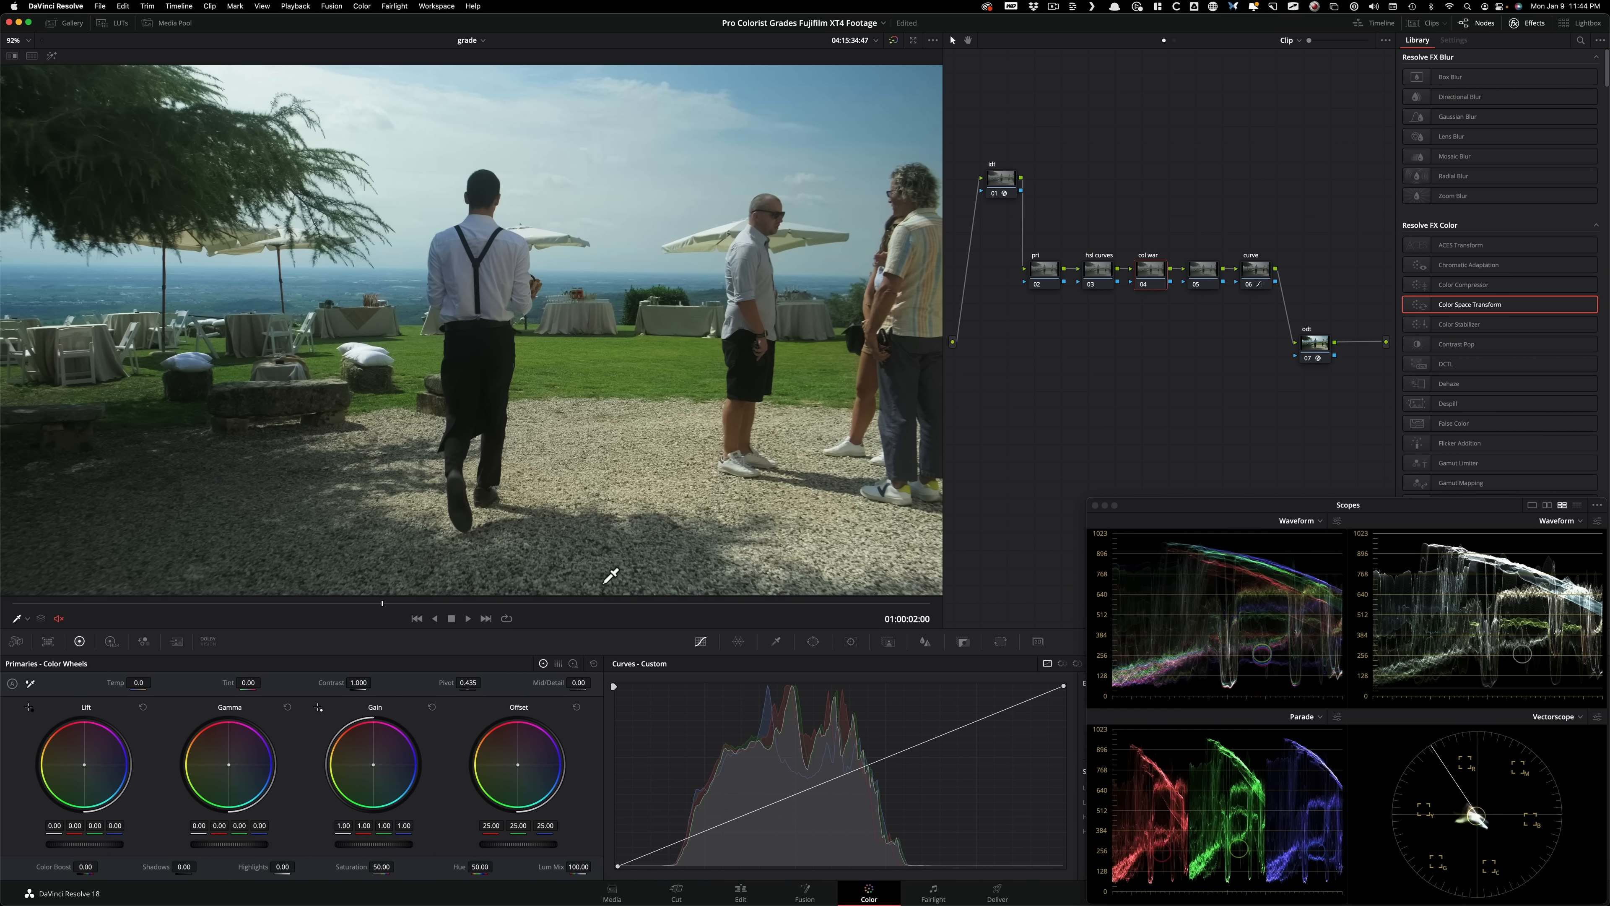
Step: Set node 04's Color Warper hue and saturation resolution to 12 and the auto-lock range to 3 points
click(738, 641)
drag(1226, 508, 1150, 216)
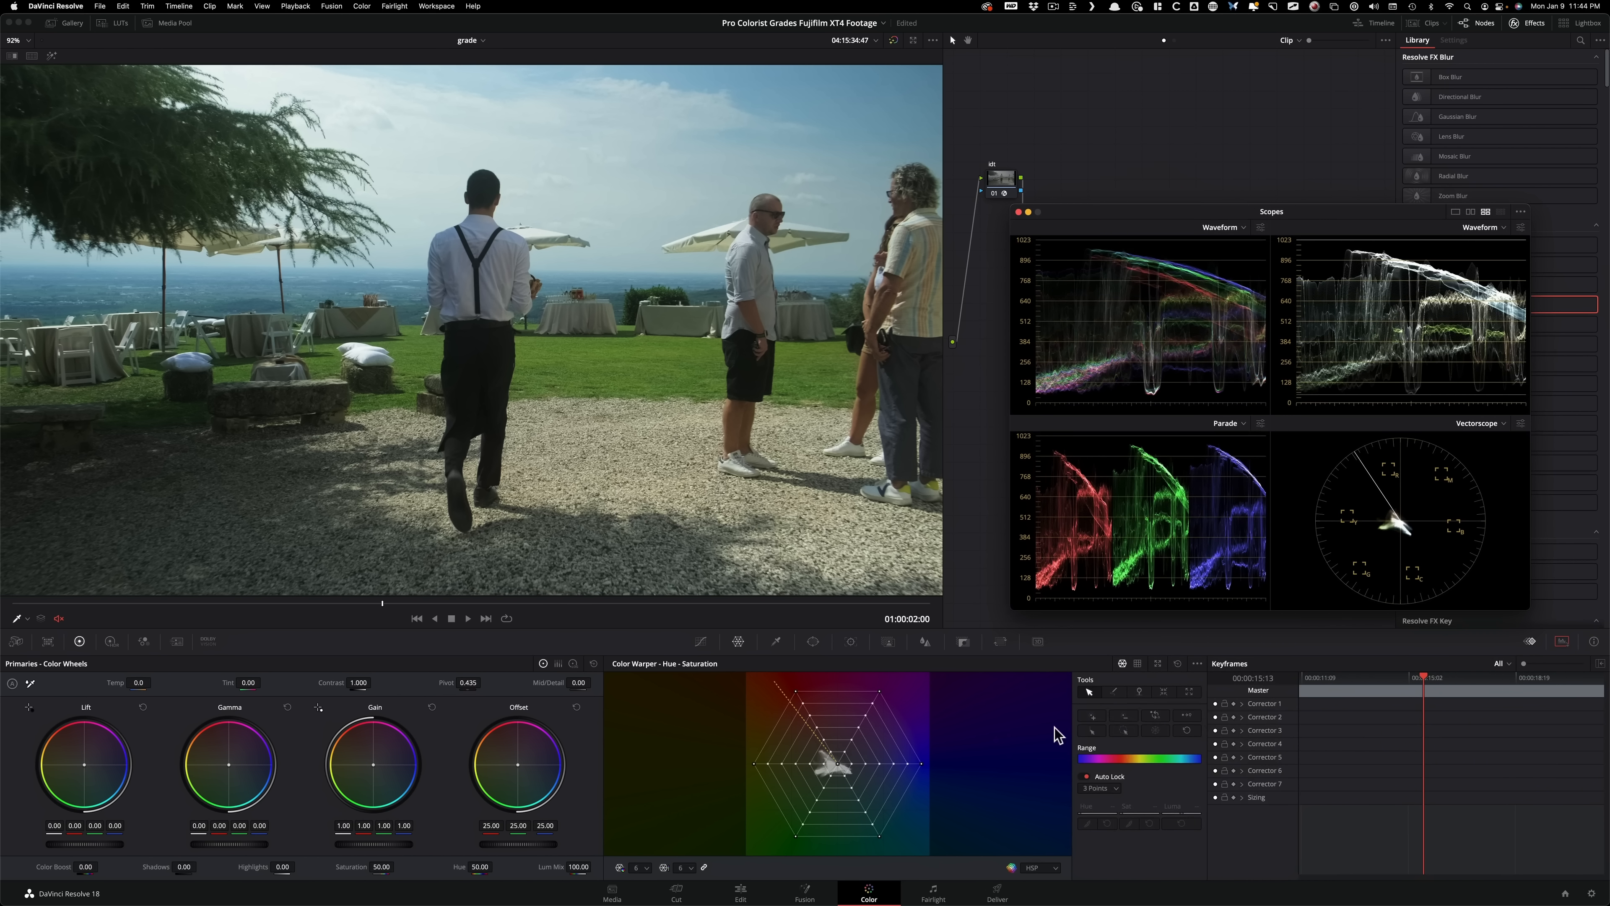
click(637, 869)
click(644, 835)
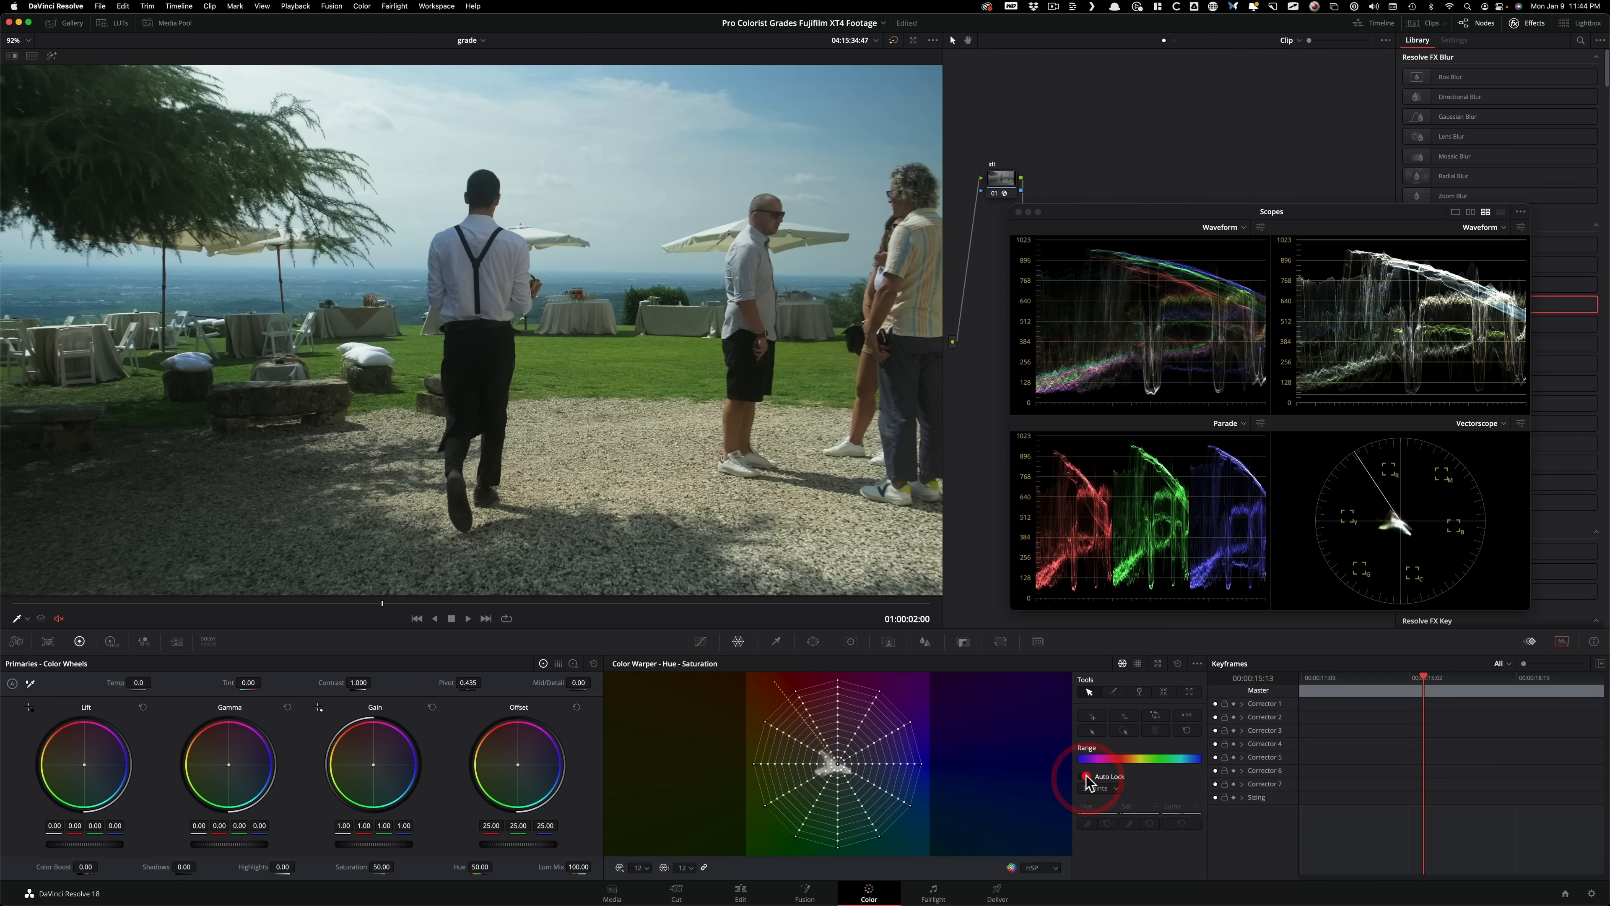
click(1093, 787)
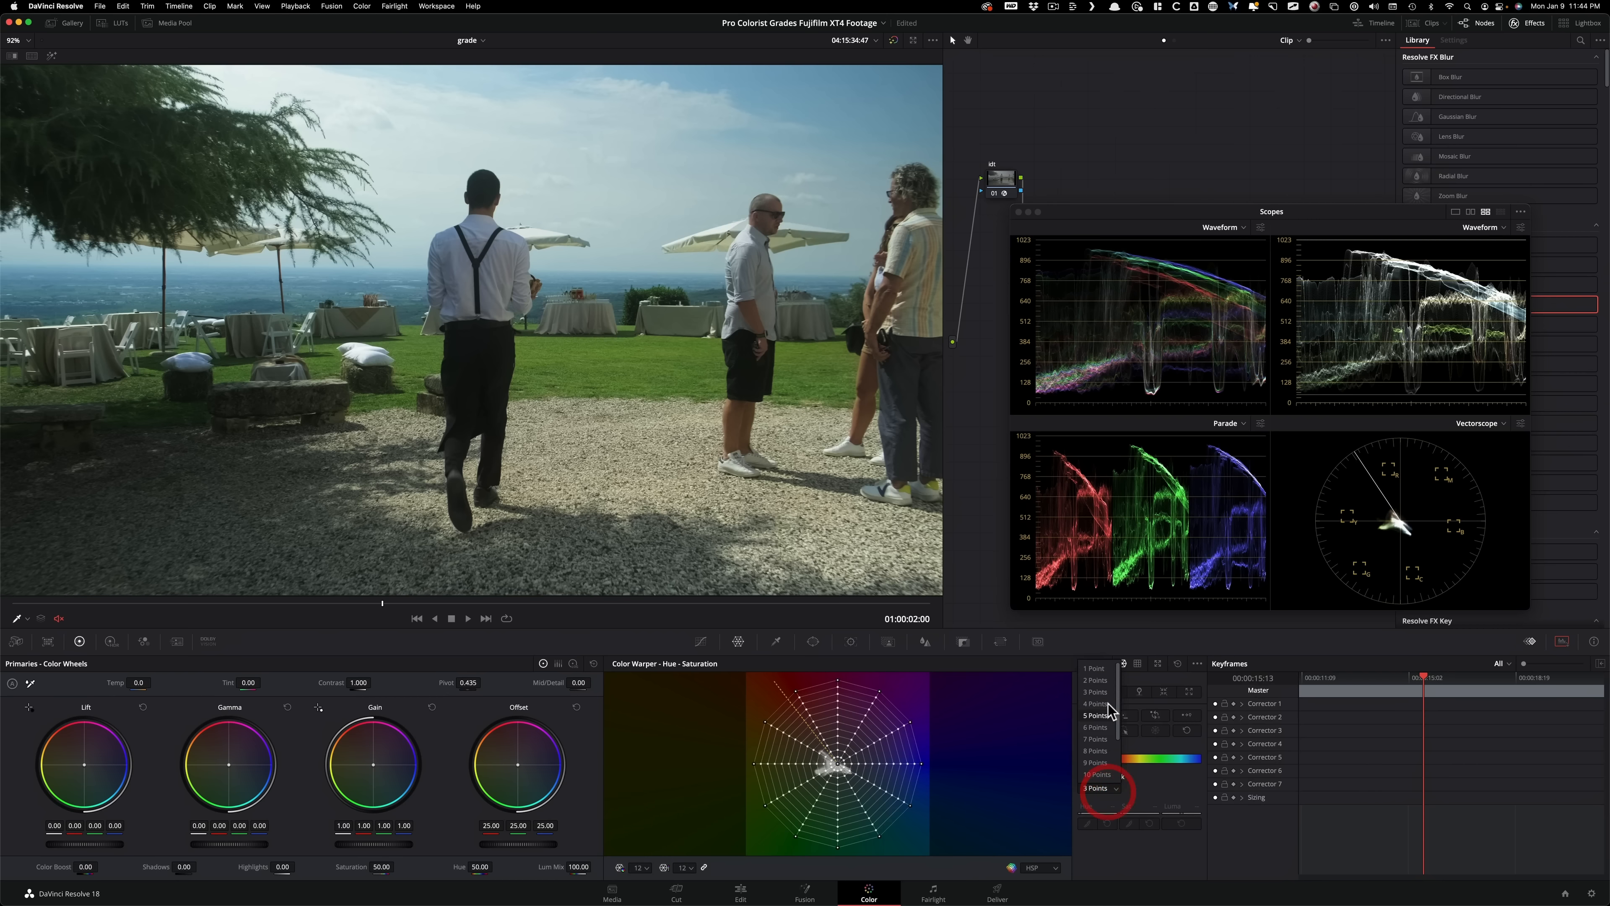
click(1095, 693)
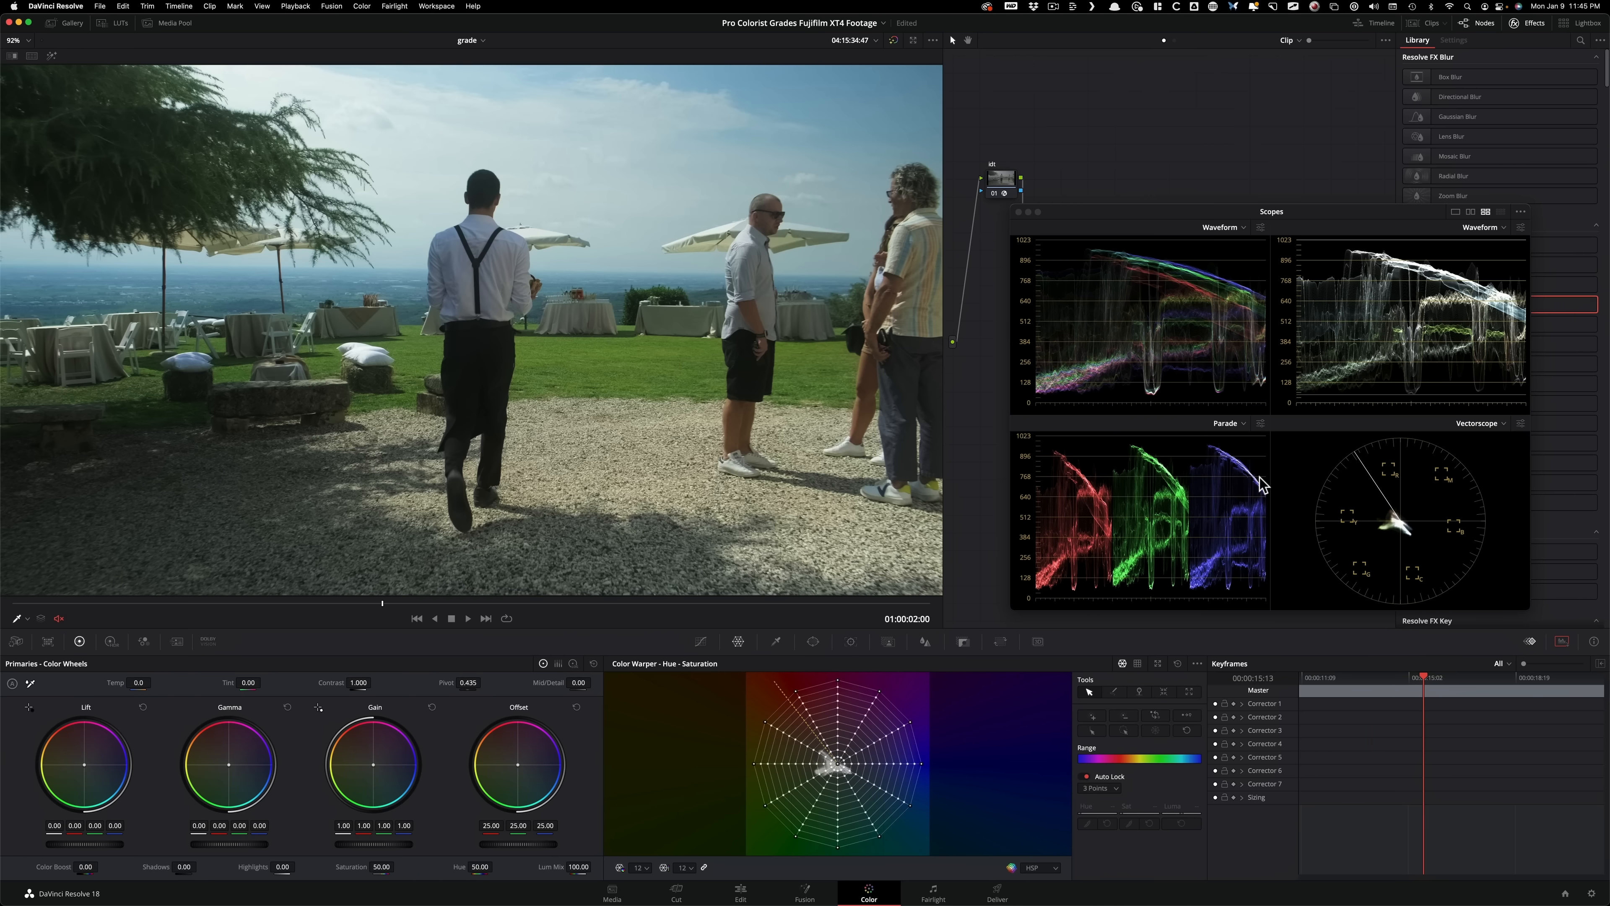
drag(1133, 216, 1227, 504)
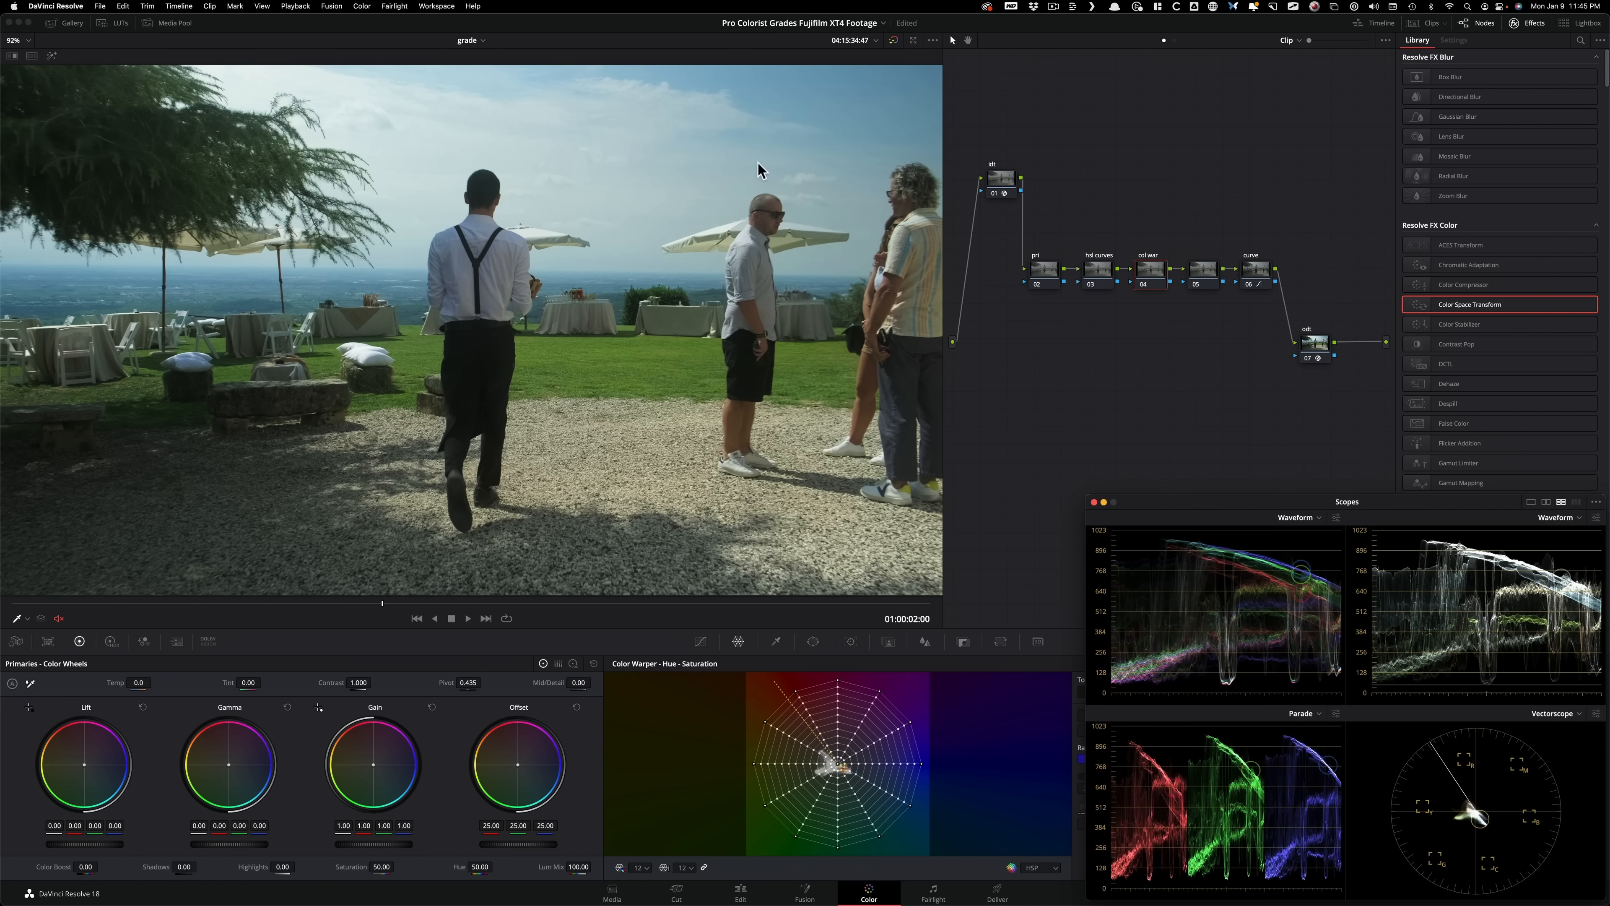
Step: Warp node 04's colors by saturating the sky blue, muting the grass green and shifting the sky slightly toward cyan
click(17, 617)
drag(824, 87, 826, 97)
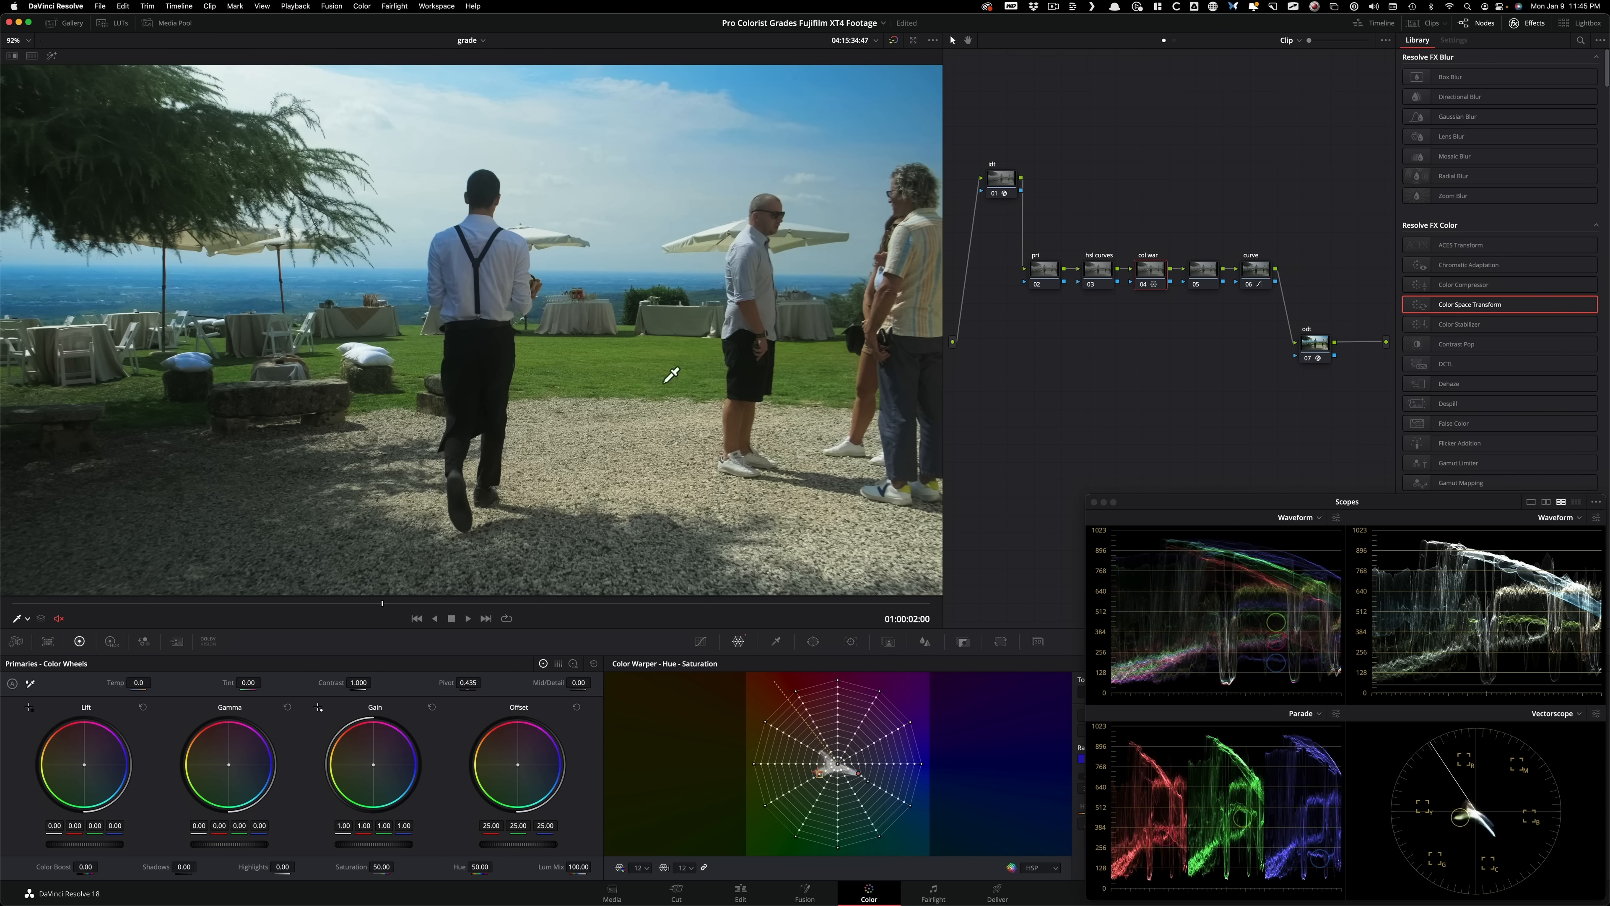
drag(642, 367, 648, 369)
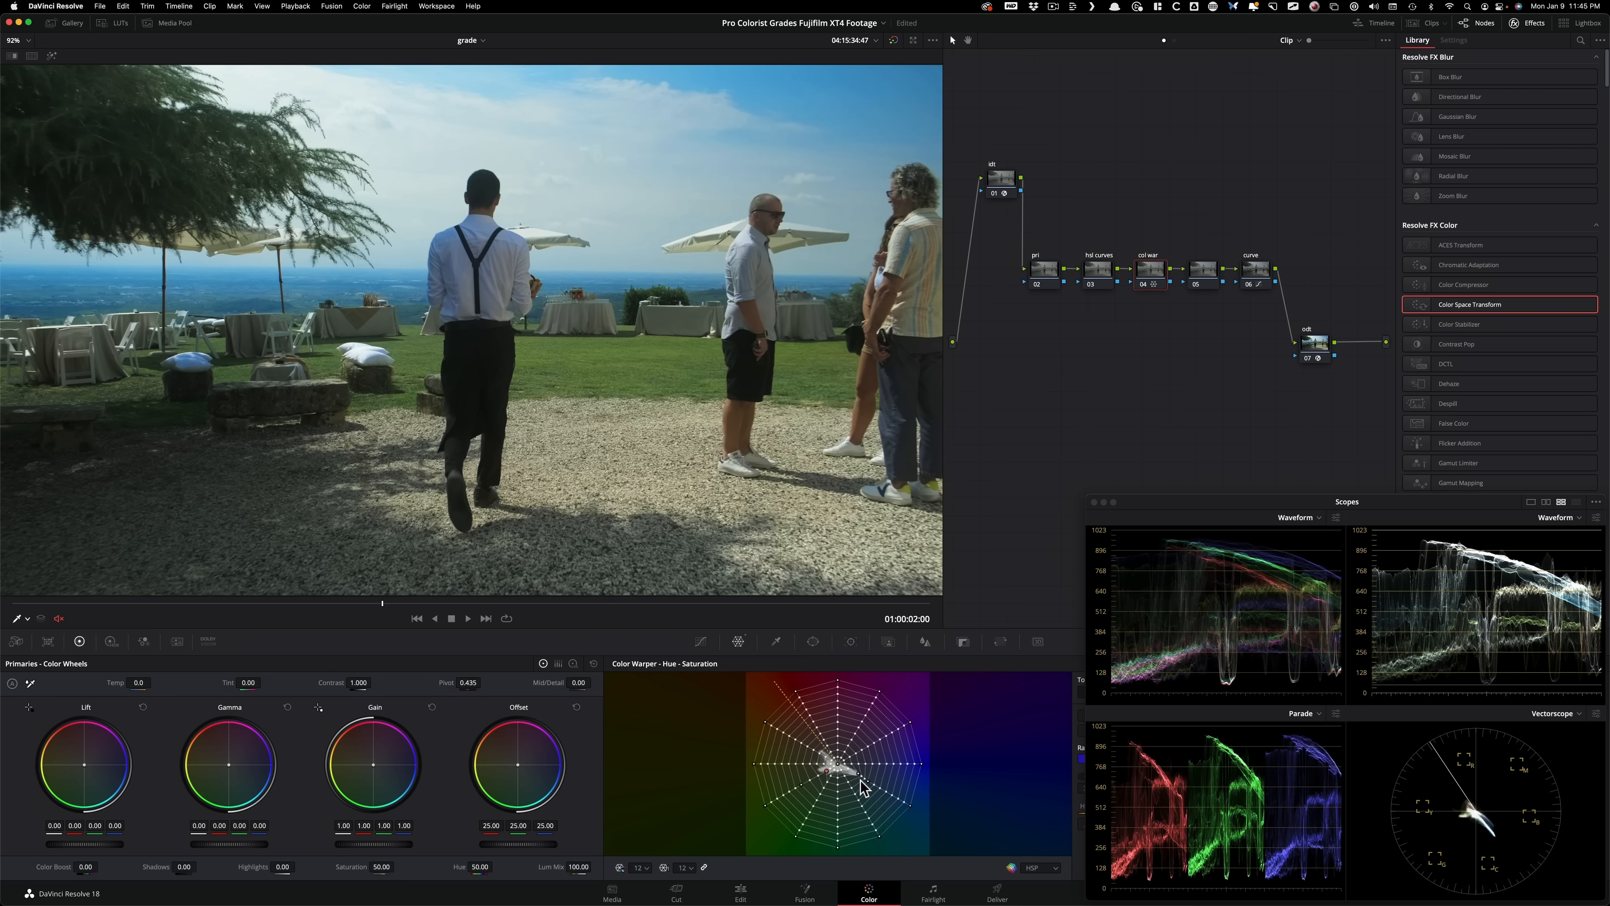
drag(857, 775, 855, 776)
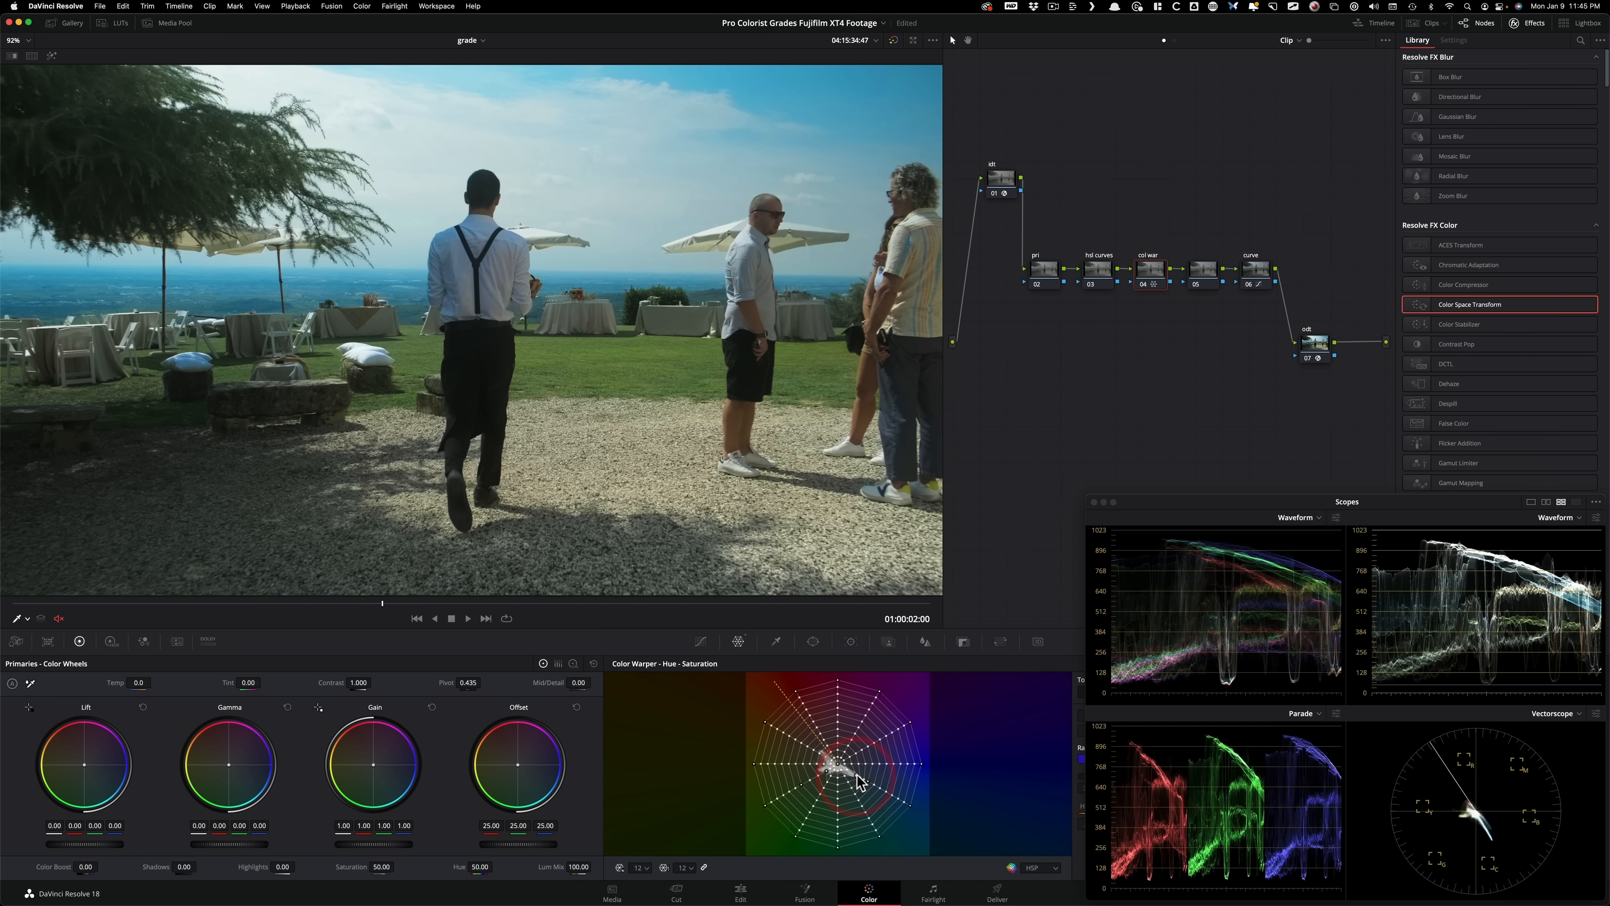
Step: Compare the sky and grass colors with the Color Warper node switched off and on
key(super+d)
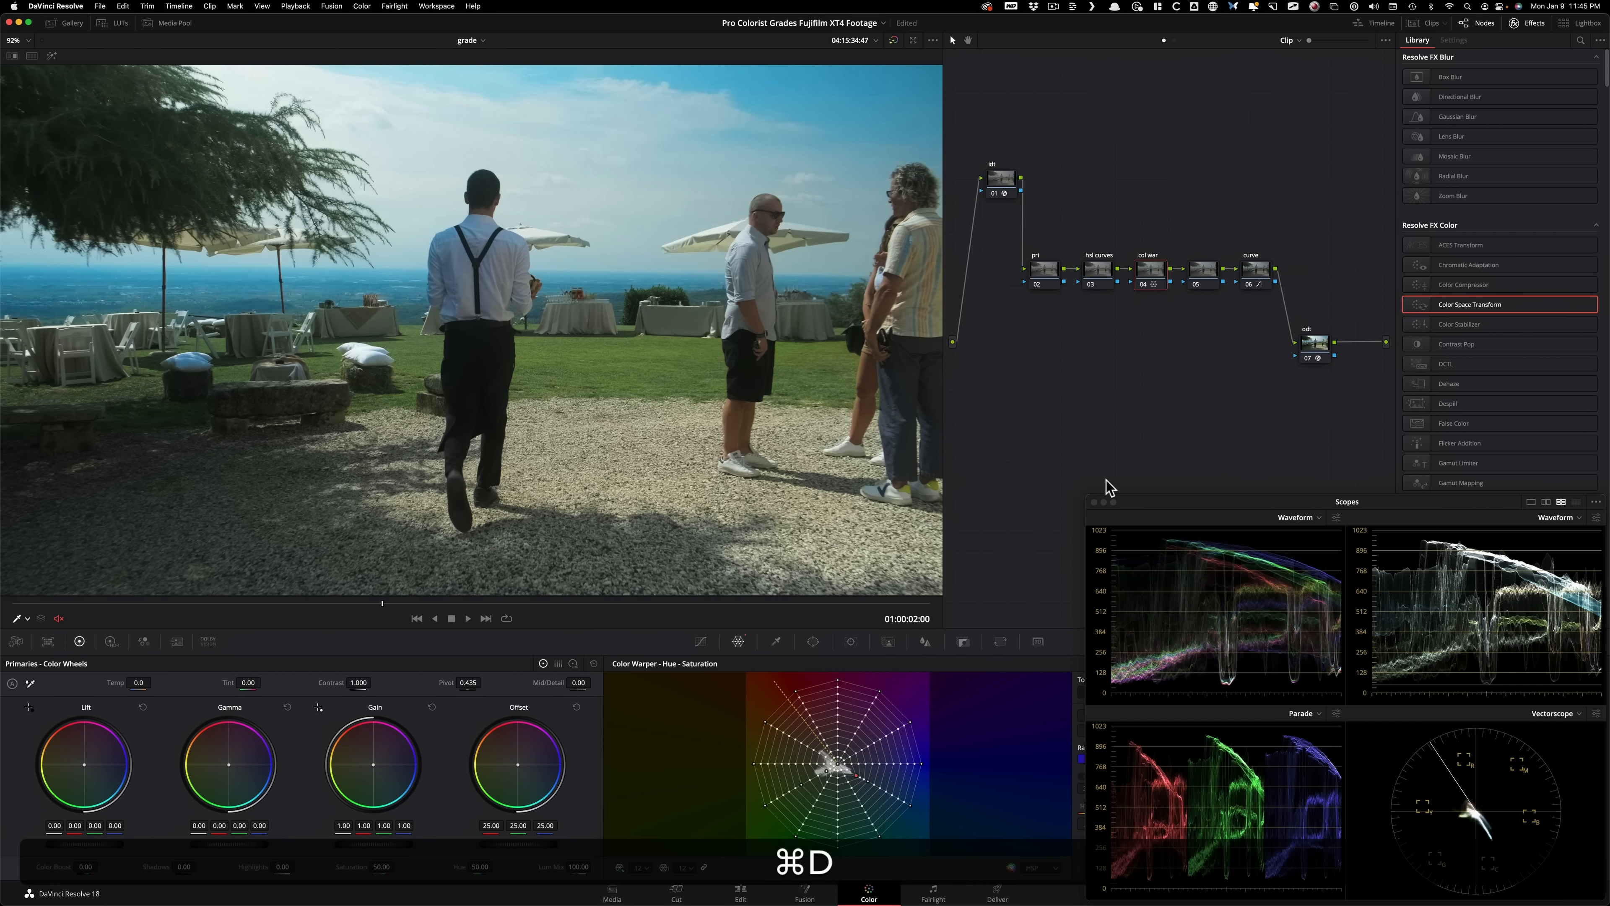
key(super+d)
key(super+d)
key(super+d)
key(super+d)
key(super+d)
key(super+d)
key(super+d)
key(super+d)
key(super+d)
key(super+d)
key(super+d)
key(super+d)
key(super+d)
key(super+d)
key(super+d)
key(super+d)
key(super+d)
key(super+d)
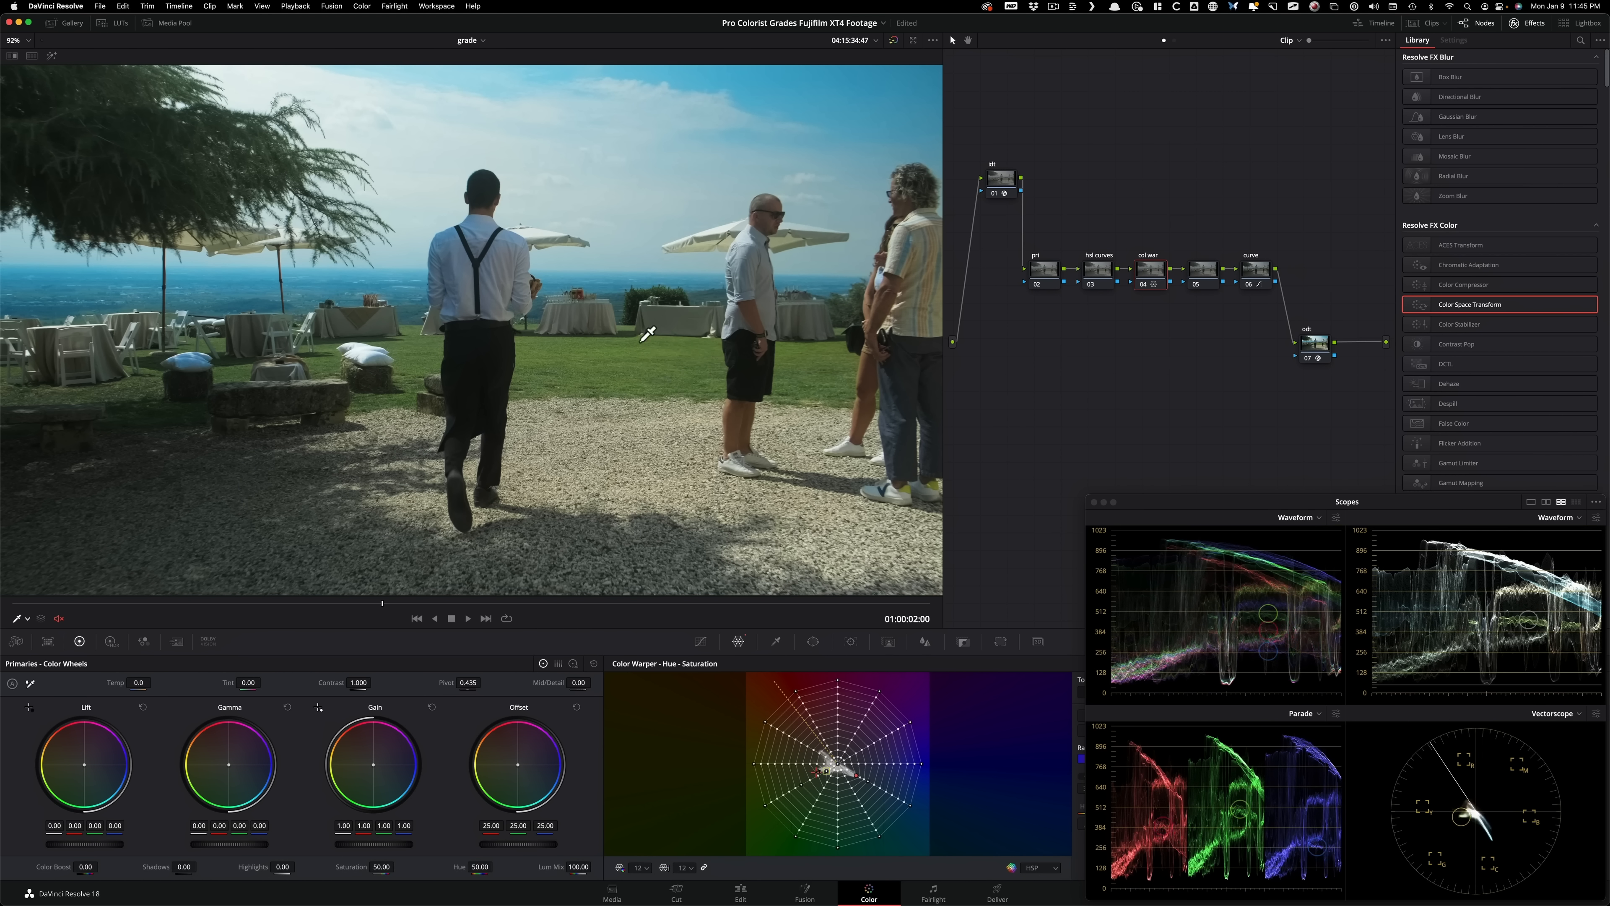
Step: On node 03's Hue Vs Sat curve, sample the blue tint of the waiter's white shirt and lower its saturation to 0.40
click(1249, 210)
click(1099, 271)
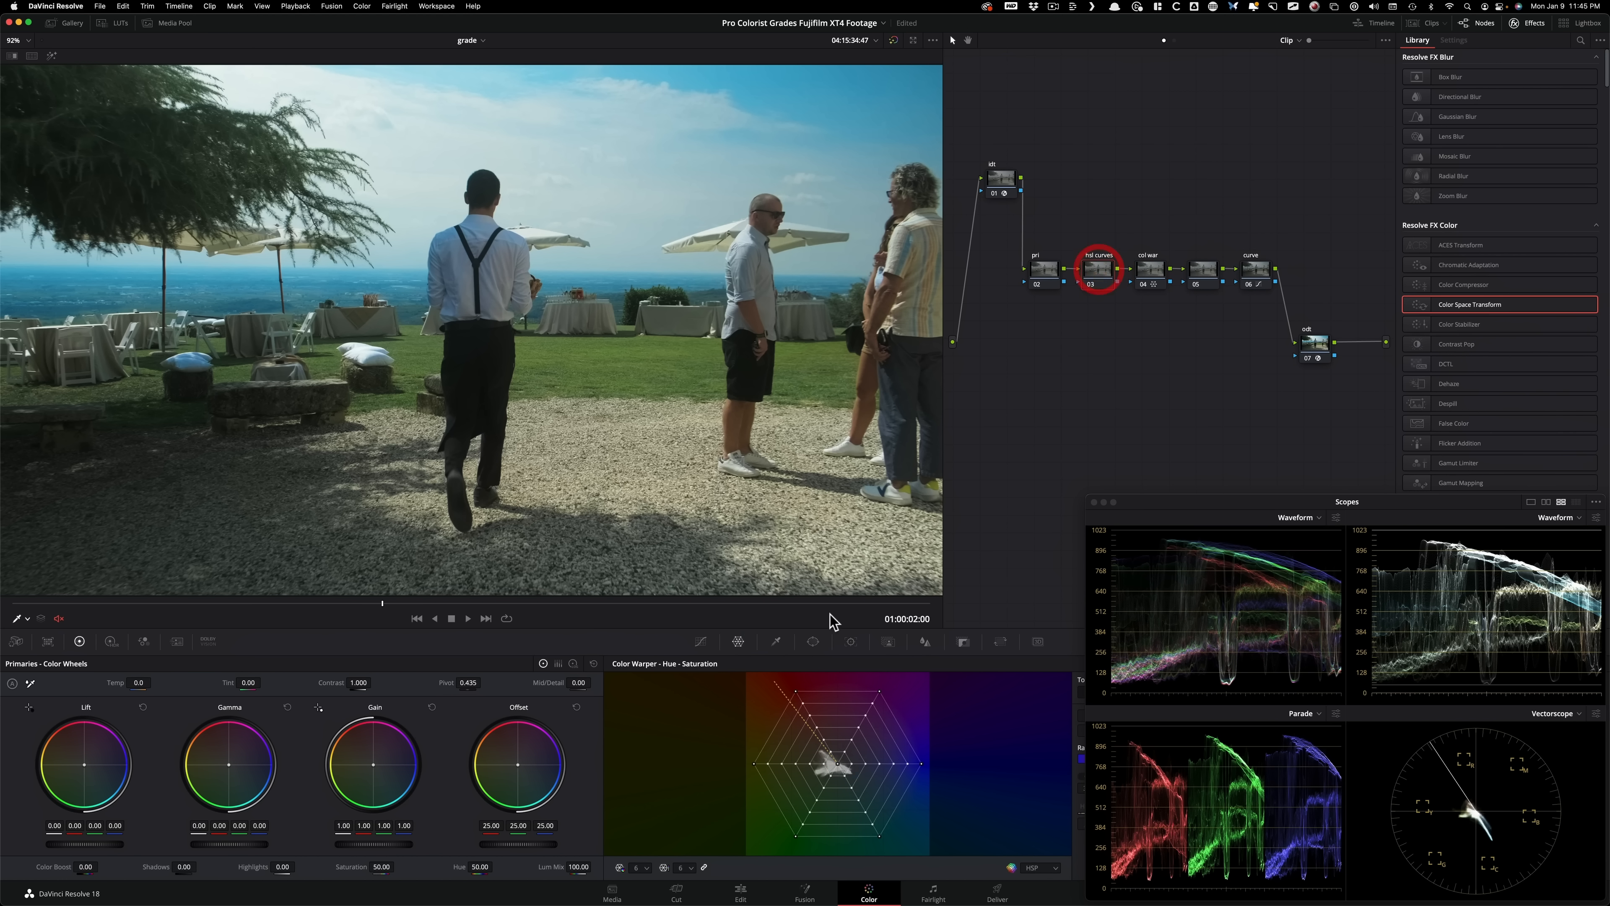
click(701, 641)
drag(1230, 507, 1228, 227)
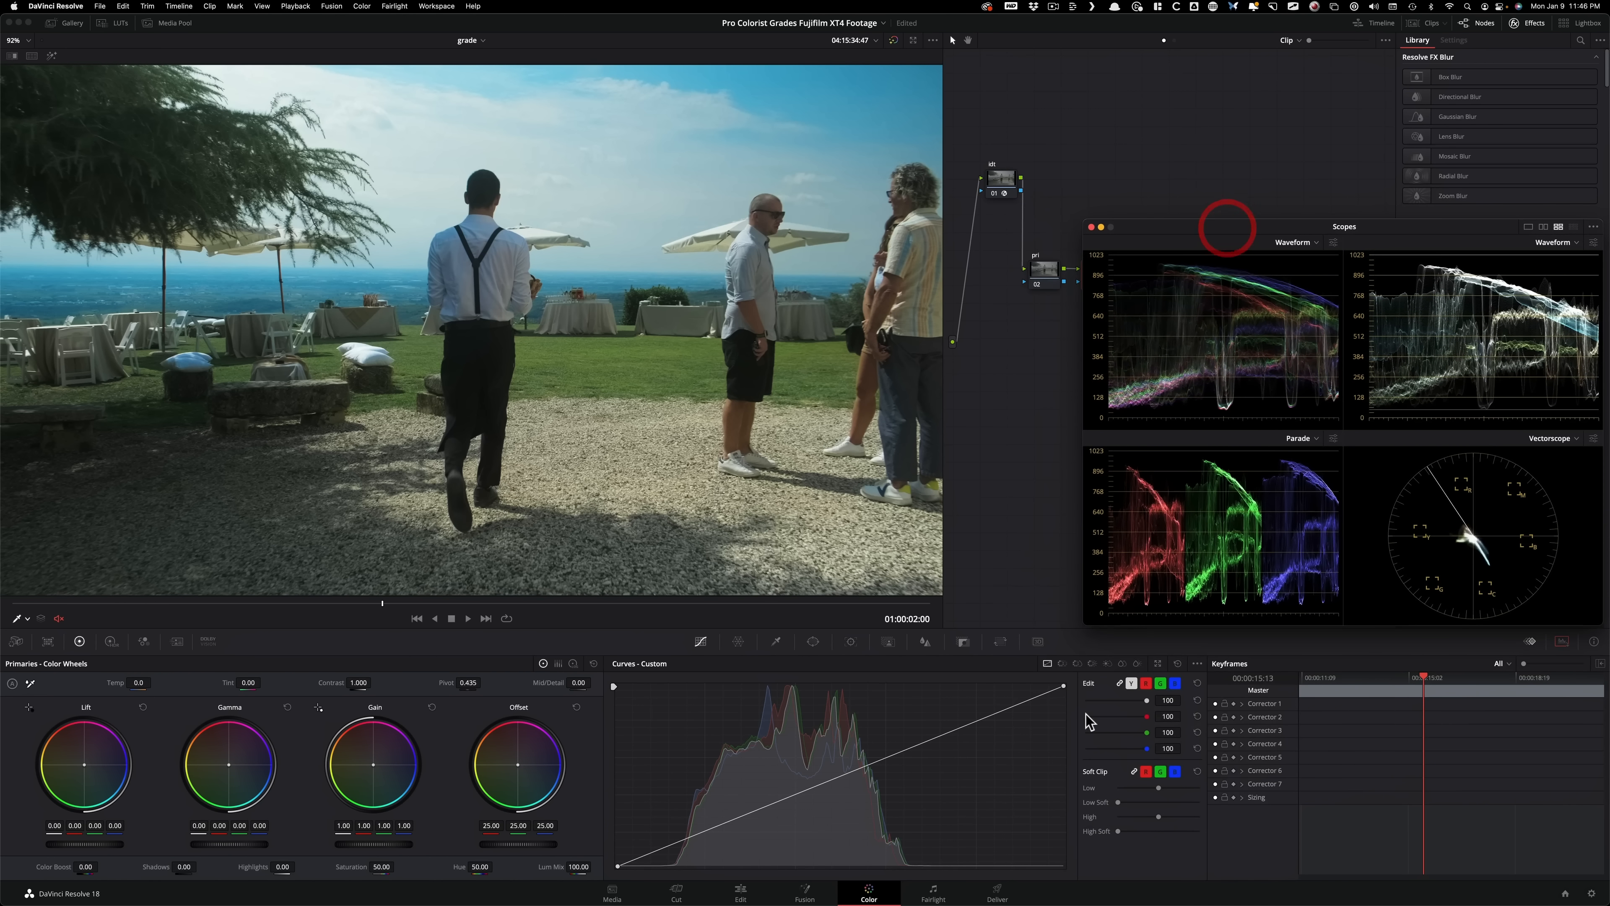
click(1104, 665)
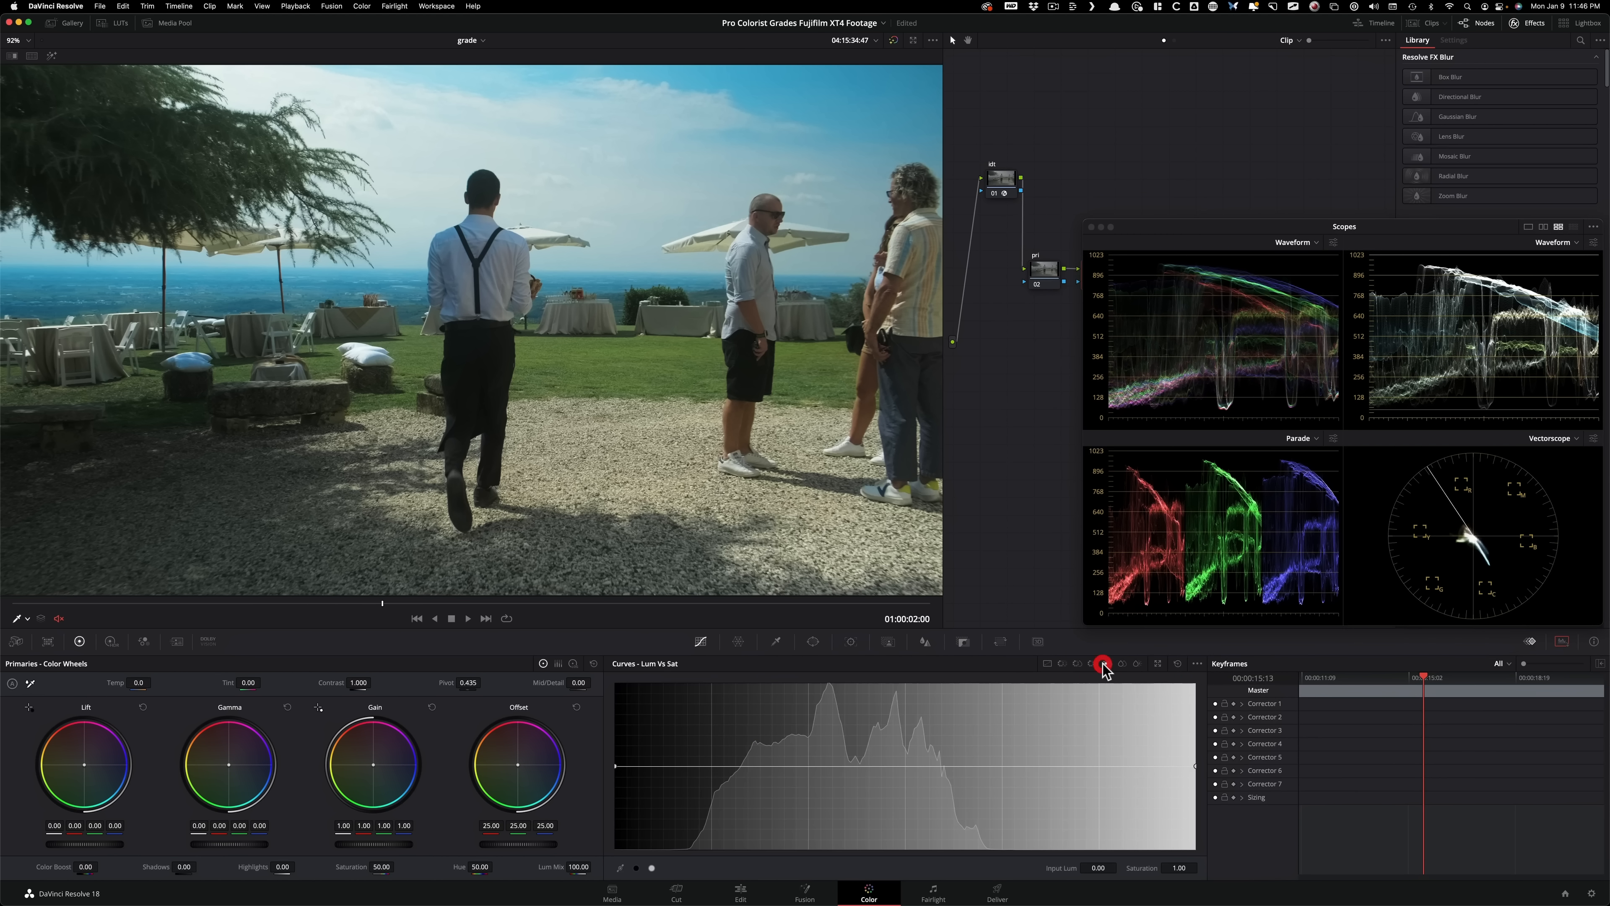
click(1078, 664)
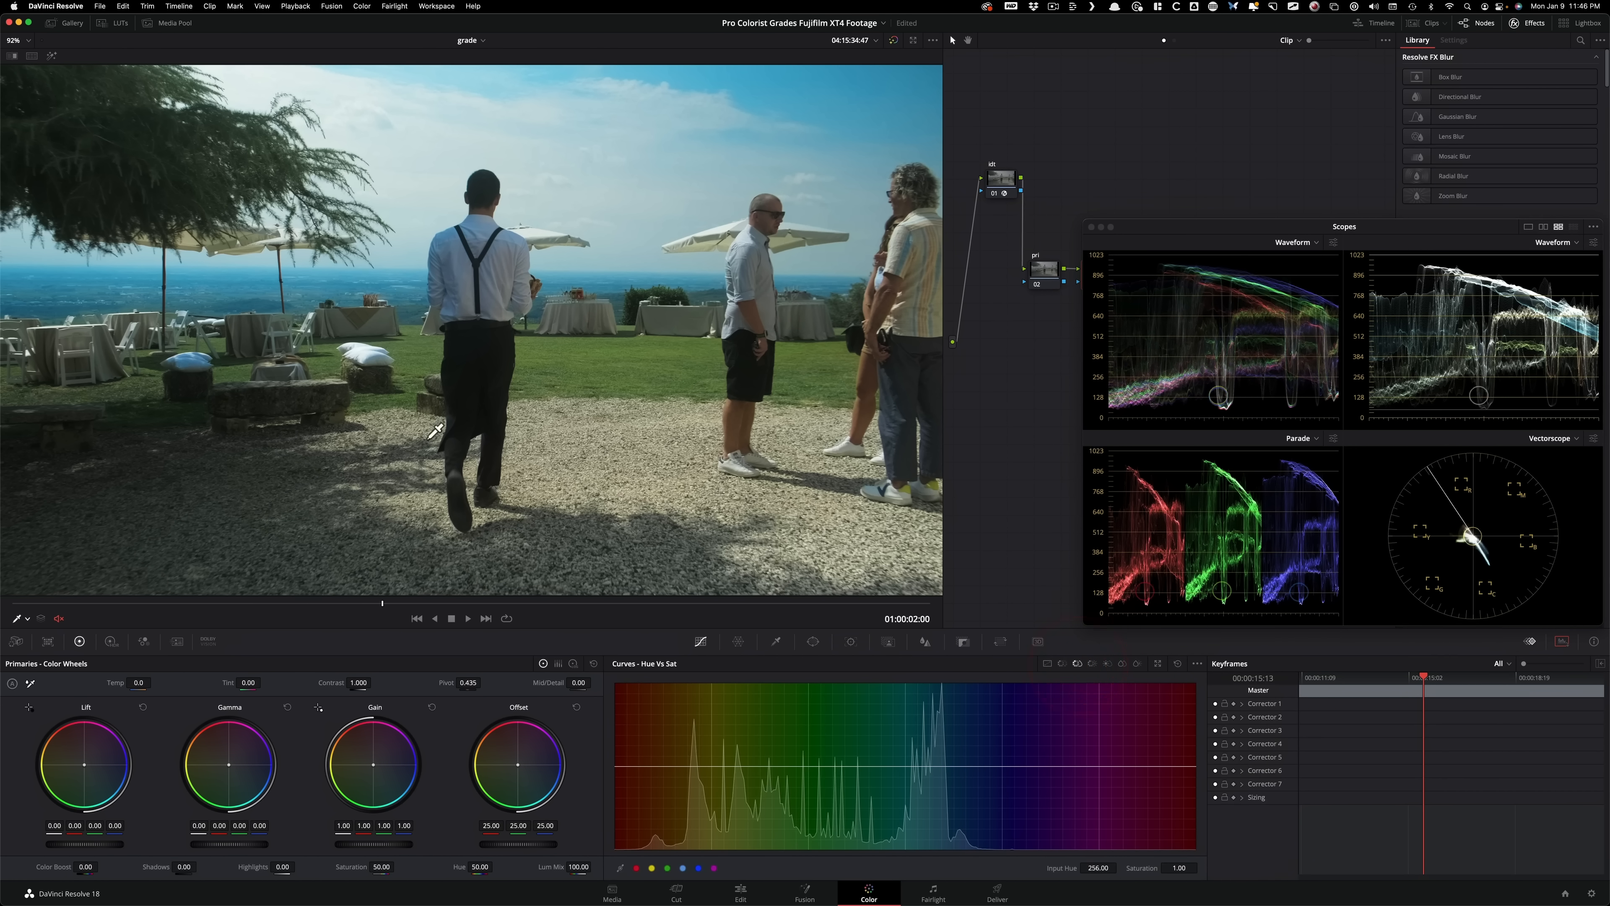
scroll(436, 473, up, 5)
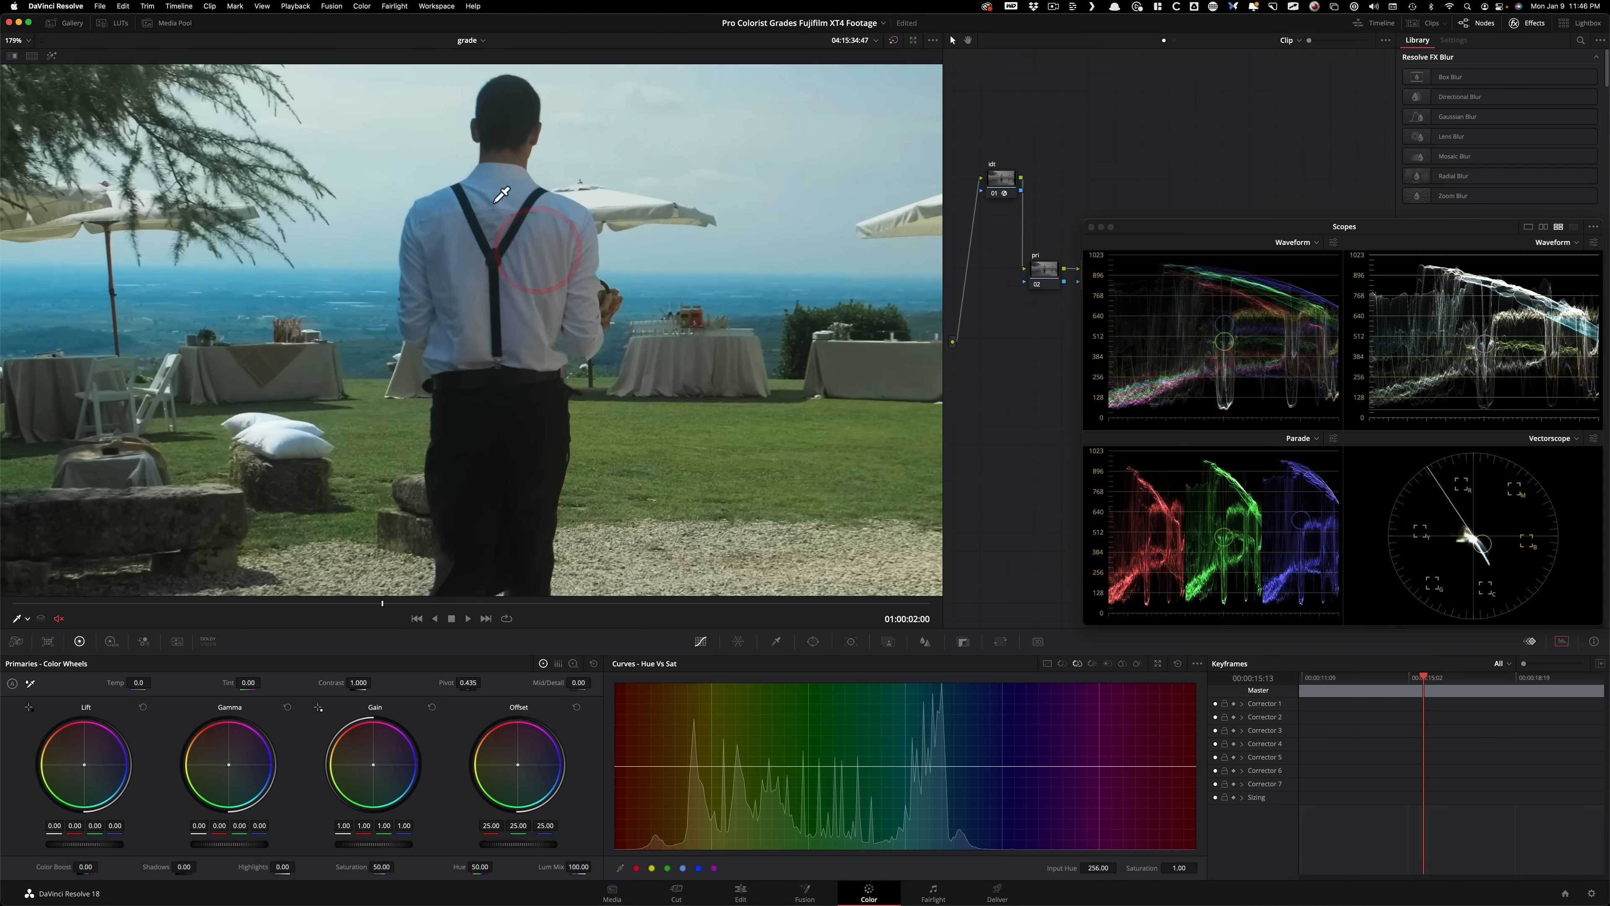
click(494, 194)
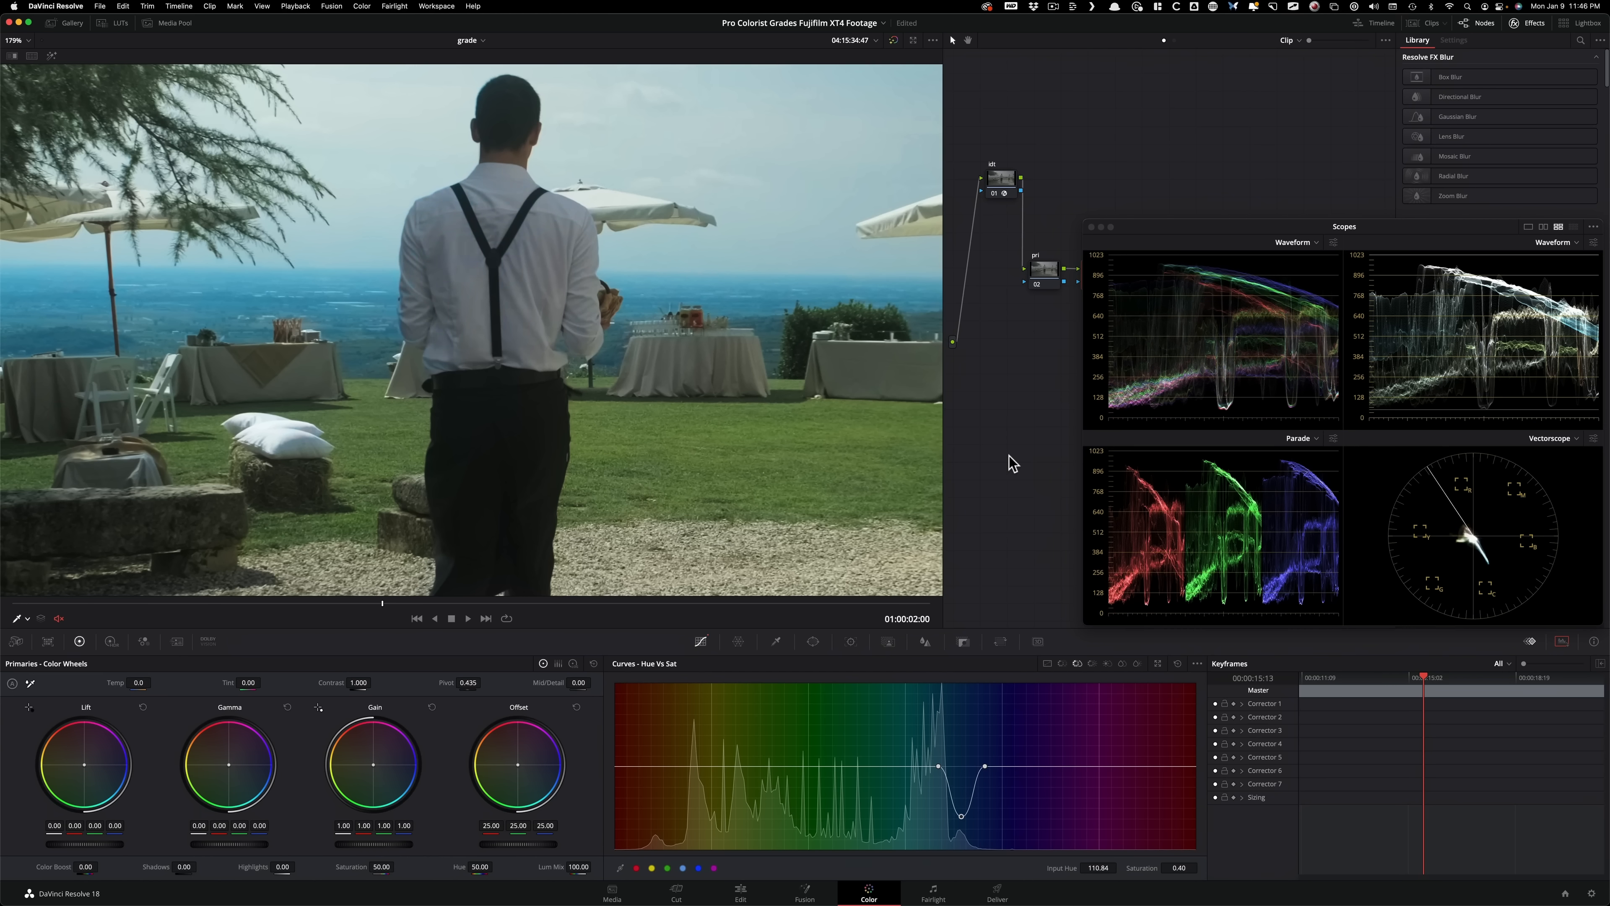
Step: Compare the shirt and the full frame with node 03's HSL curves switched off and on
key(super+d)
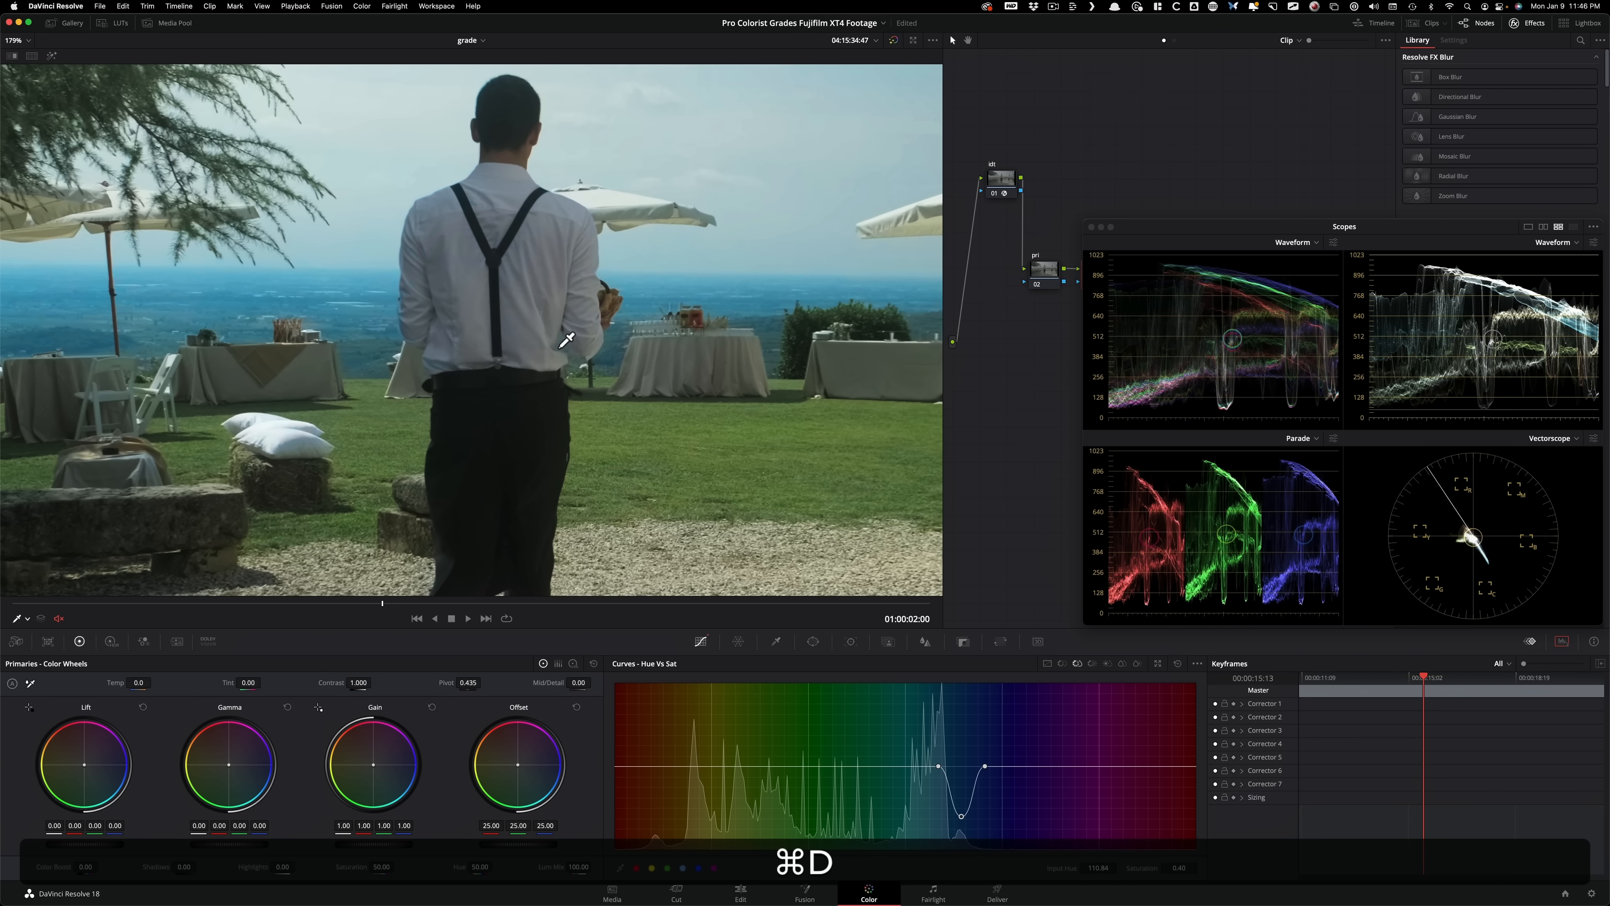
key(super+3)
key(super+d)
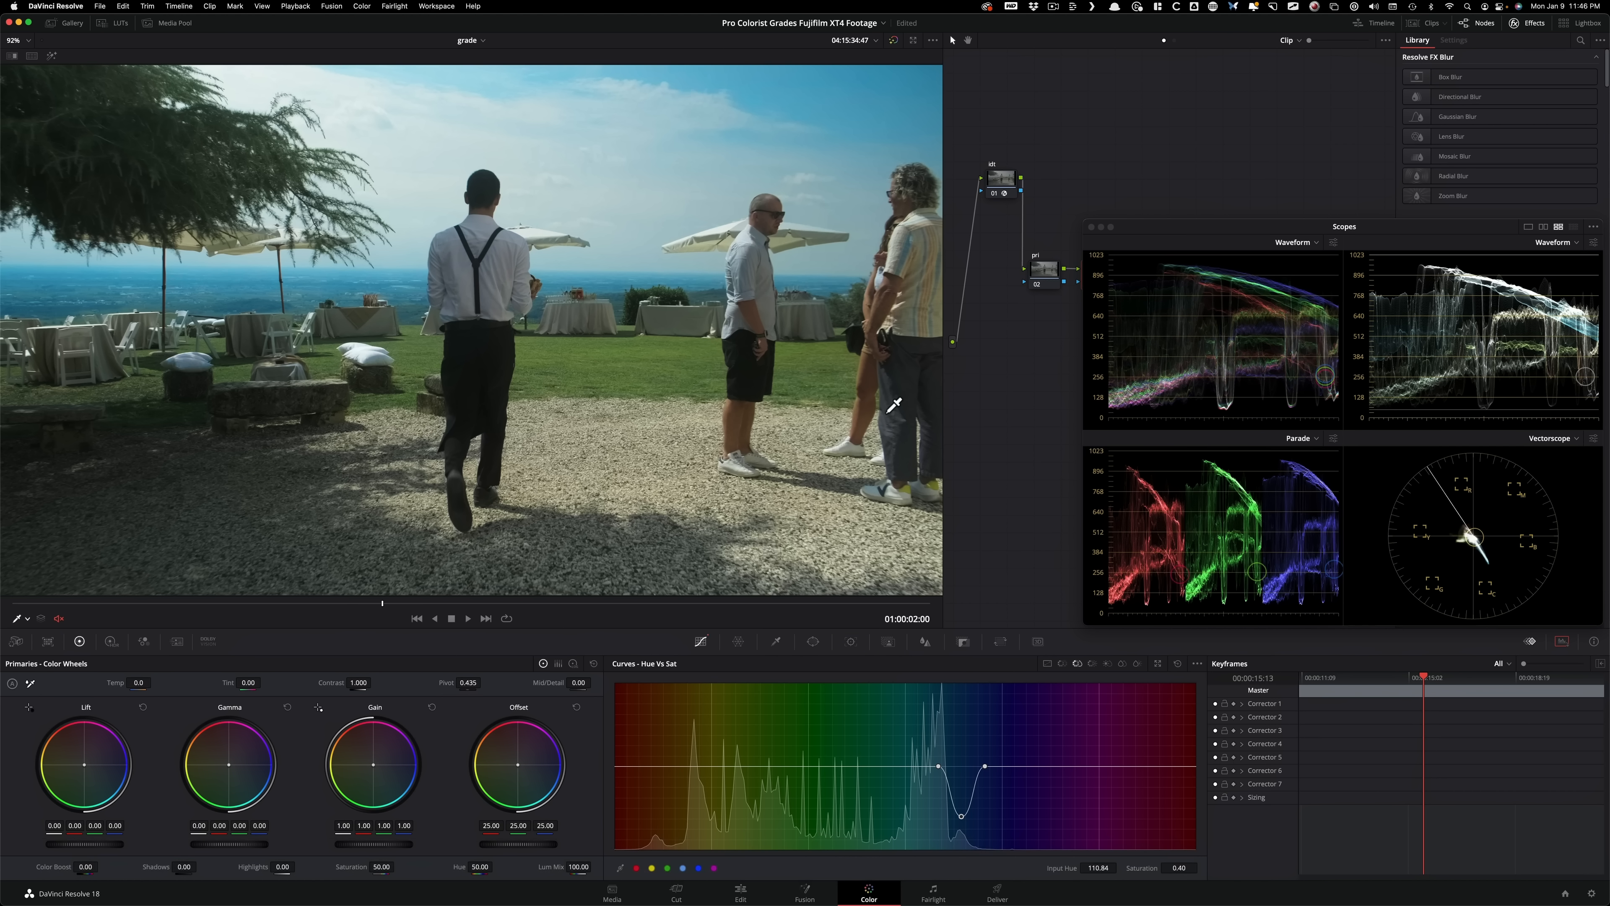
key(super+d)
key(super+d)
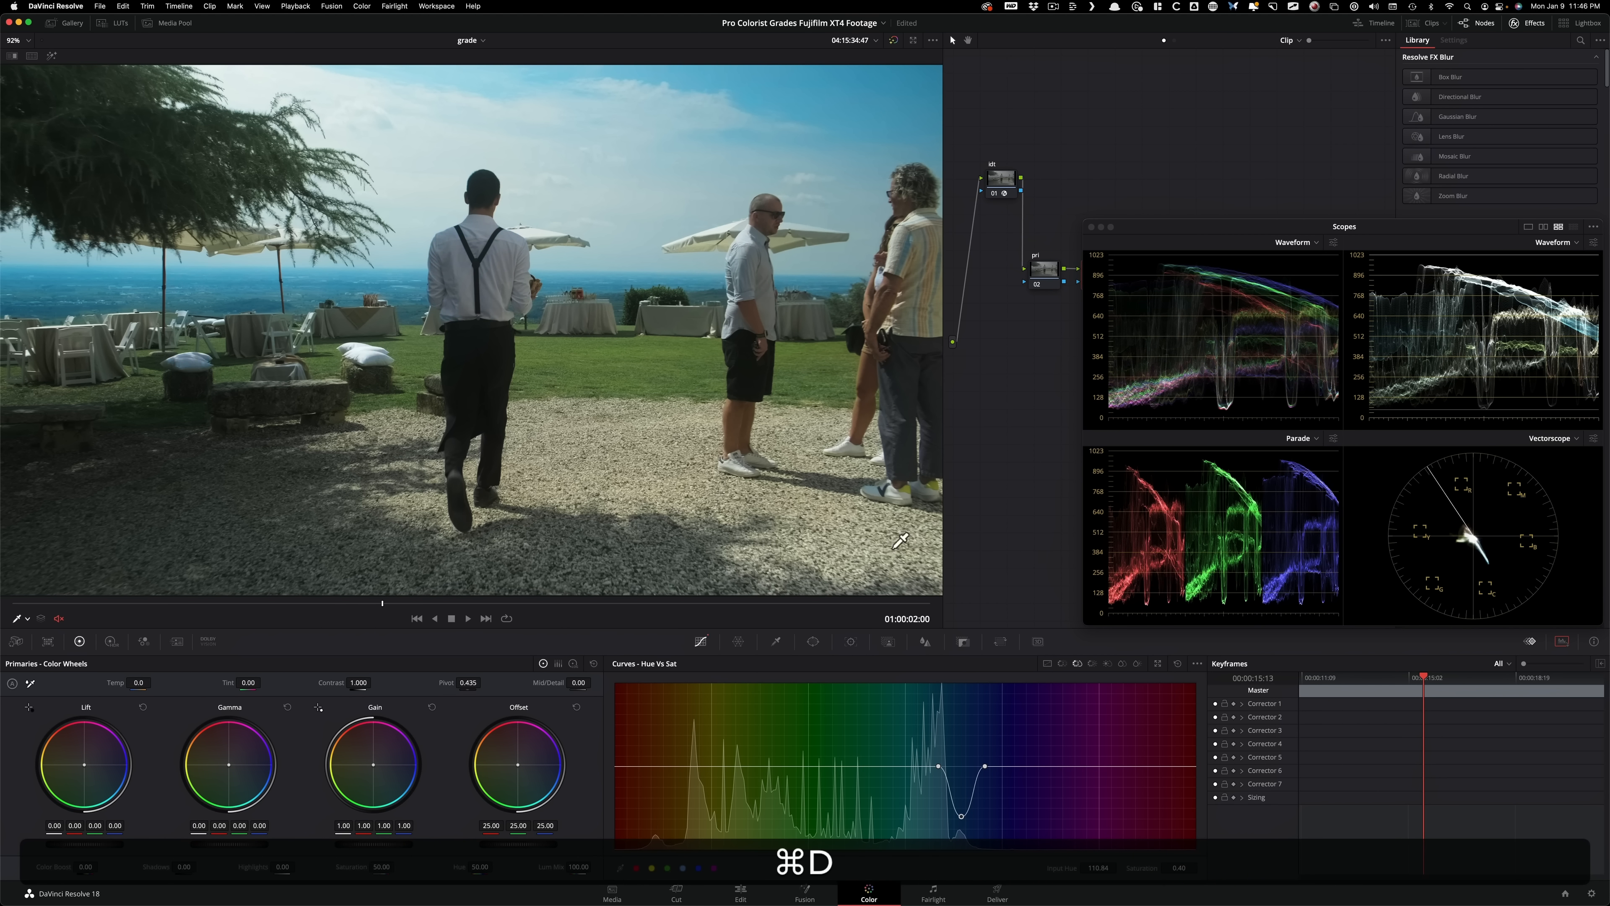
key(super+d)
Step: Move the scopes off the node tree and label node 05 as base look
drag(1200, 232, 1196, 507)
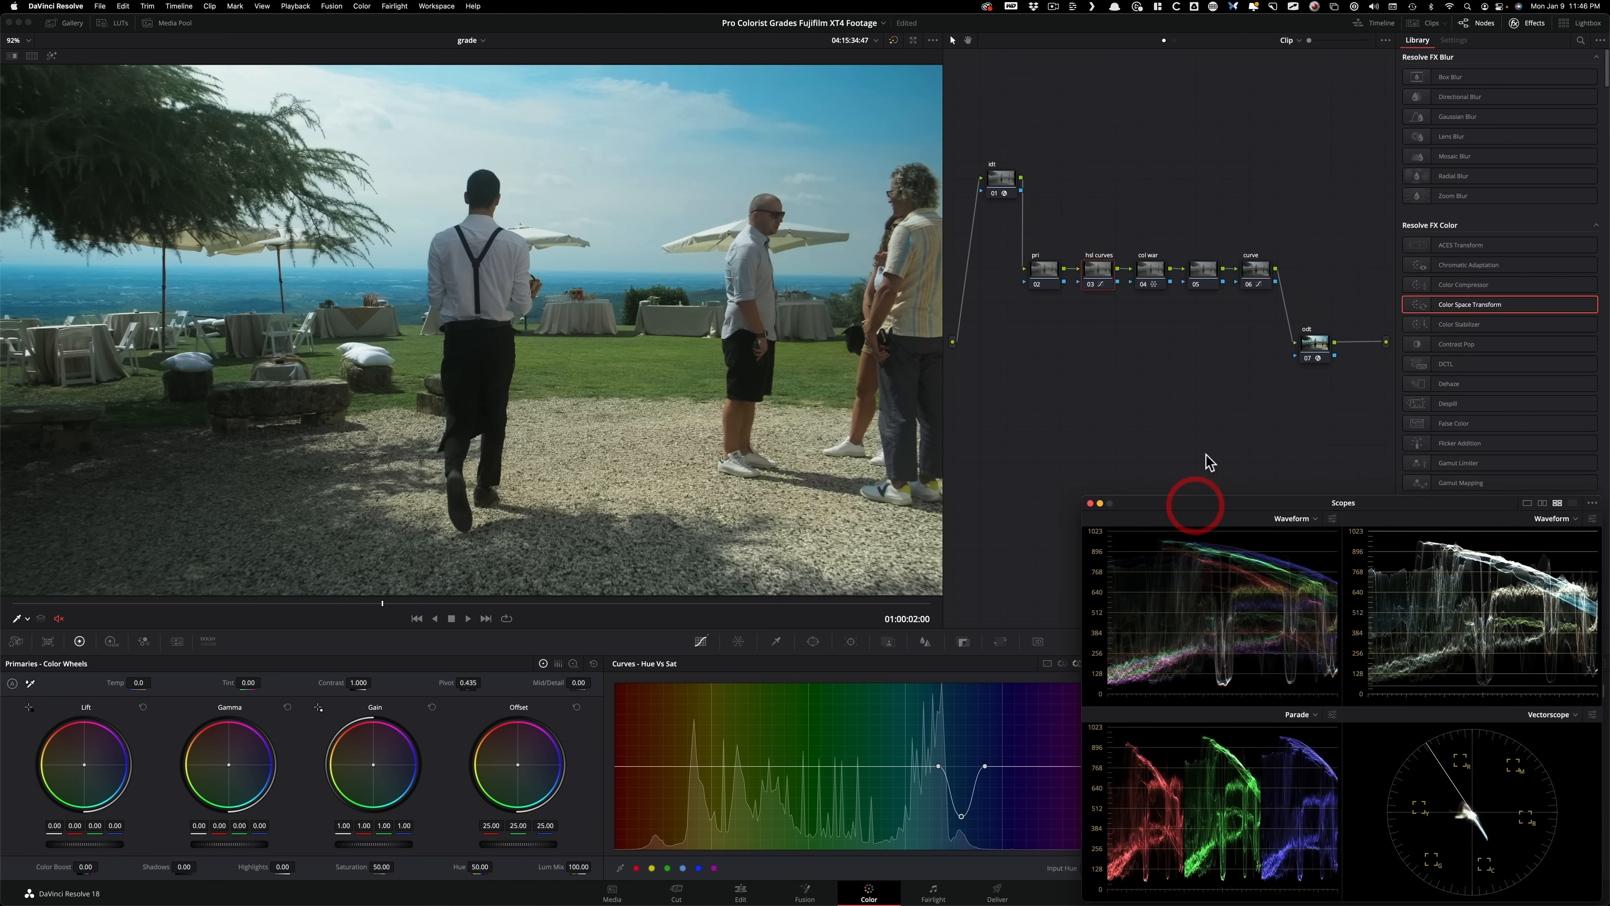
click(1216, 198)
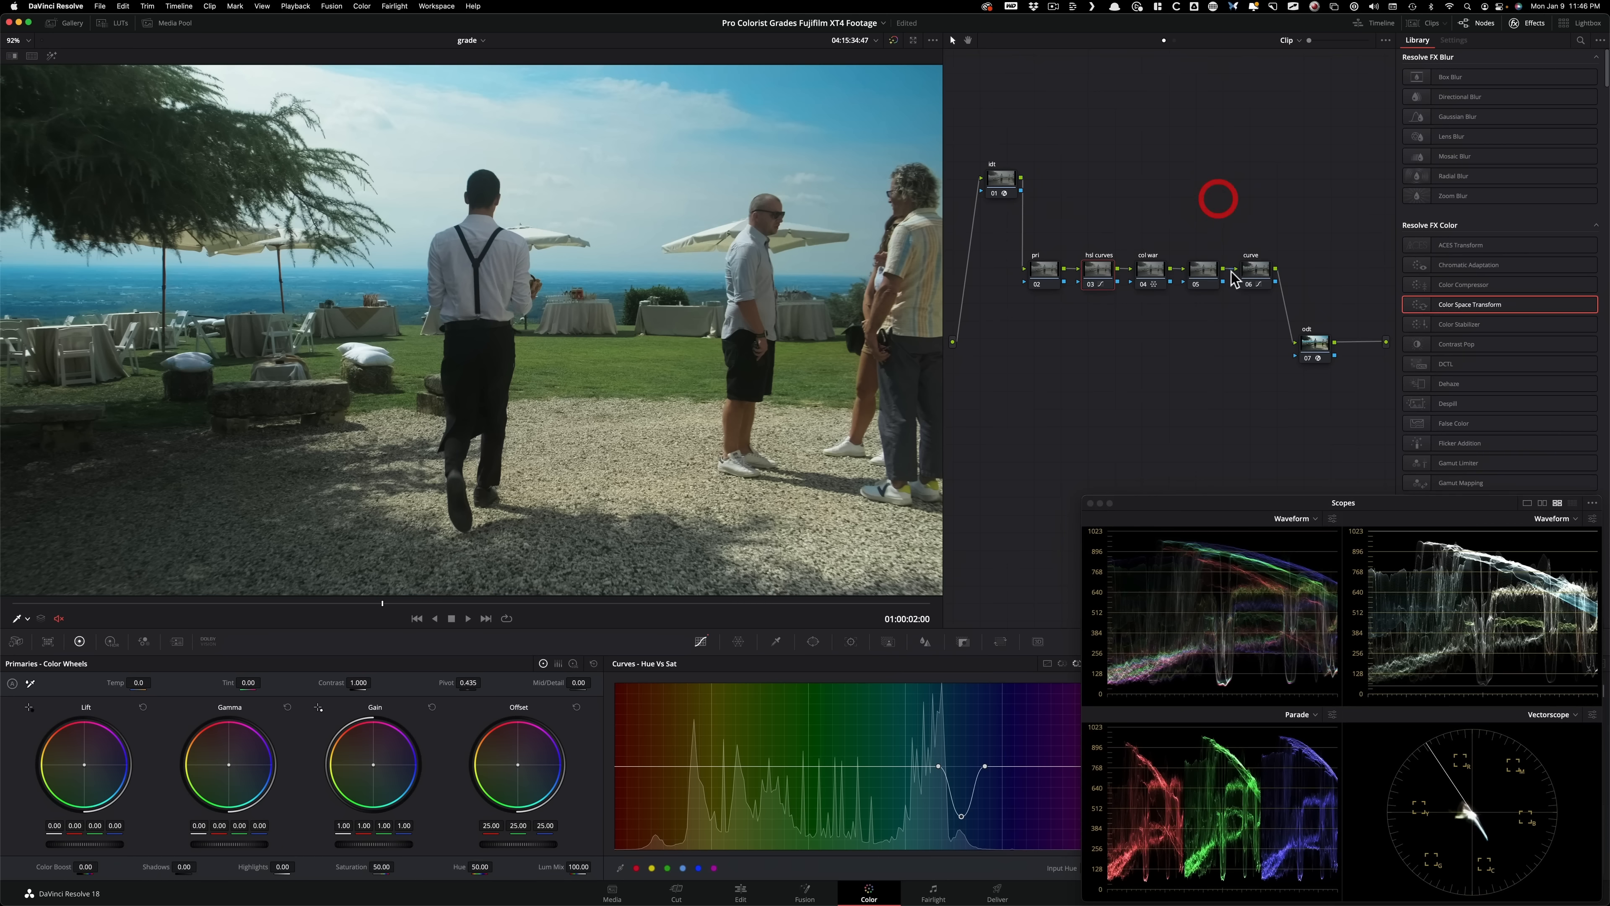
click(1204, 279)
key(Tab)
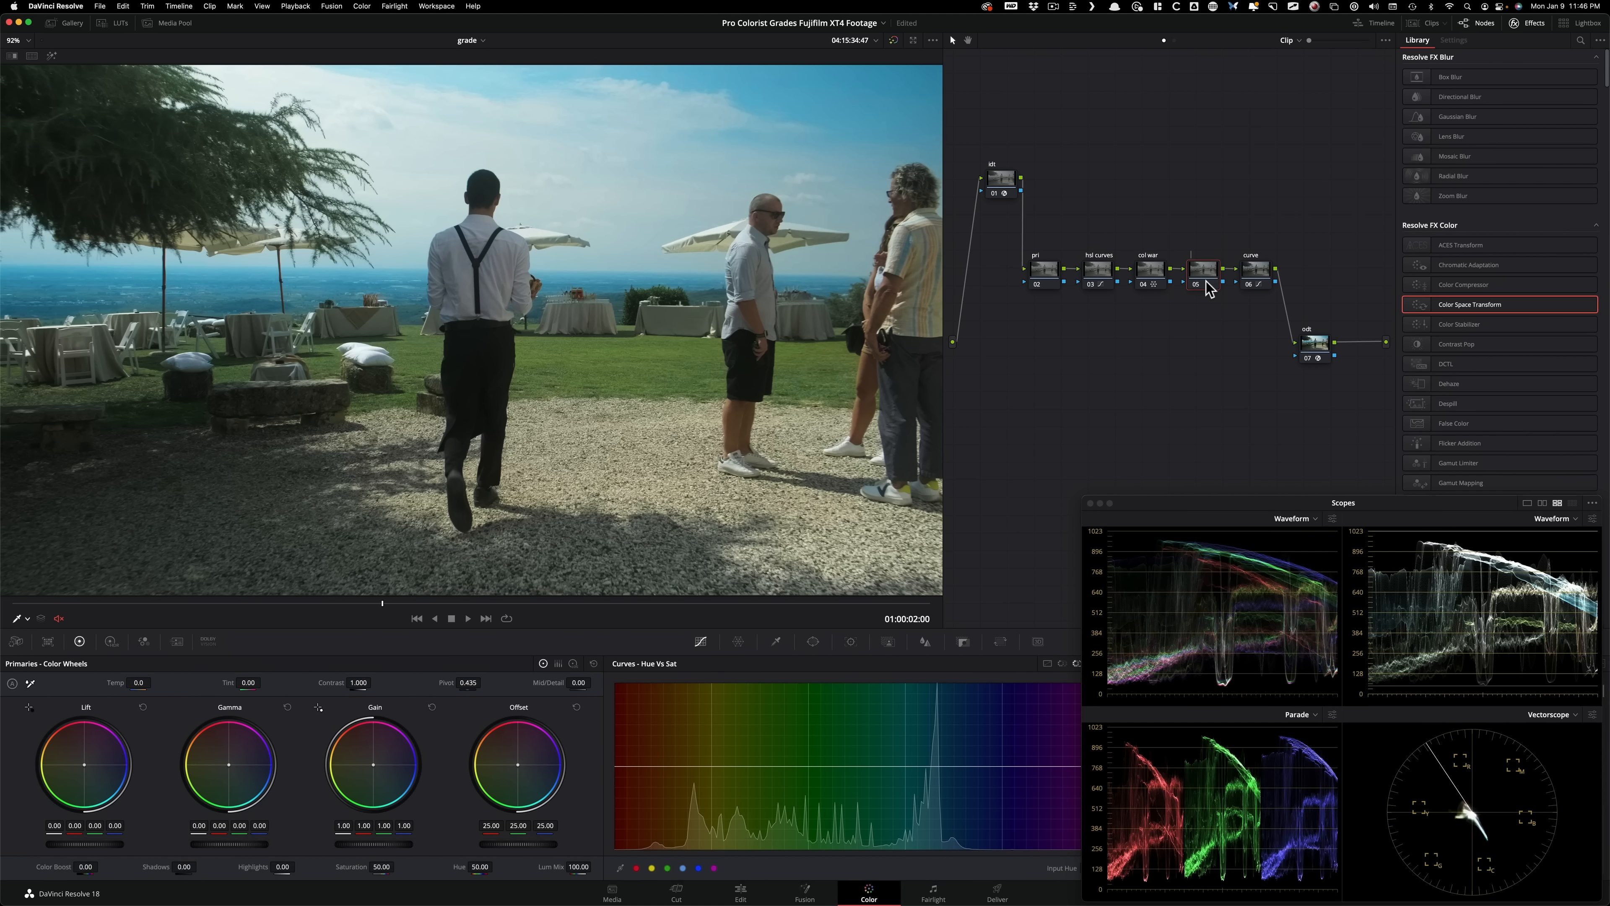
text(base look)
key(Return)
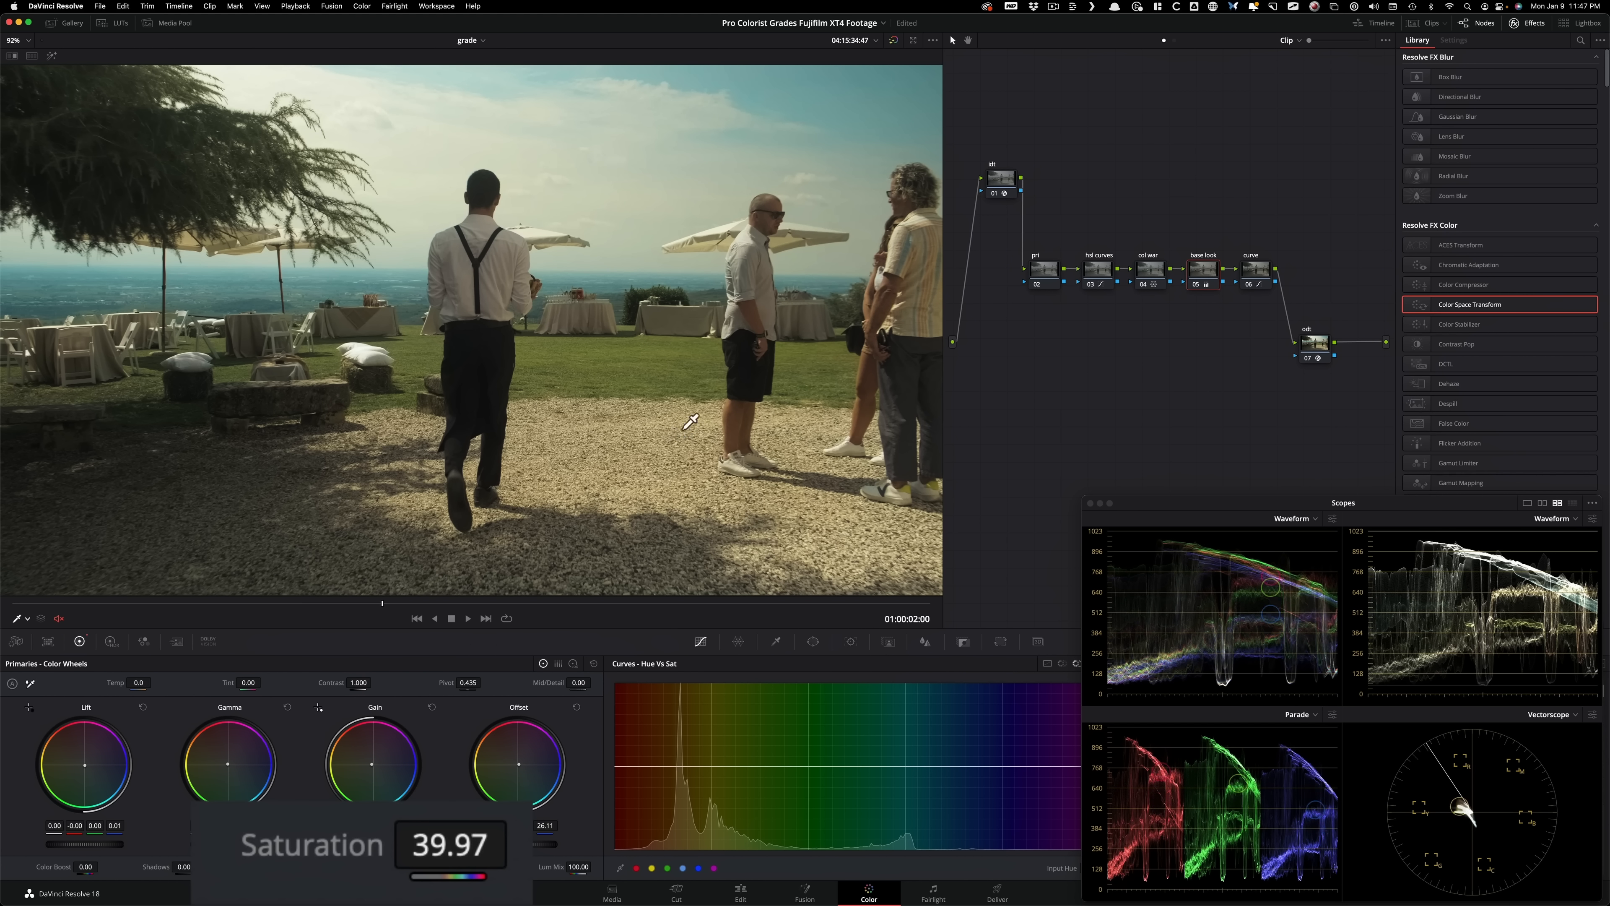
Step: Compare the clip's opening at 01:00:00:10 with the base look node switched off and on
click(91, 606)
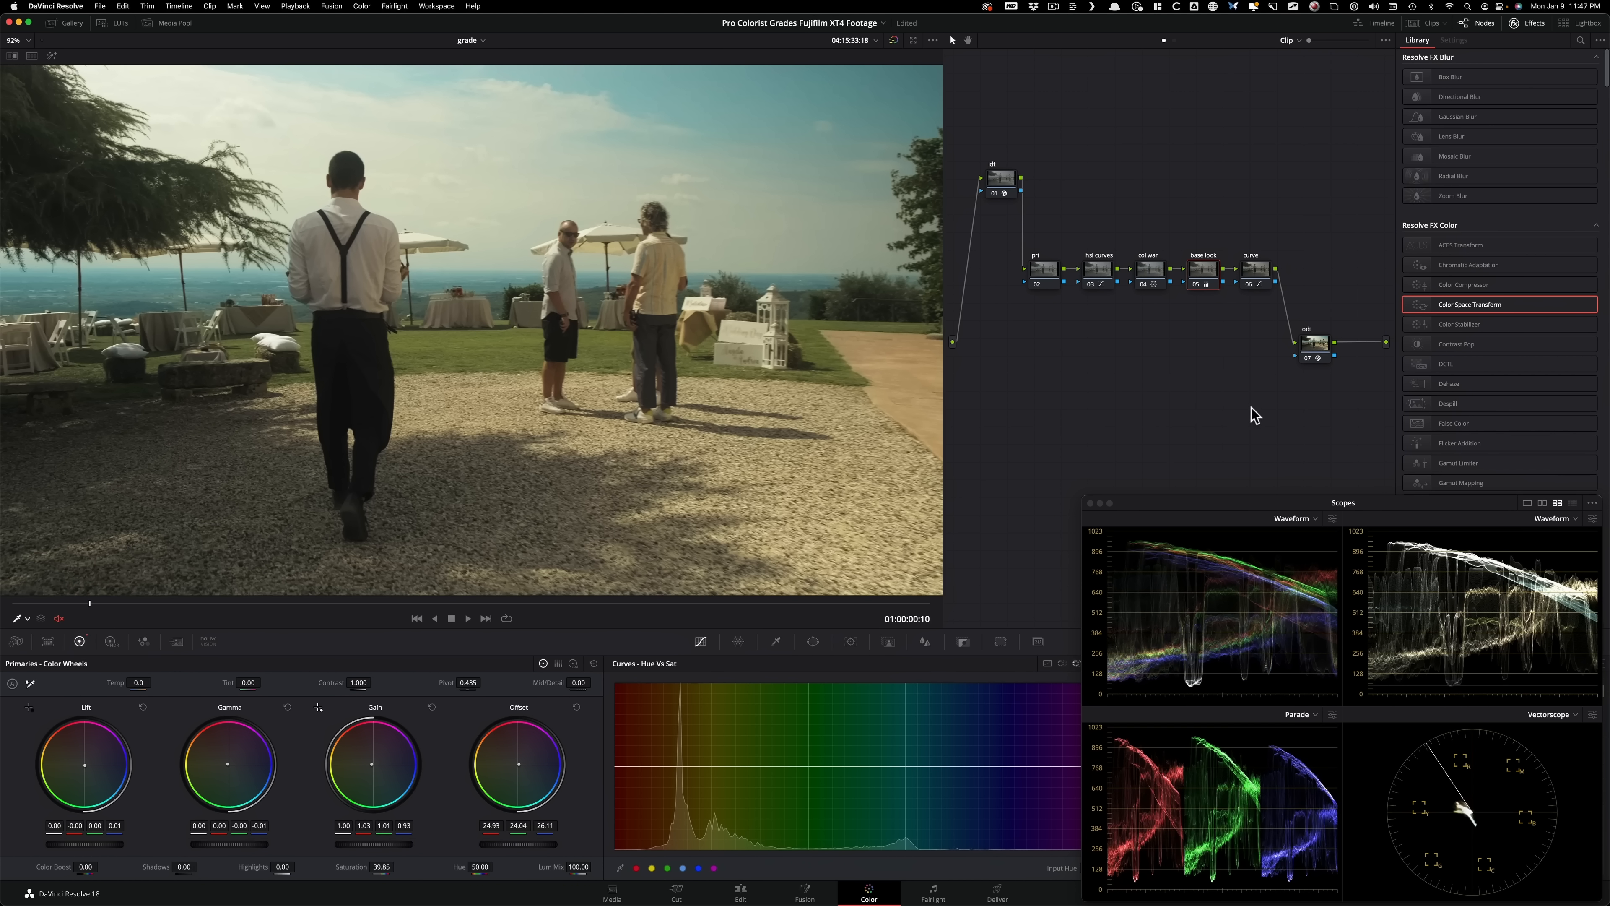
key(super+d)
key(super+d)
key(super+d)
key(super+d)
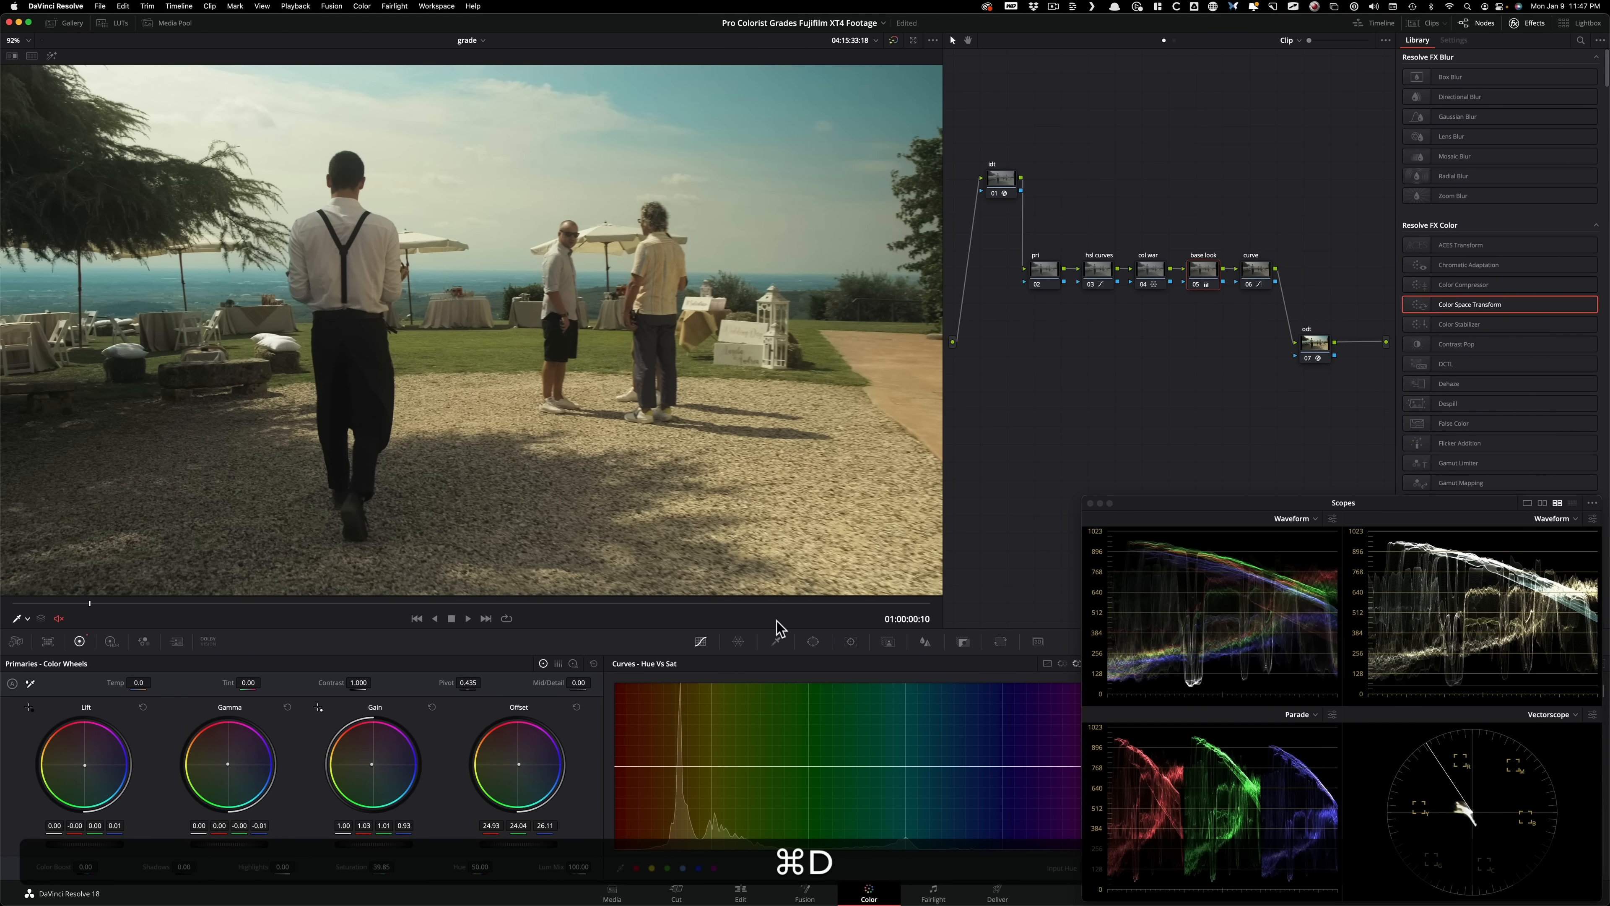
Step: Compare the clip's final frames, from 01:00:04:16 to 01:00:04:20, with the base look node switched off and on
drag(90, 604, 877, 618)
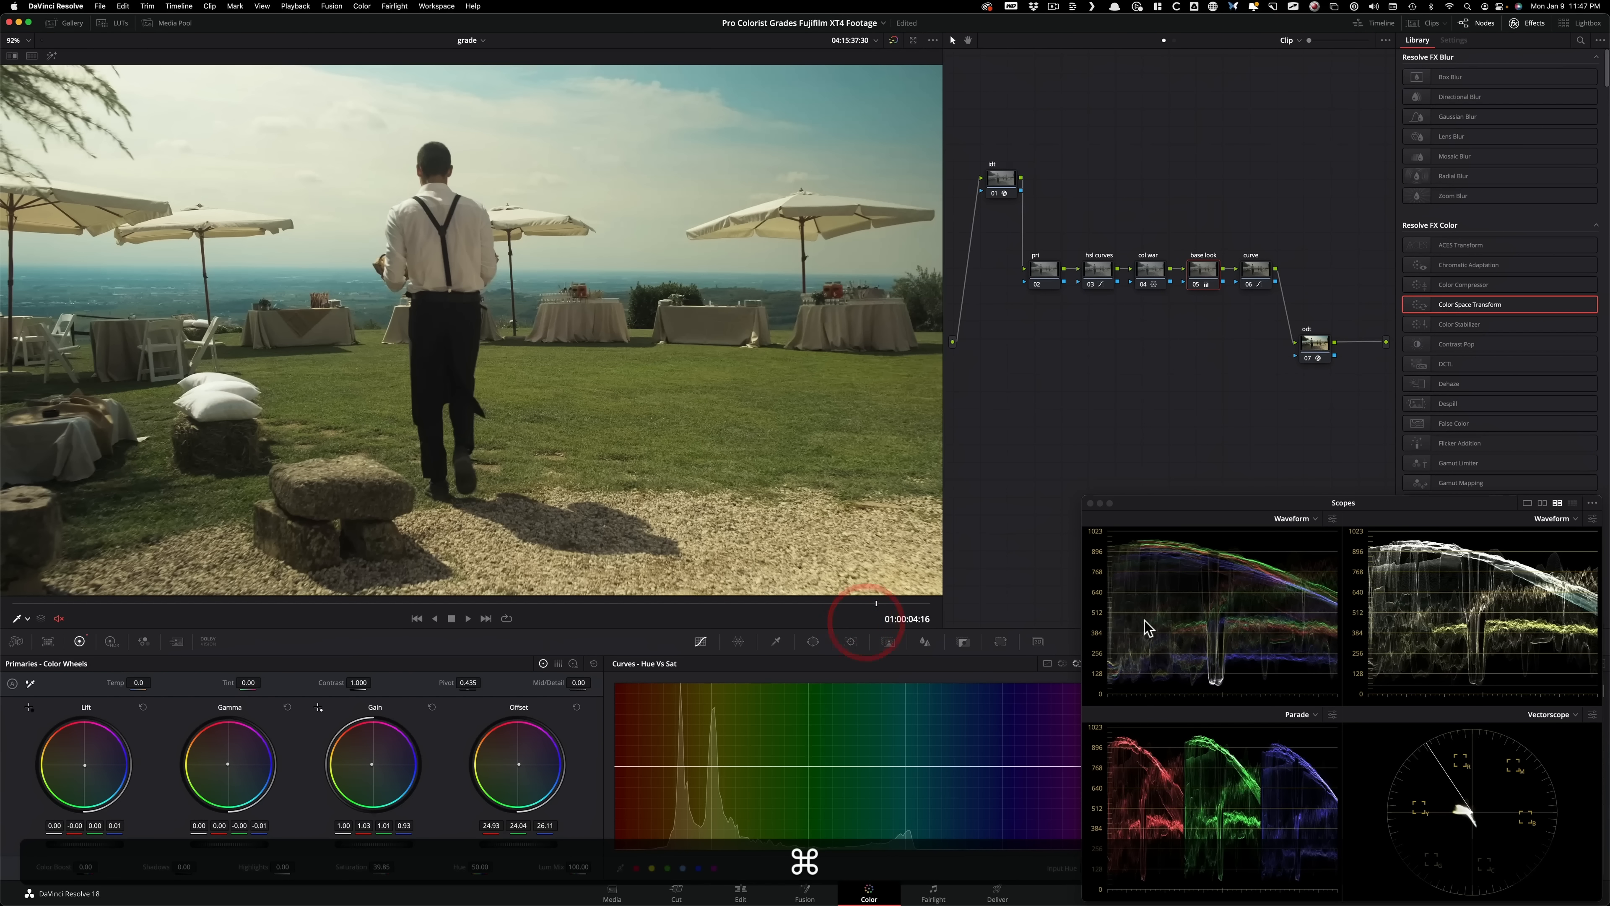
key(super+d)
key(super+d)
key(super+d)
key(super+d)
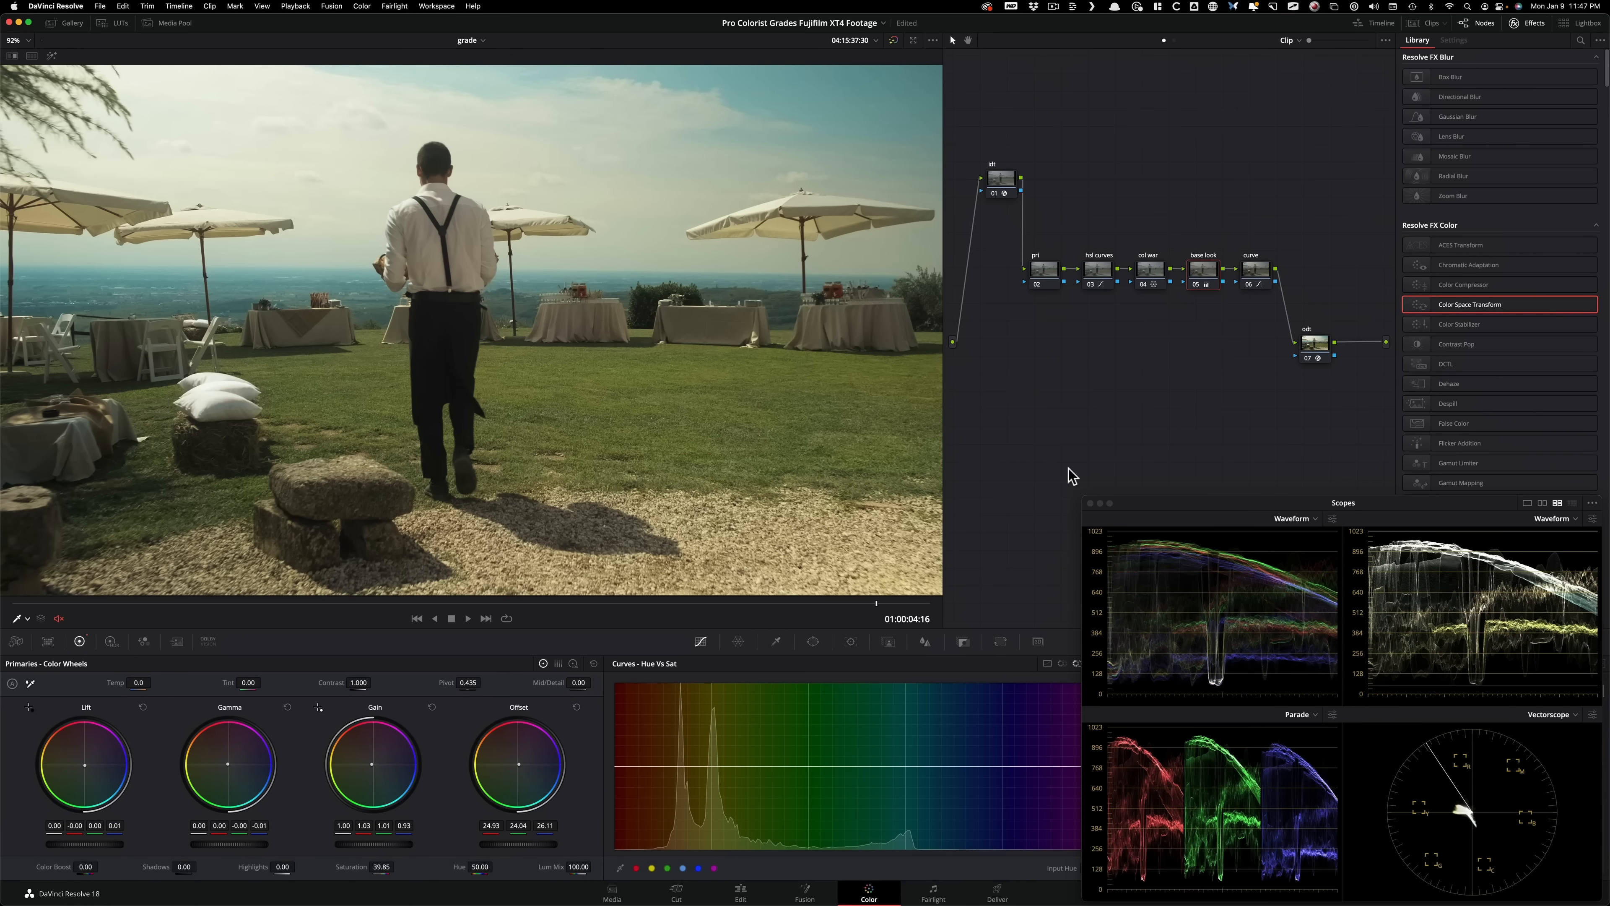
key(super+d)
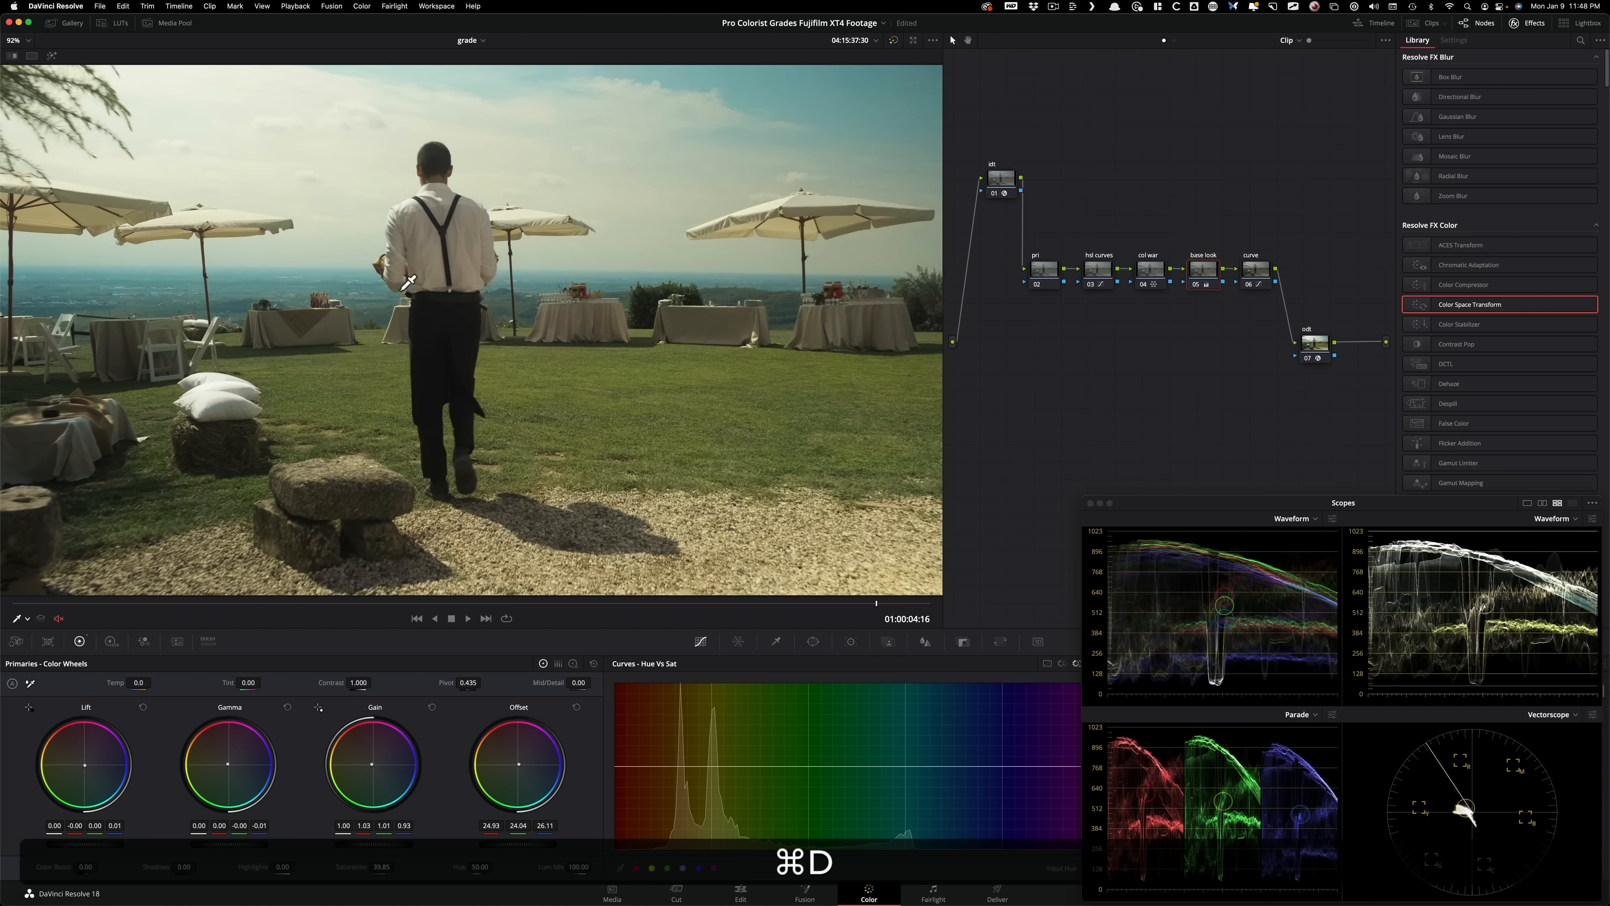
key(super+d)
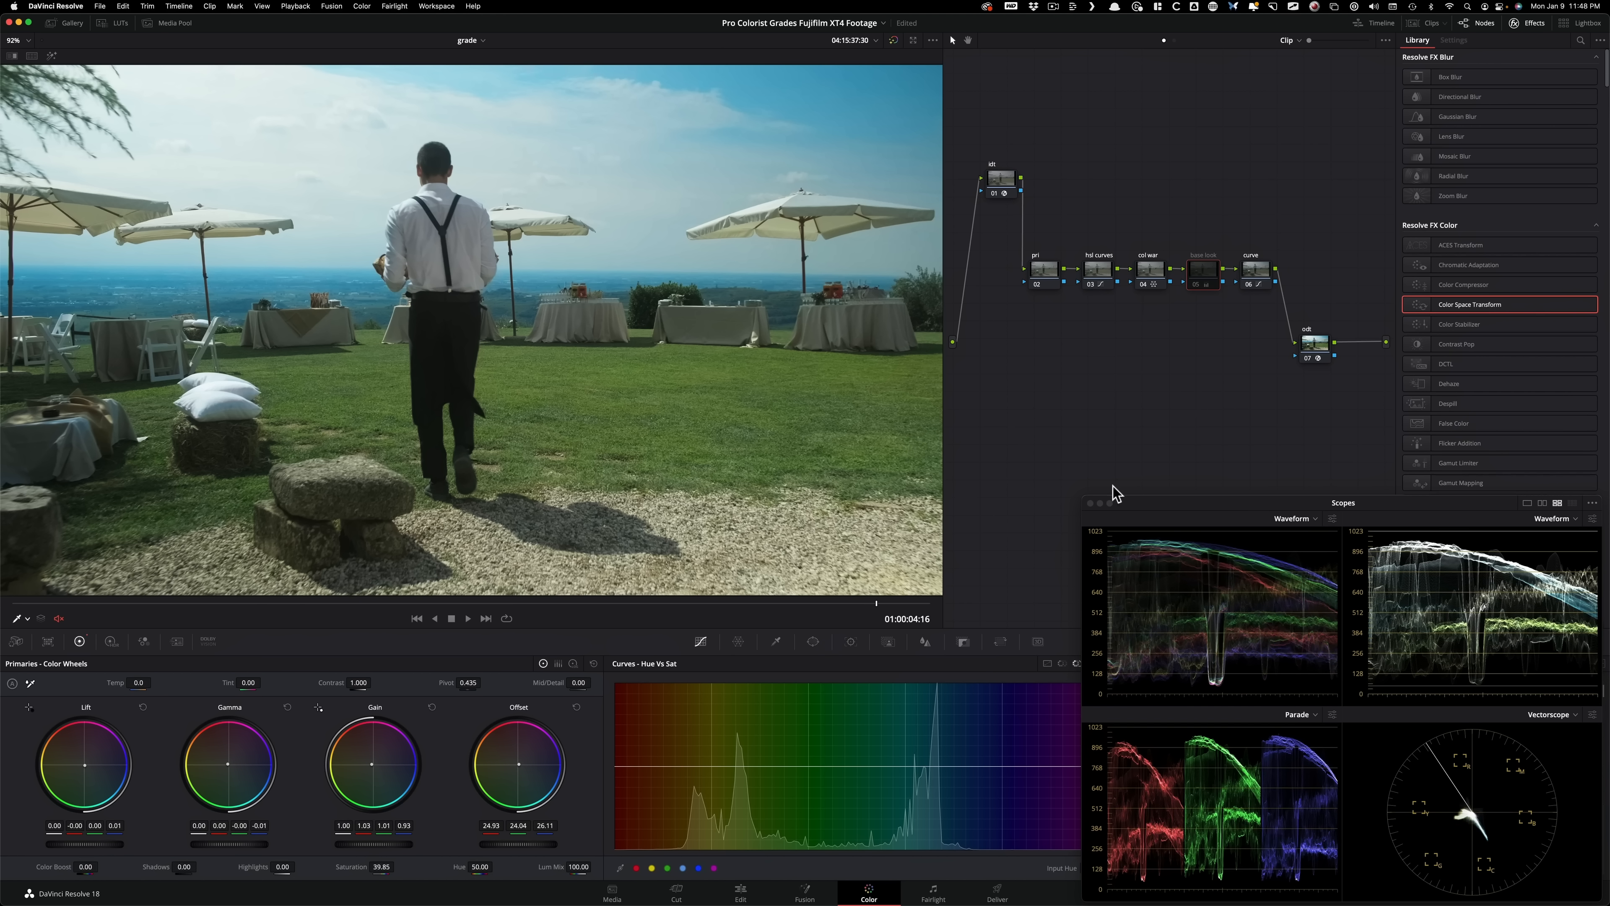
click(908, 601)
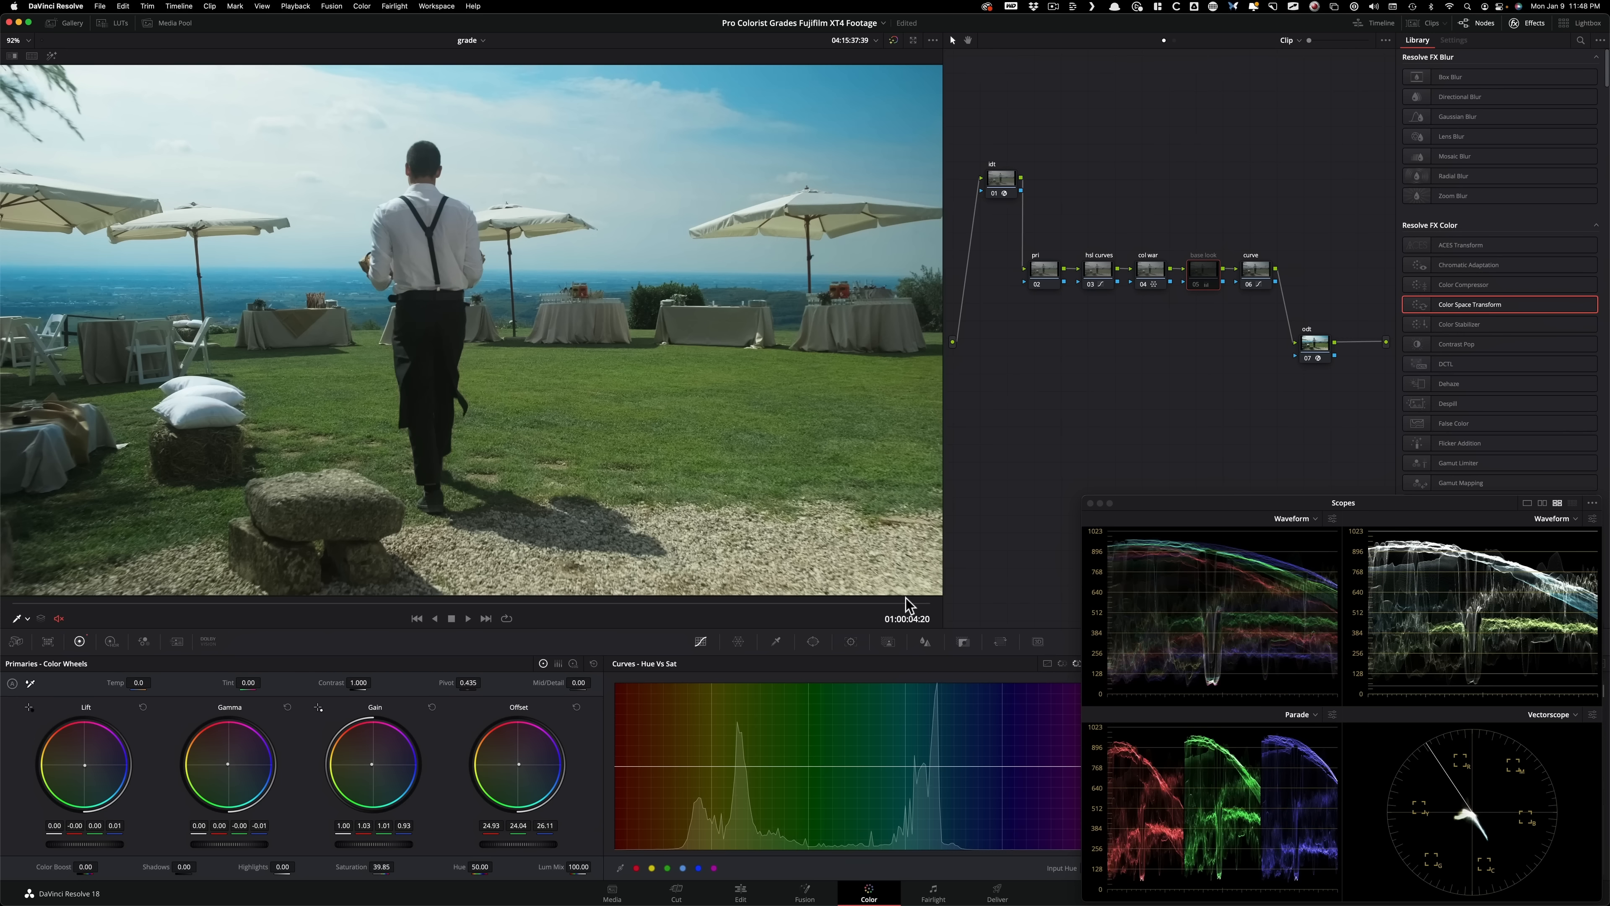
key(super+d)
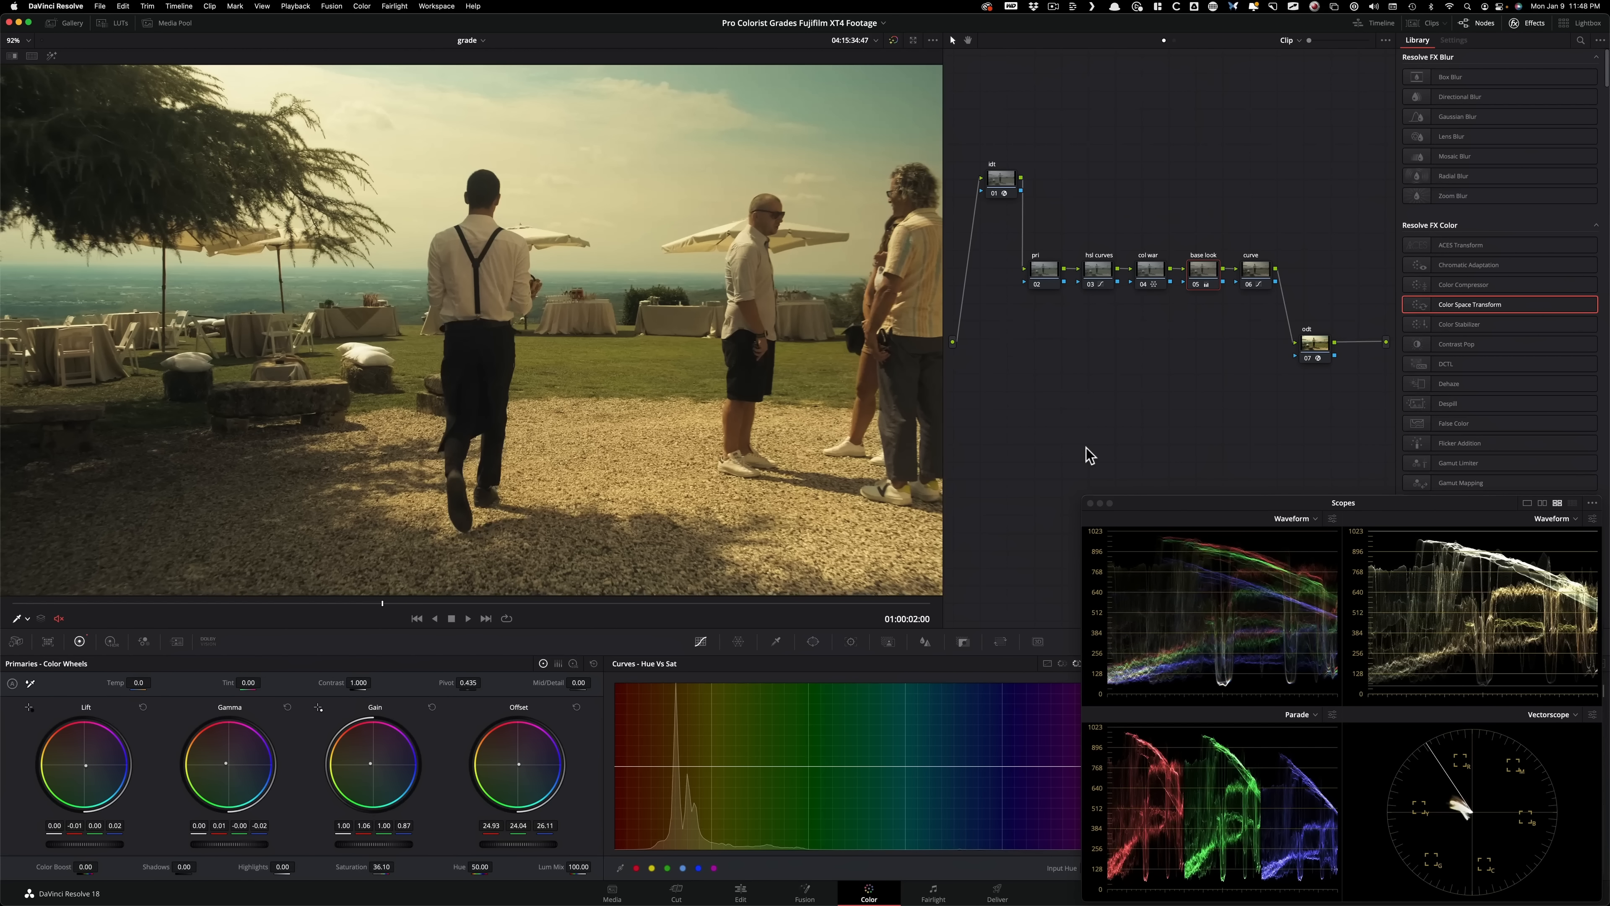
Step: Compare the frame at 01:00:02:00 with the warmer base look switched off and on
key(super+d)
key(super+d)
key(super+d)
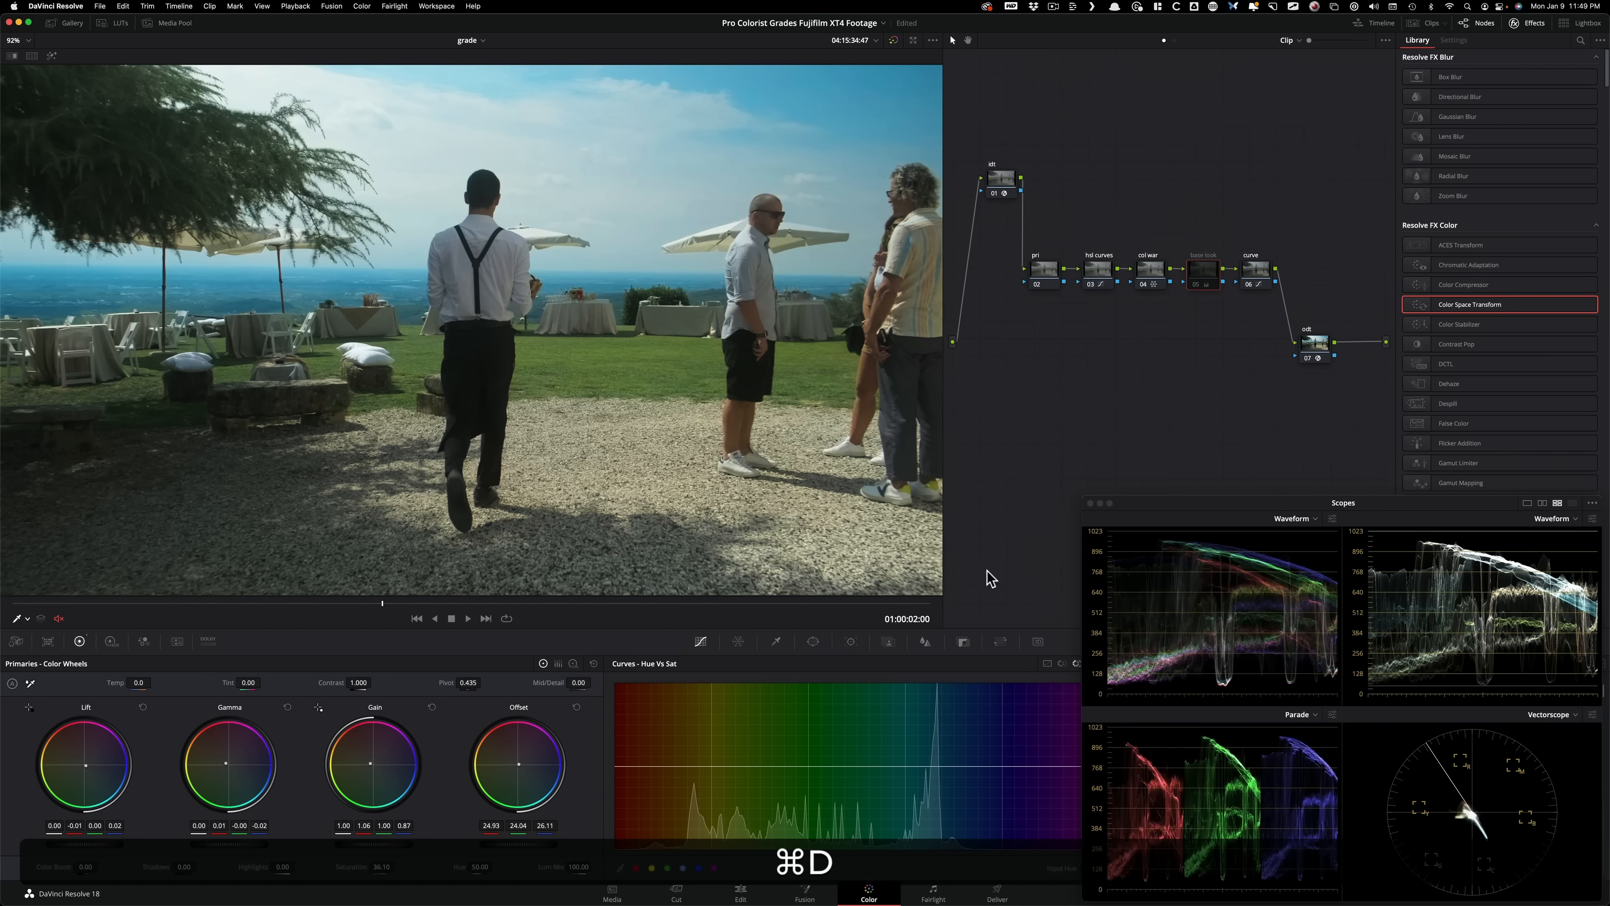
key(super+d)
key(super+d)
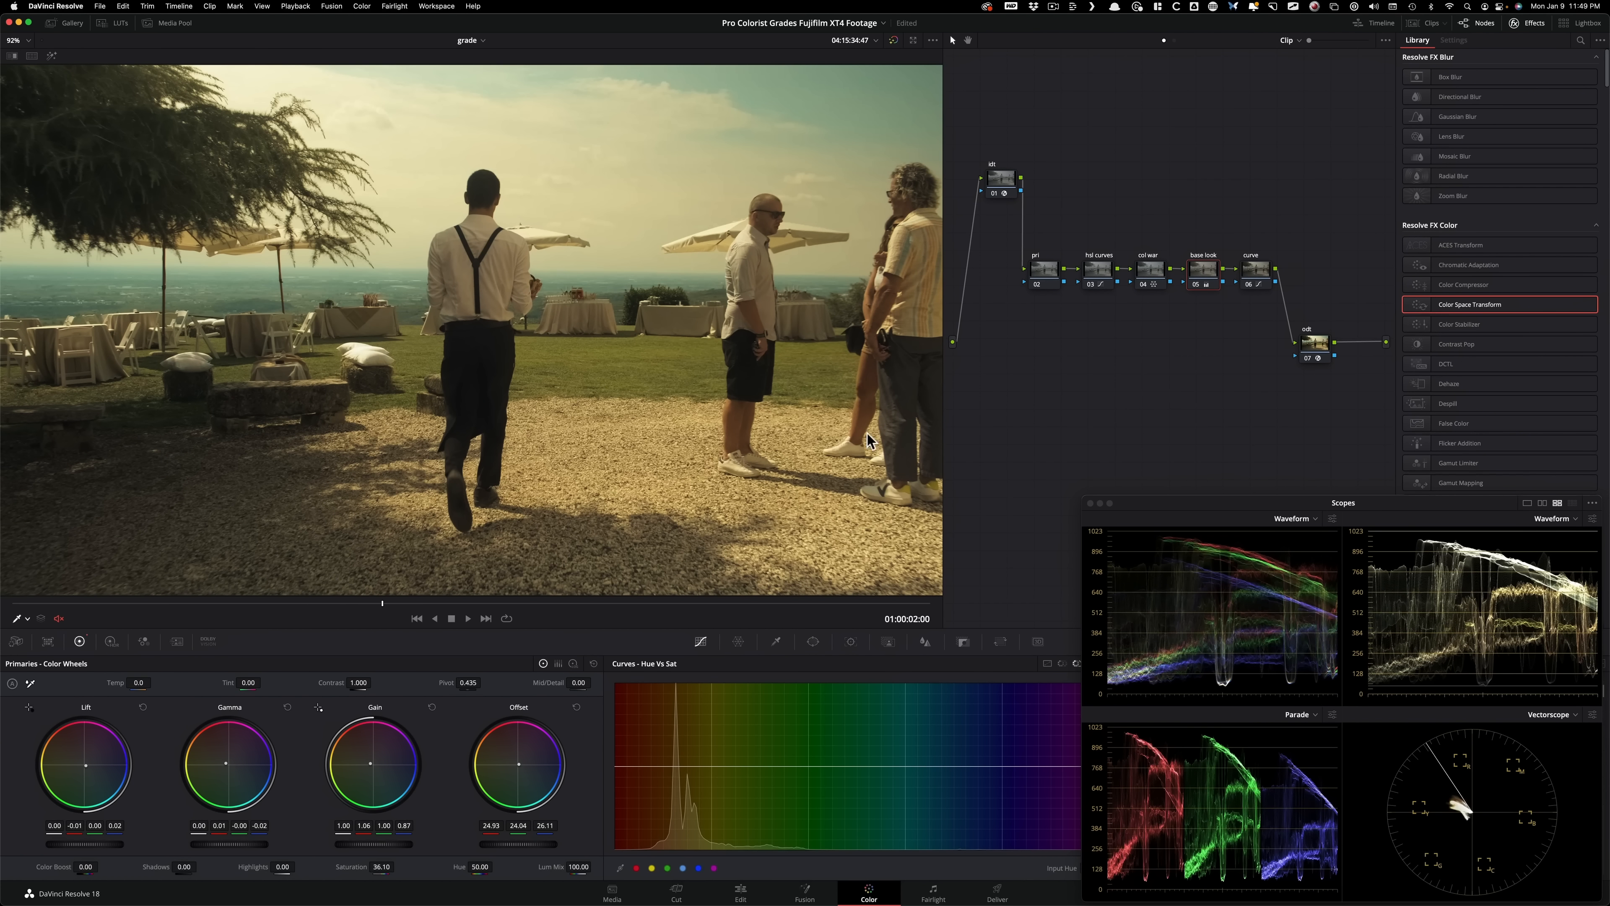
Step: Browse the gallery's WARM album and wipe the still of the woman standing in a room against the graded shot
click(66, 23)
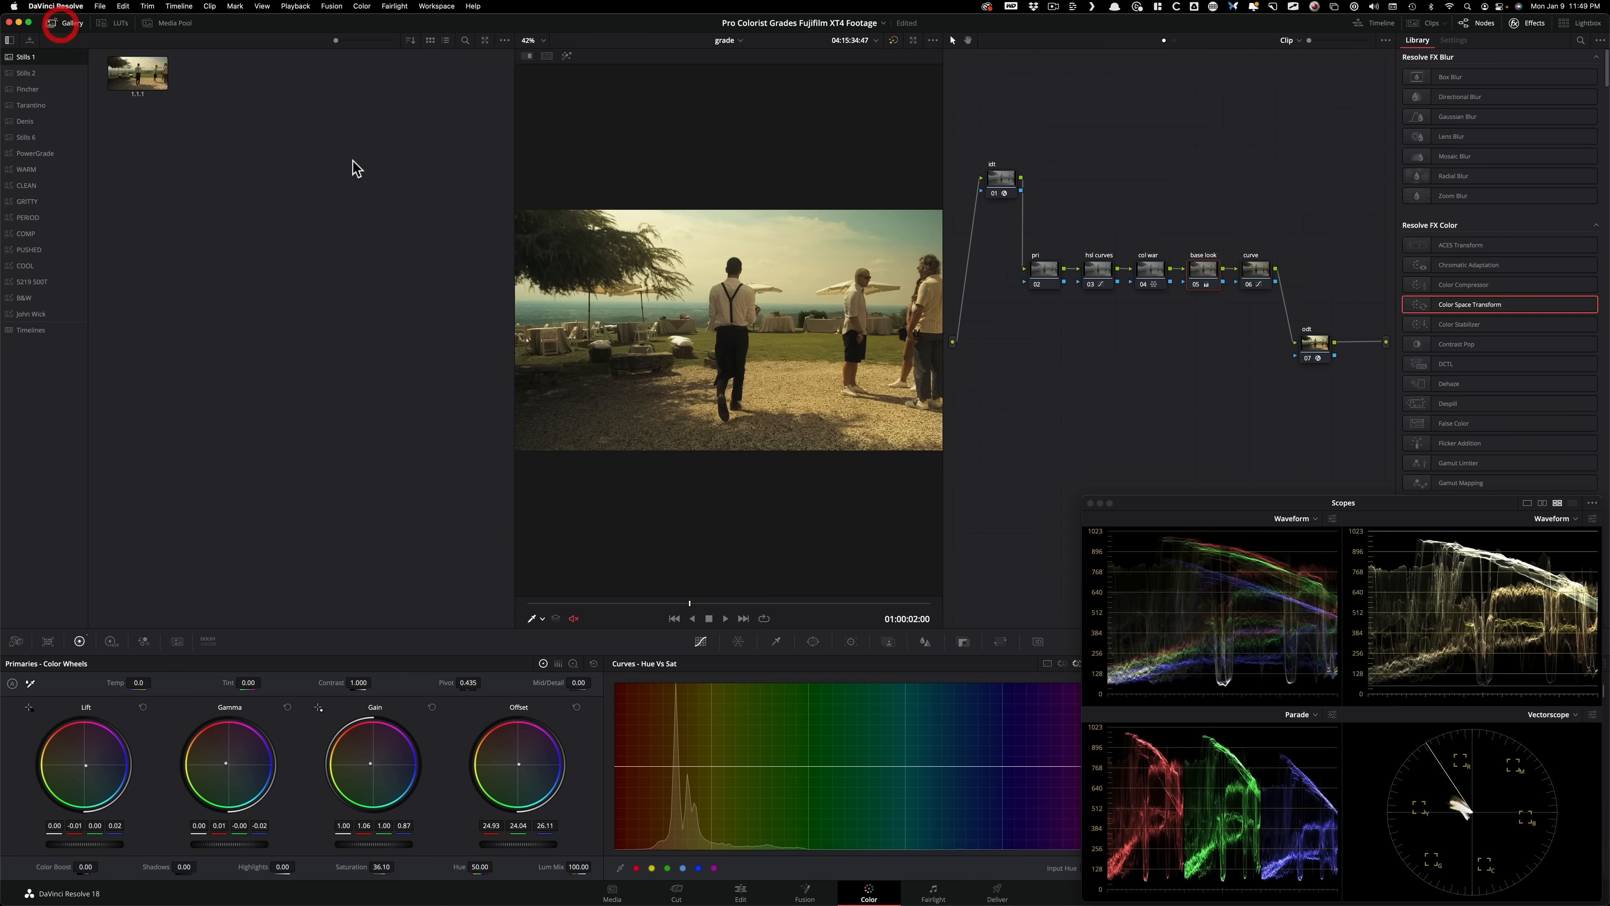
click(51, 169)
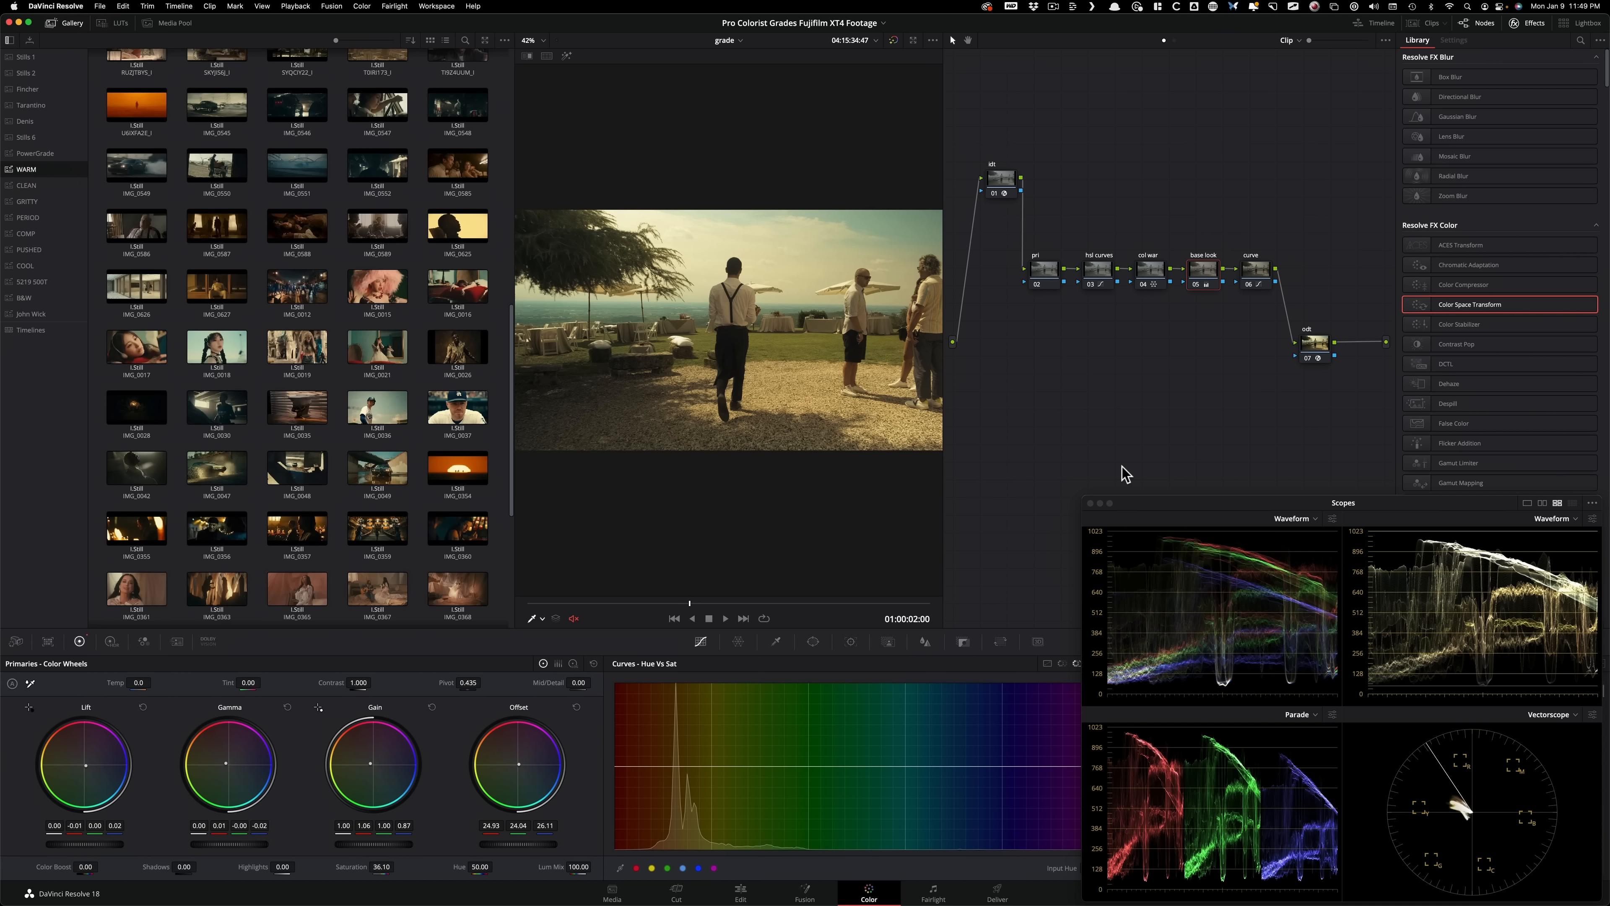
scroll(534, 406, up, 3)
scroll(534, 406, up, 5)
scroll(531, 343, up, 8)
double_click(458, 322)
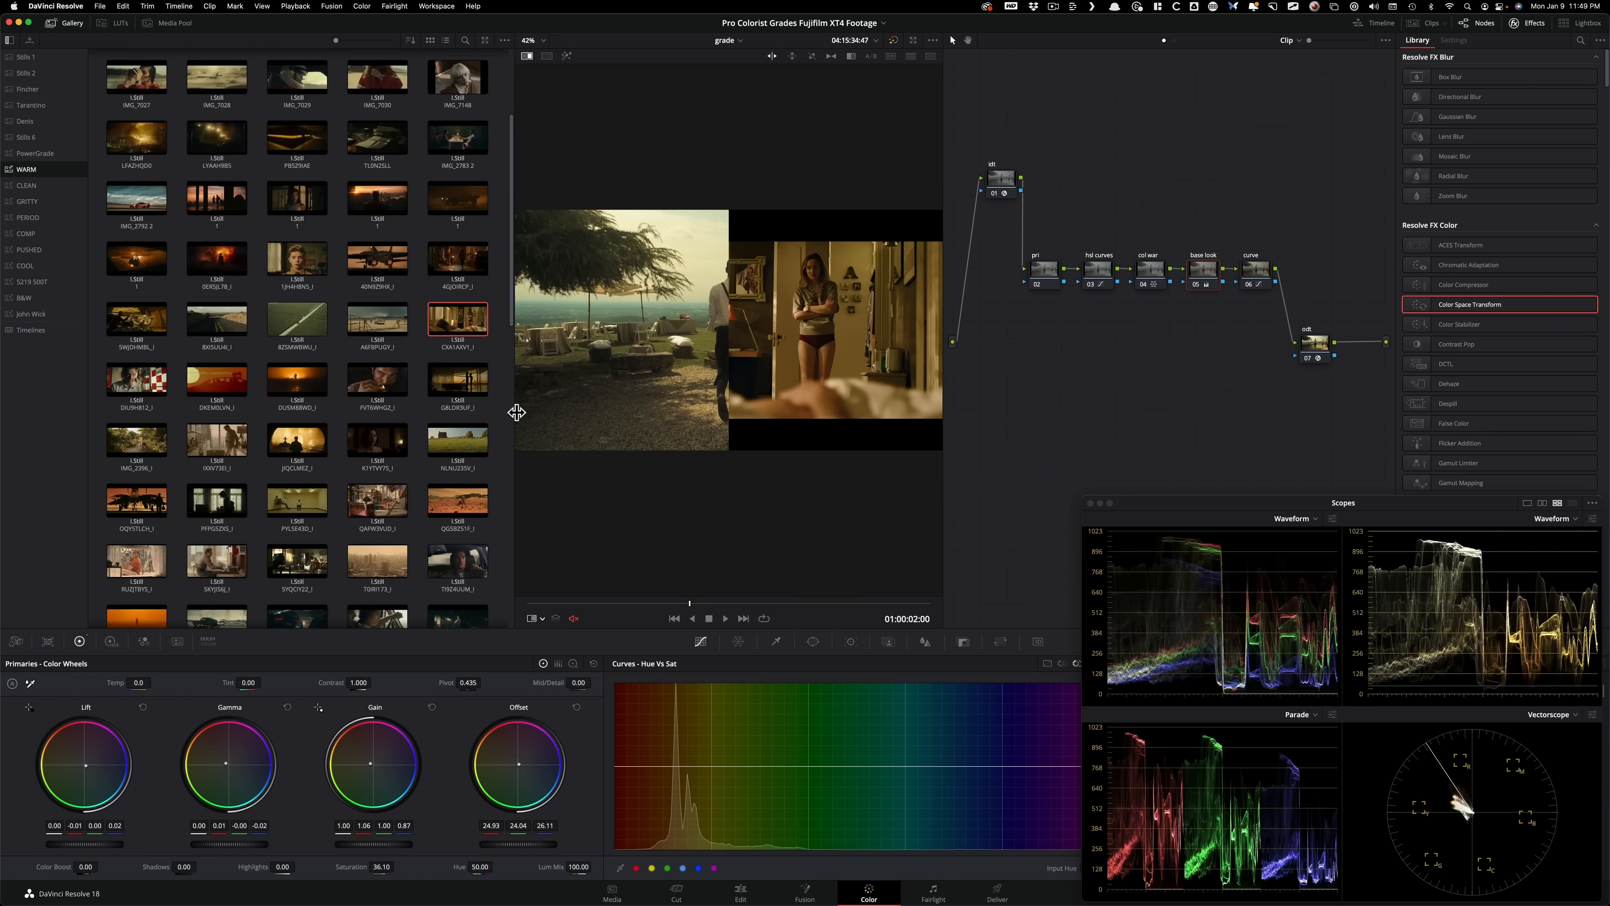
Step: Compare the shot with the reference still, with the base look off and on, and in both split-screen and wipe views
key(super+d)
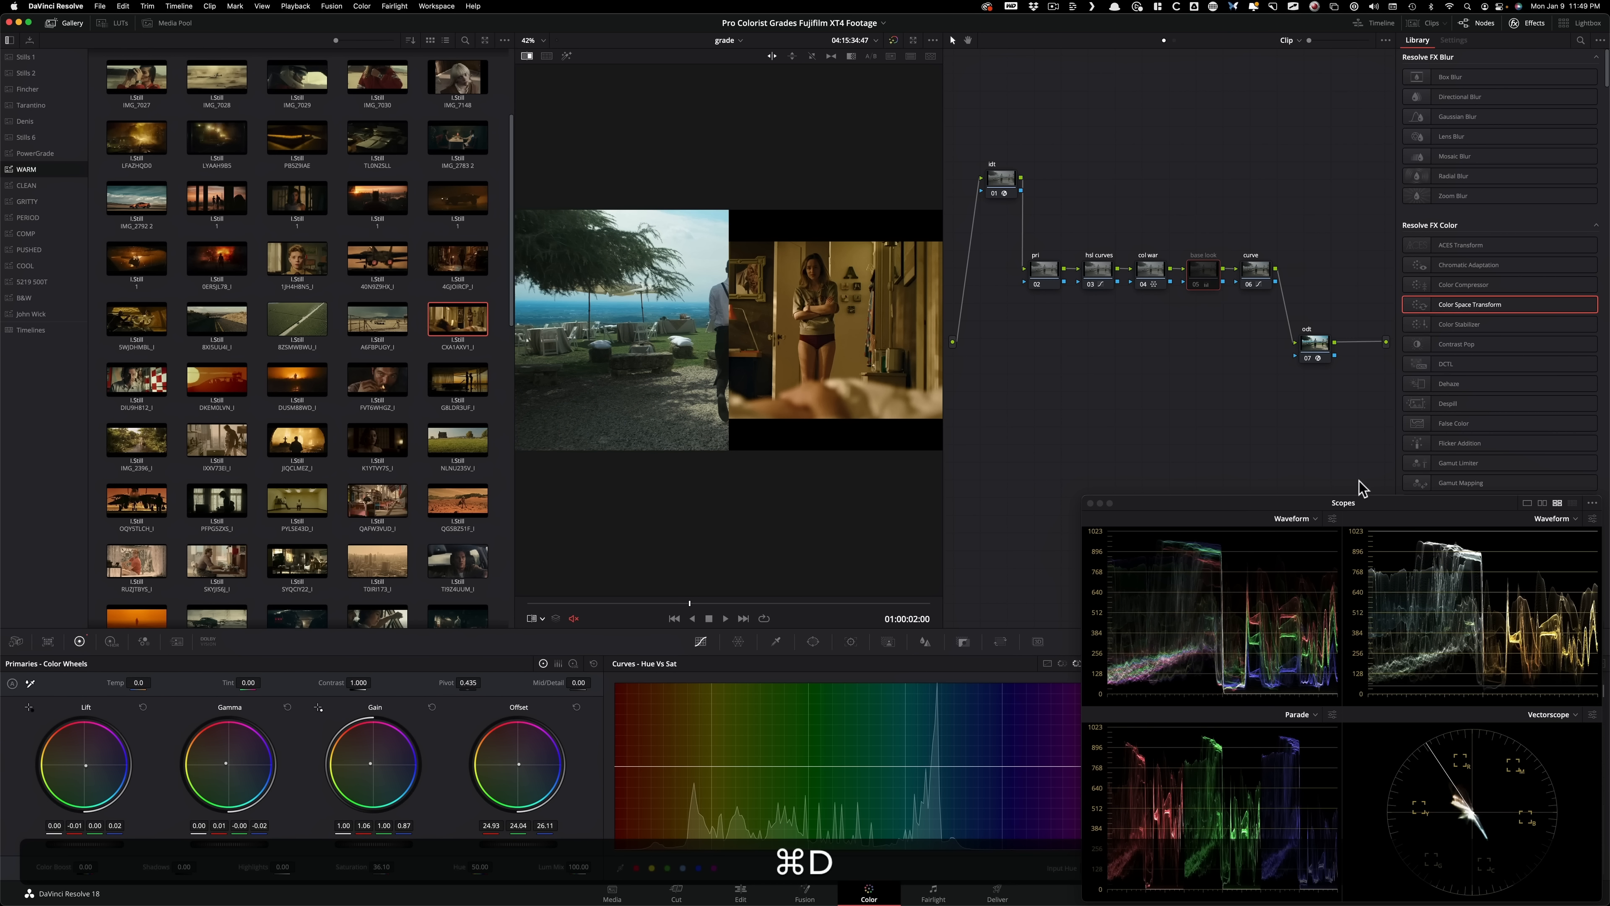
key(super+d)
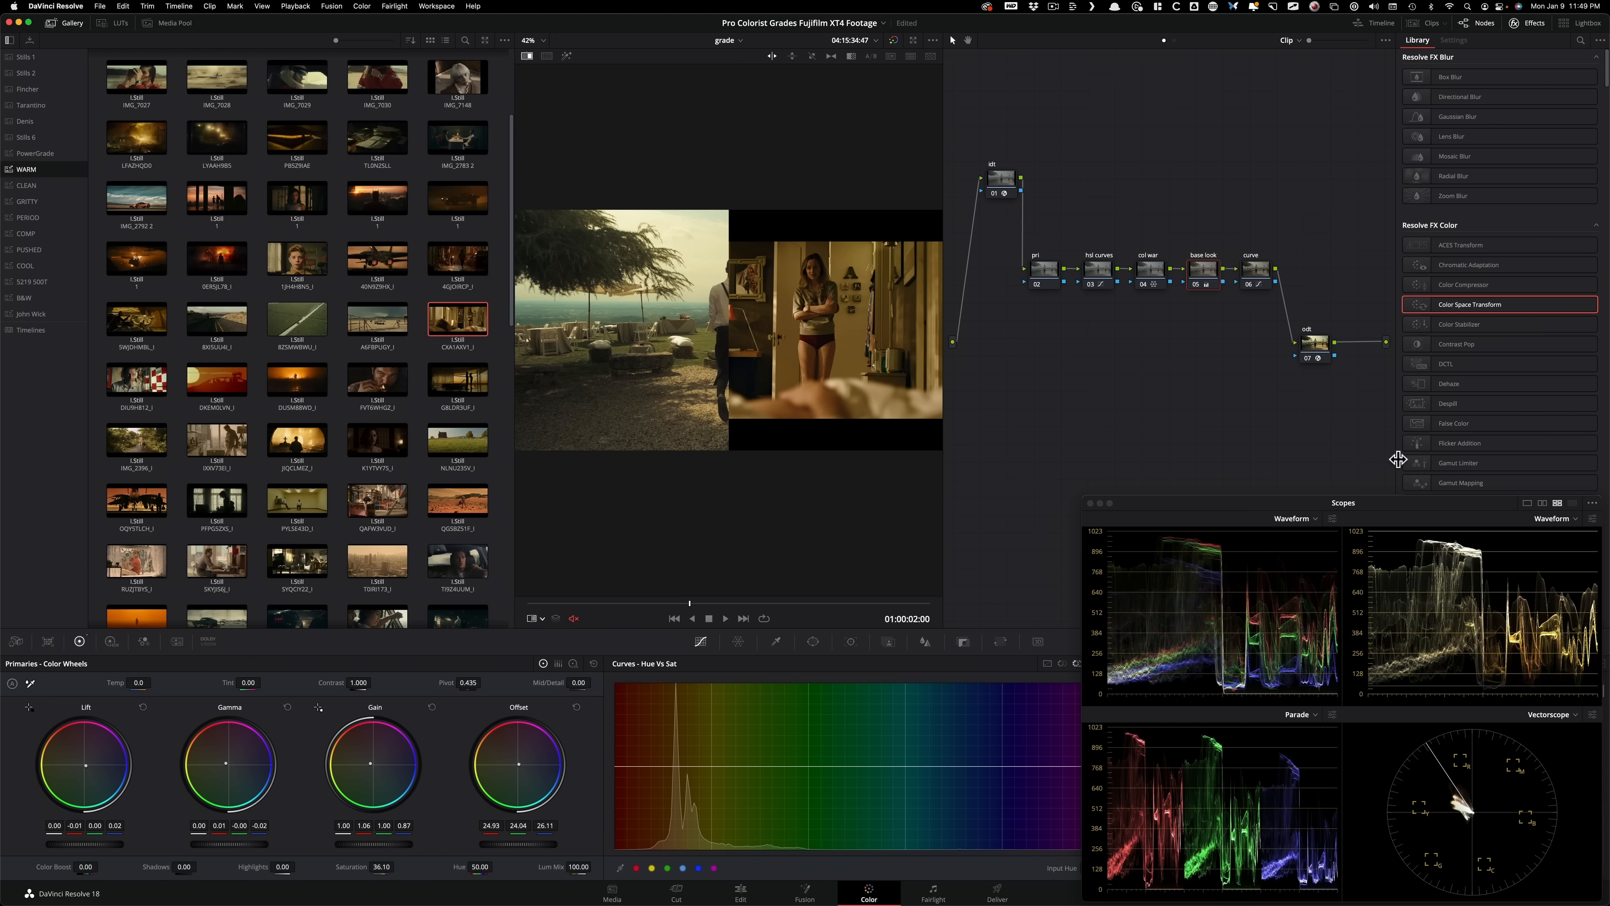
key(alt+super+w)
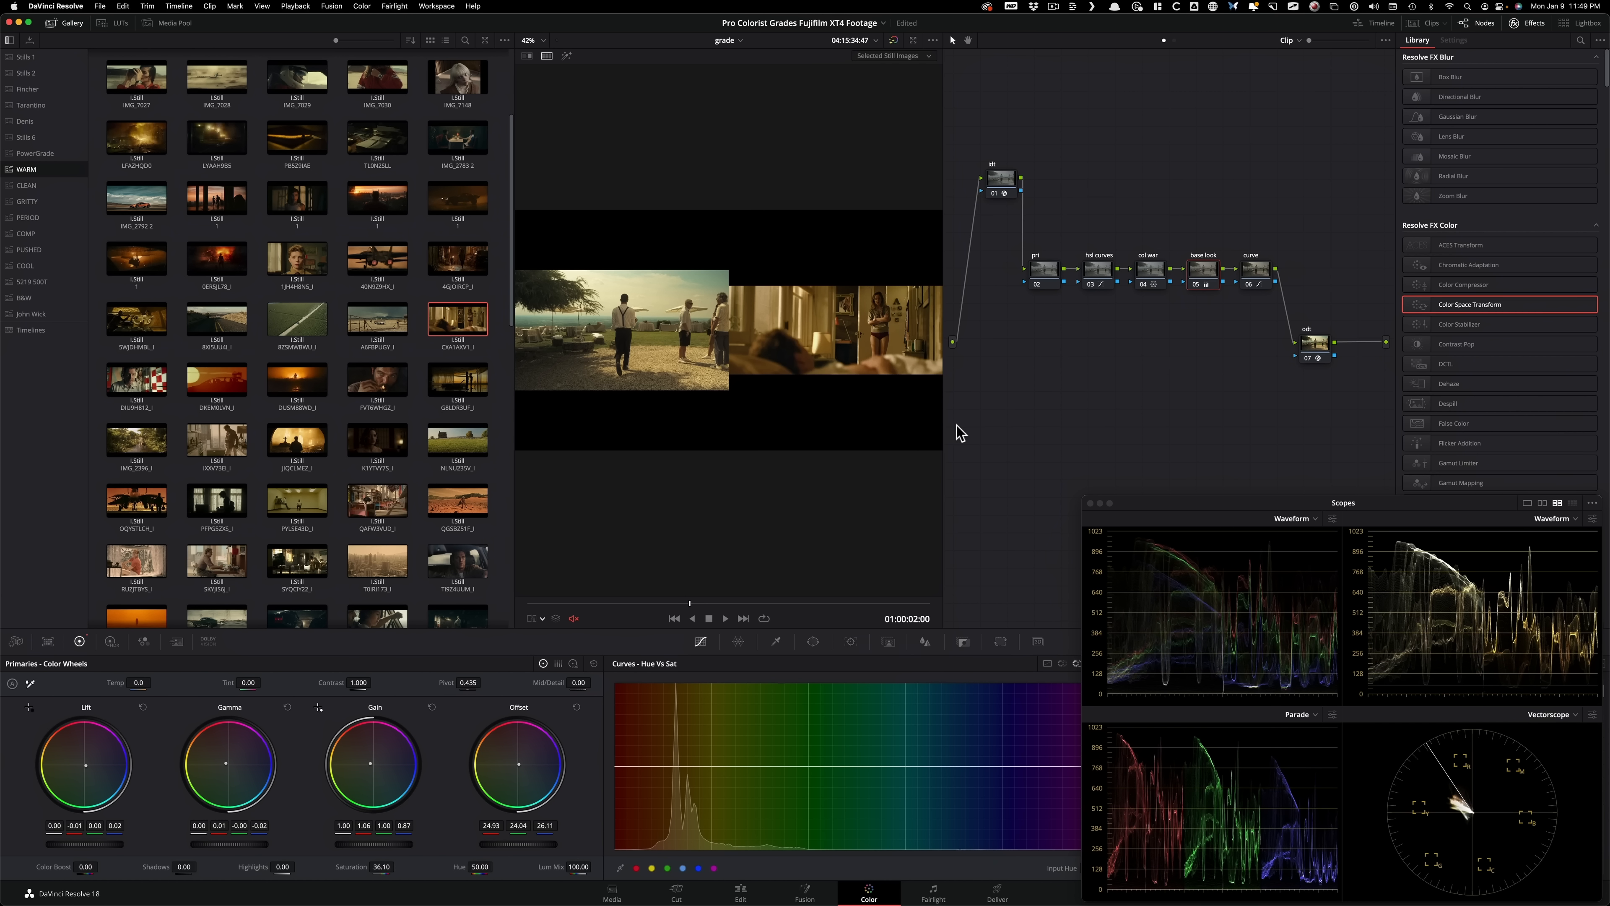
key(super+w)
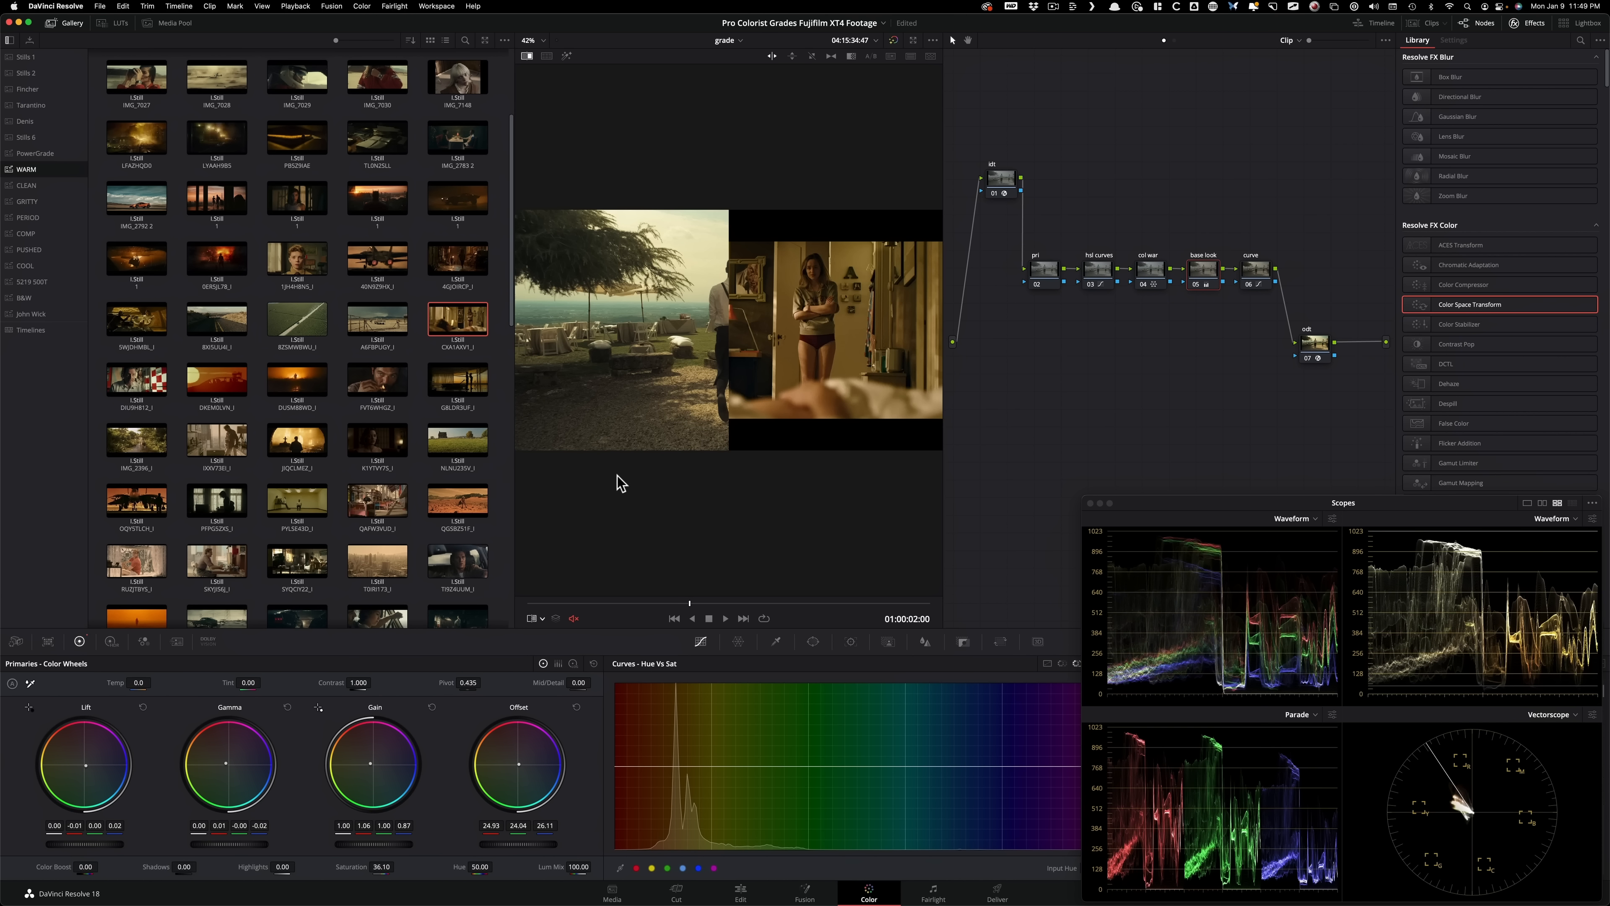
Step: Compare the graded shot with the warm kitchen, dirt road, highway, cigarette and standing woman stills, switching from wipe to split screen
click(217, 439)
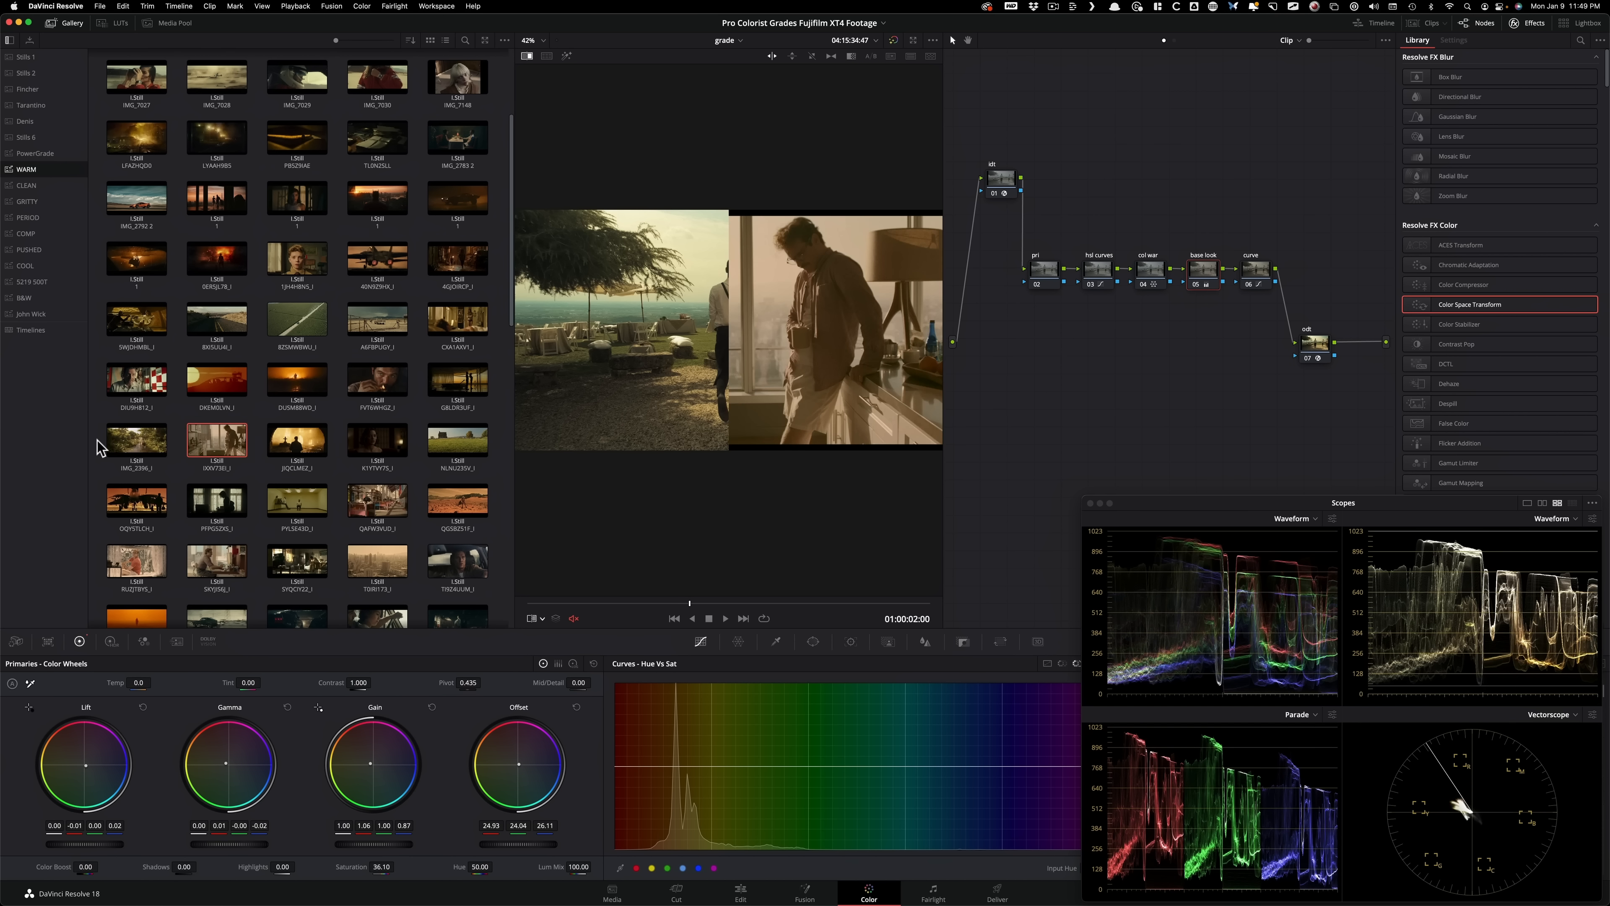
click(117, 445)
key(alt+super+w)
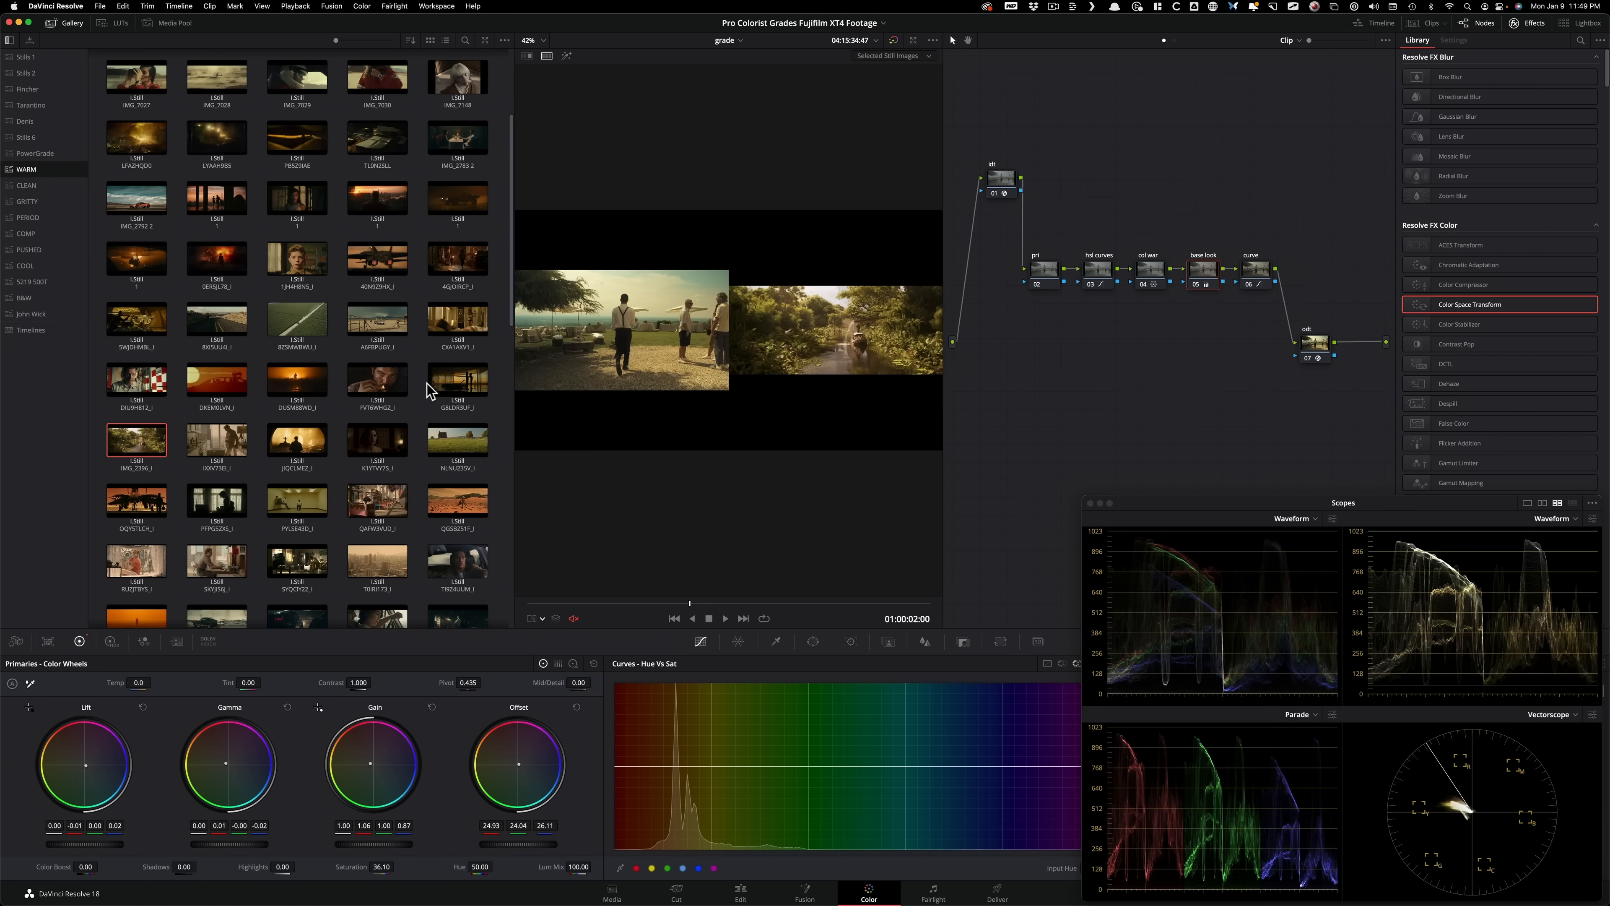
click(217, 322)
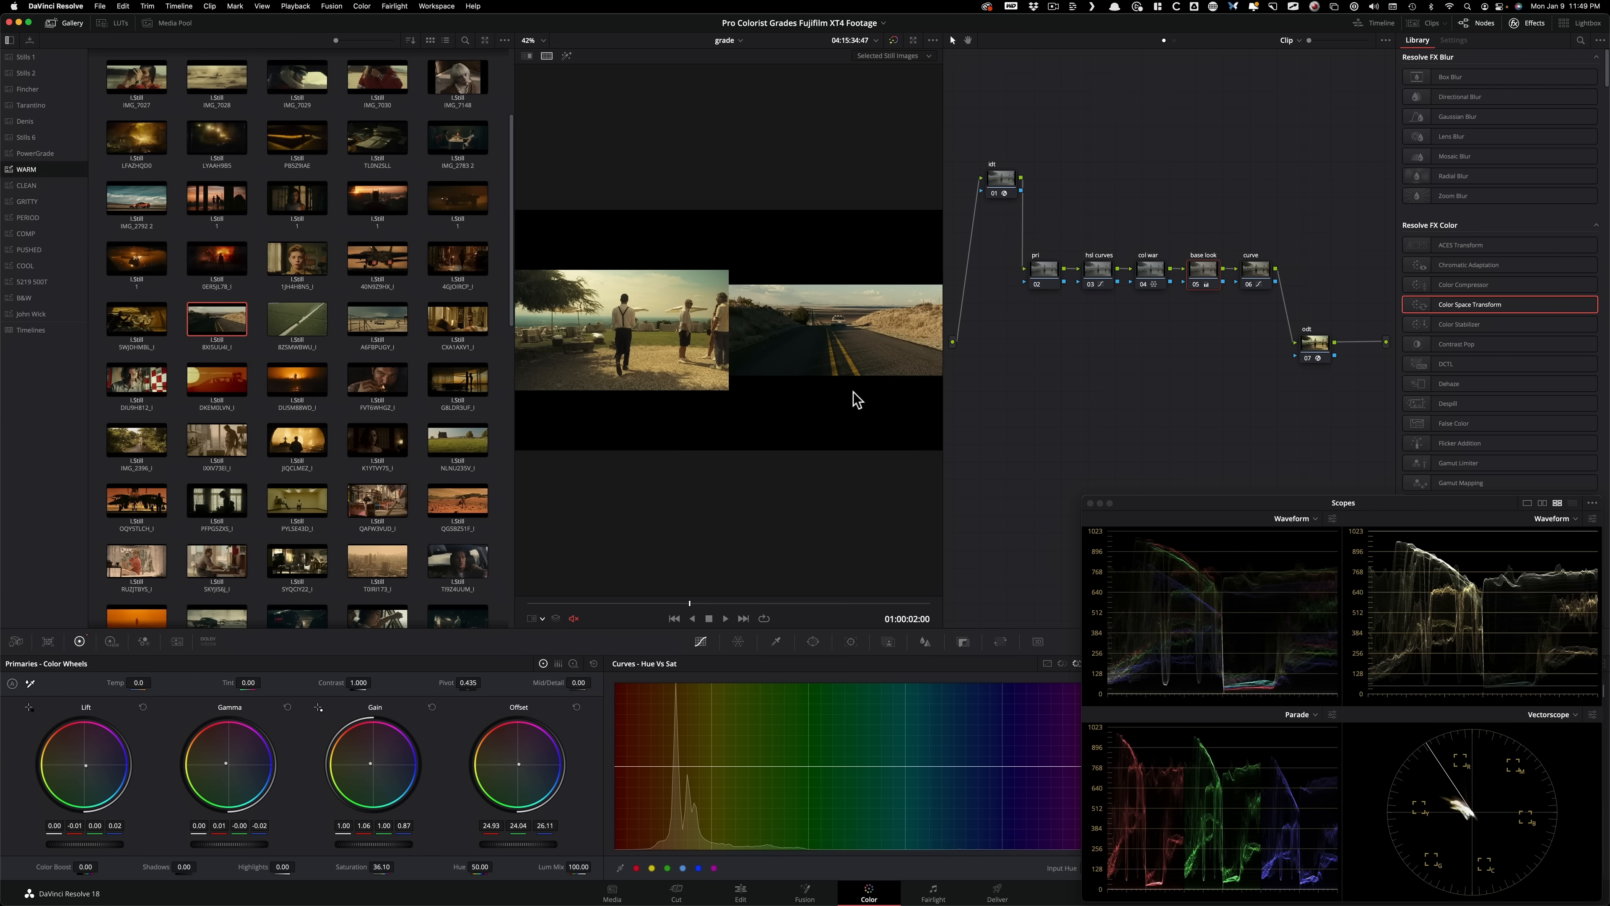
click(378, 381)
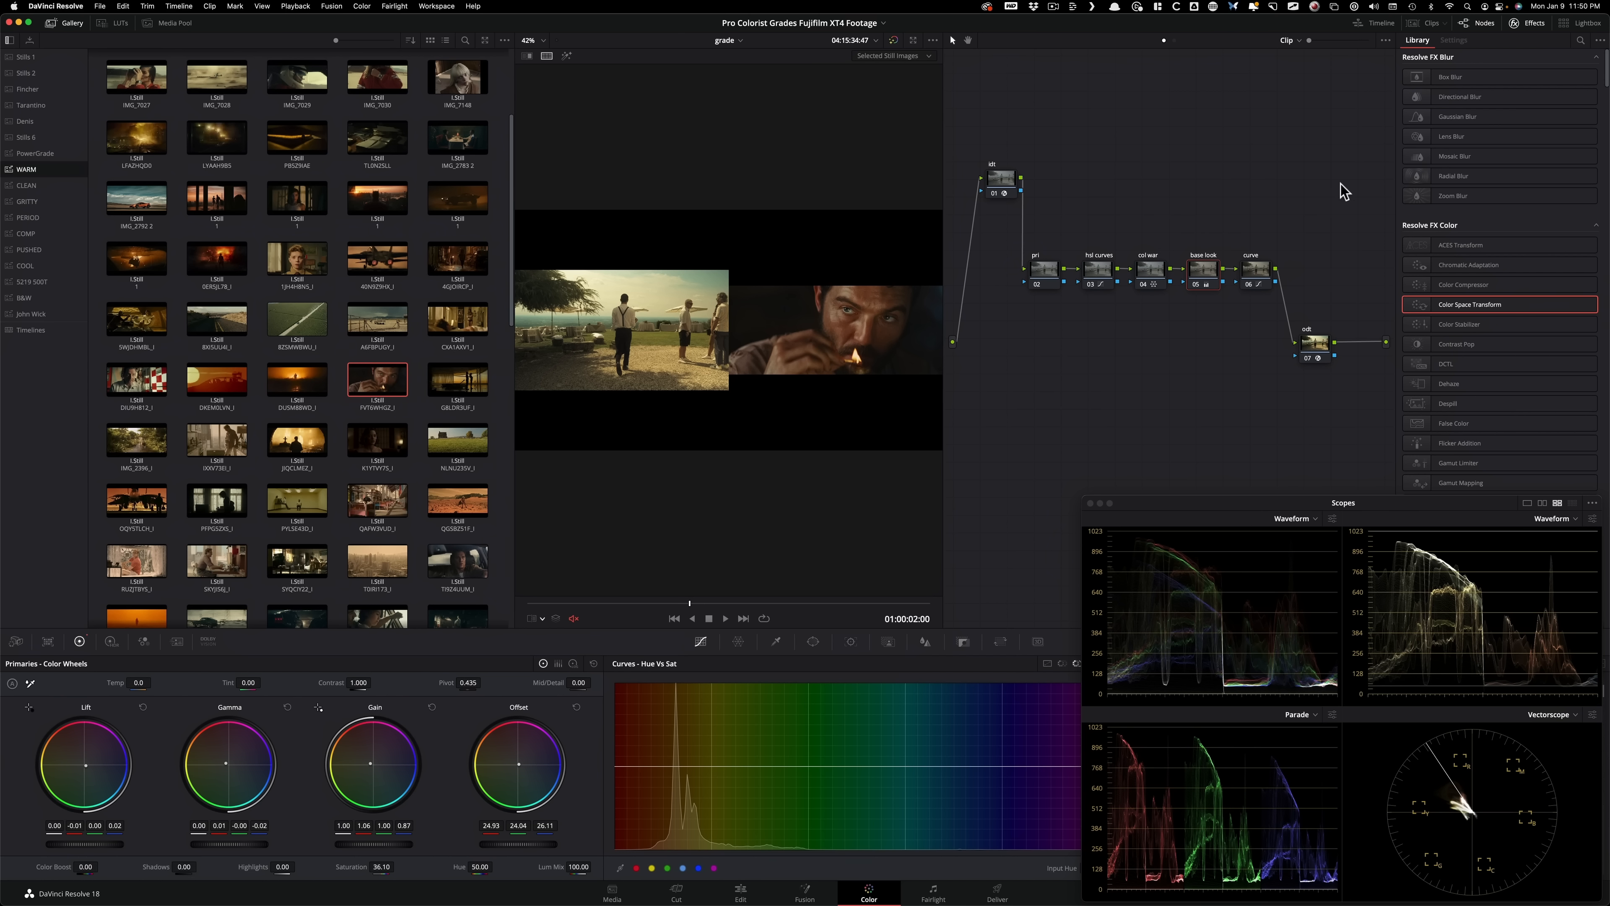
click(462, 330)
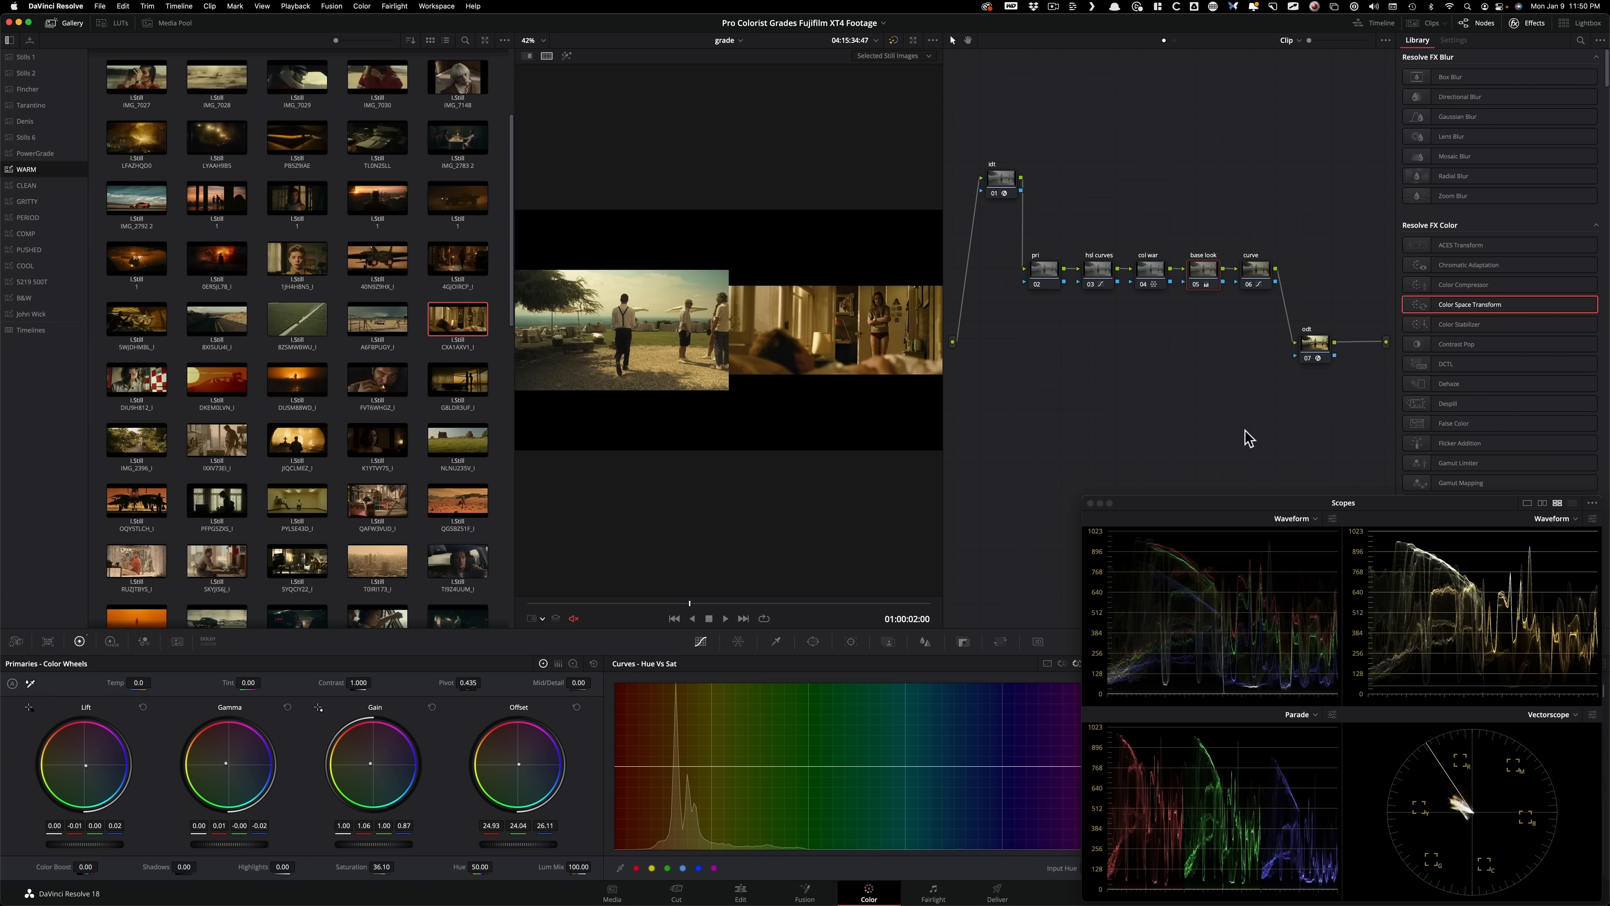
Step: On the curve node's custom curve, raise the upper highlight point slightly, lower the midtone point, and check the shot with the node off and on
click(1253, 282)
click(1050, 666)
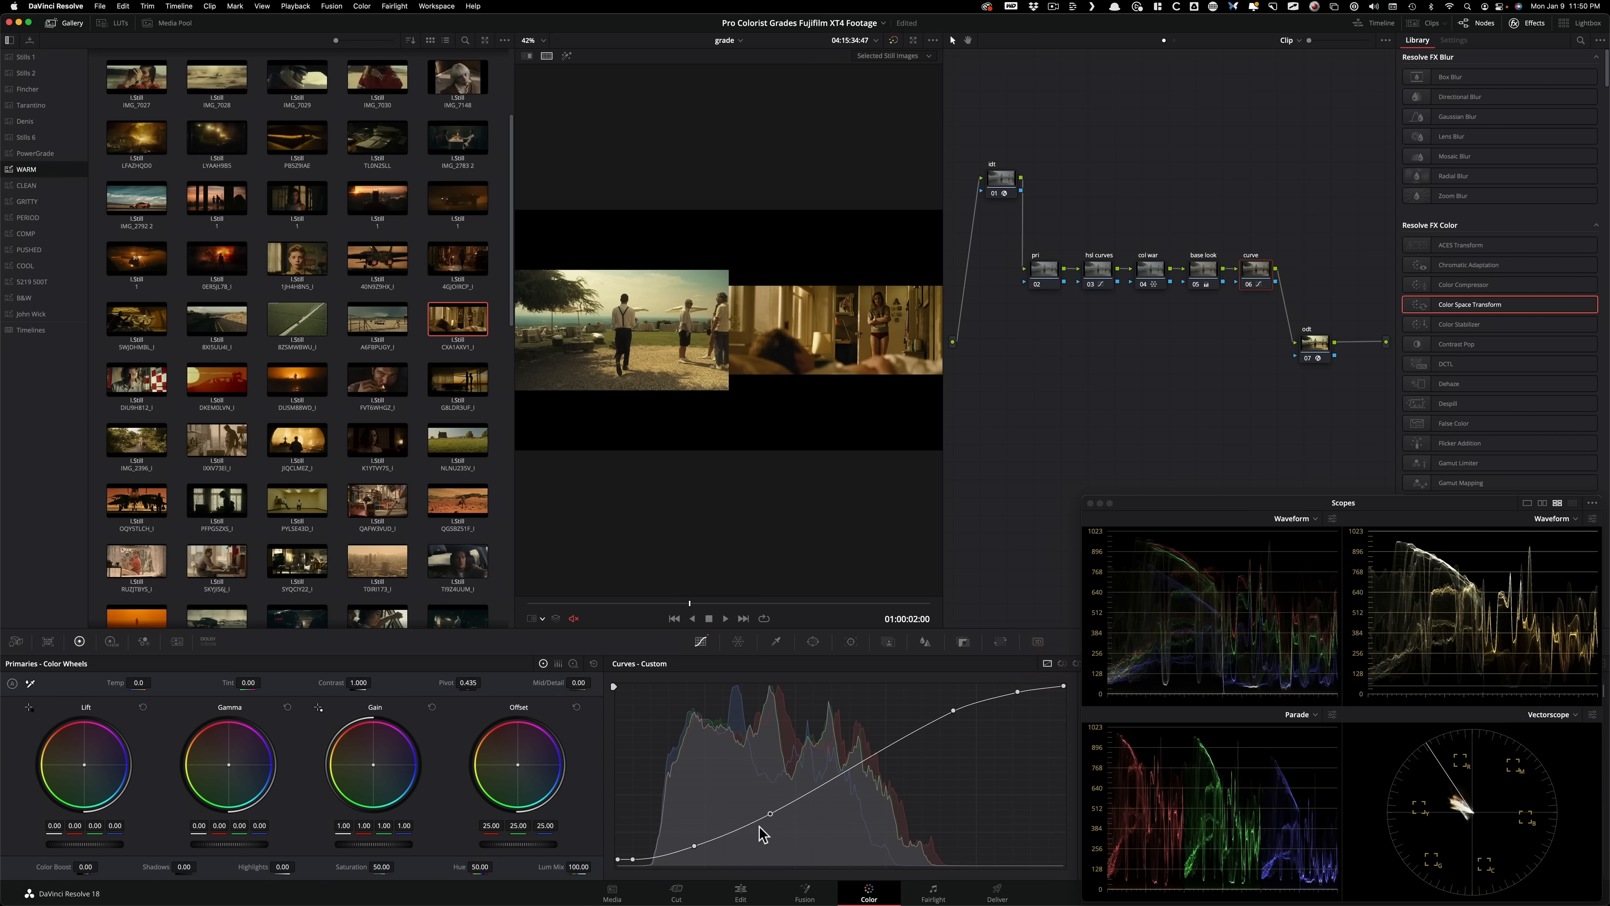
click(694, 847)
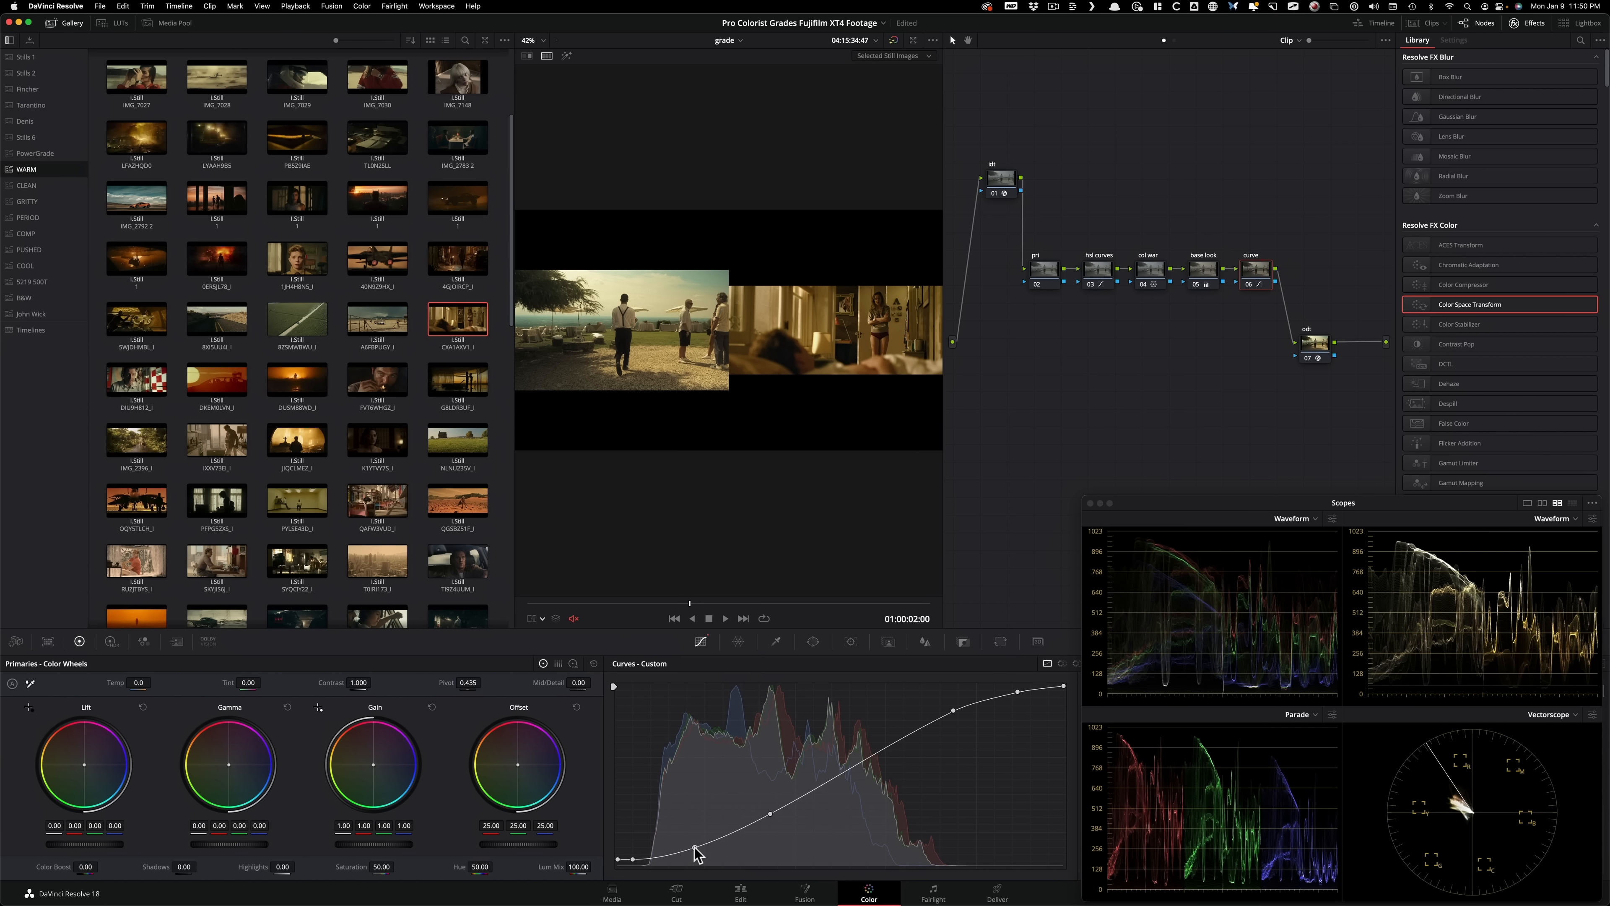
drag(953, 711, 960, 706)
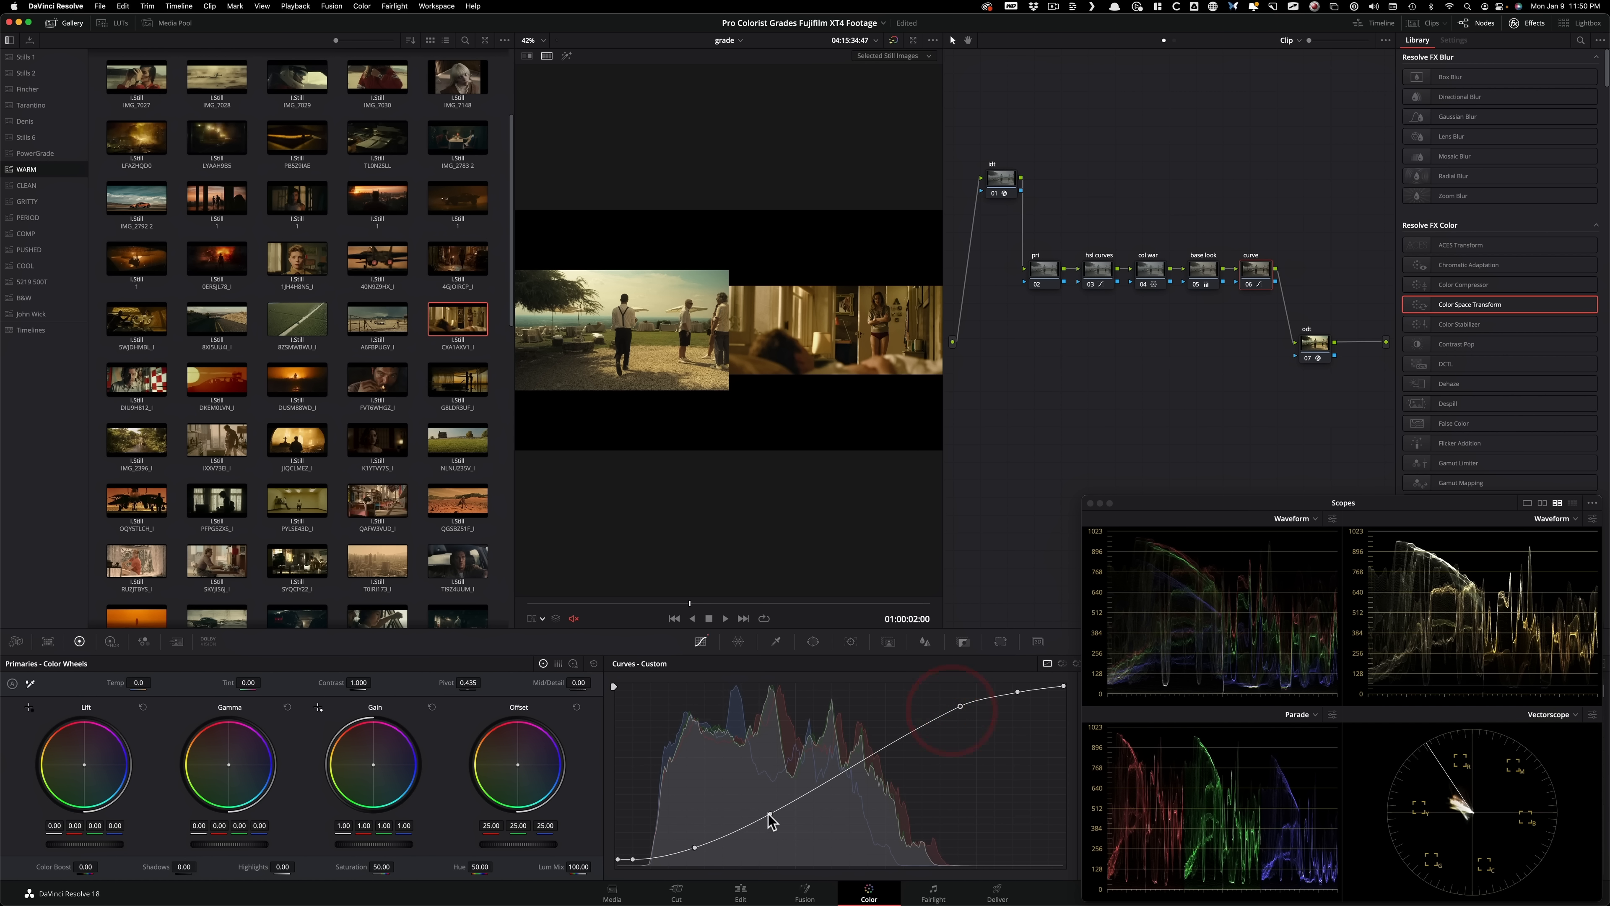
drag(772, 812, 774, 815)
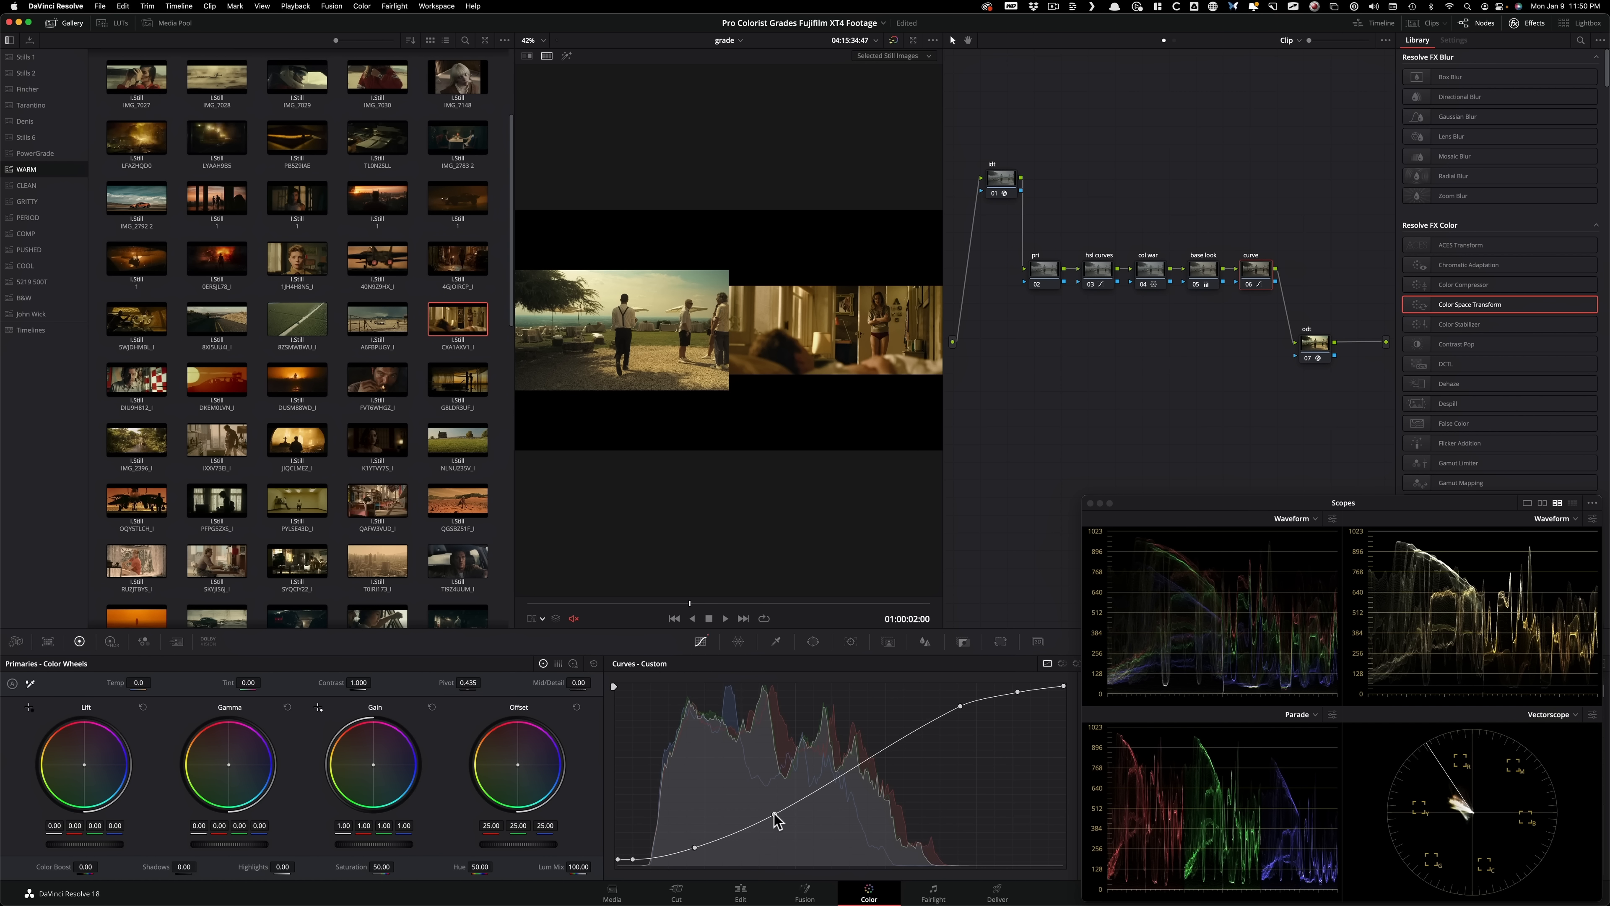
drag(960, 706, 956, 704)
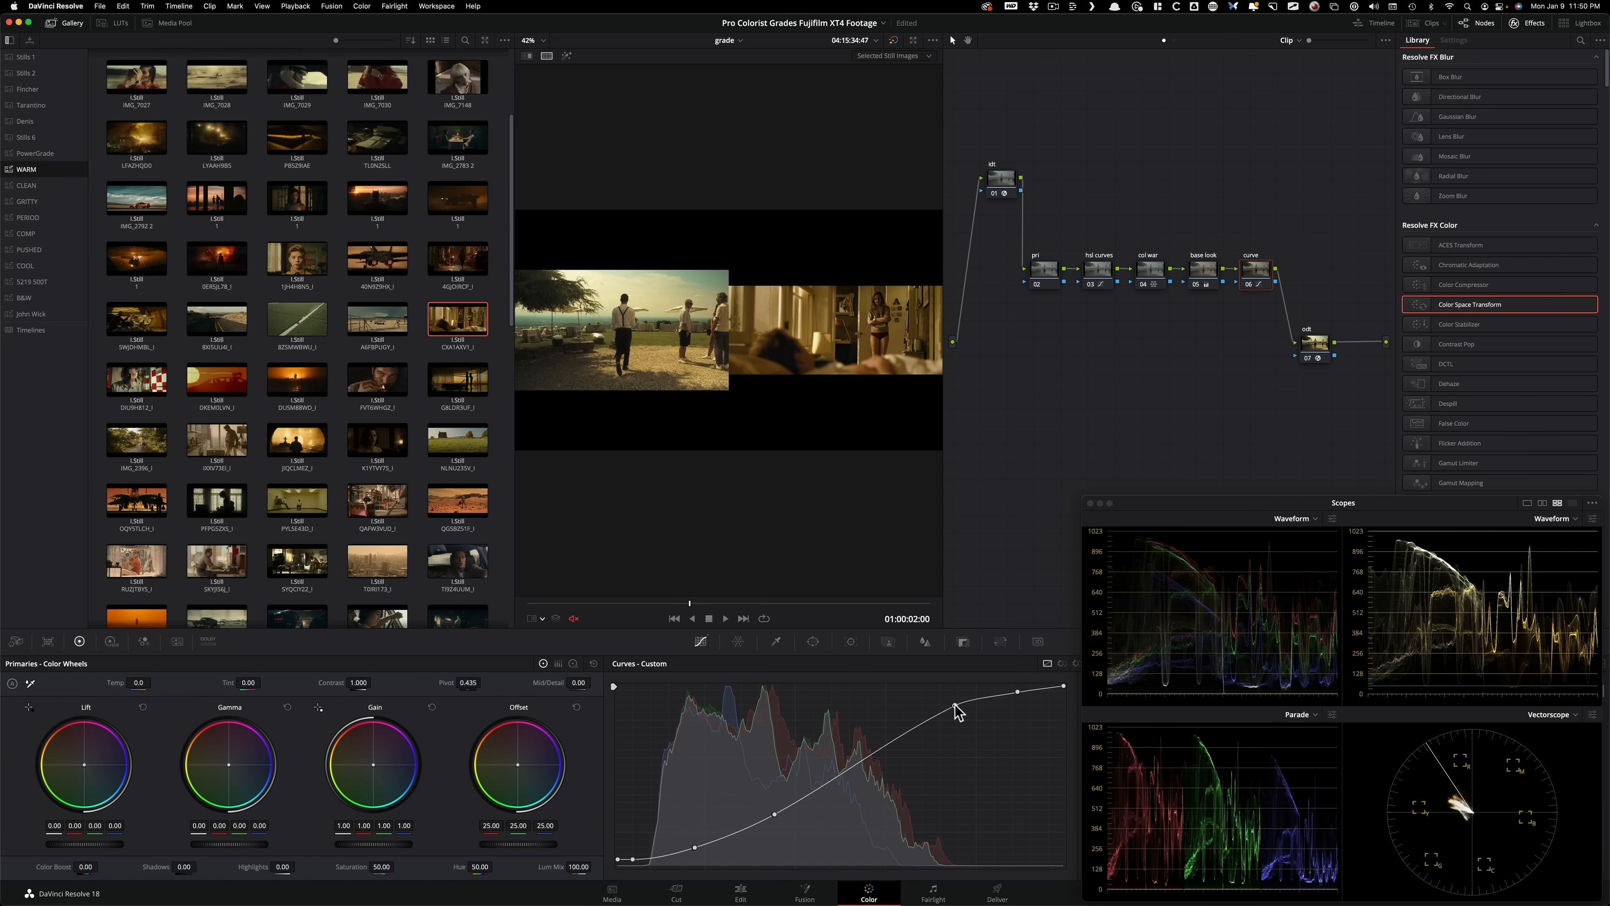
key(super+d)
key(super+d)
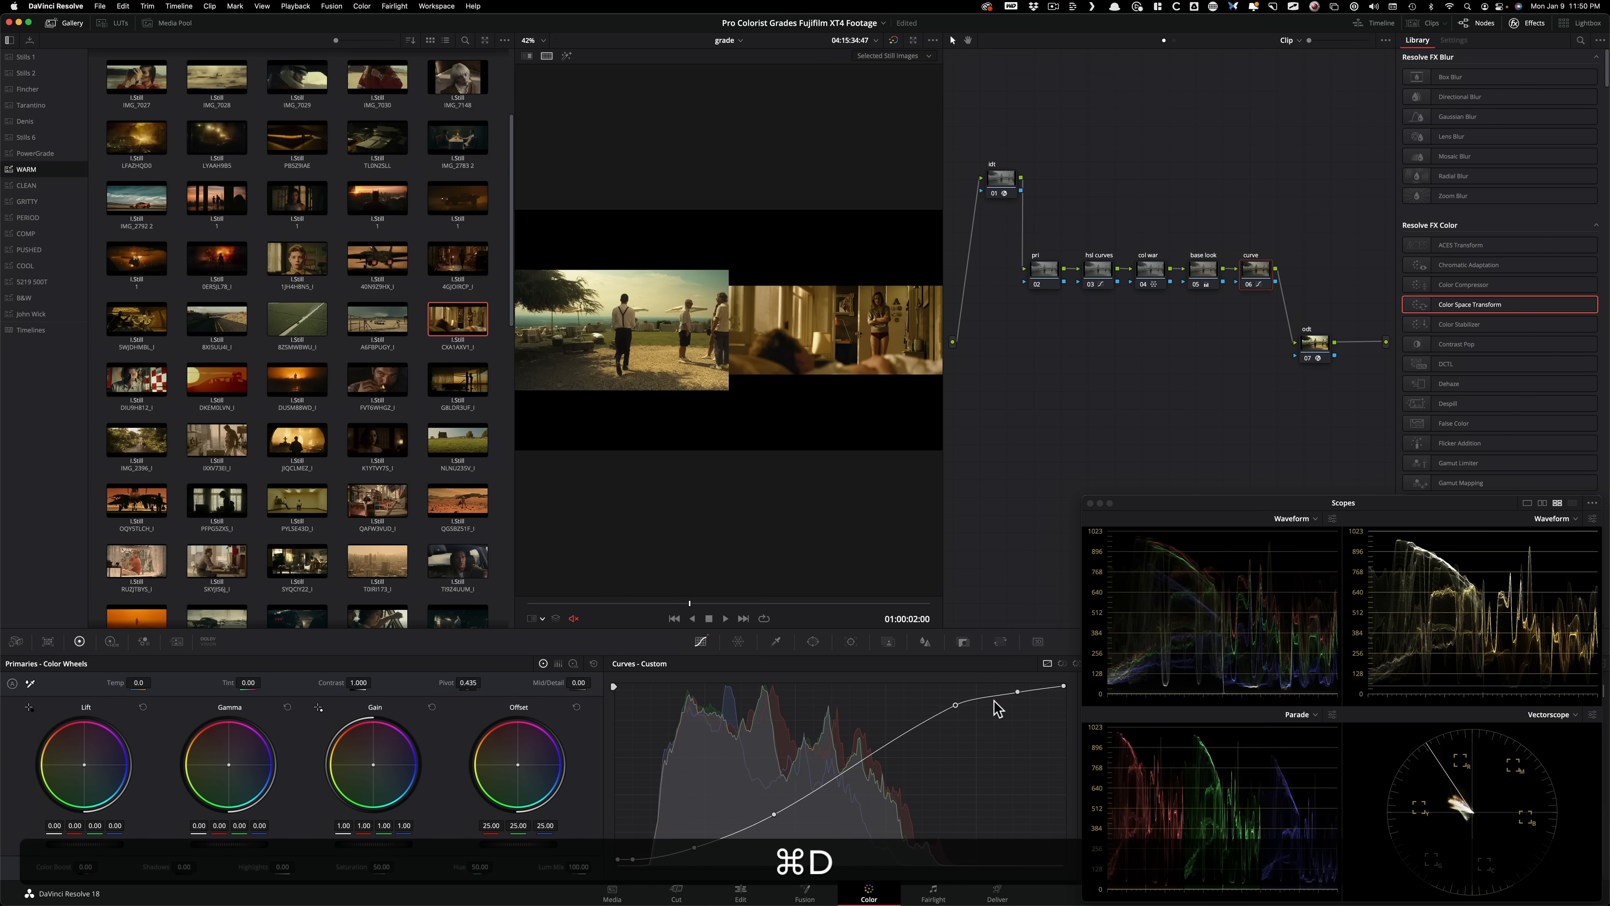
Step: Set the base look node's saturation to 33.50 and gain to 1.08 red, 1.00 green and 0.85 blue, then turn off the still comparison
click(1196, 269)
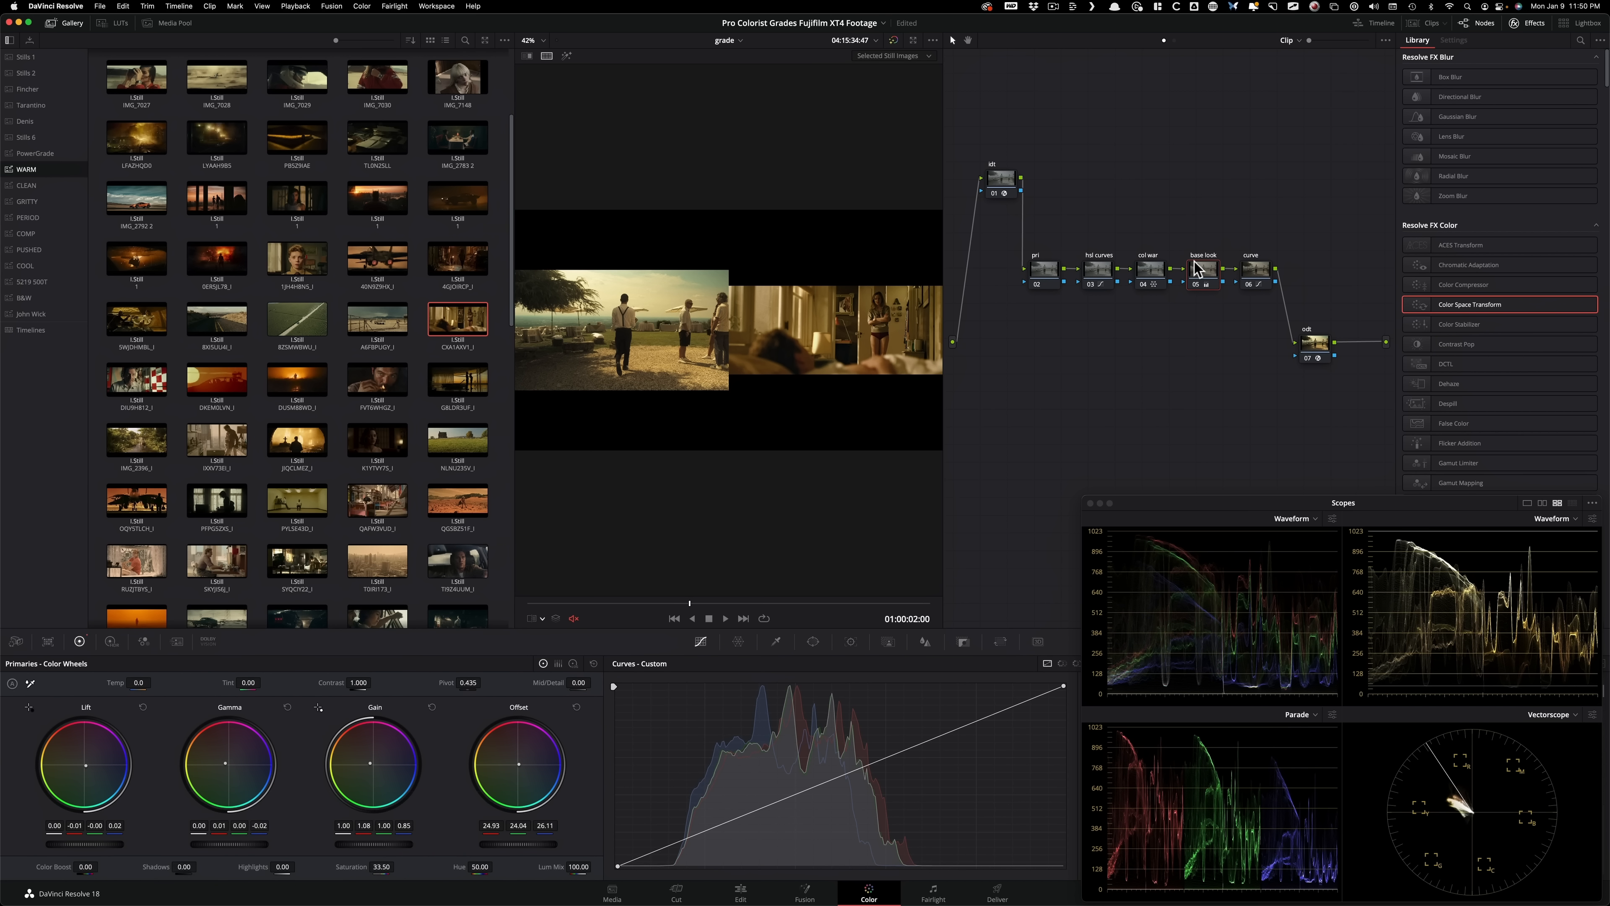
key(super+w)
key(super+w)
key(super+w)
key(super+w)
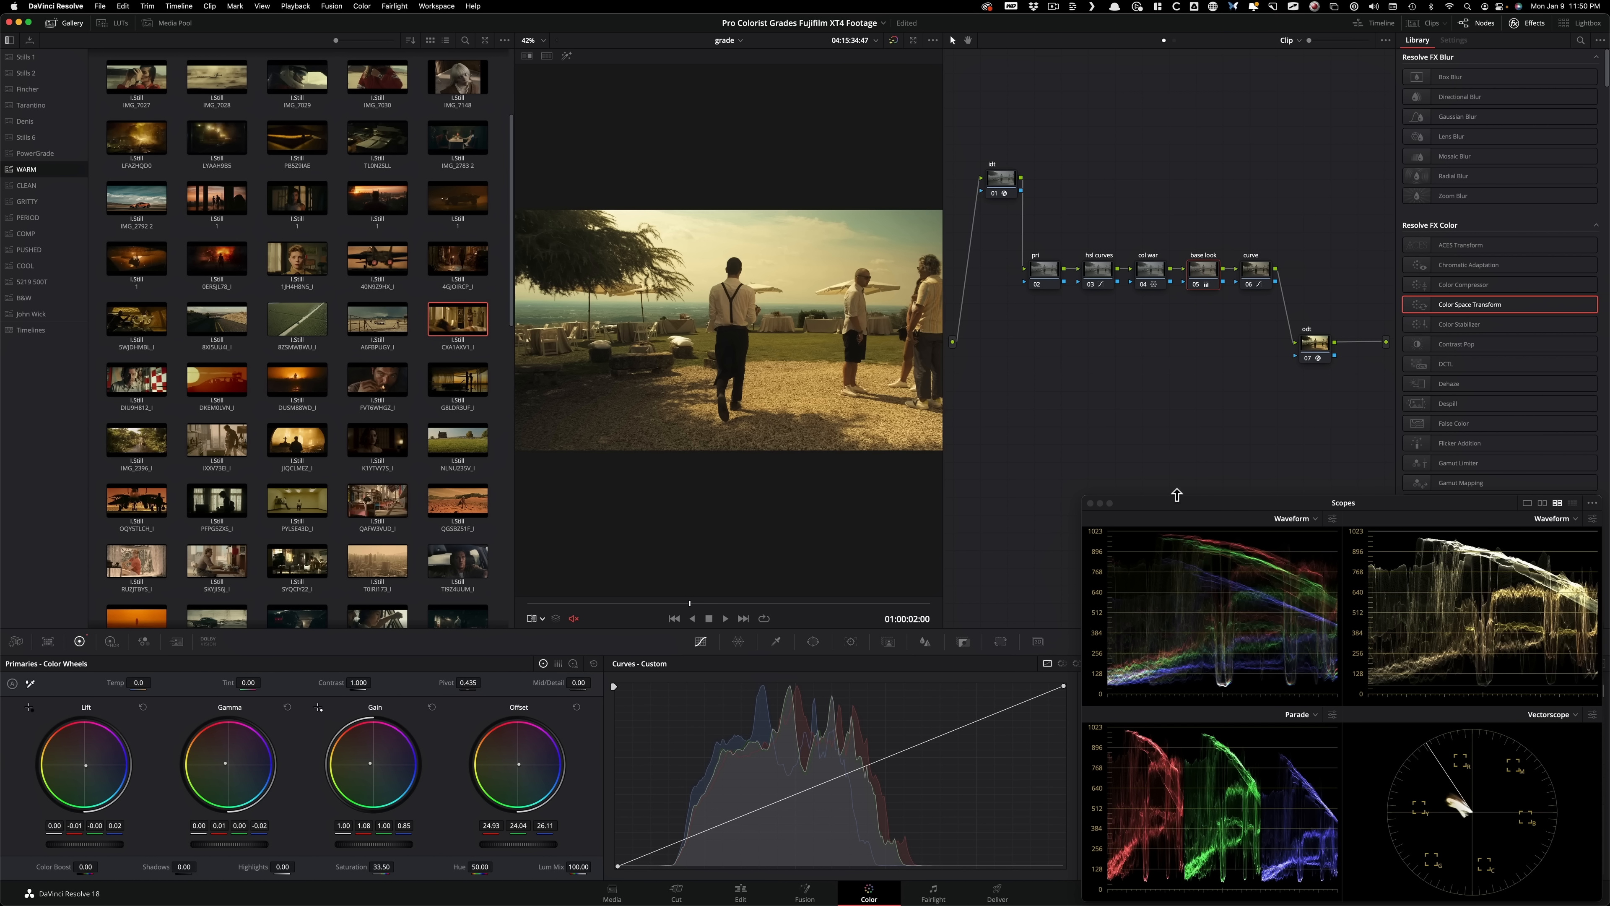
Step: Set the base look's highlights to -12.07 while comparing the frame with the node off and on
key(super+d)
key(super+d)
key(super+d)
key(super+d)
key(super+d)
key(super+d)
key(super+d)
key(super+d)
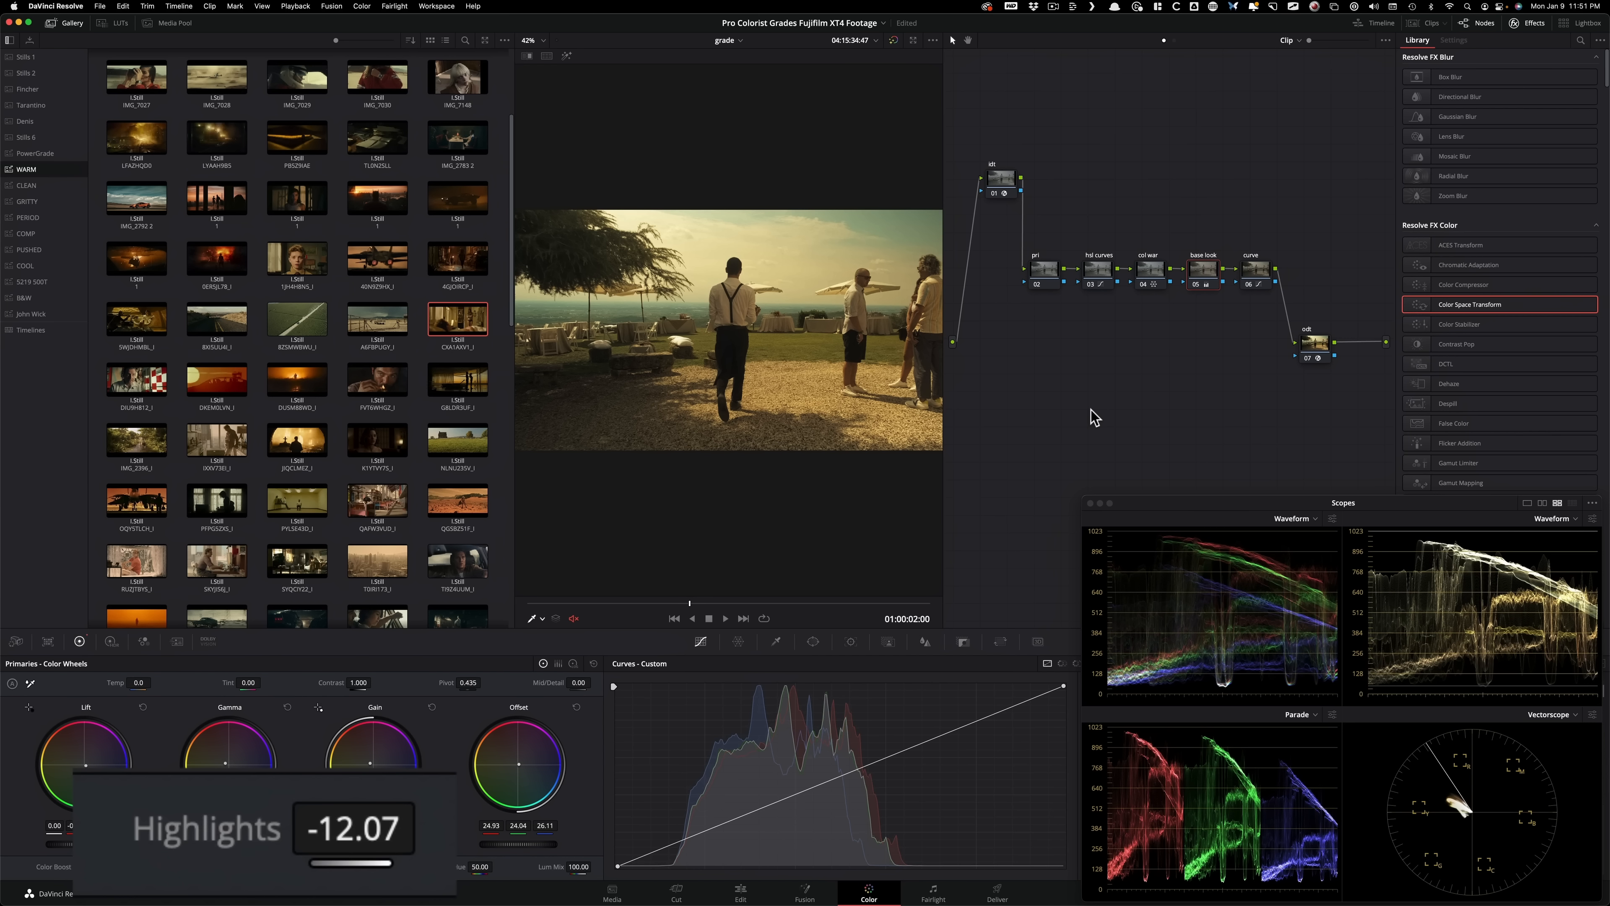
Step: Hide the gallery to enlarge the viewer and compare the frame with the base look off and on
click(79, 23)
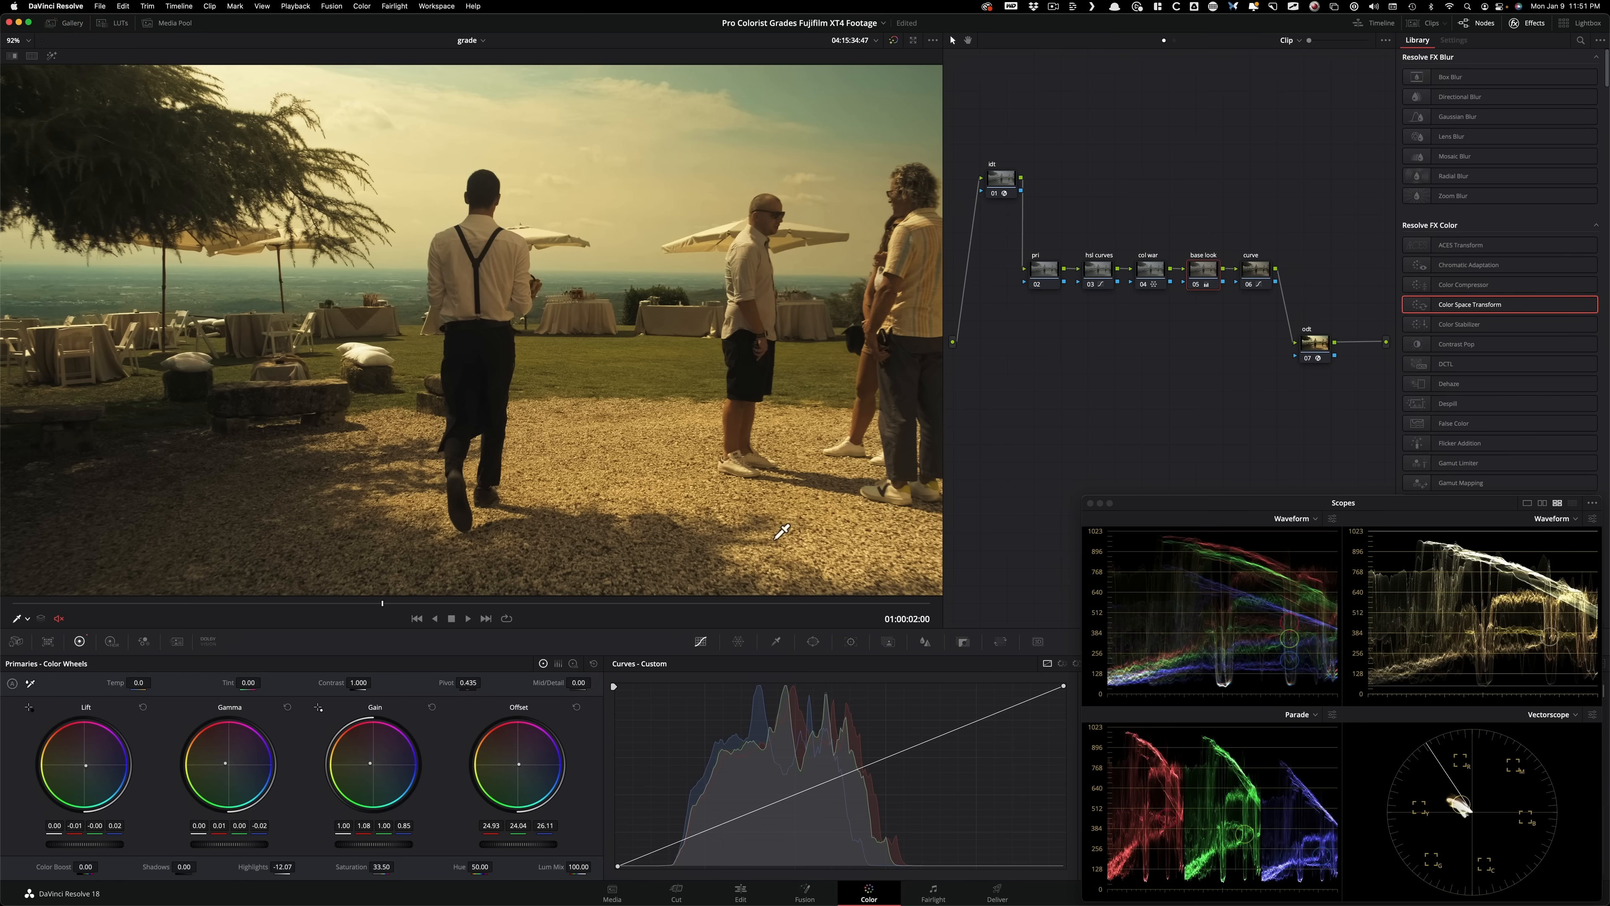
key(super+d)
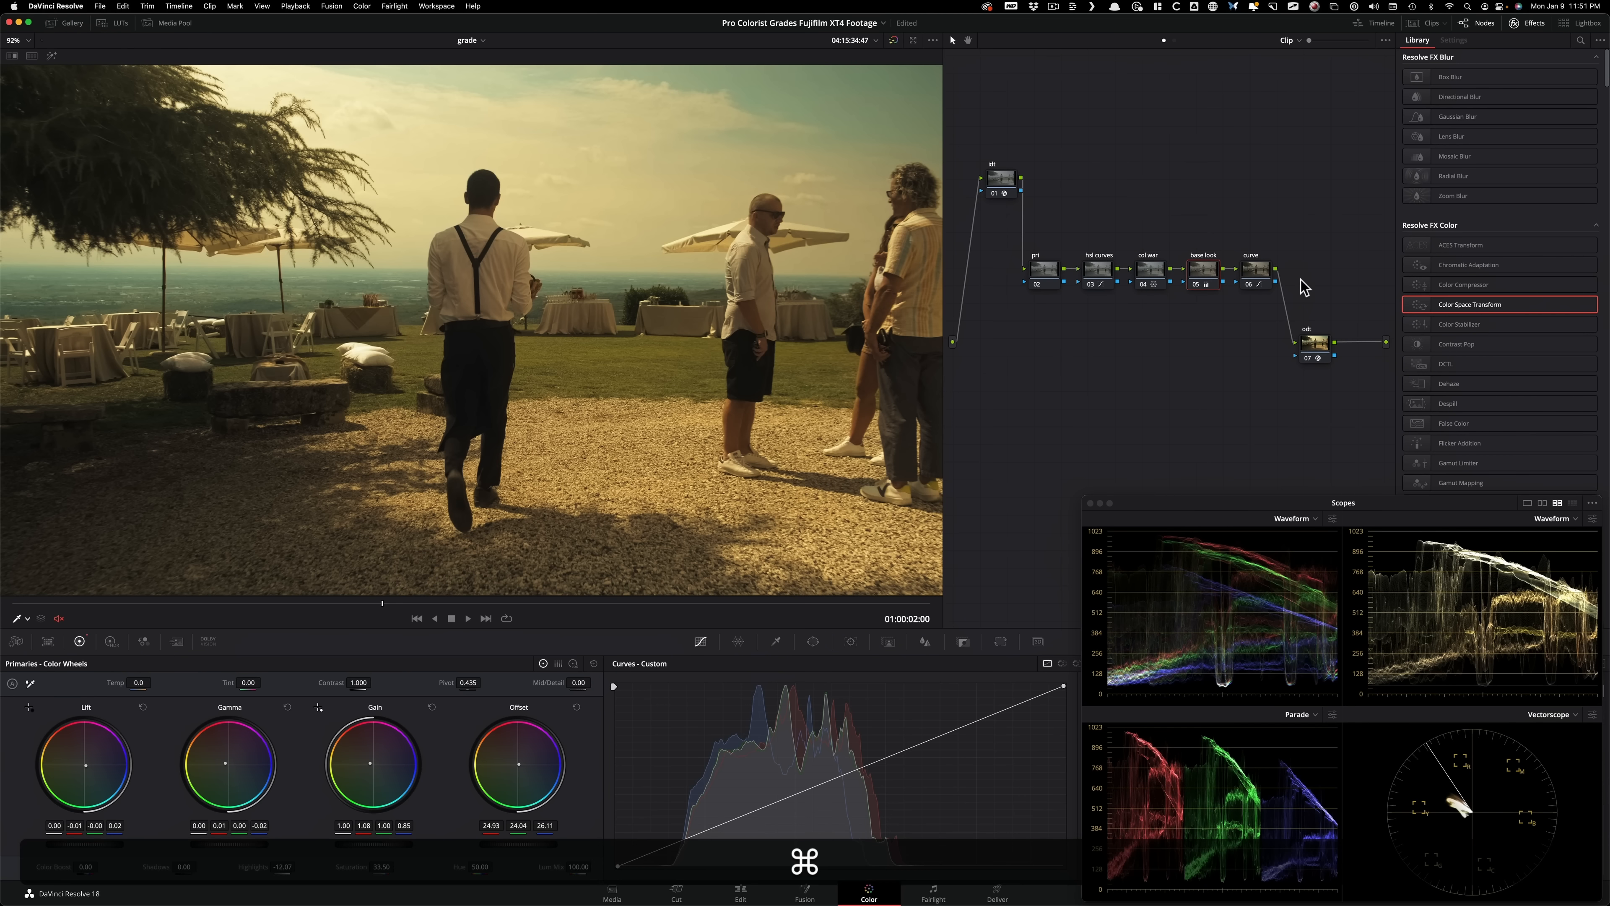
key(super+d)
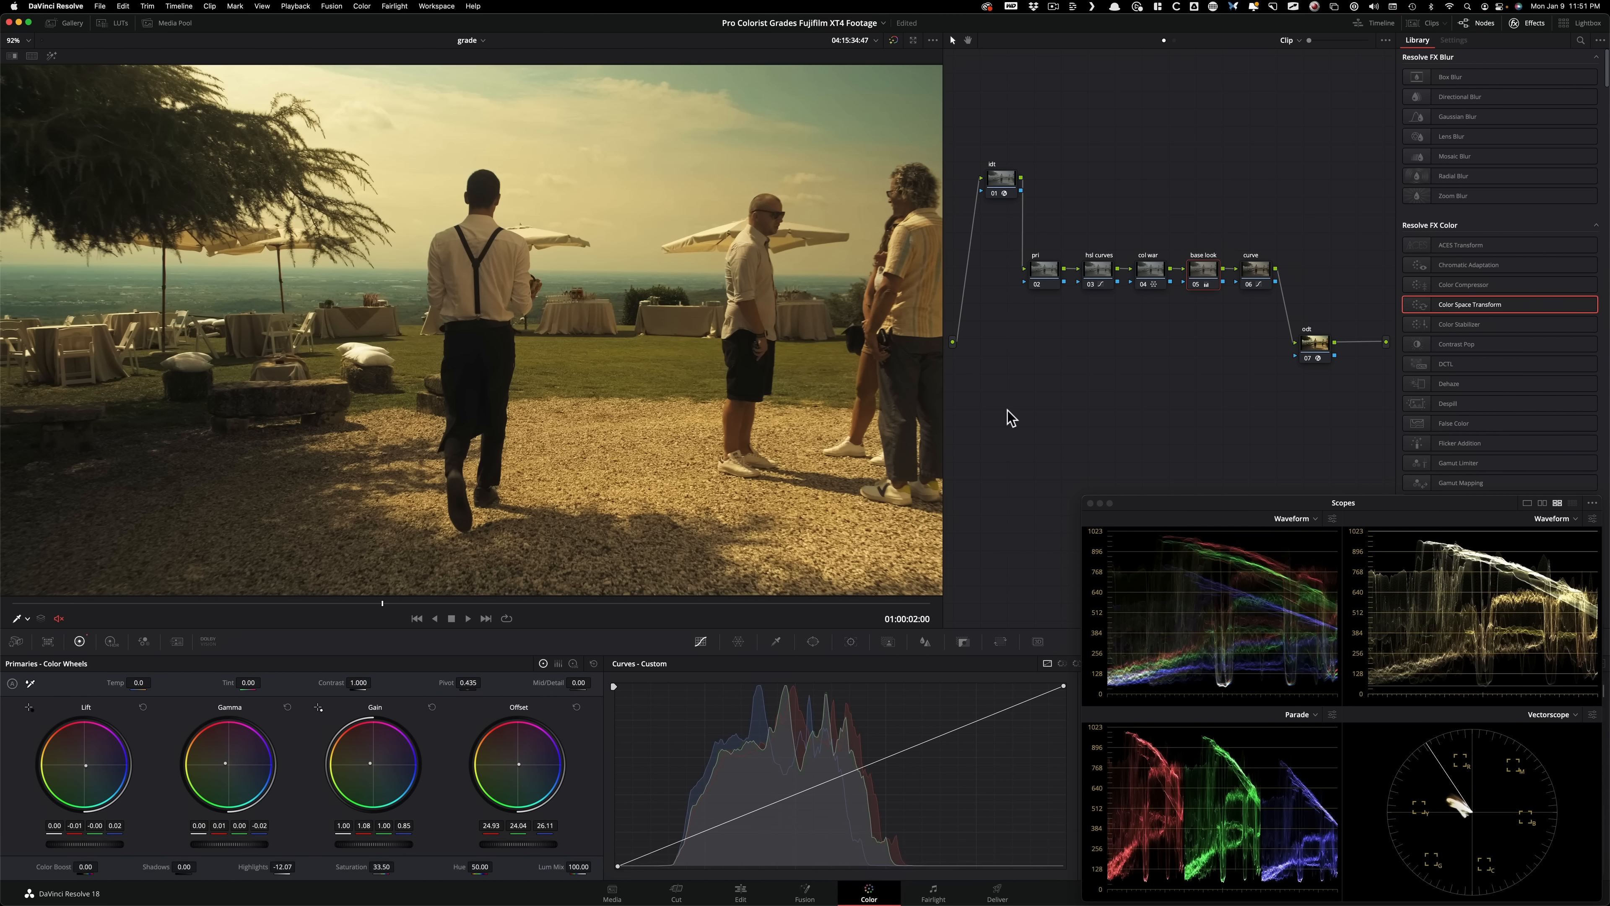
key(super+d)
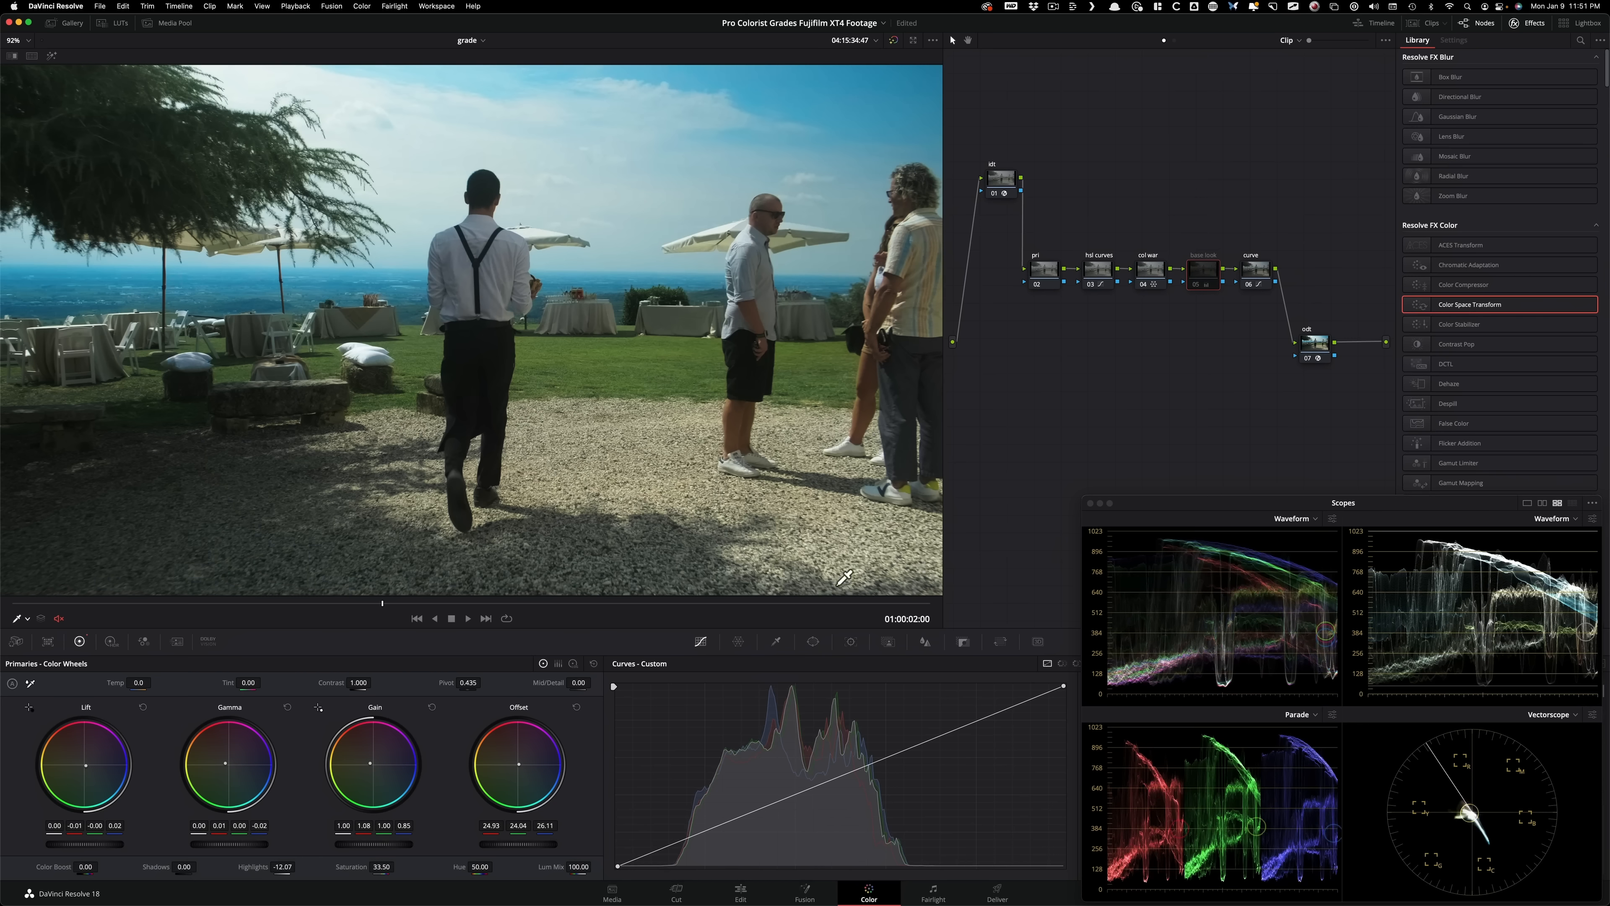
key(super+d)
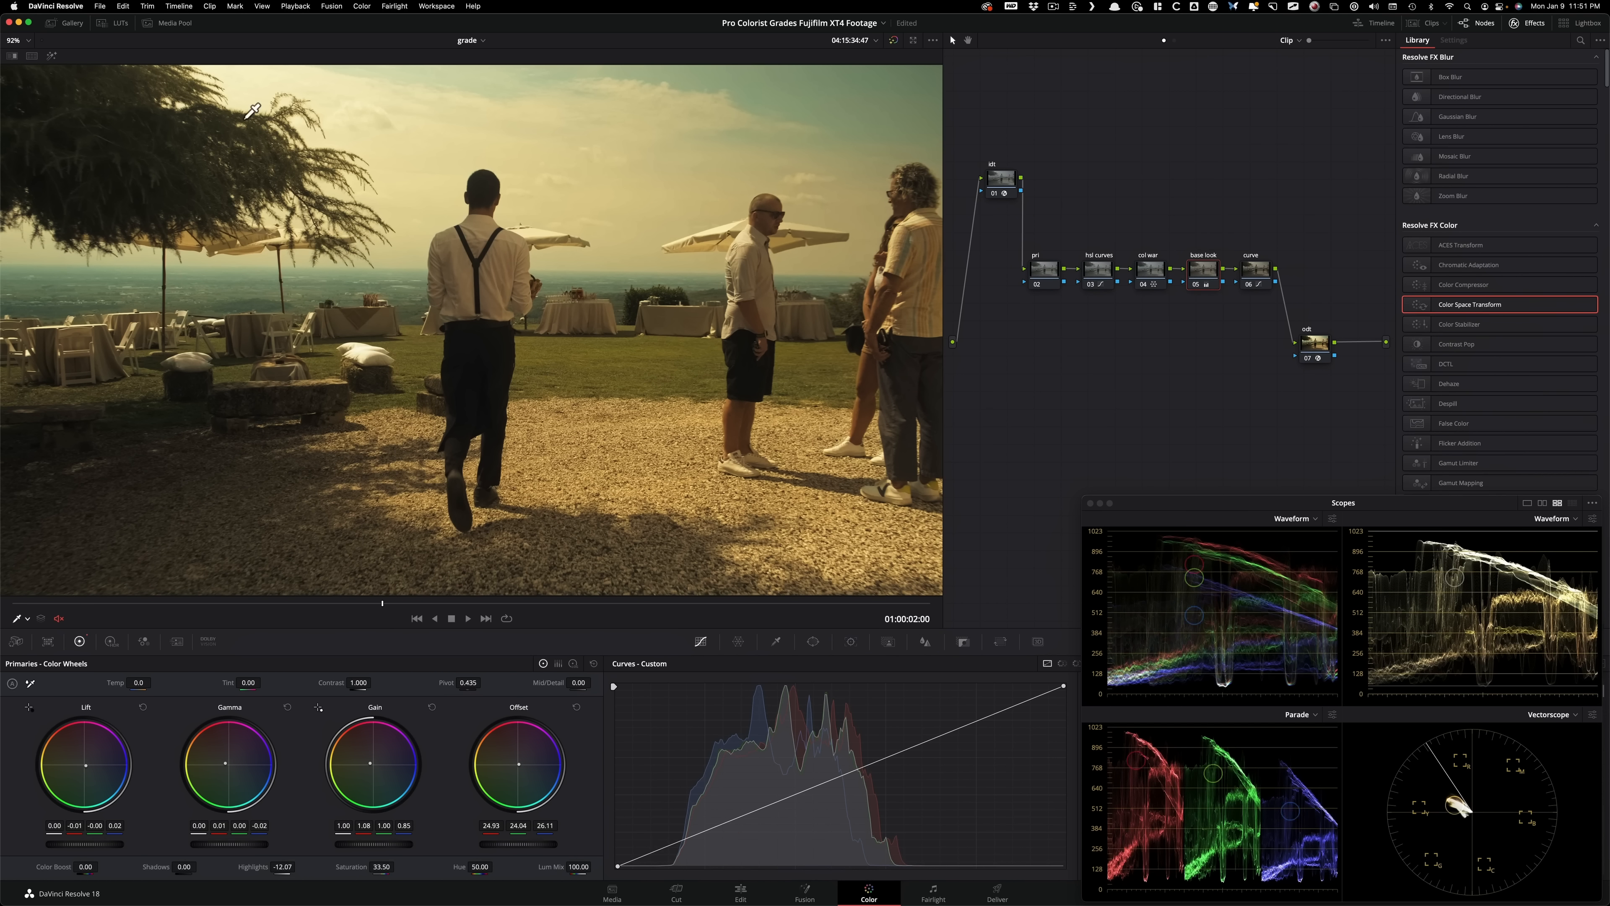
Step: Compare the graded shot in split screen with the fighter jet, hazy skyline, desert rider, pink interior and low-flying plane stills from the WARM album
click(68, 22)
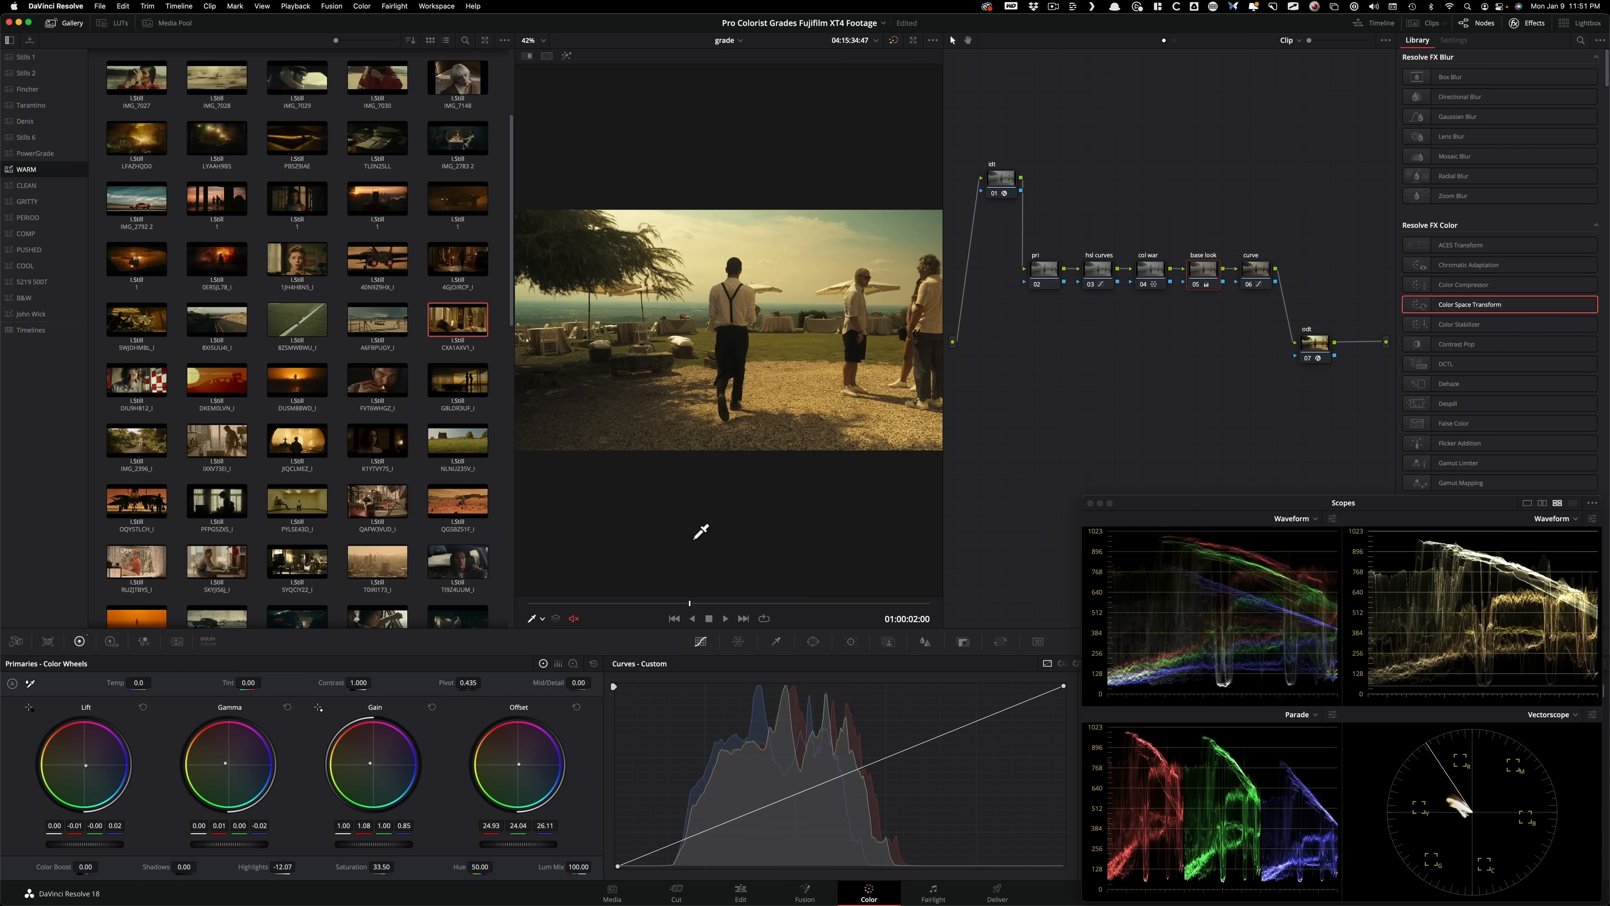
double_click(118, 506)
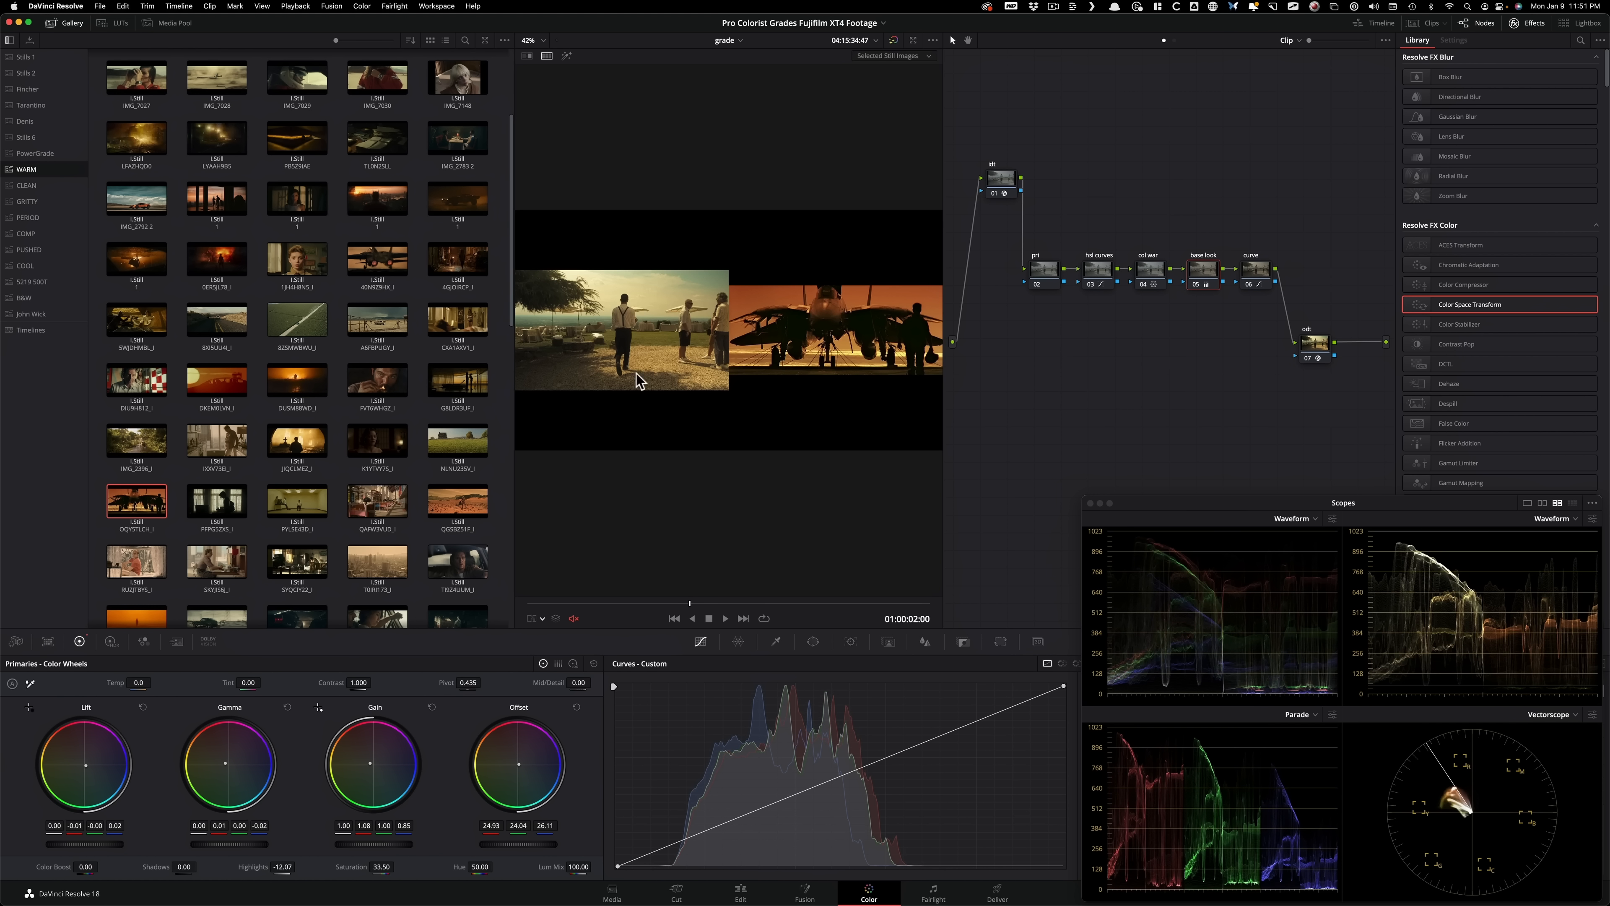
double_click(375, 561)
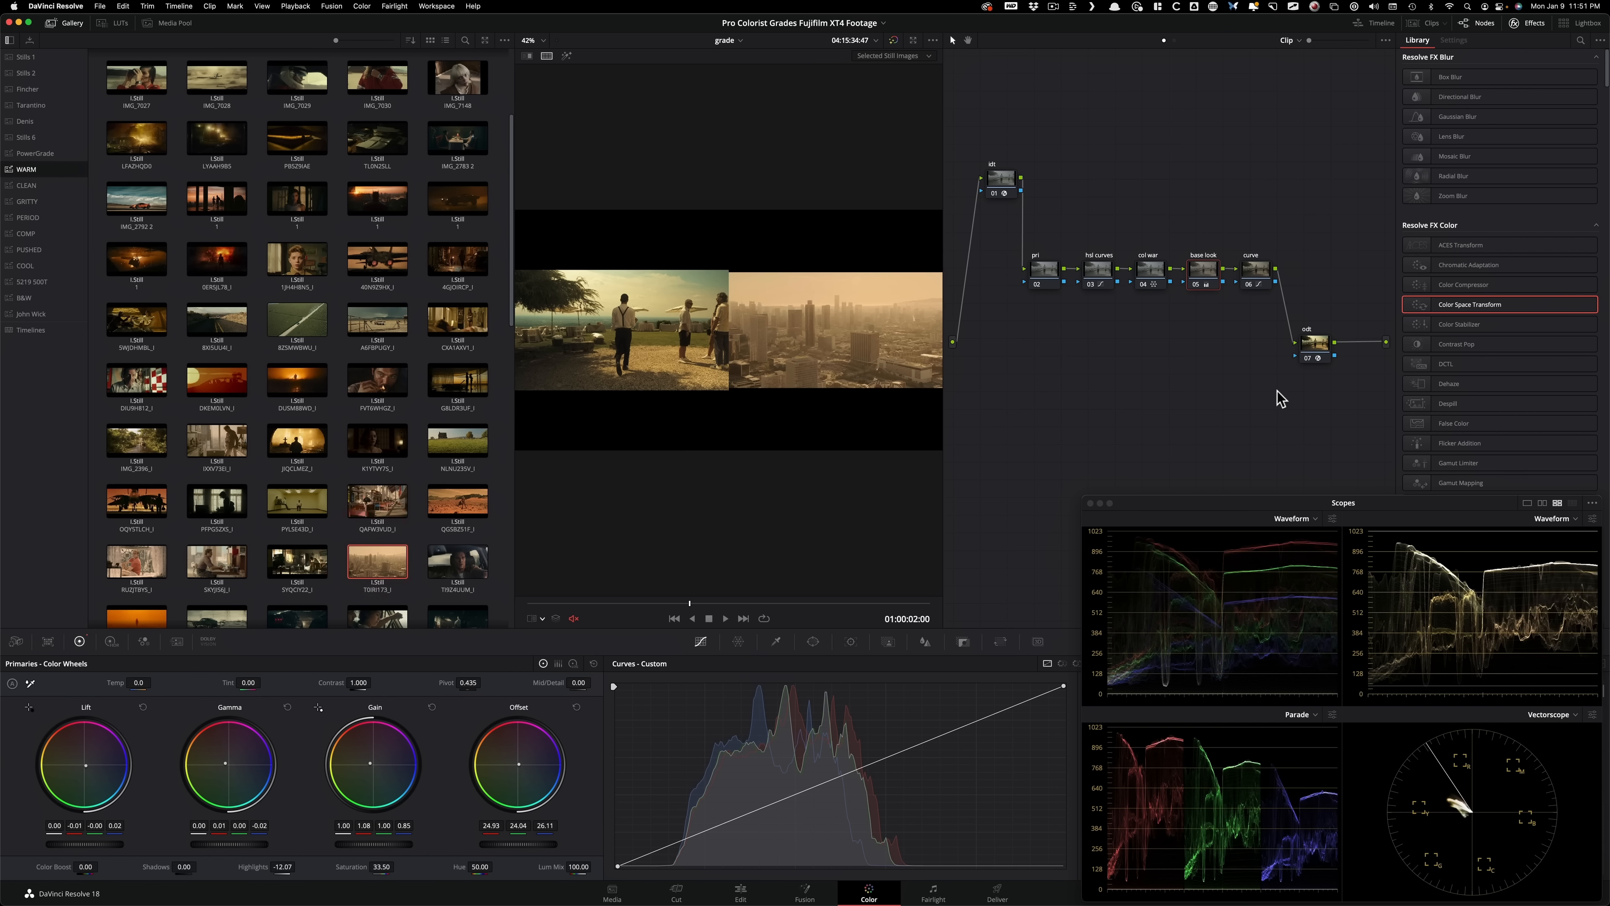
double_click(458, 501)
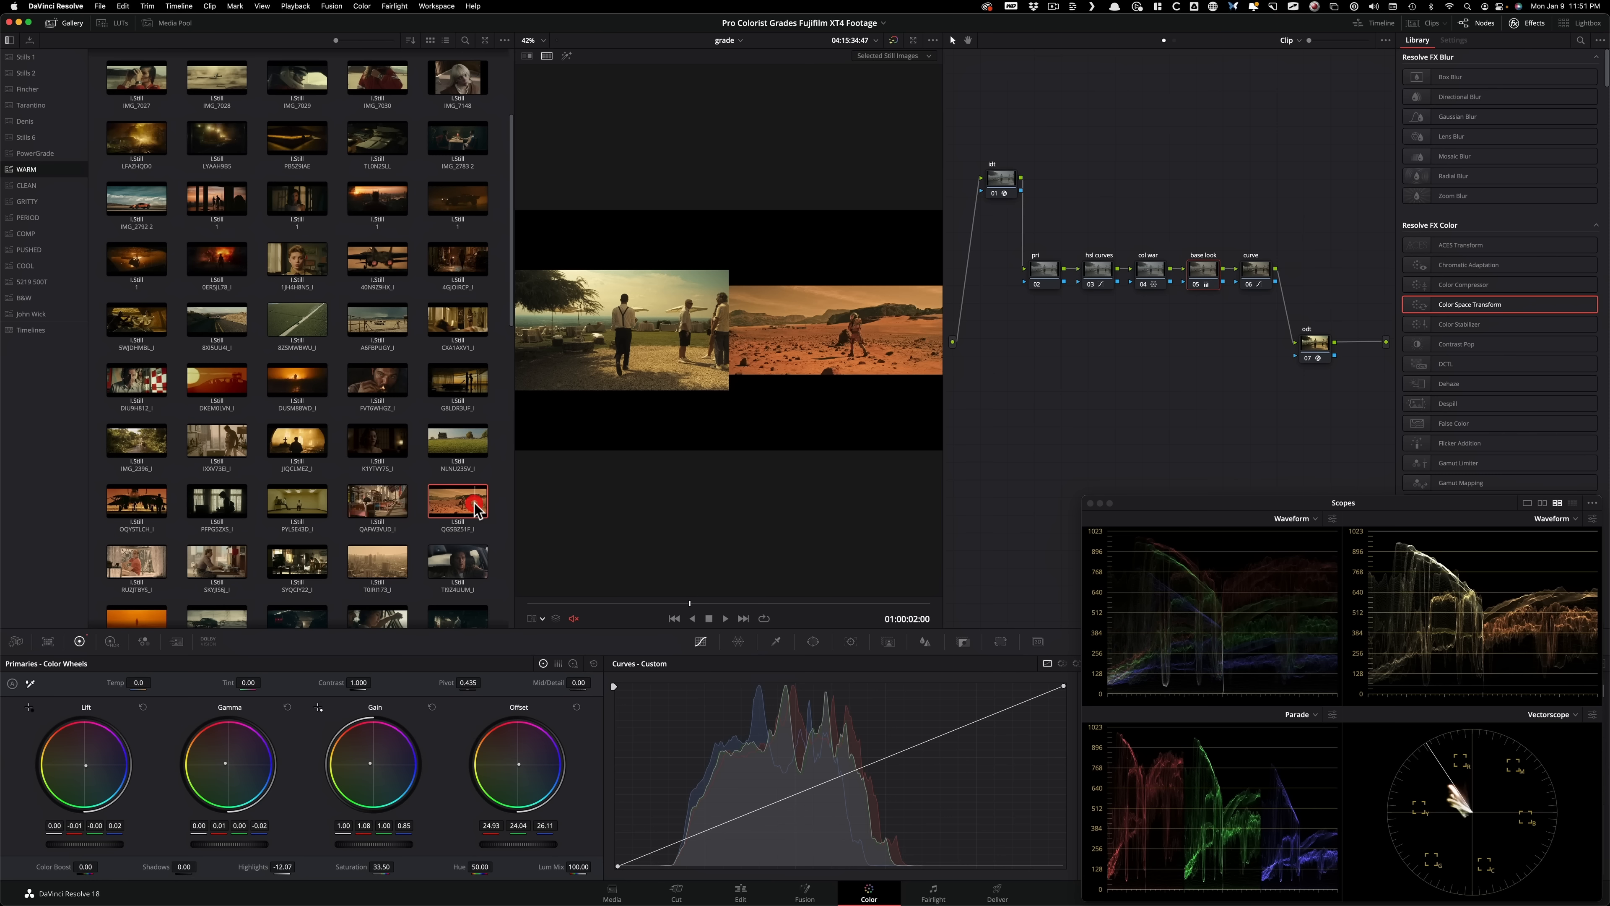
double_click(377, 502)
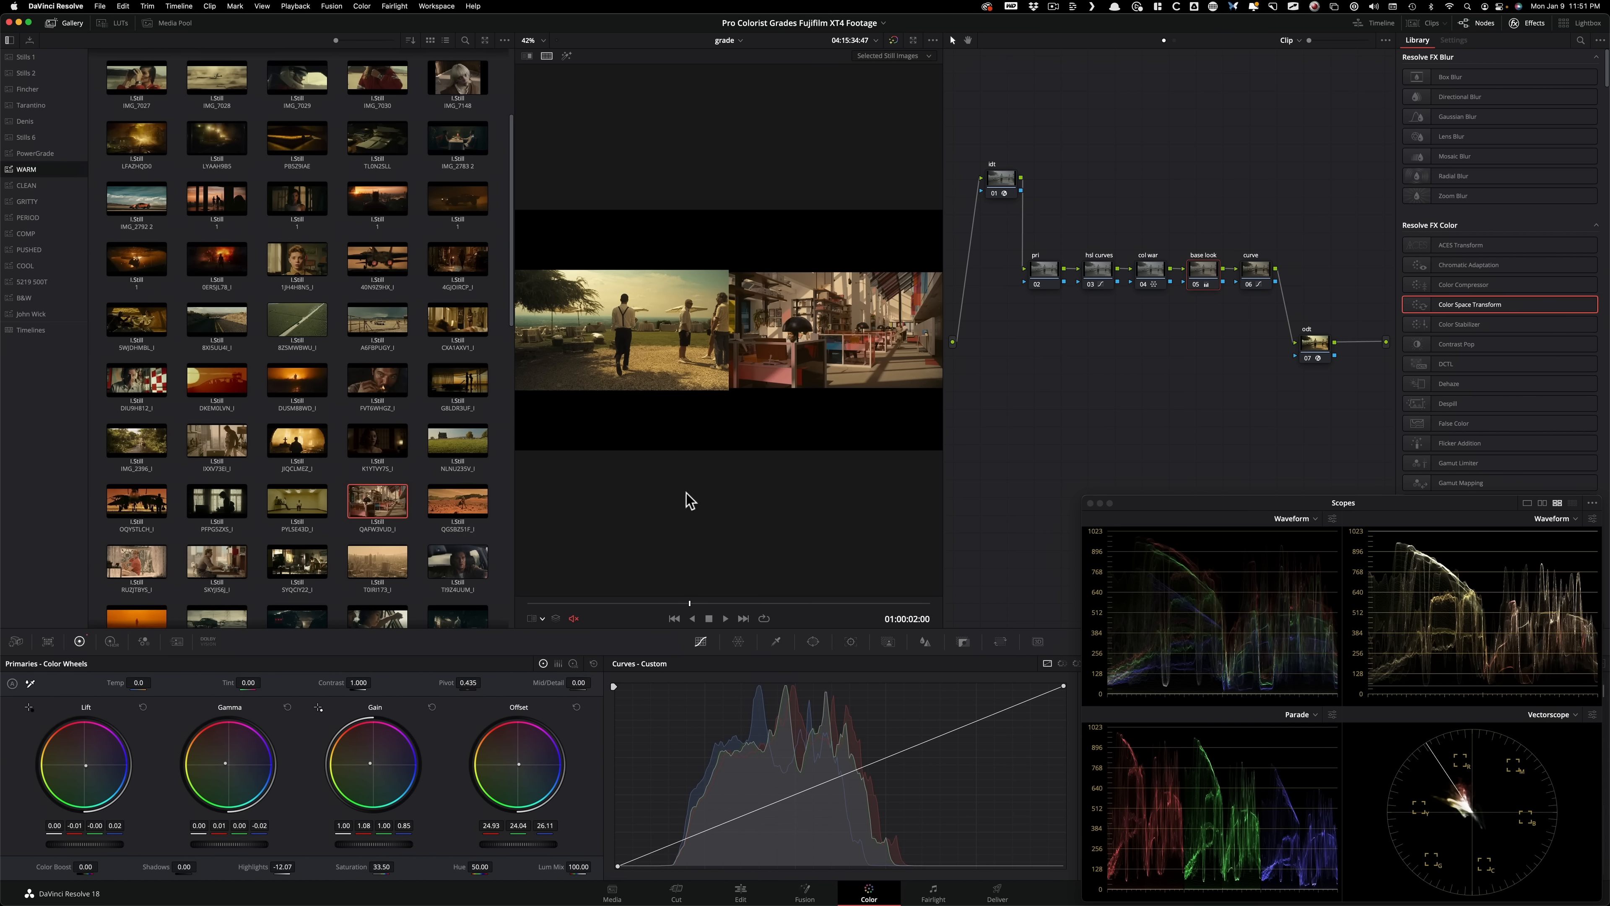
double_click(234, 88)
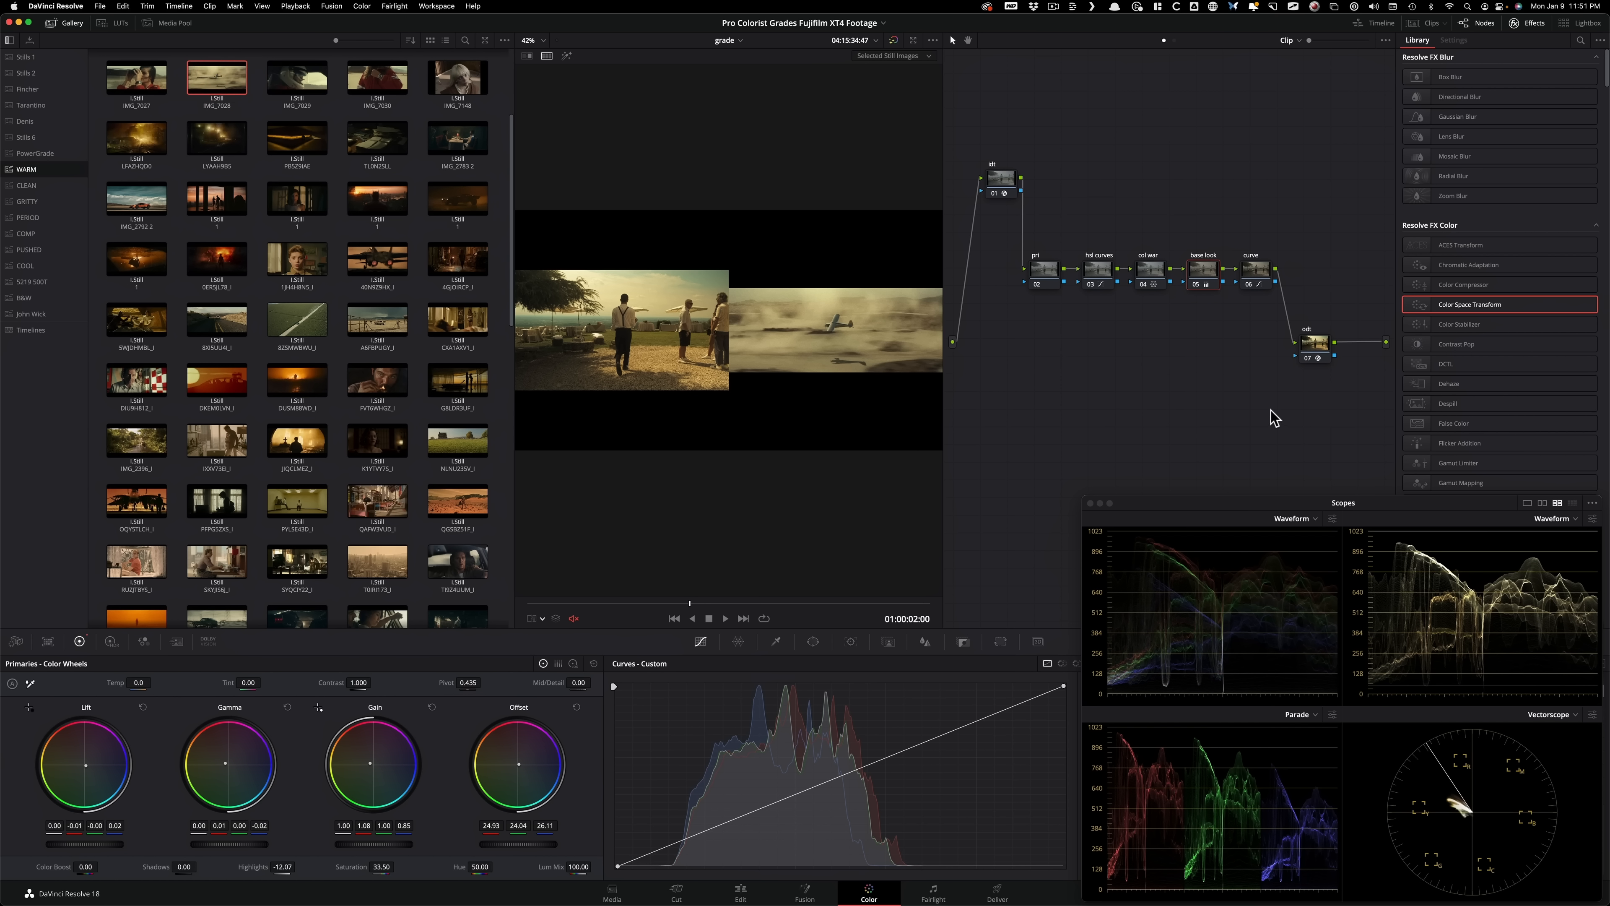
key(ctrl+alt+w)
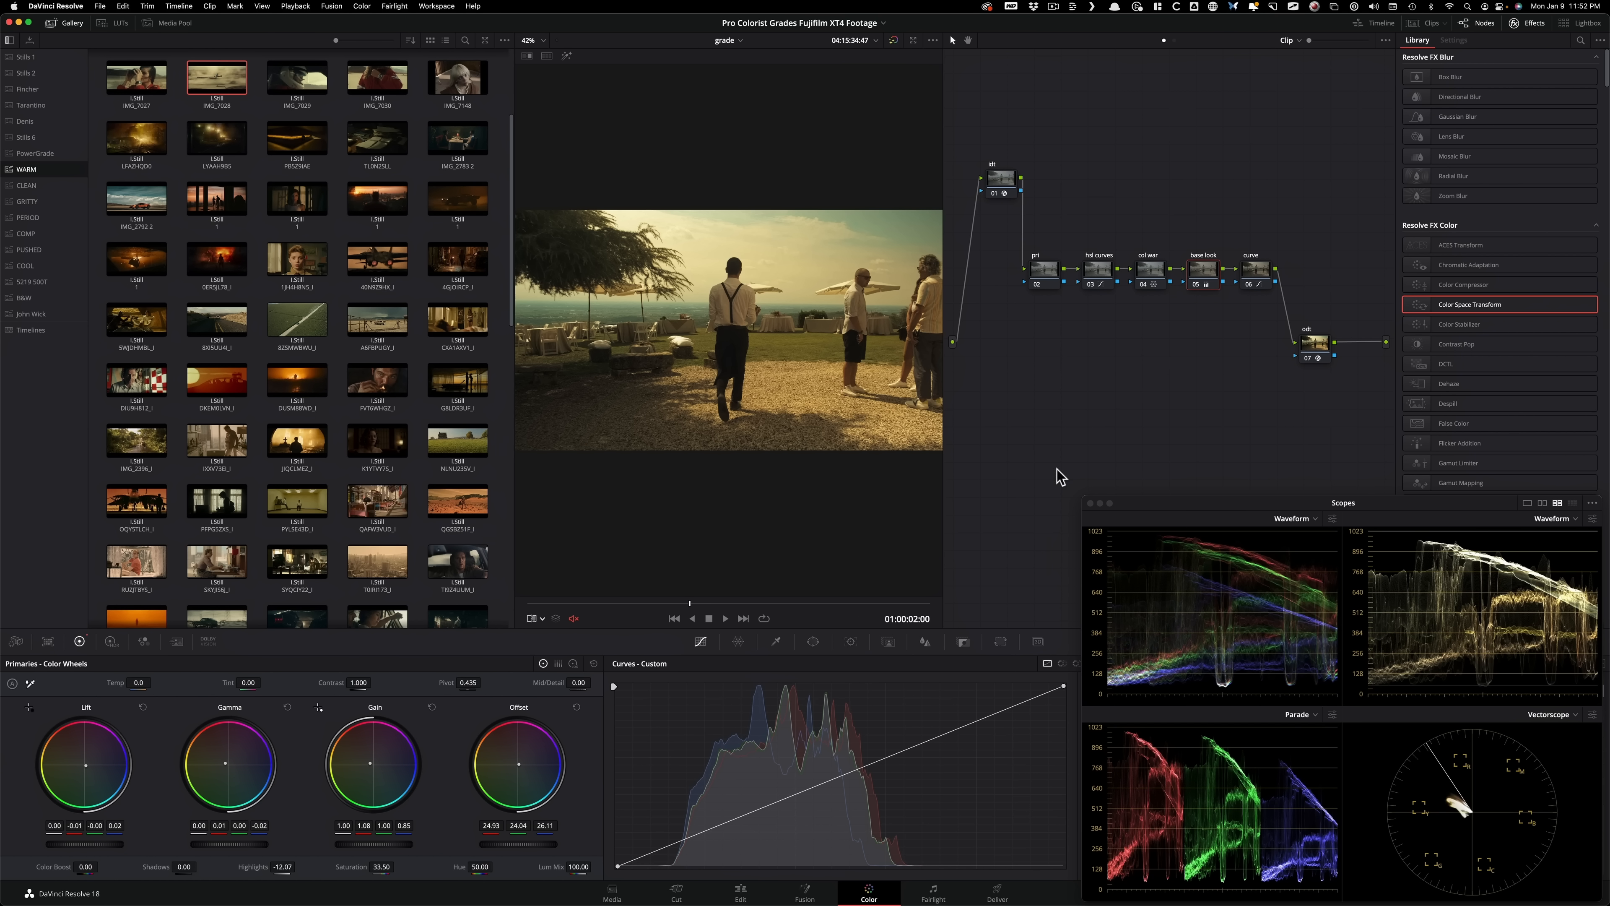
Step: Hide the gallery, add a serial node after the curve node and apply the Halation effect to it
click(1252, 265)
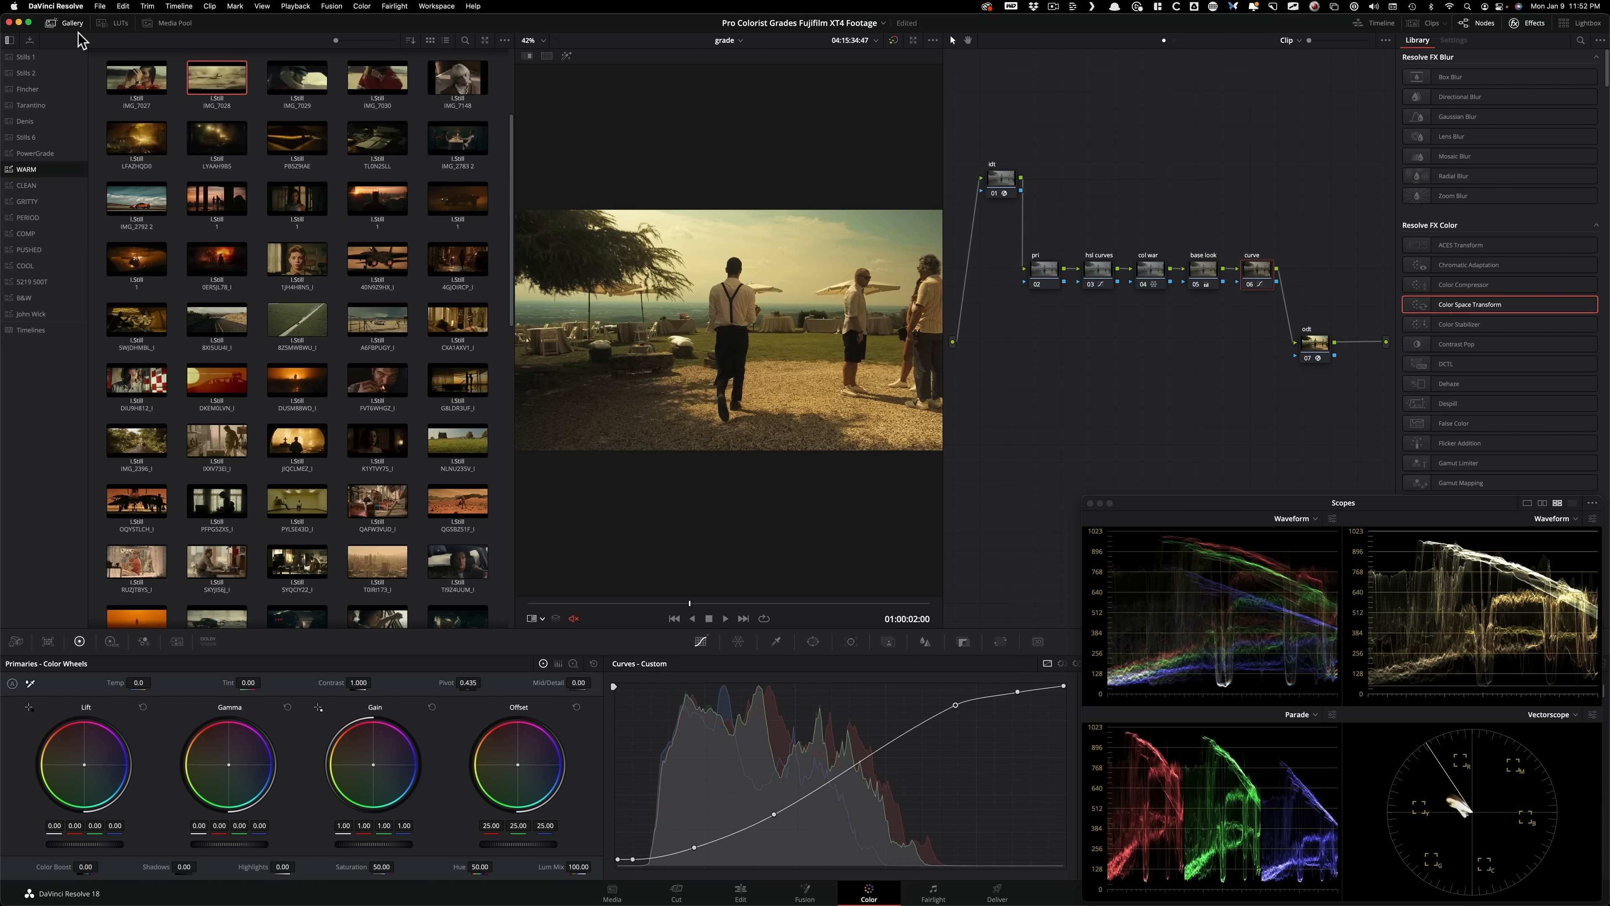
click(68, 23)
key(alt+s)
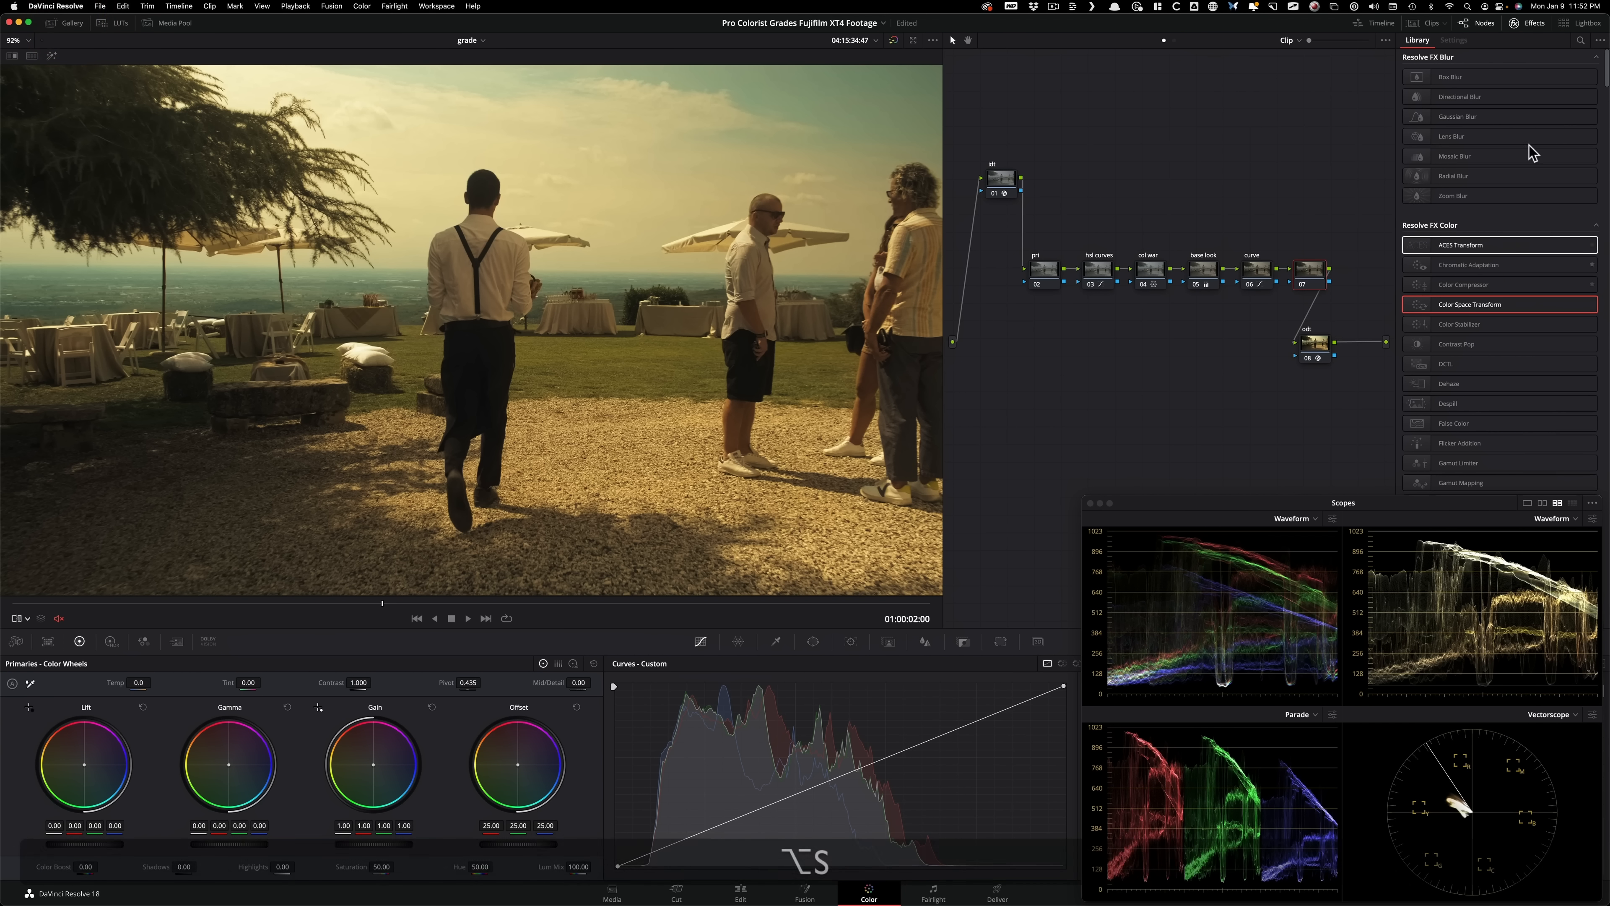
click(1581, 39)
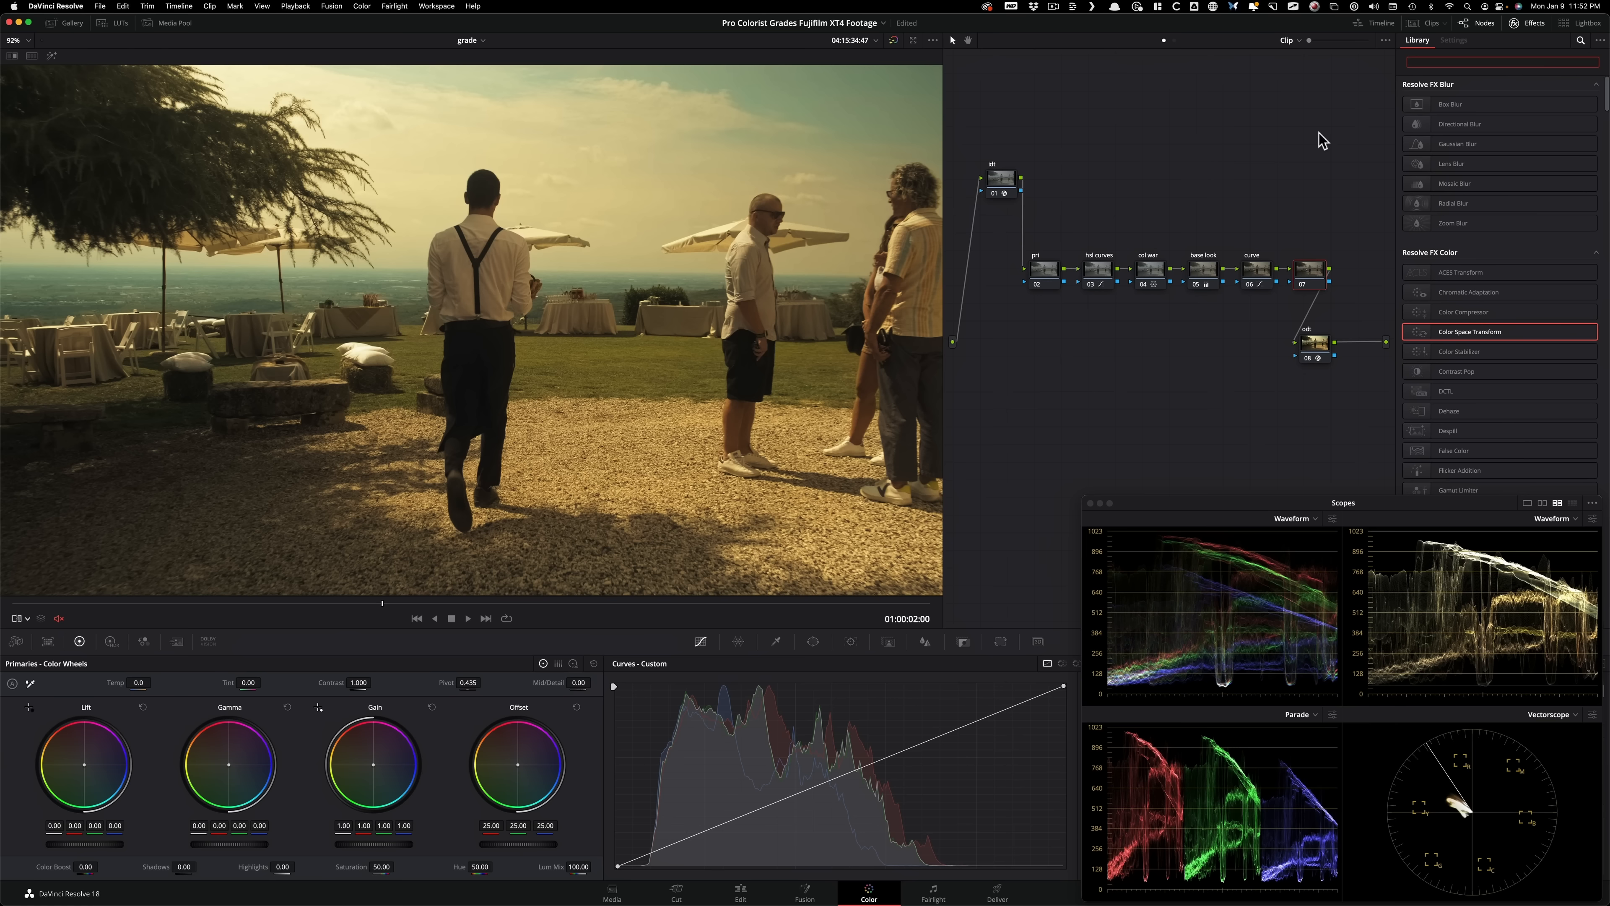
text(hal)
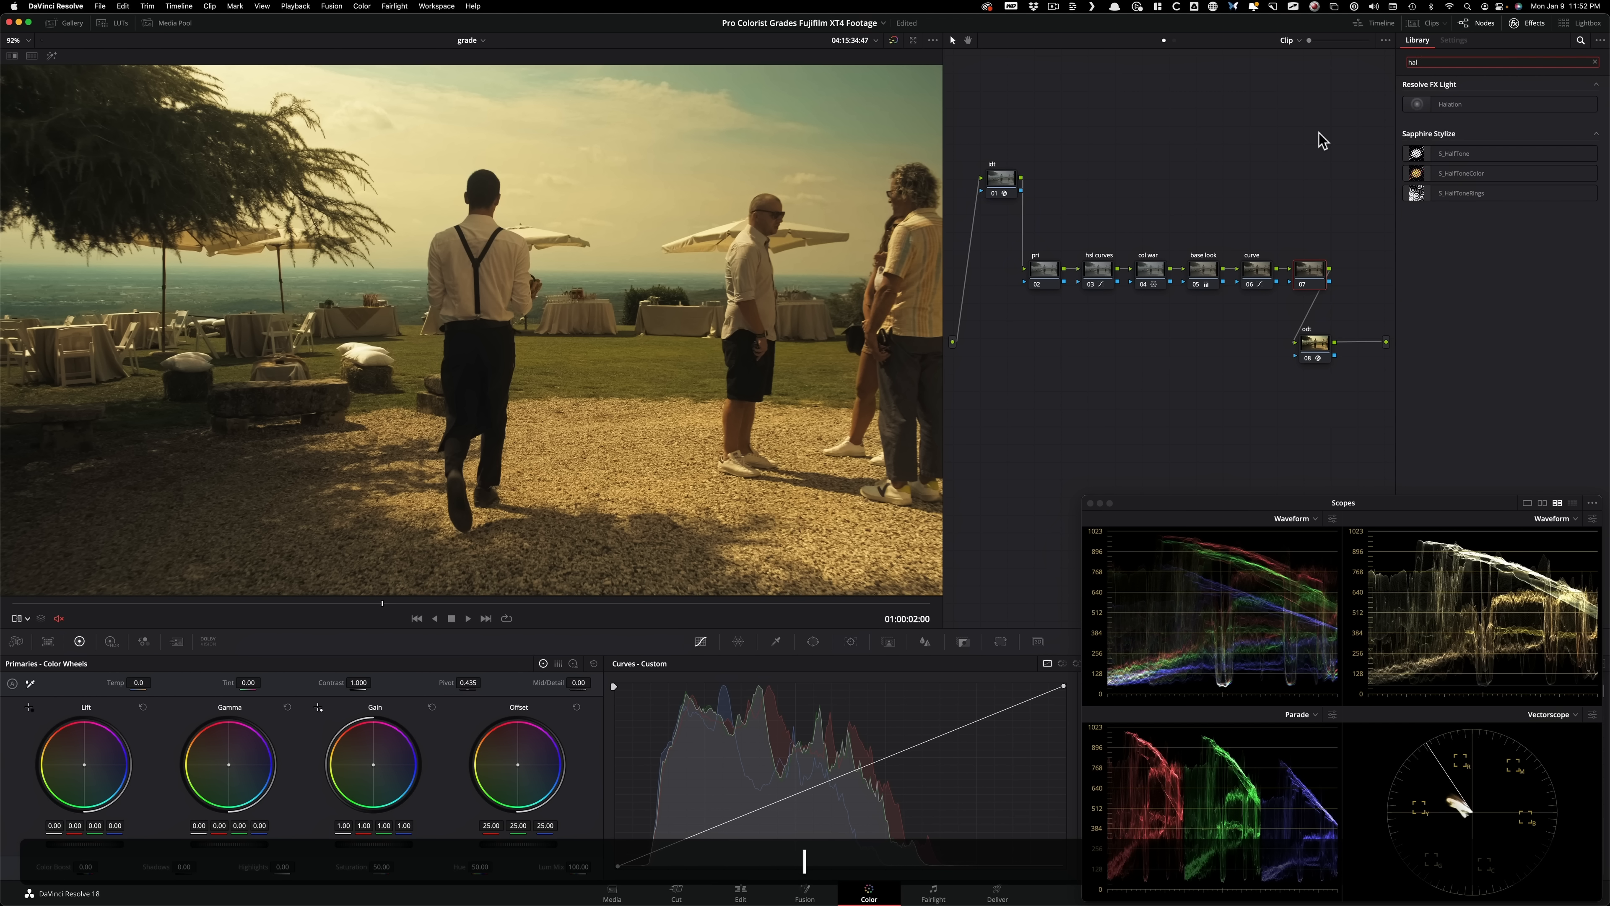
drag(1420, 105, 1311, 273)
Step: Judging on the man's head up close, set Halation threshold 0.591, strength 0.300 and spread 0.123, and fine-tune the relative green spread to 0.514
scroll(636, 558, up, 10)
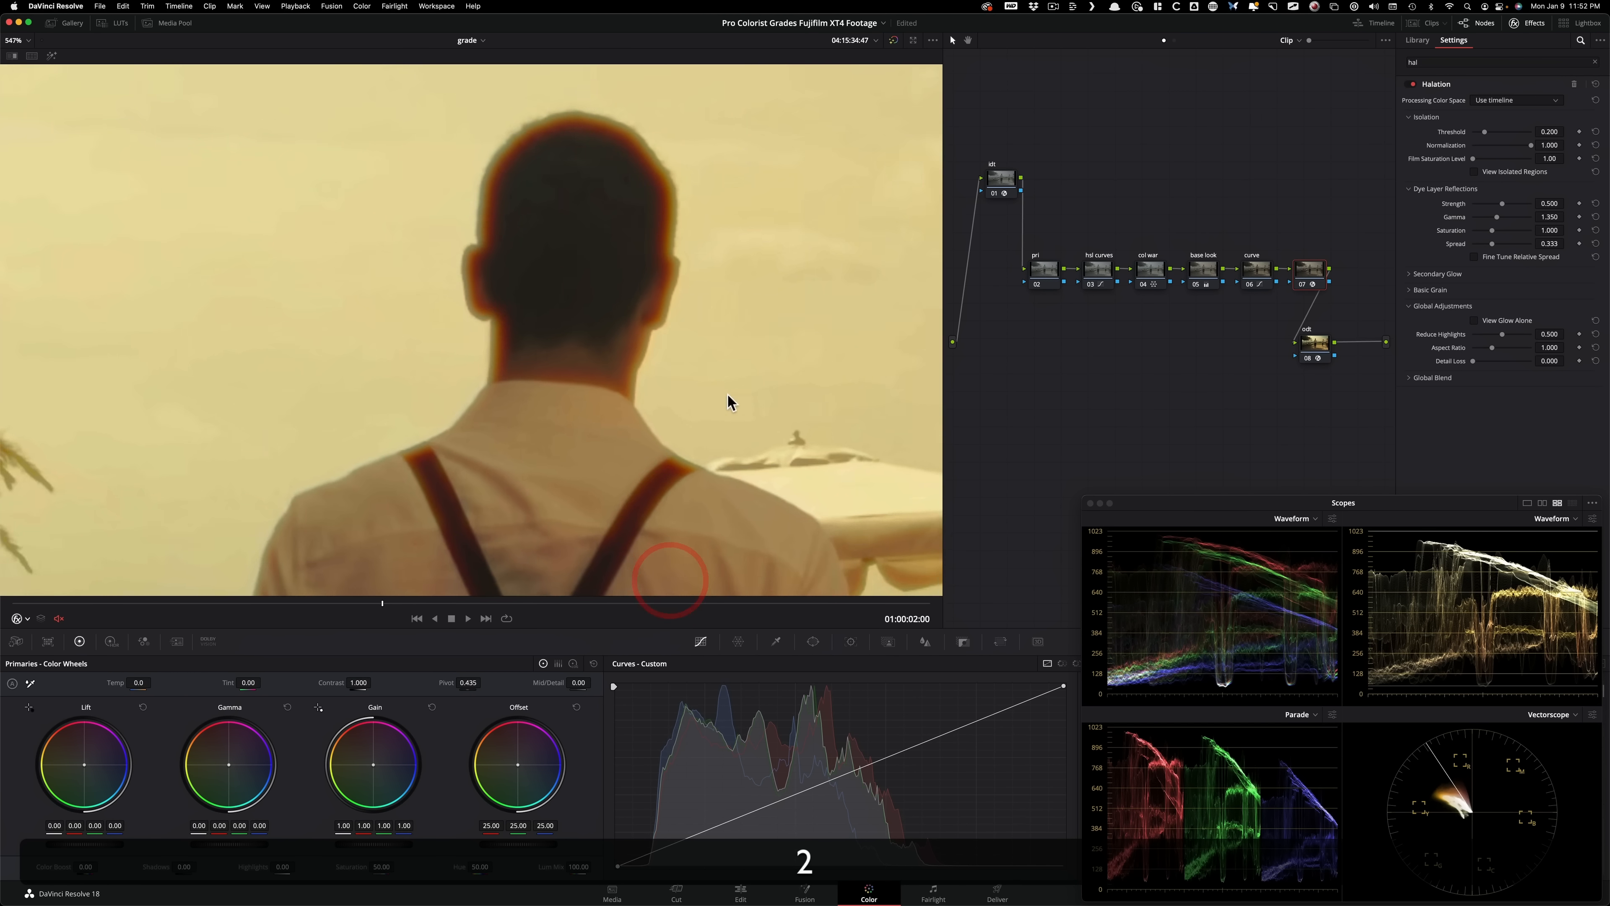
scroll(729, 399, up, 2)
drag(719, 407, 668, 457)
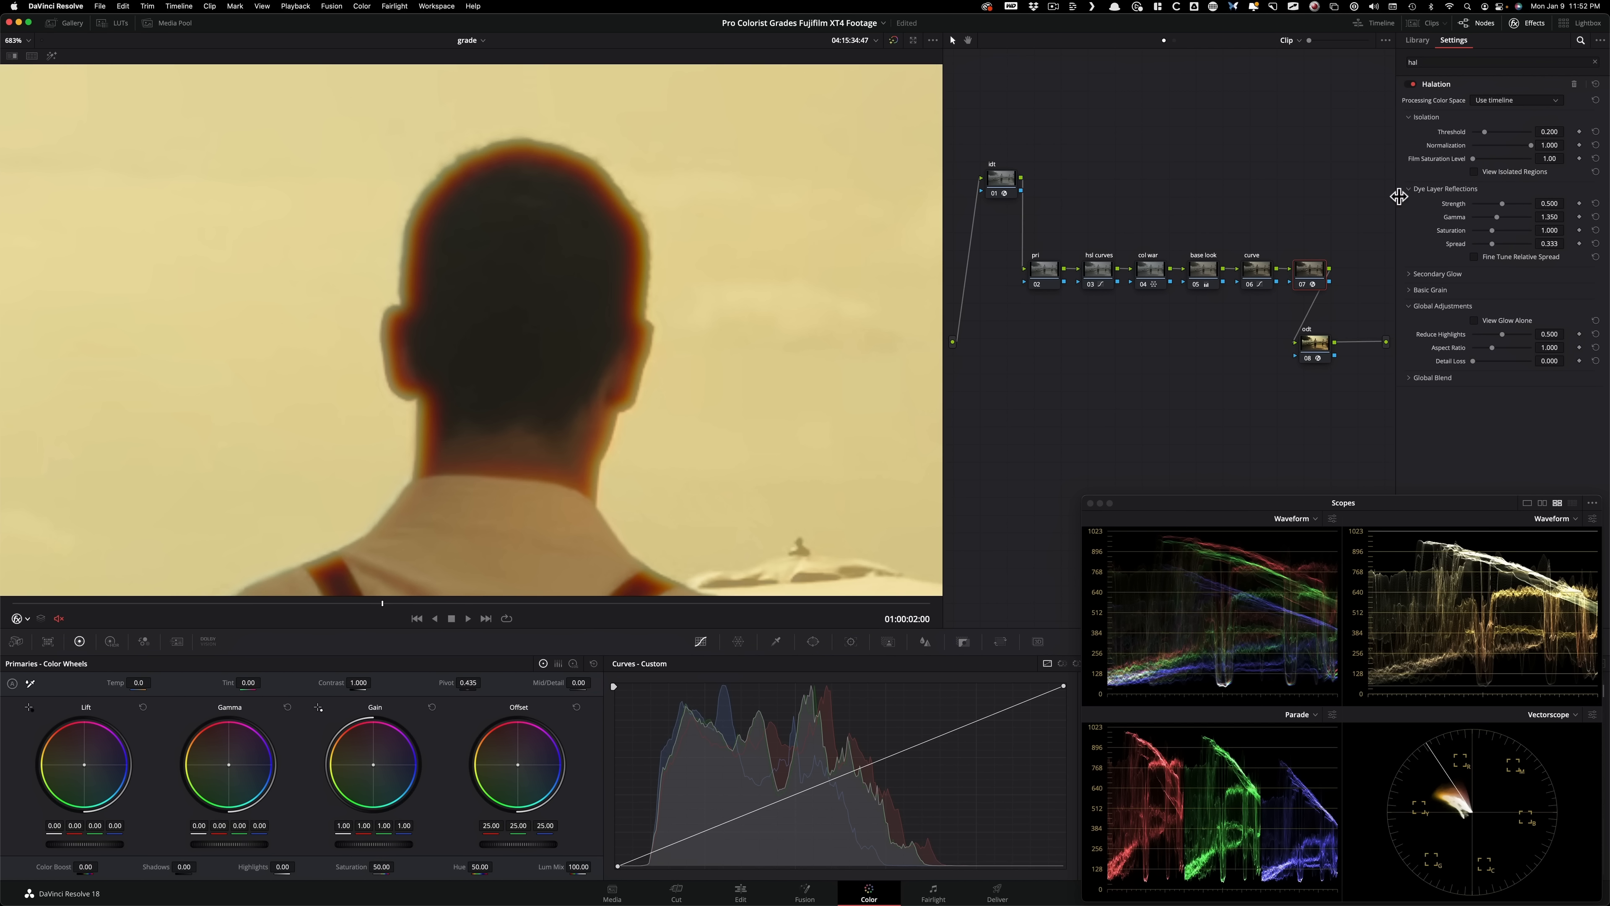
click(1499, 258)
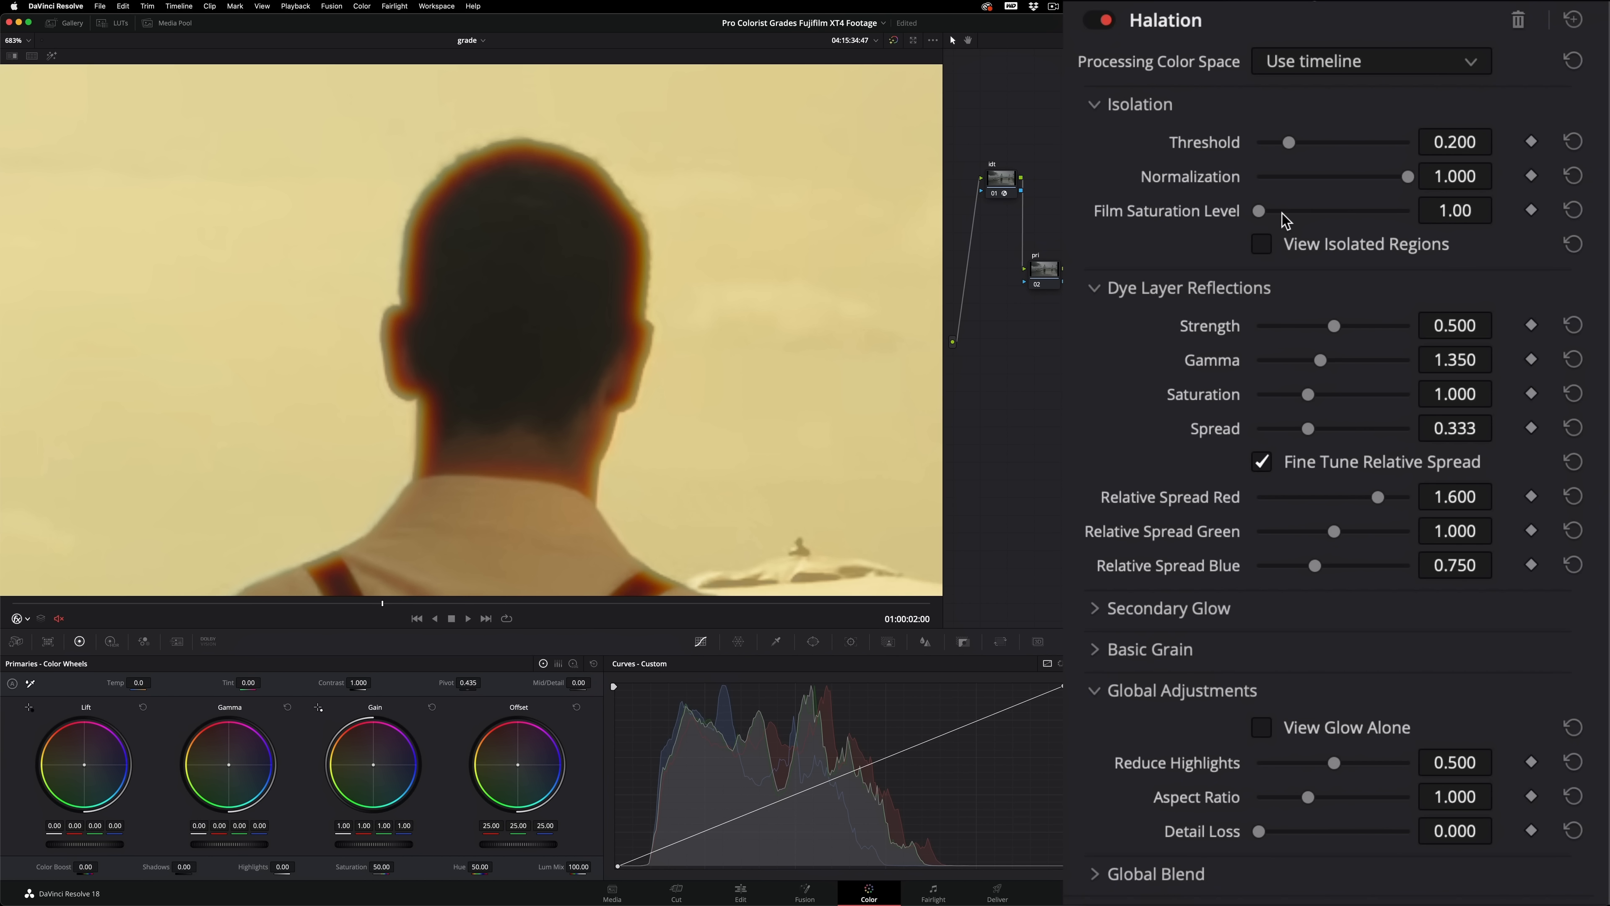
drag(1308, 428, 1276, 428)
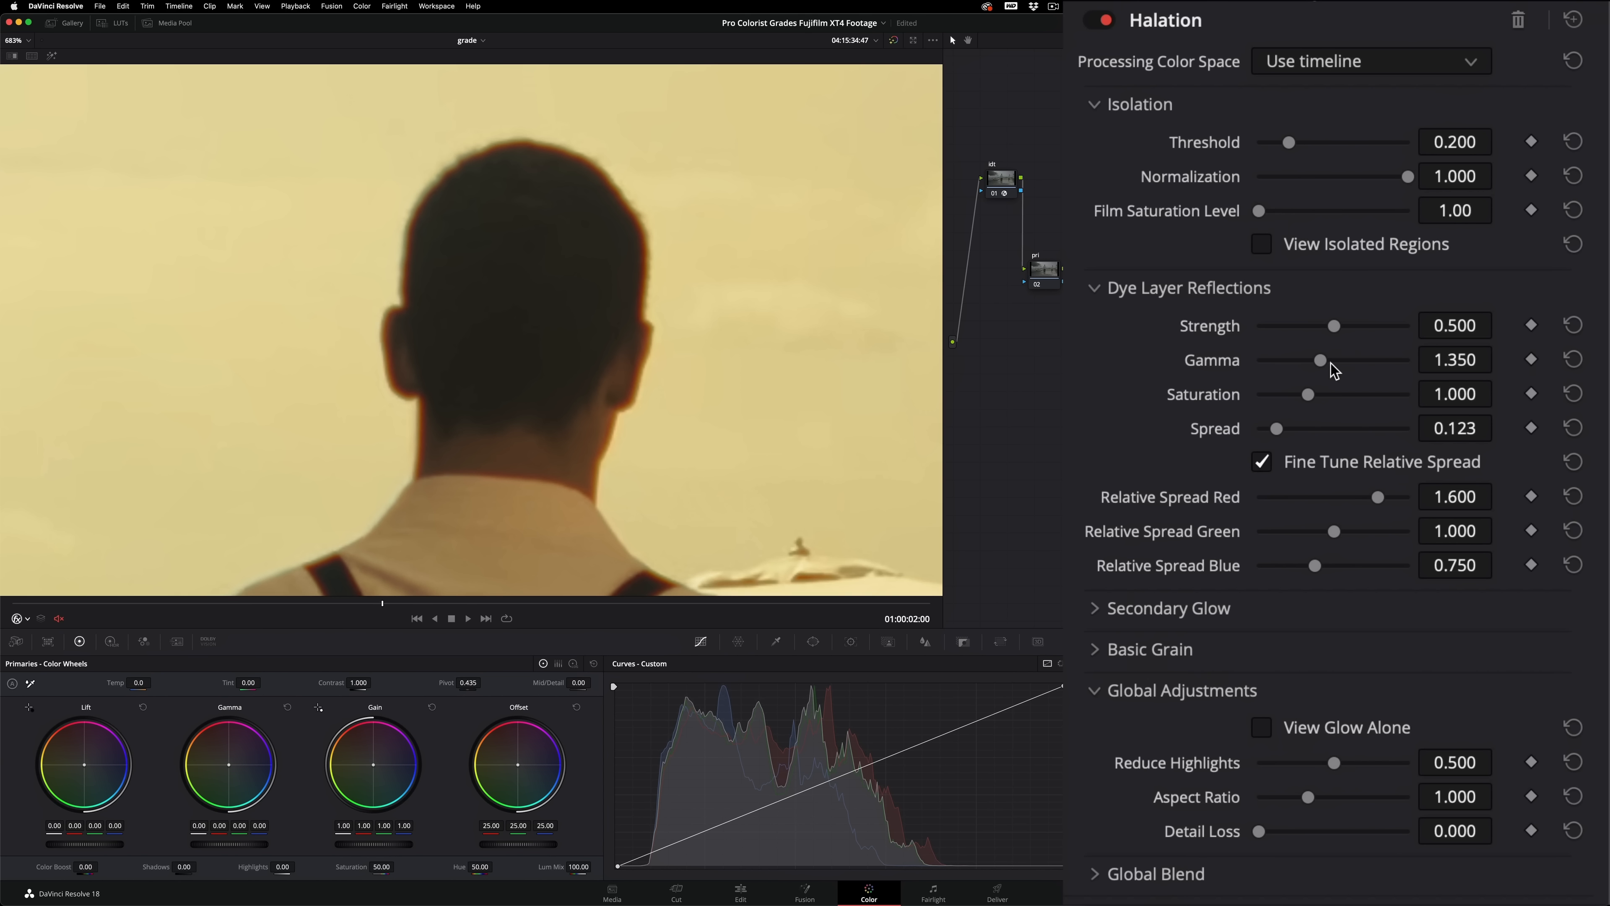
drag(1334, 531, 1296, 528)
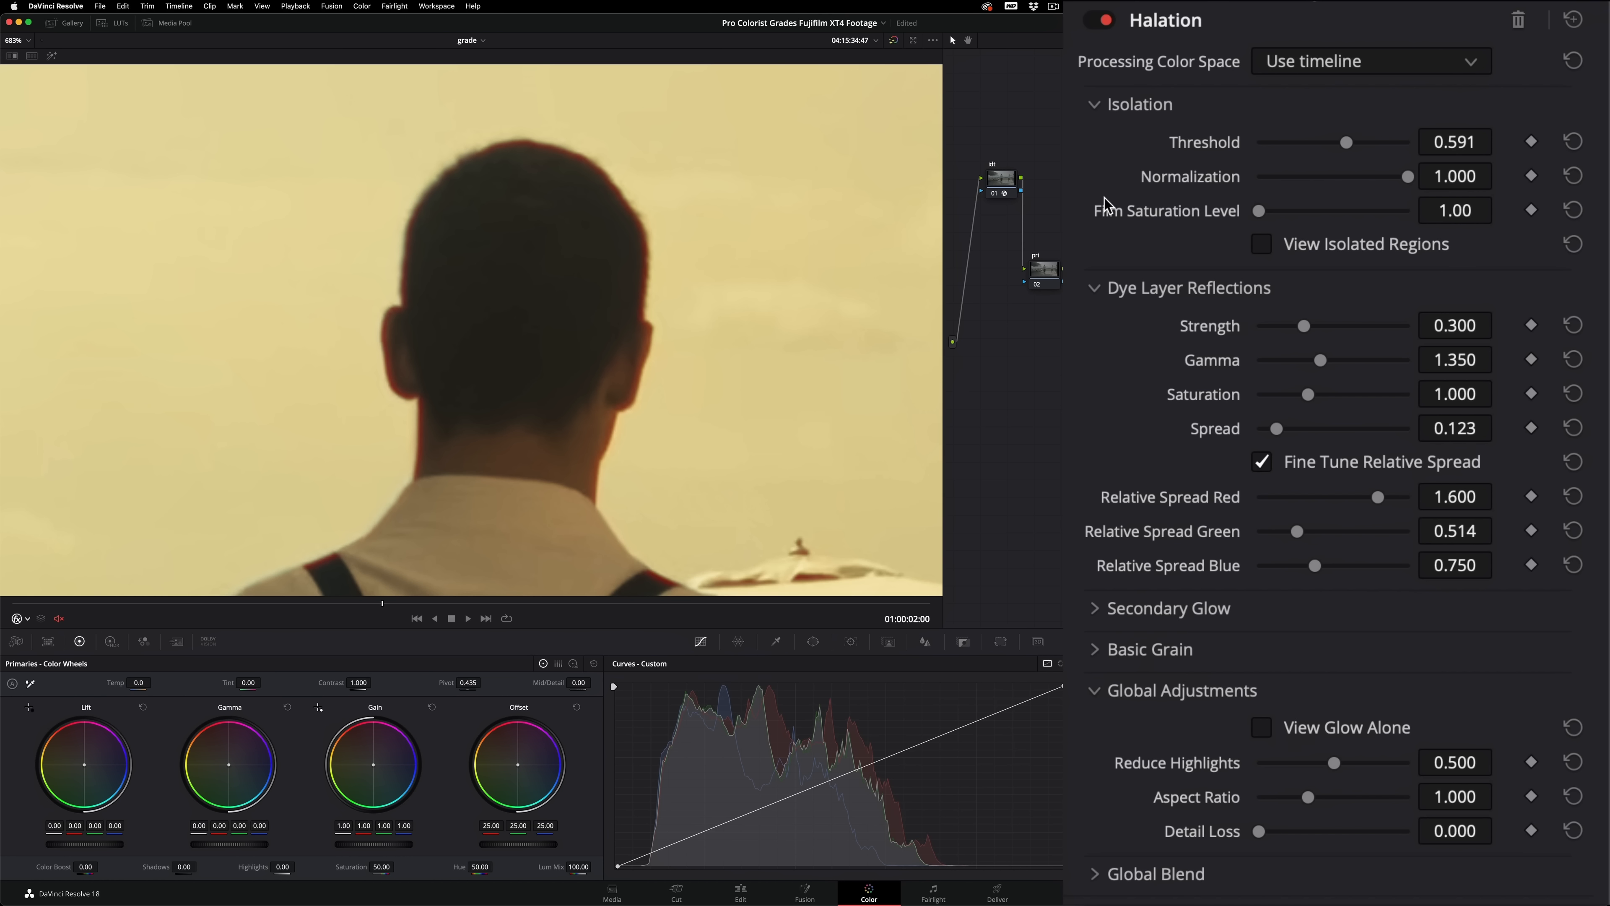
Step: Examine the halation on the full frame and on the white pillows up close, toggling the node to compare
key(shift+z)
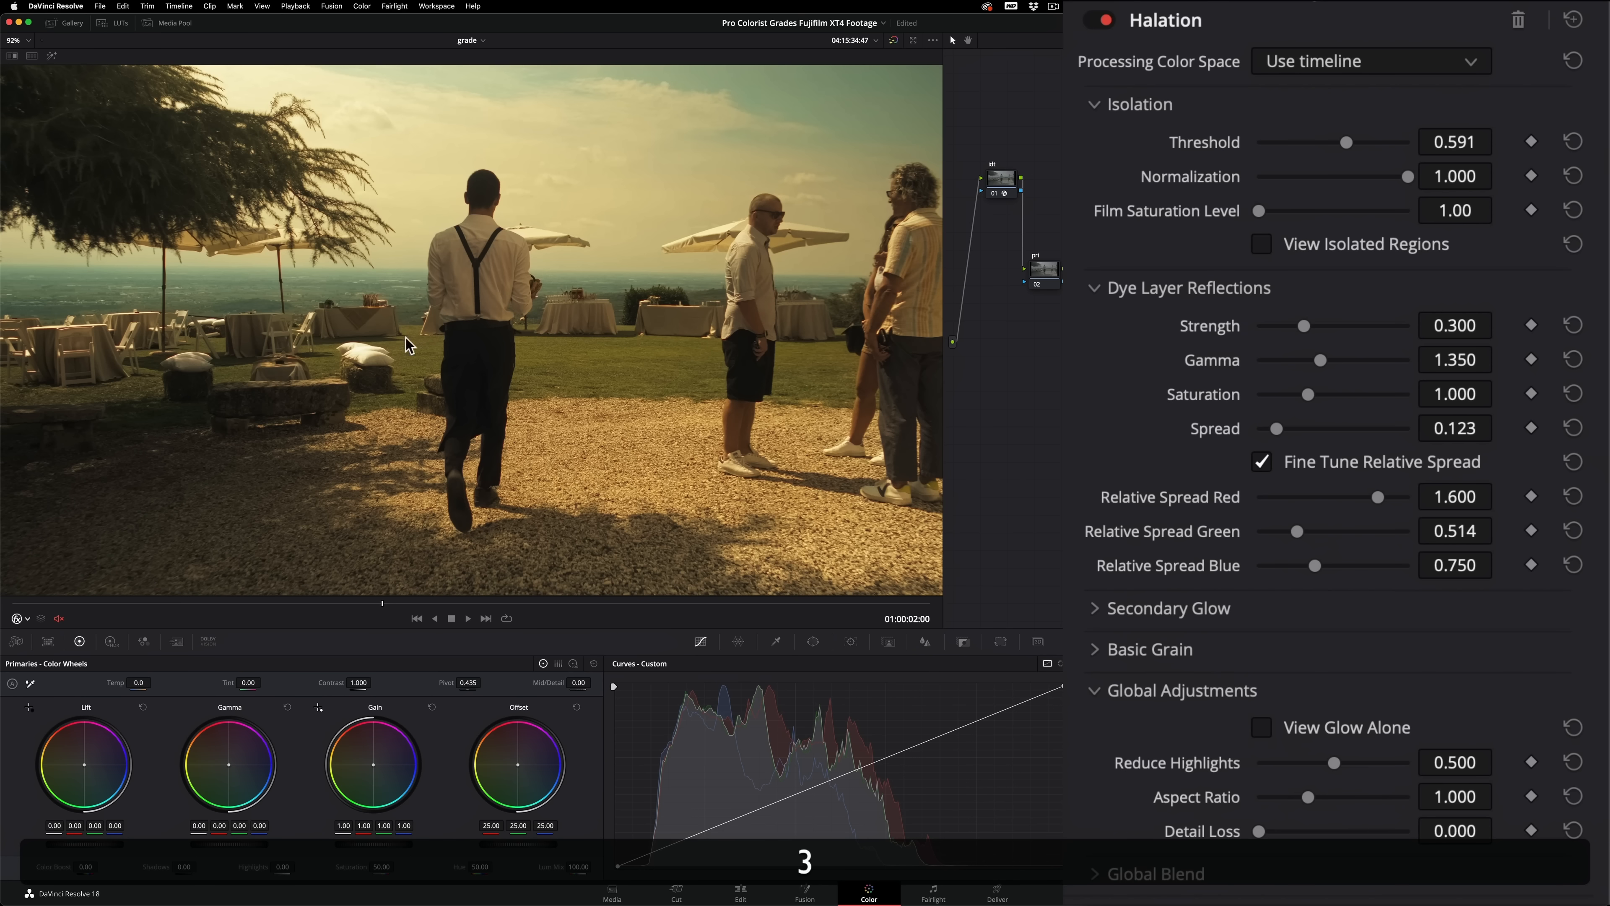
scroll(719, 413, up, 10)
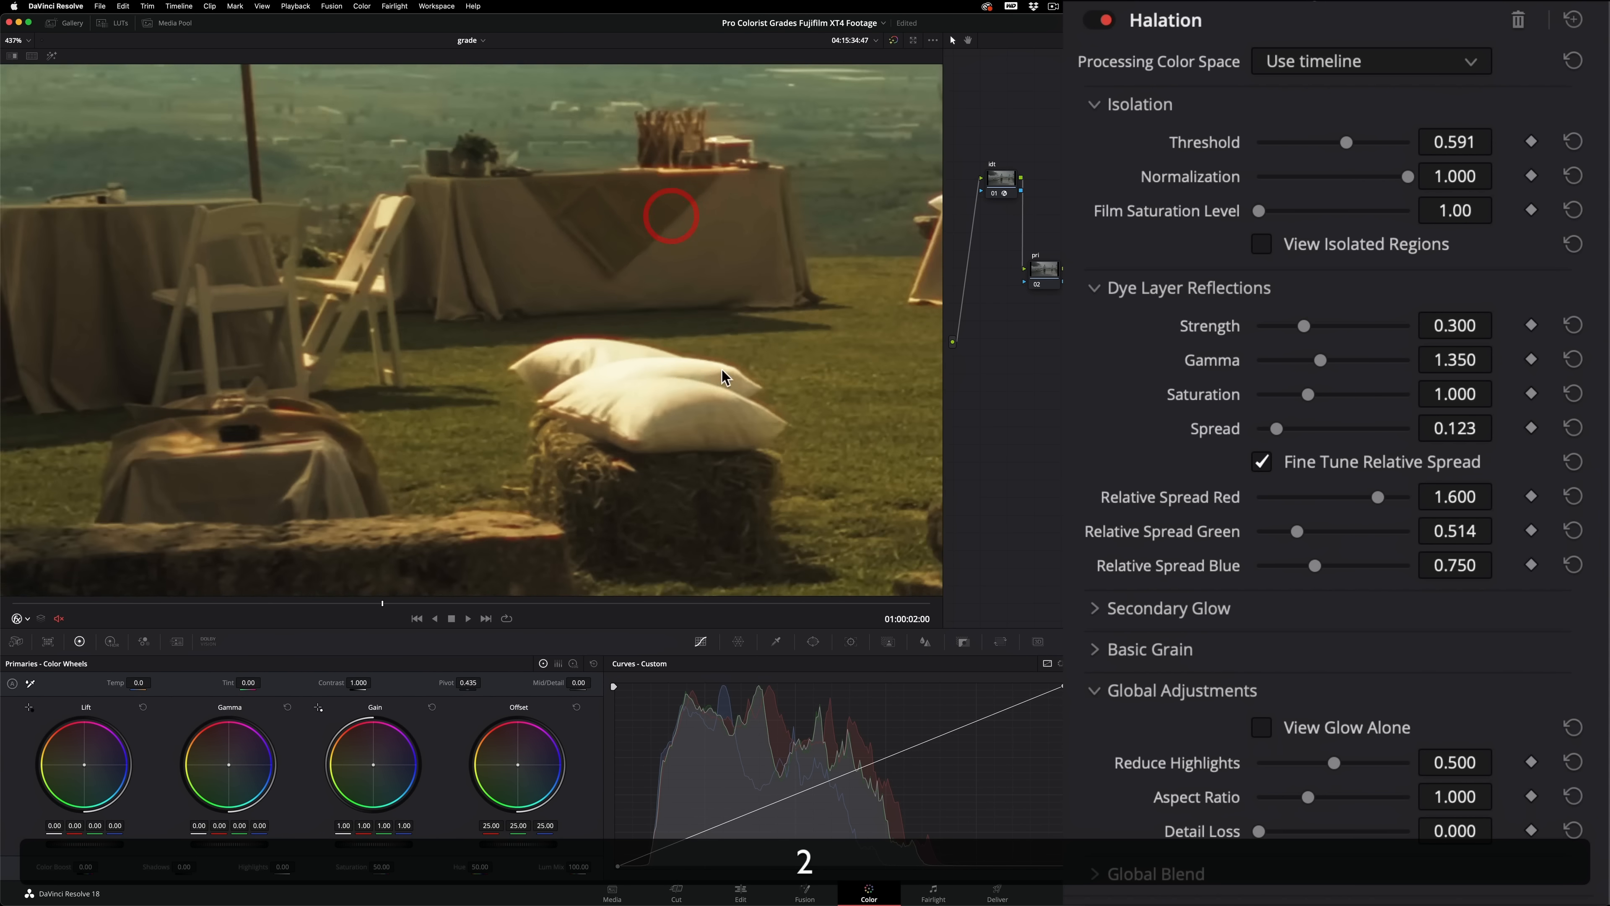
scroll(719, 378, down, 10)
key(super+d)
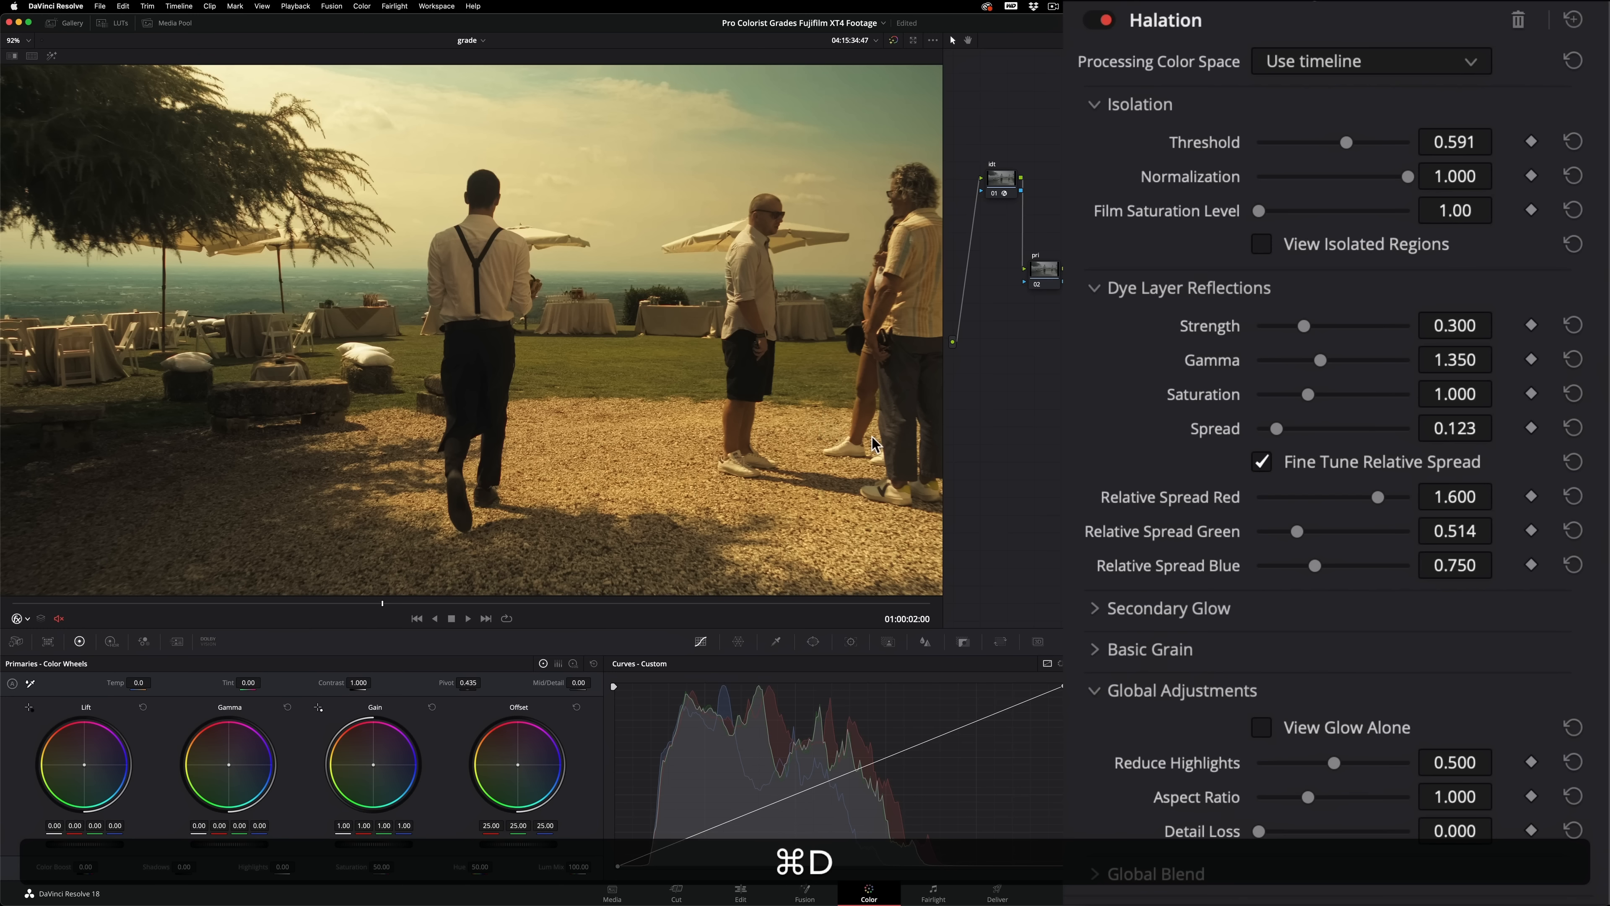
Step: Append Halation's basic grain internally and check it on the man's back up close, toggling the node
click(1166, 650)
click(1260, 686)
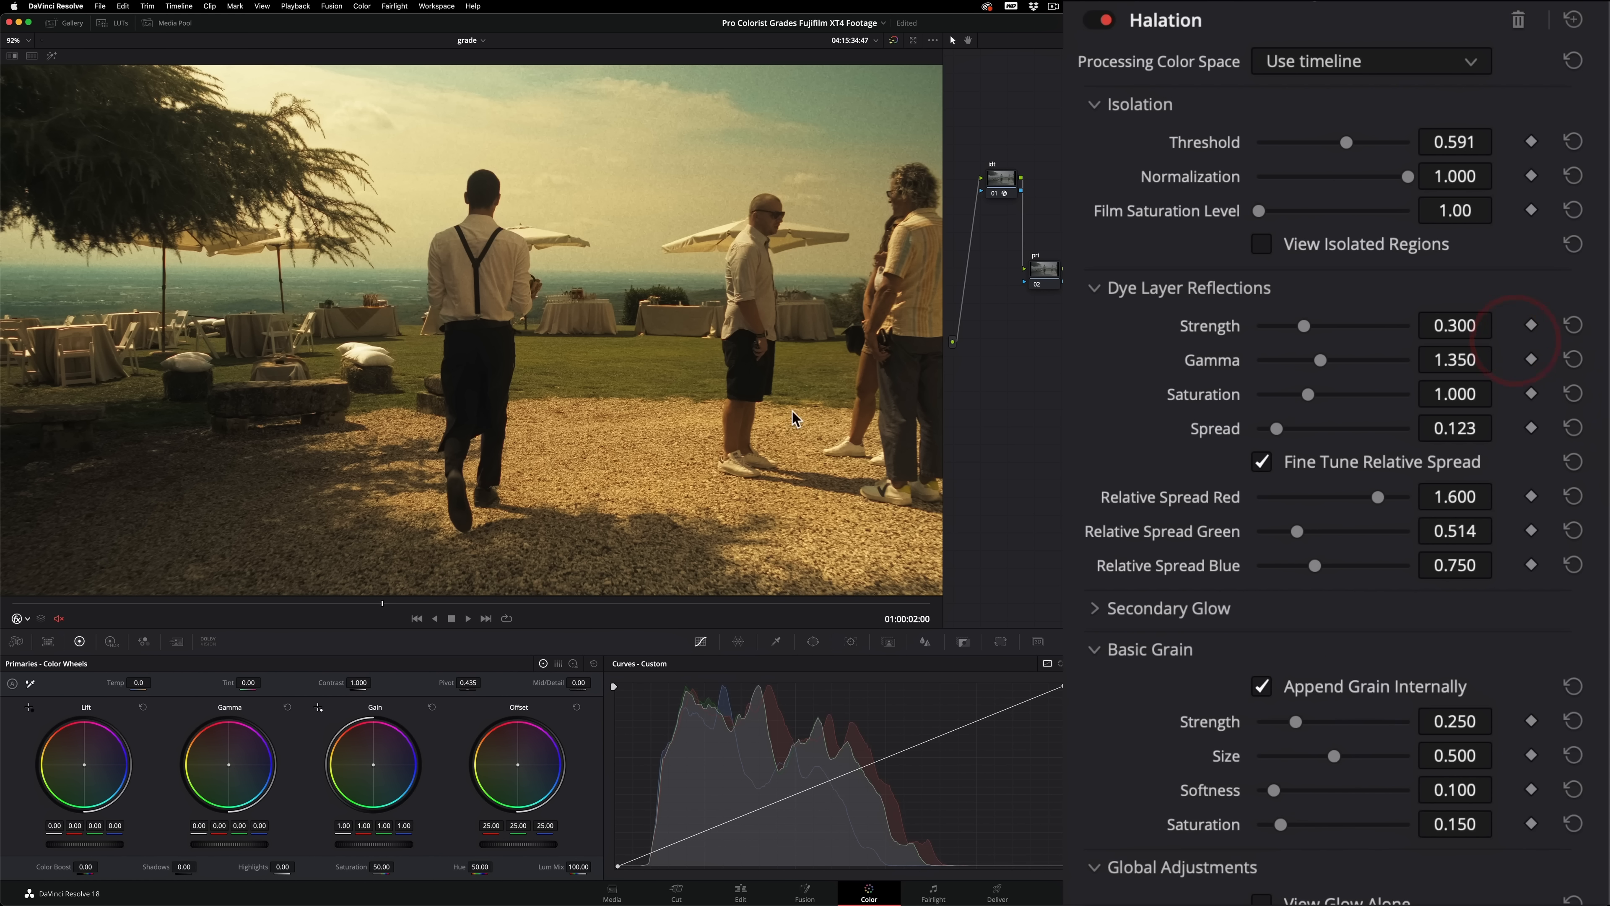
scroll(596, 324, up, 10)
key(super+d)
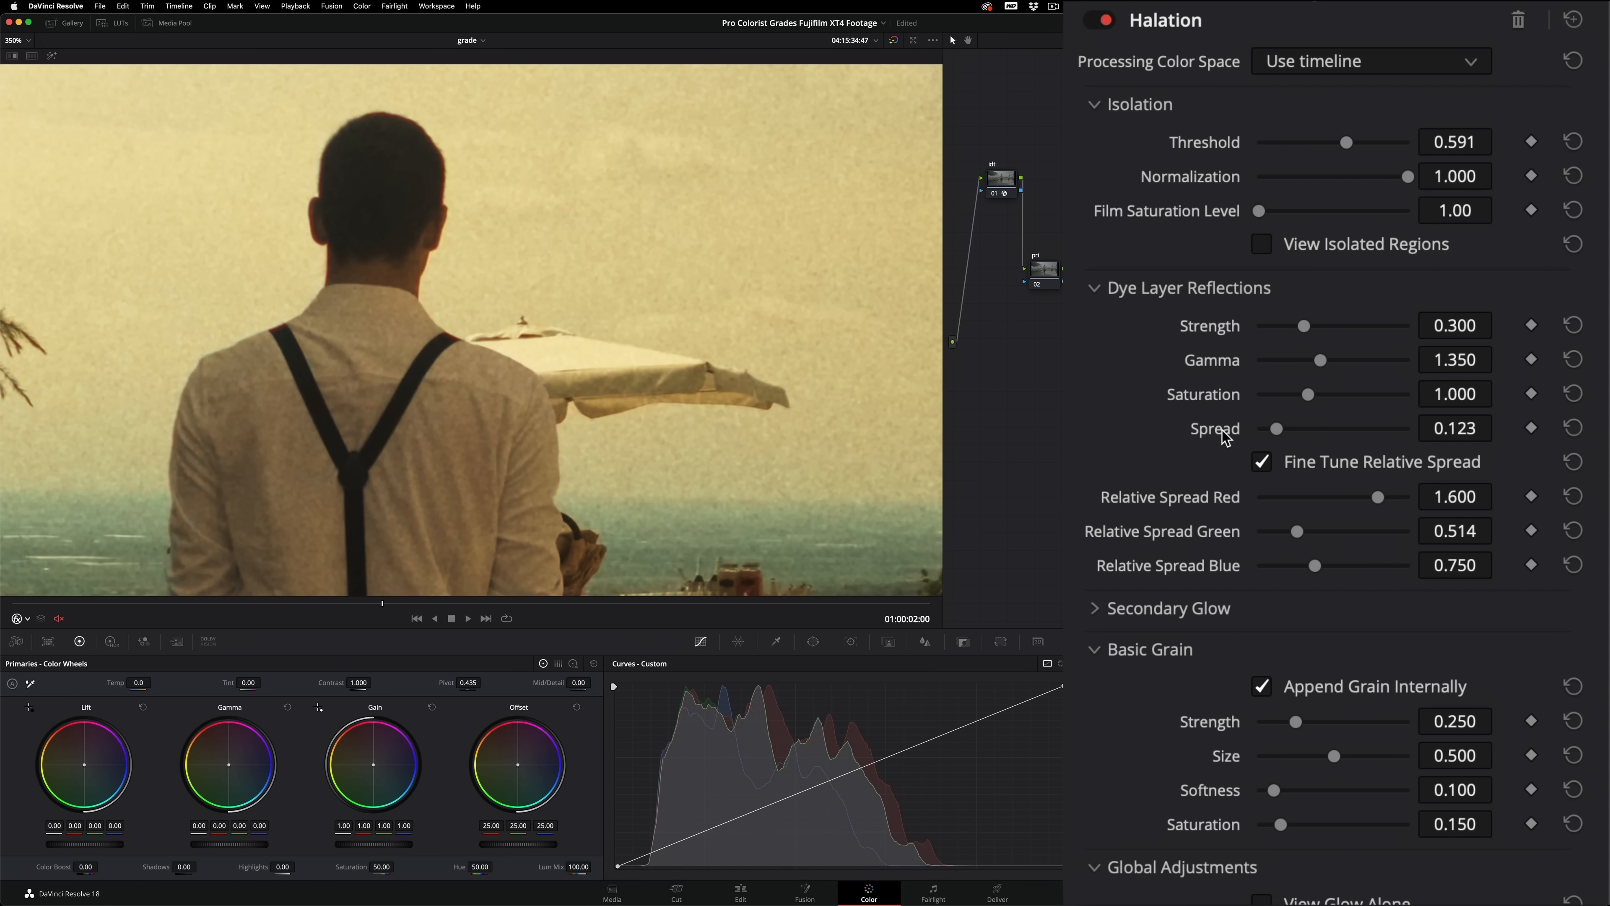
Step: Set Halation's basic grain to strength 0.128, size 0.255 and saturation 0.000
drag(1296, 722, 1282, 721)
drag(1334, 756, 1297, 756)
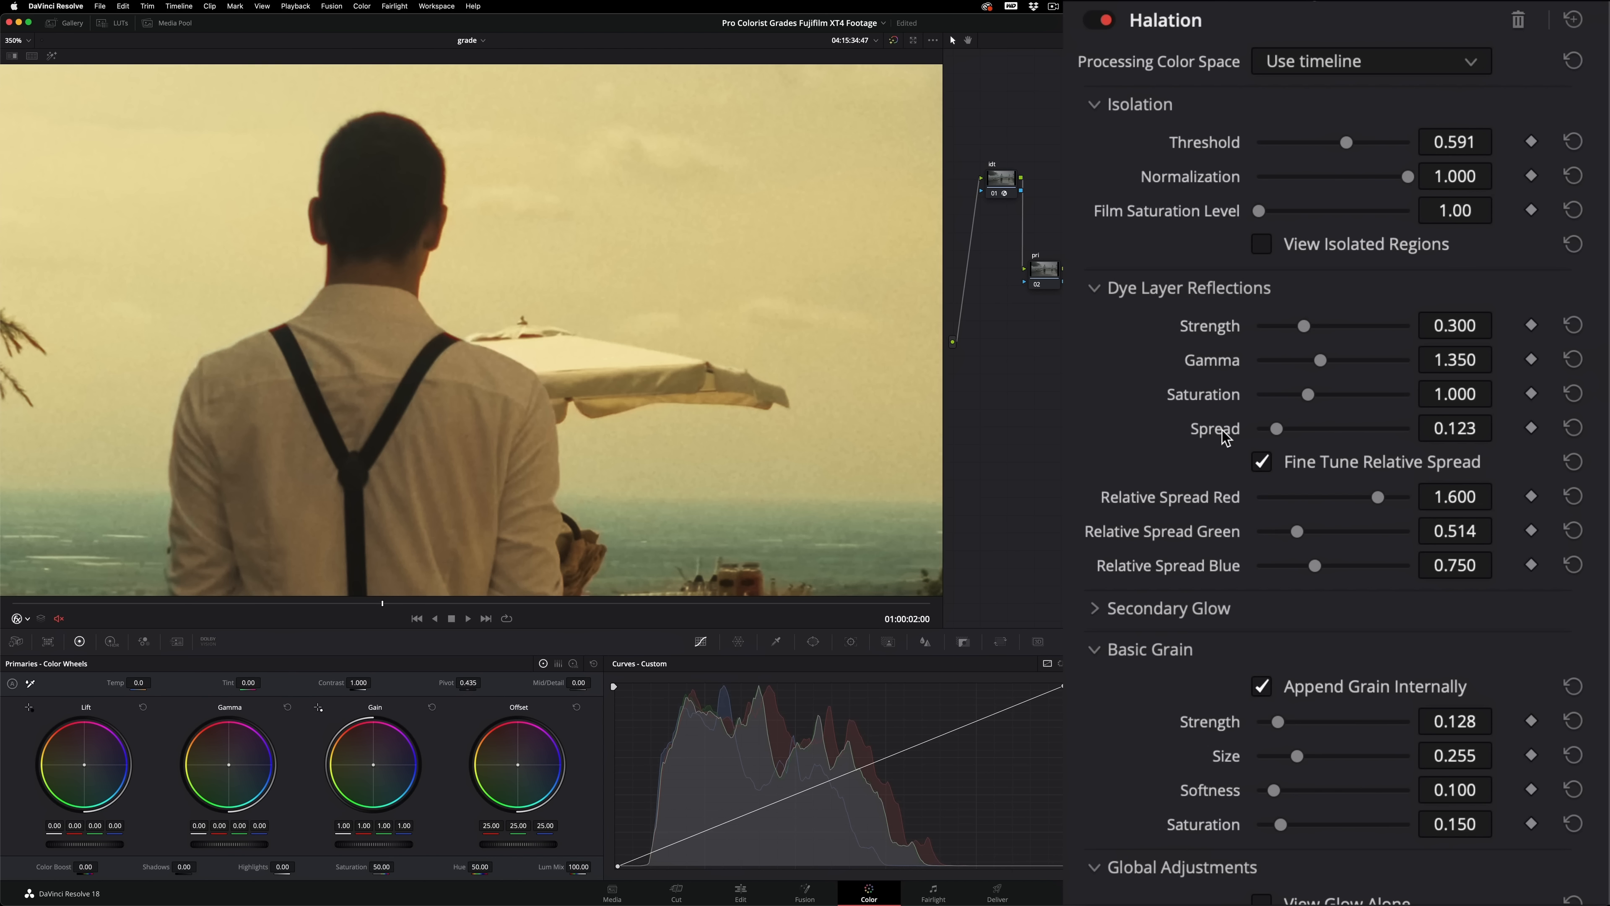
drag(1275, 824, 1259, 824)
key(shift+z)
Step: Compare the halation and grain on the full frame and on the gravel up close, toggling the node
key(super+d)
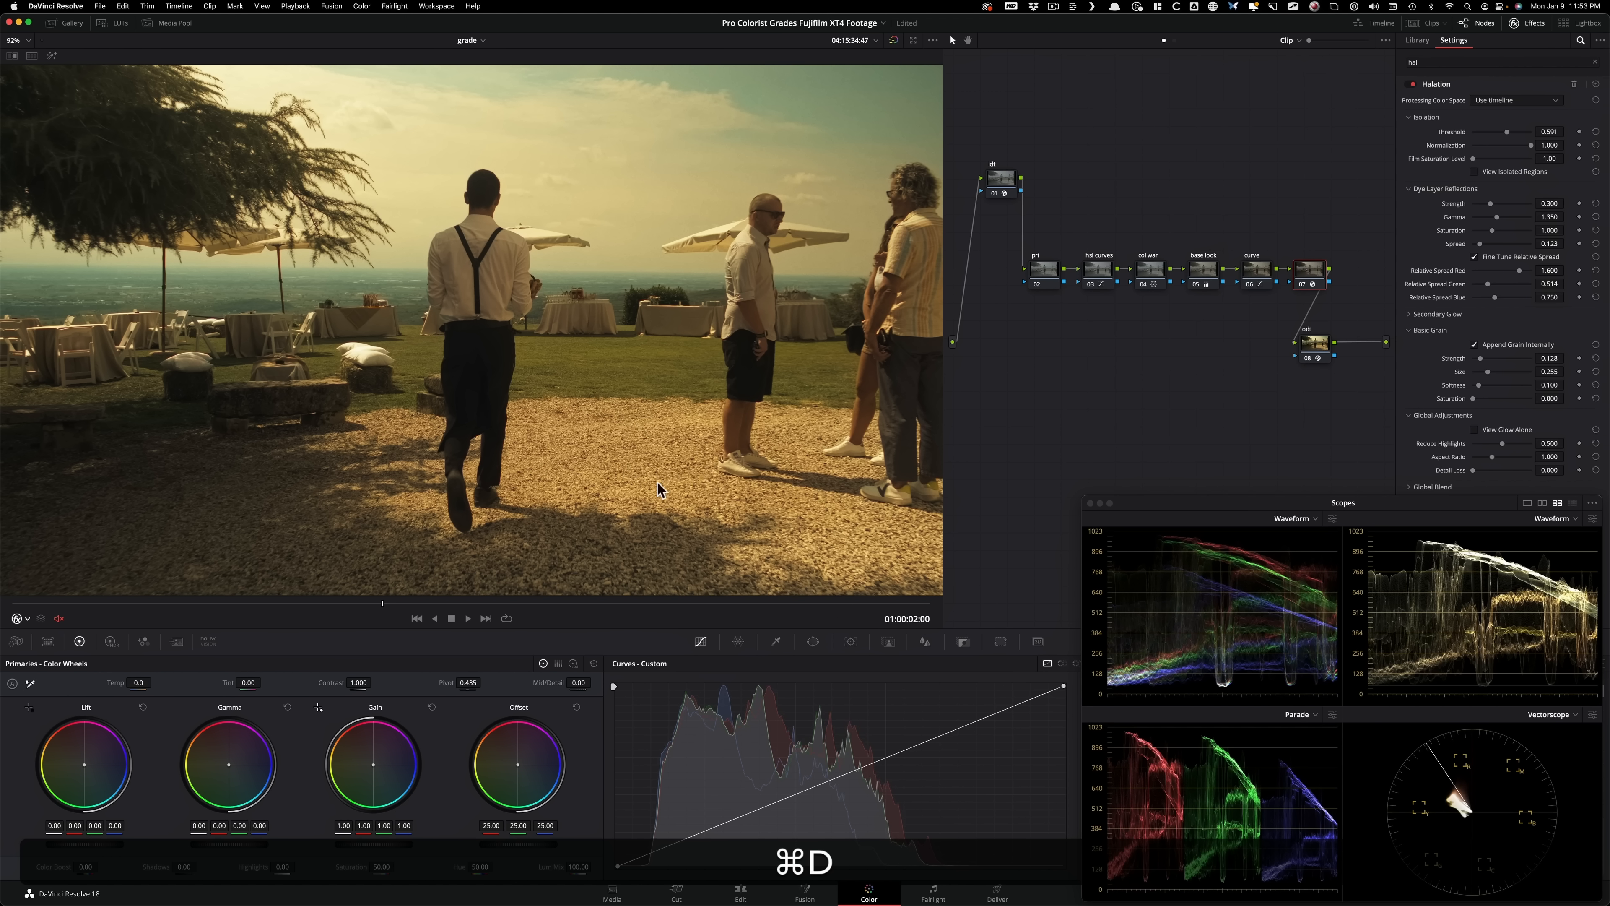
key(super+d)
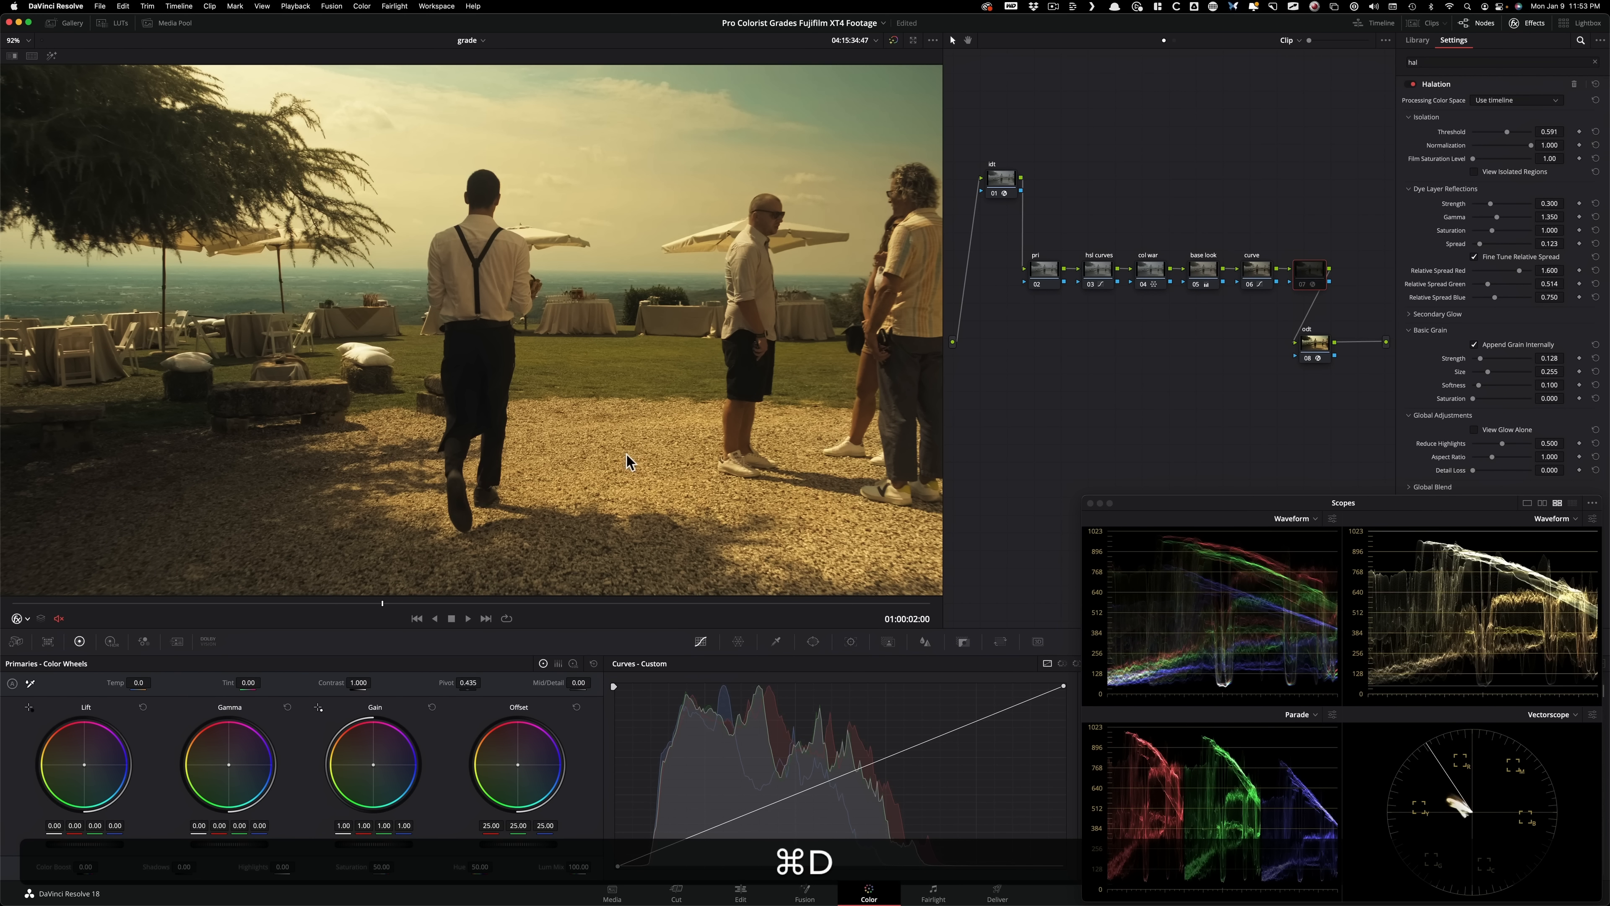
key(super+d)
scroll(679, 494, up, 10)
drag(673, 475, 411, 214)
key(super+d)
key(super+d)
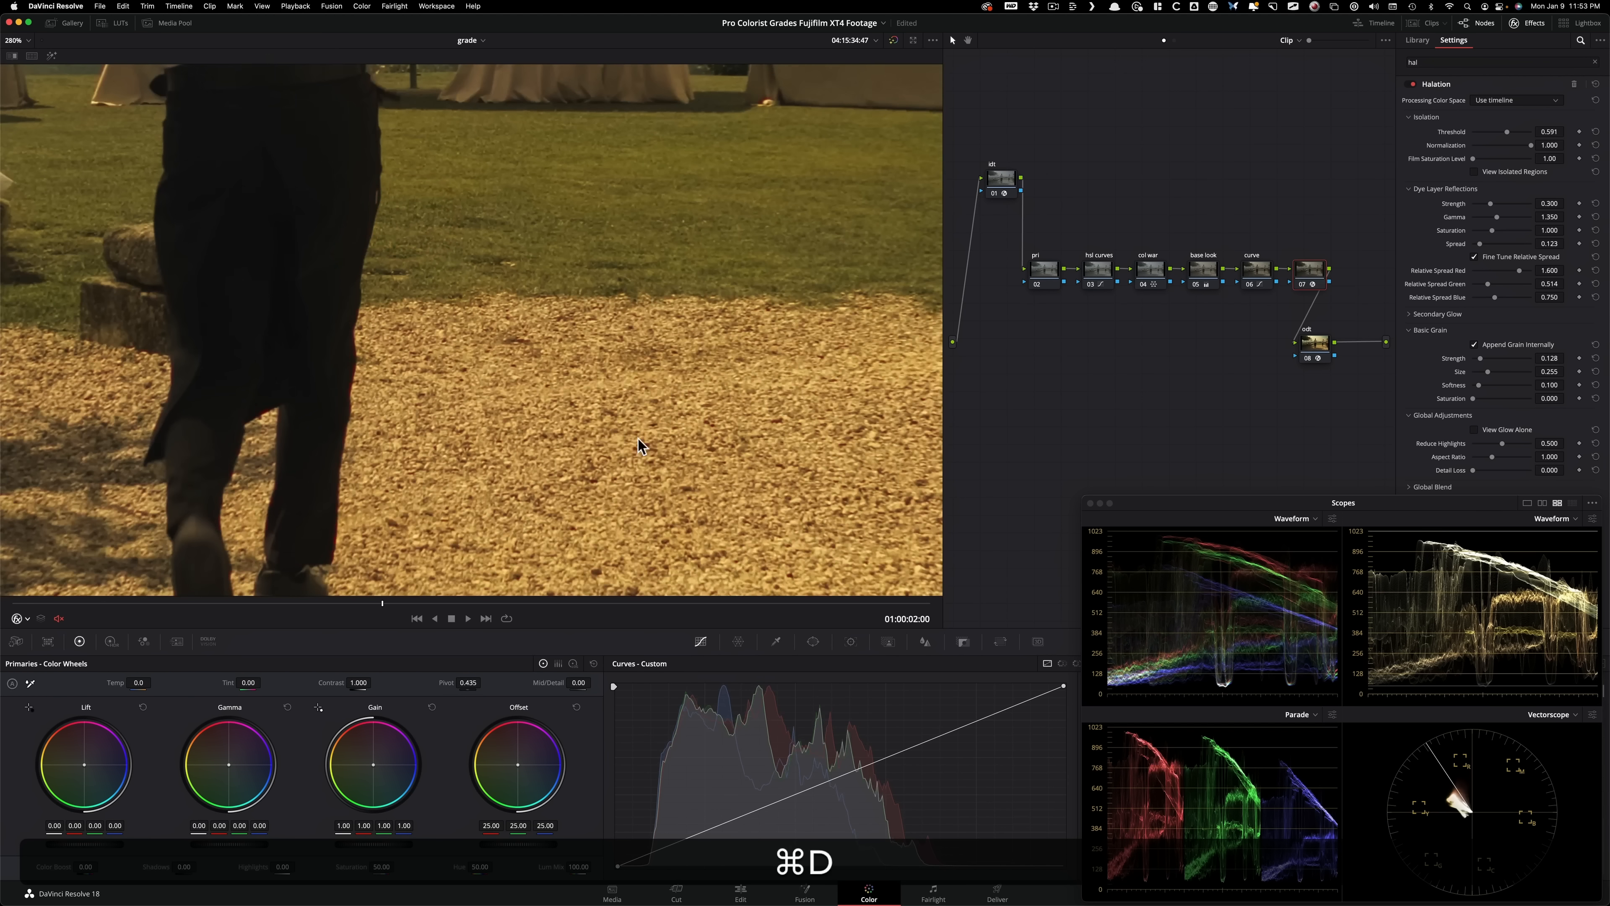
key(super+3)
key(super+d)
key(super+d)
key(super+d)
key(super+d)
key(super+d)
key(super+d)
key(super+d)
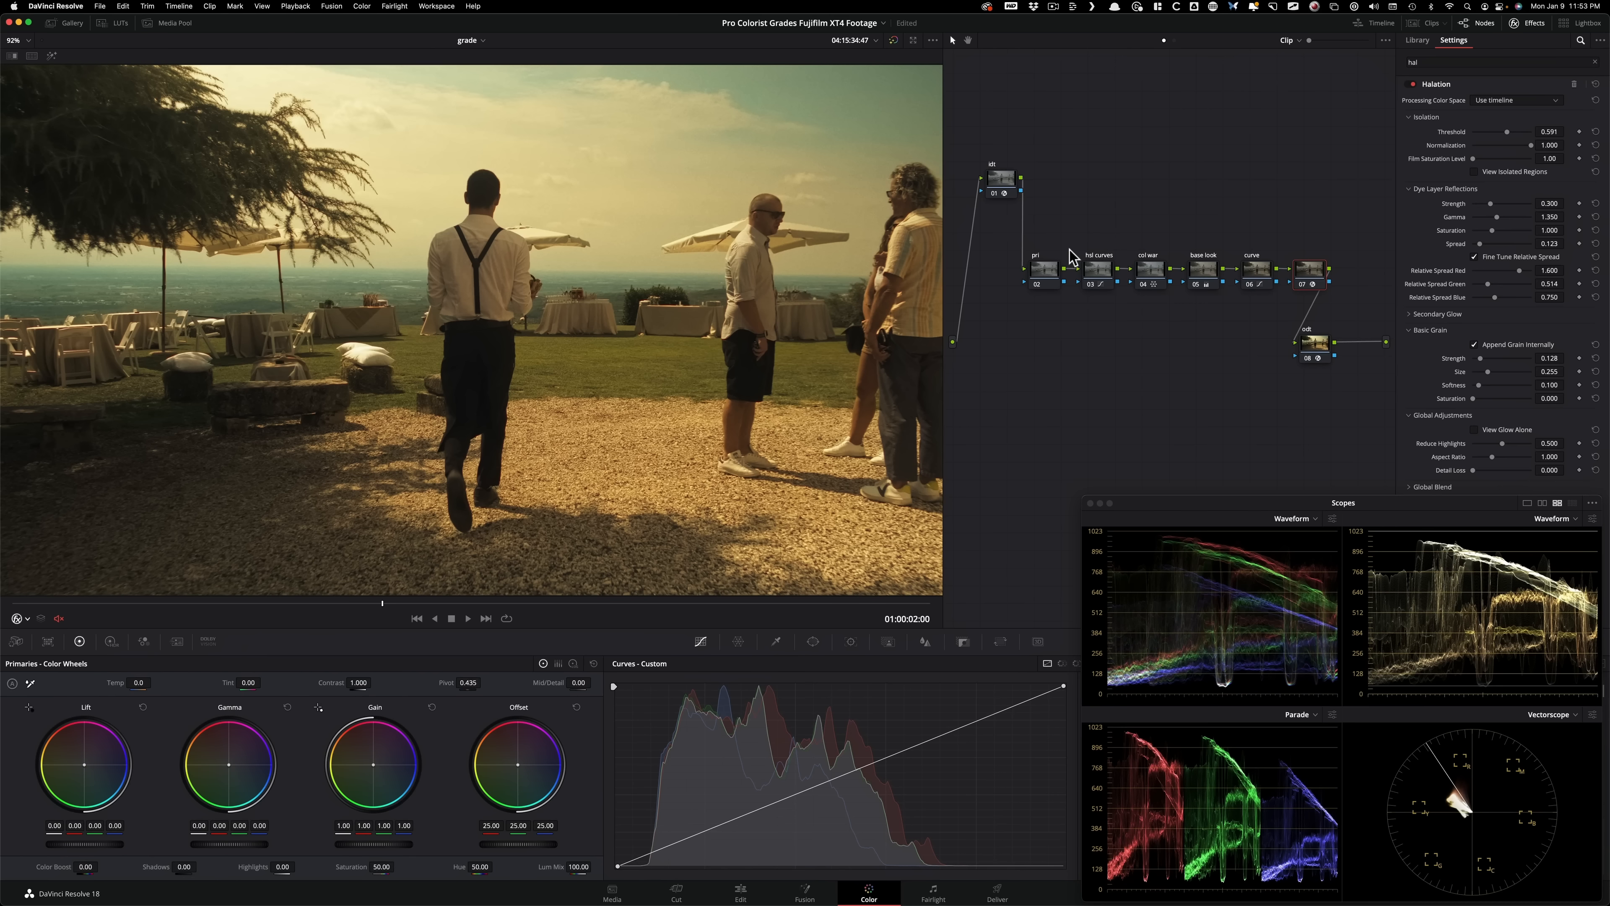
Step: Look at the HDR wheels on the pri node and return to the primary color wheels
click(1039, 280)
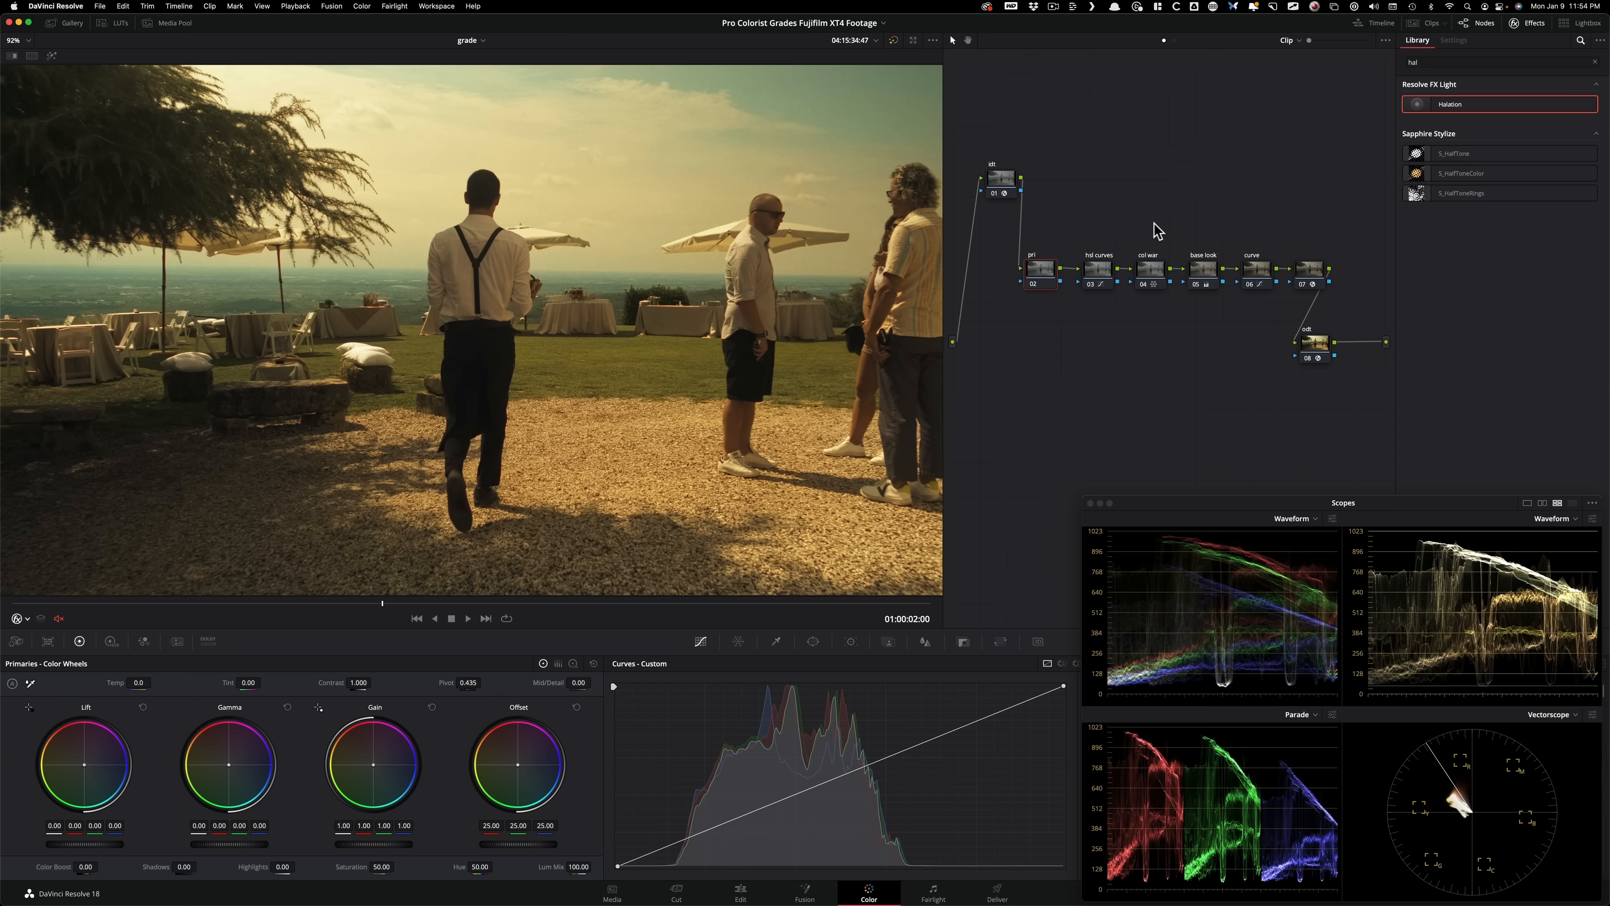
key(alt+h)
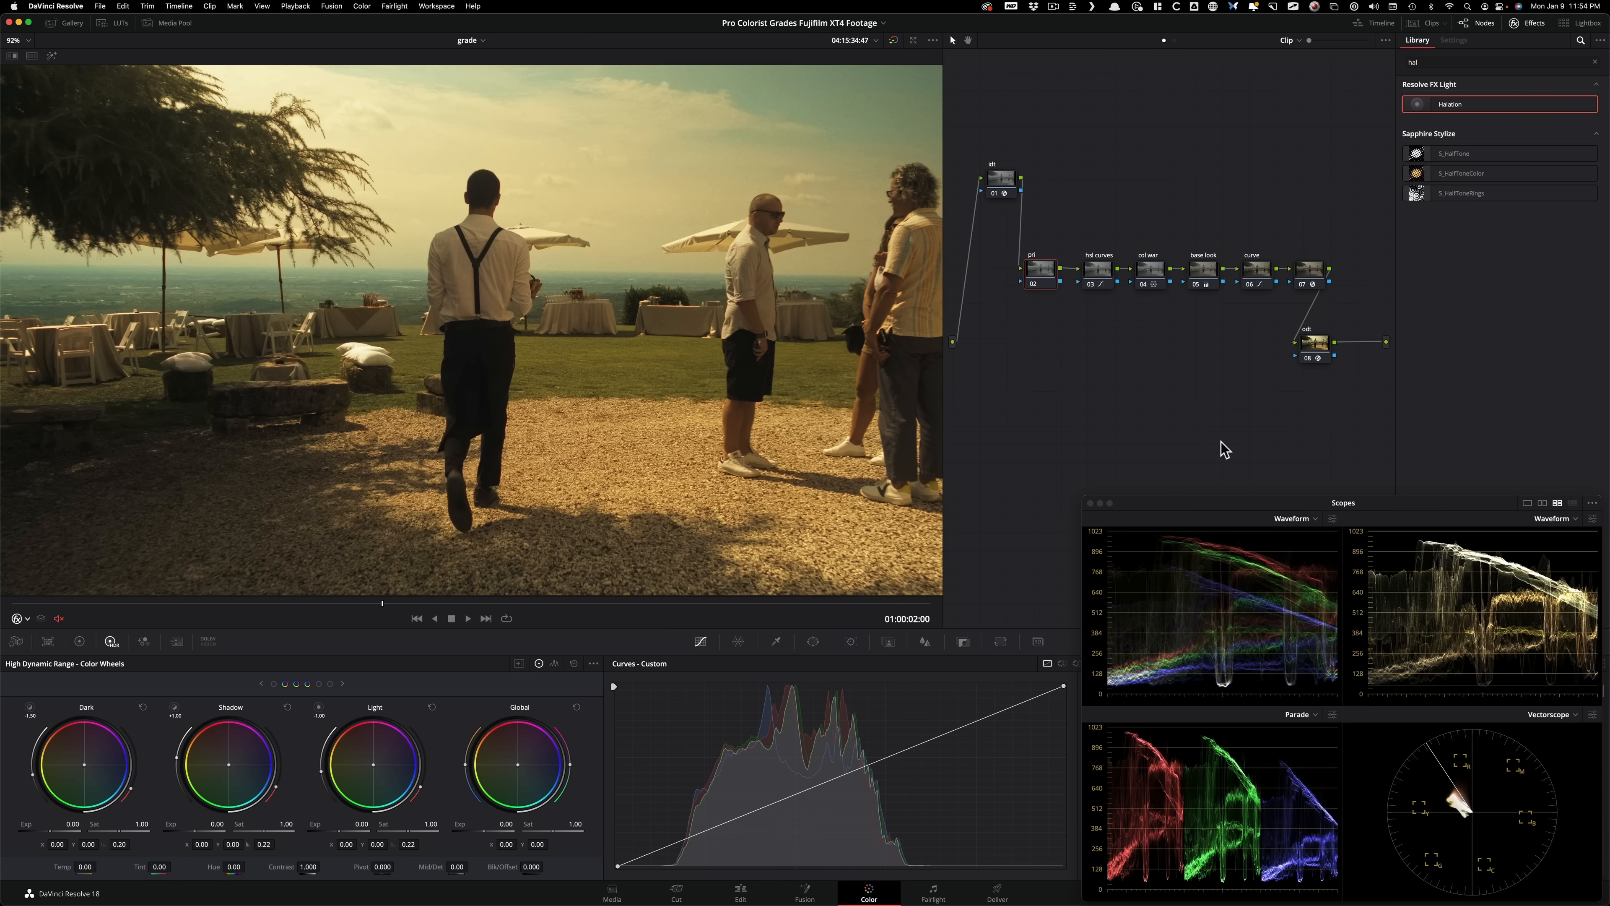
key(alt+w)
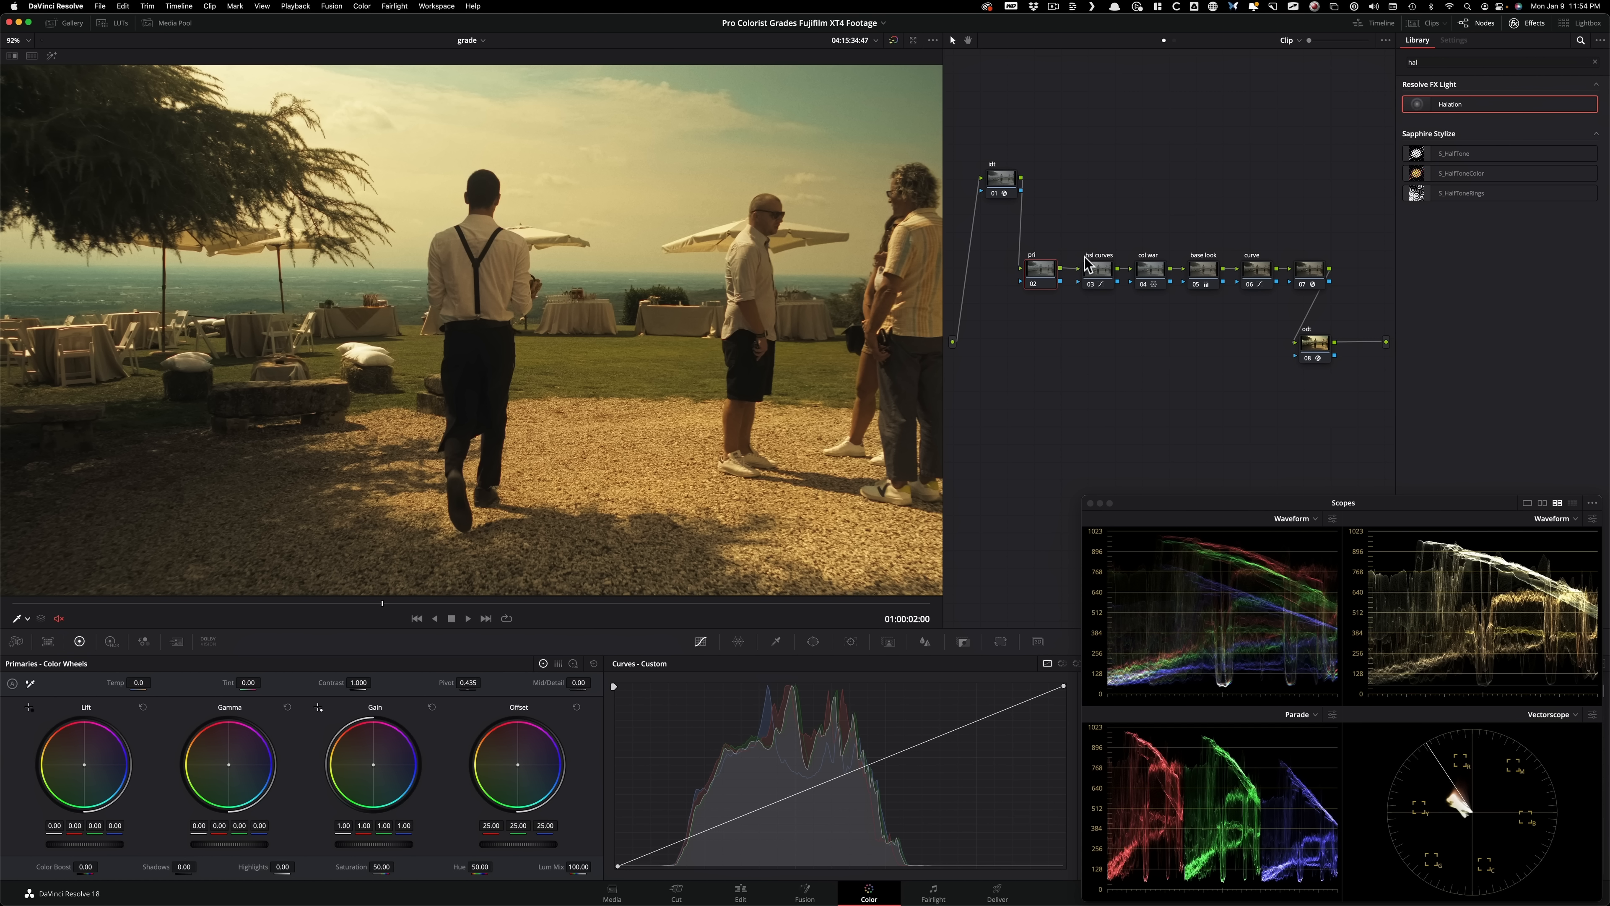
click(1040, 272)
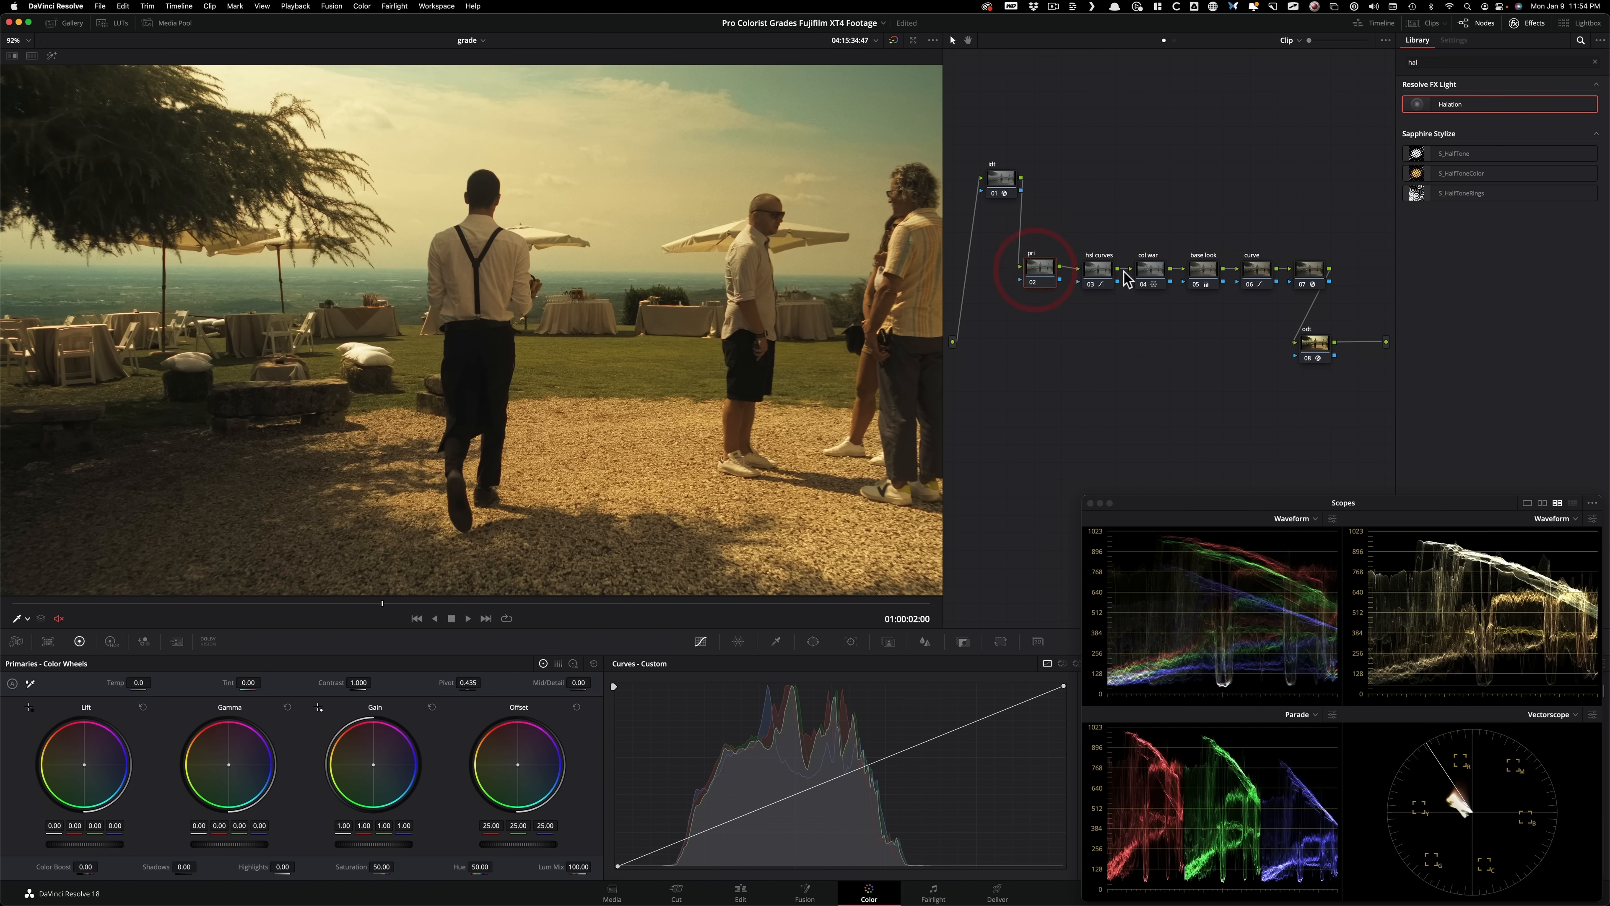
click(1092, 271)
drag(1105, 237, 1326, 283)
Step: Label the Halation node "hal - gra"
click(1313, 272)
key(Tab)
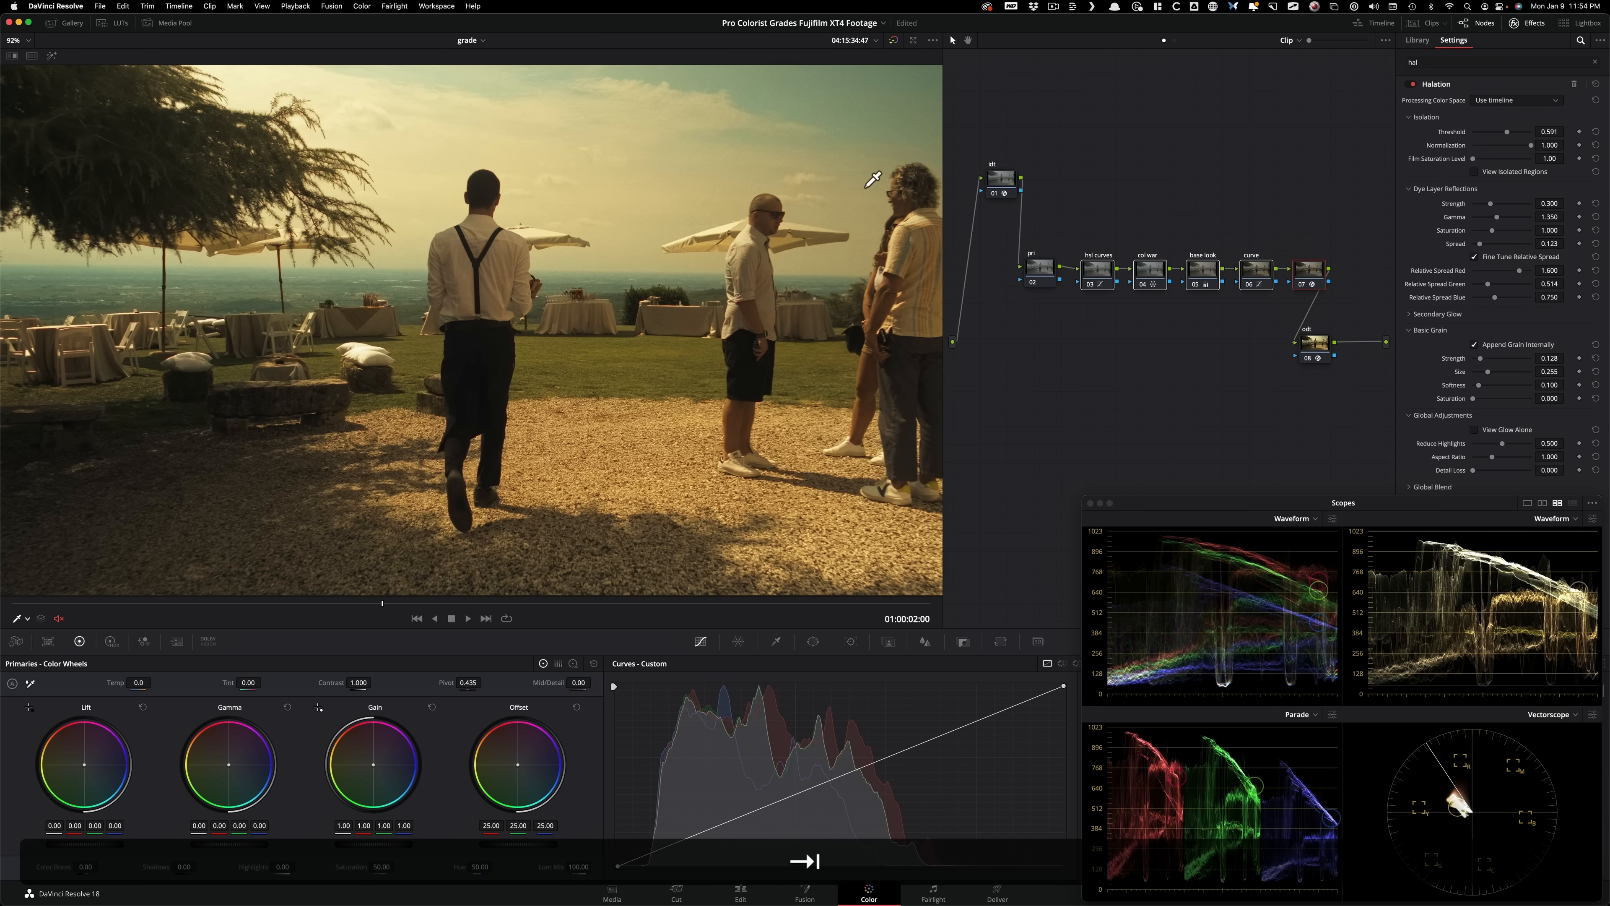
click(1346, 204)
key(Tab)
text(h)
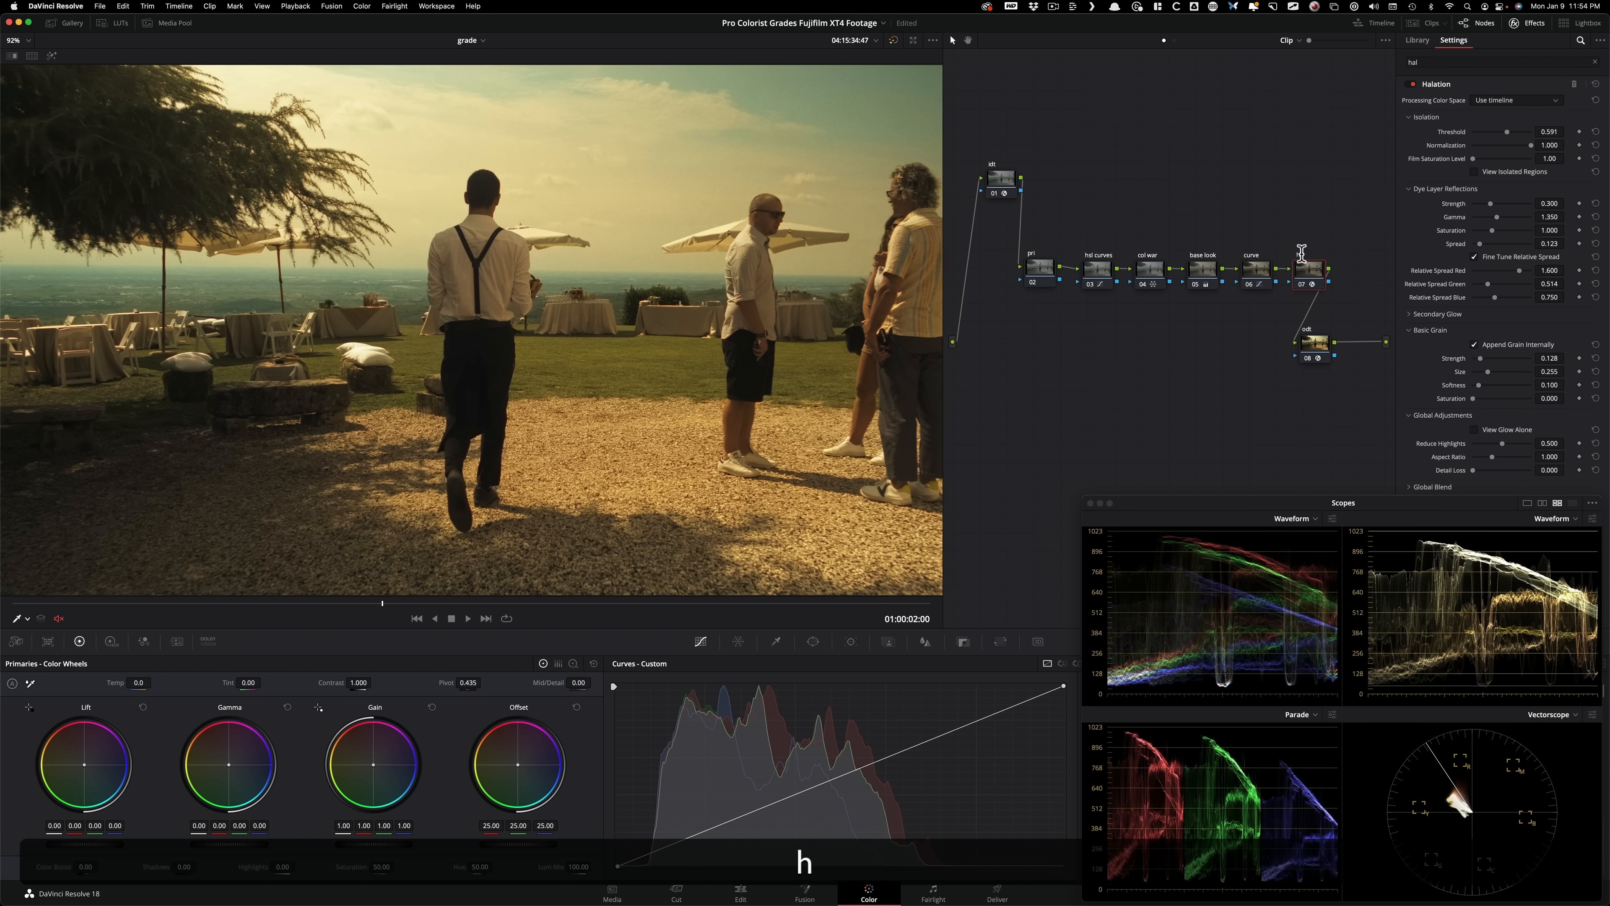
text(l)
text(g)
key(BackSpace)
key(Return)
Step: Disable all five nodes from hsl curves through hal - gra together
click(1202, 161)
drag(1090, 233, 1339, 284)
key(super+d)
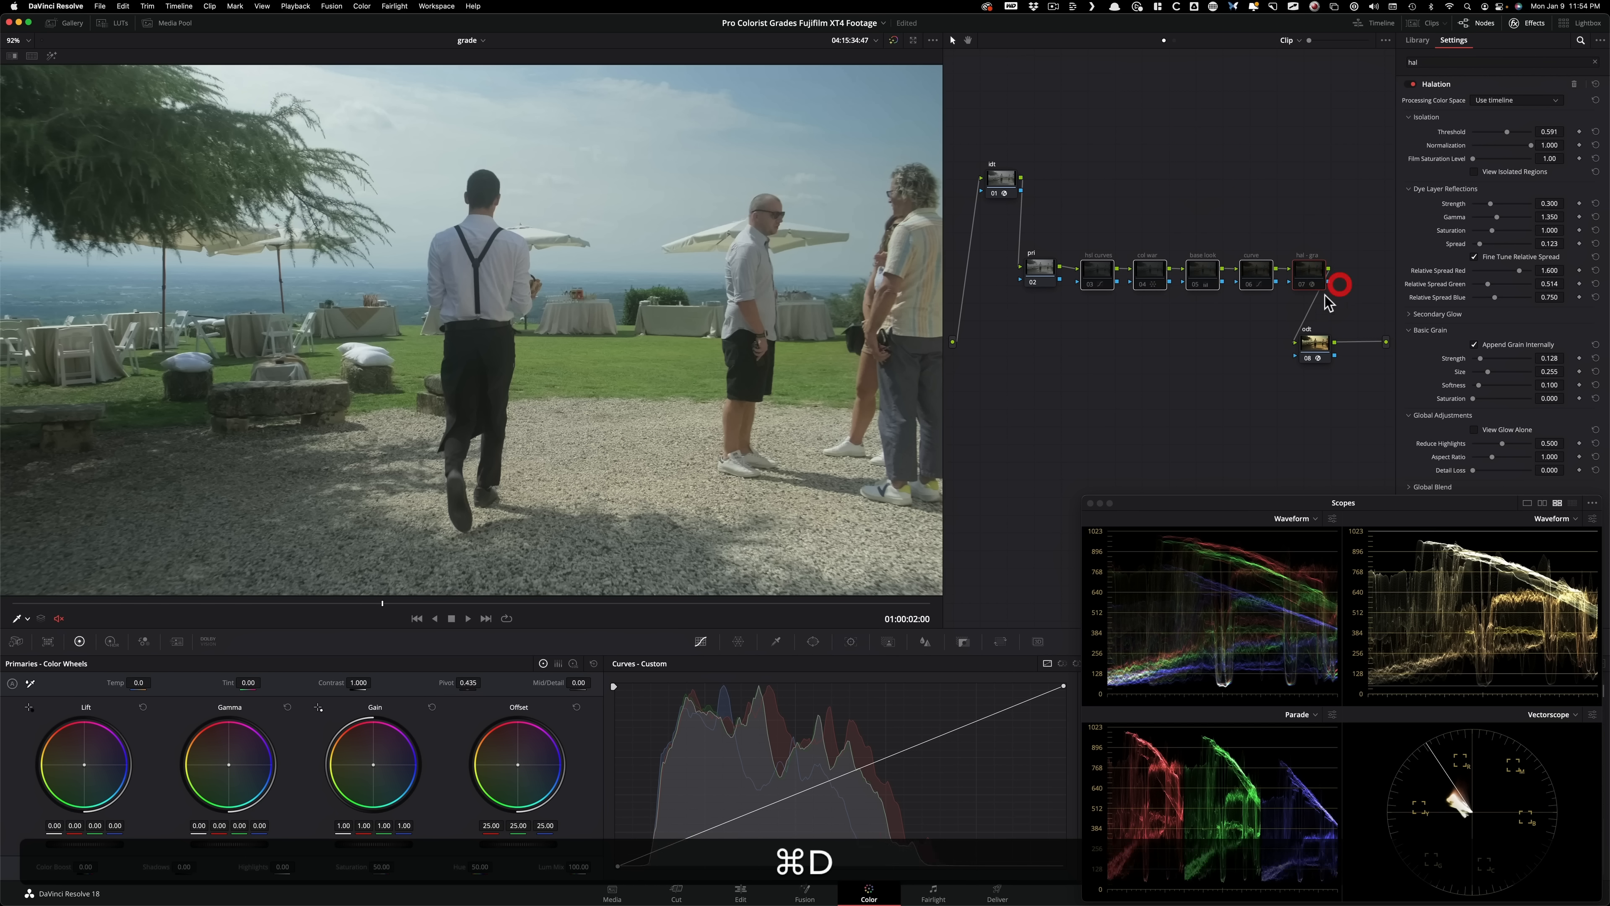
click(1215, 202)
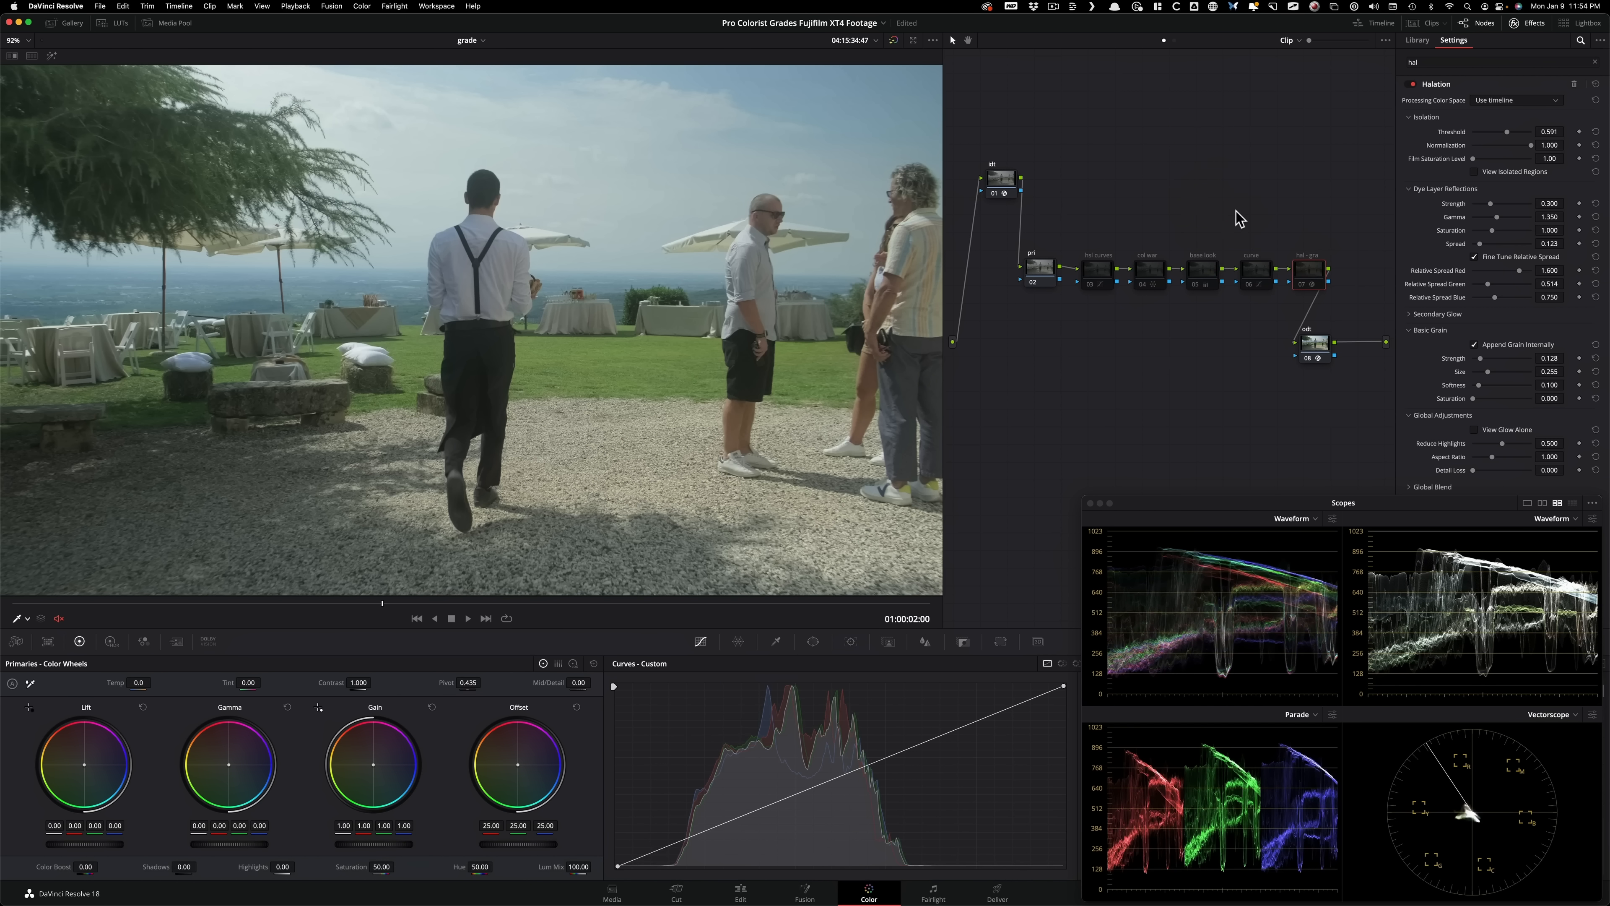
Step: Compare the color-managed base image in version 3 with grade versions 1 and 2, ending on version 3
key(super+b)
key(super+n)
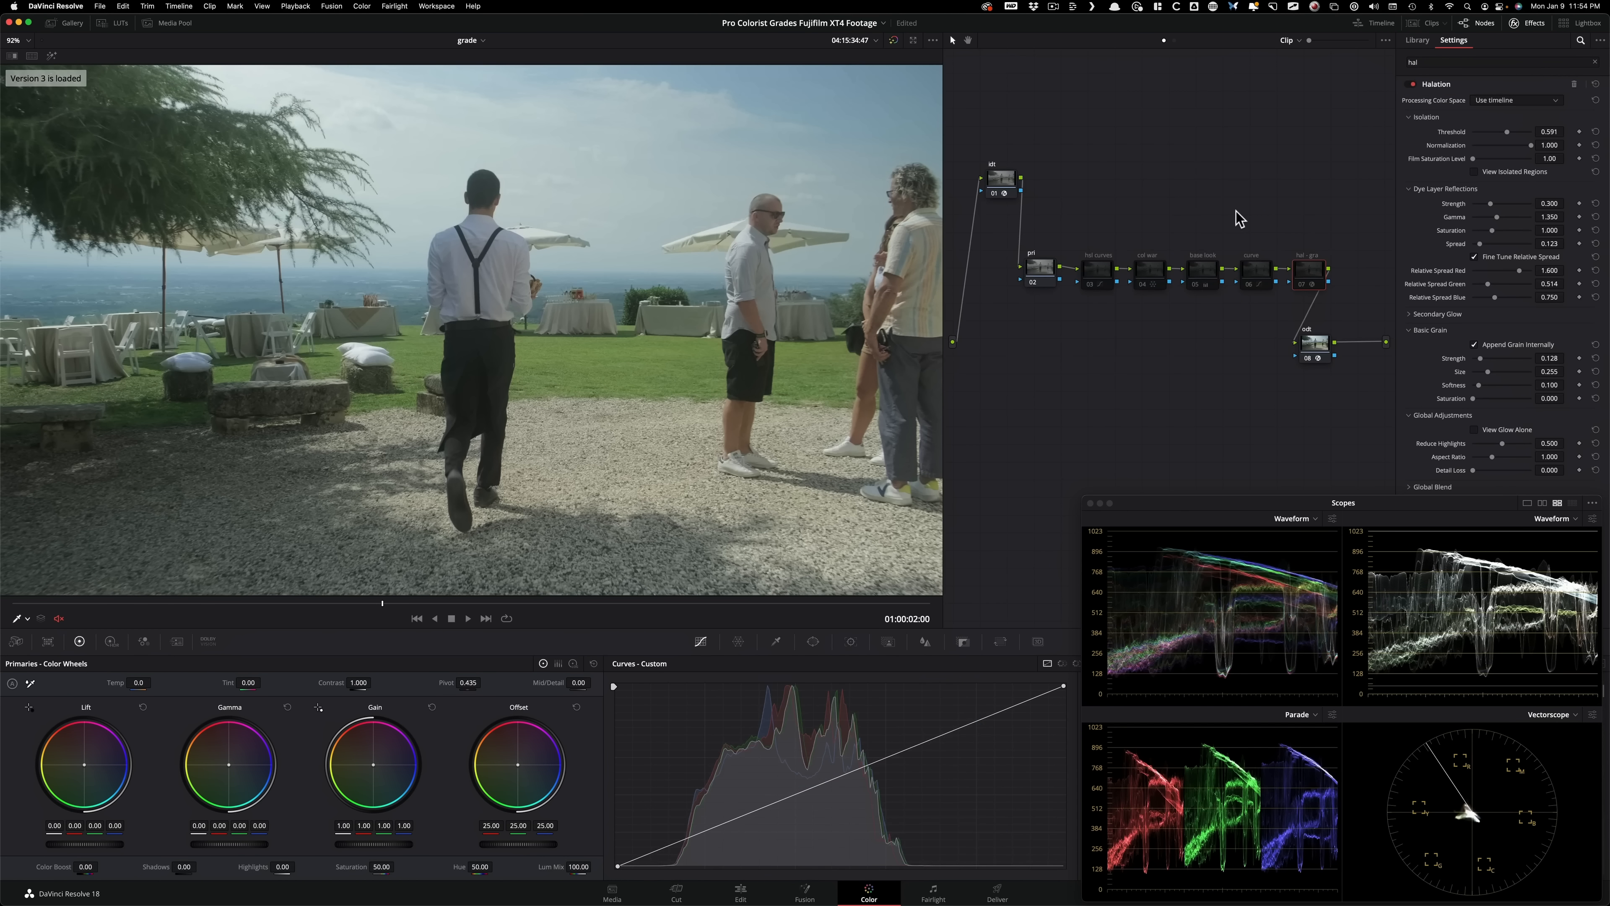
key(super+b)
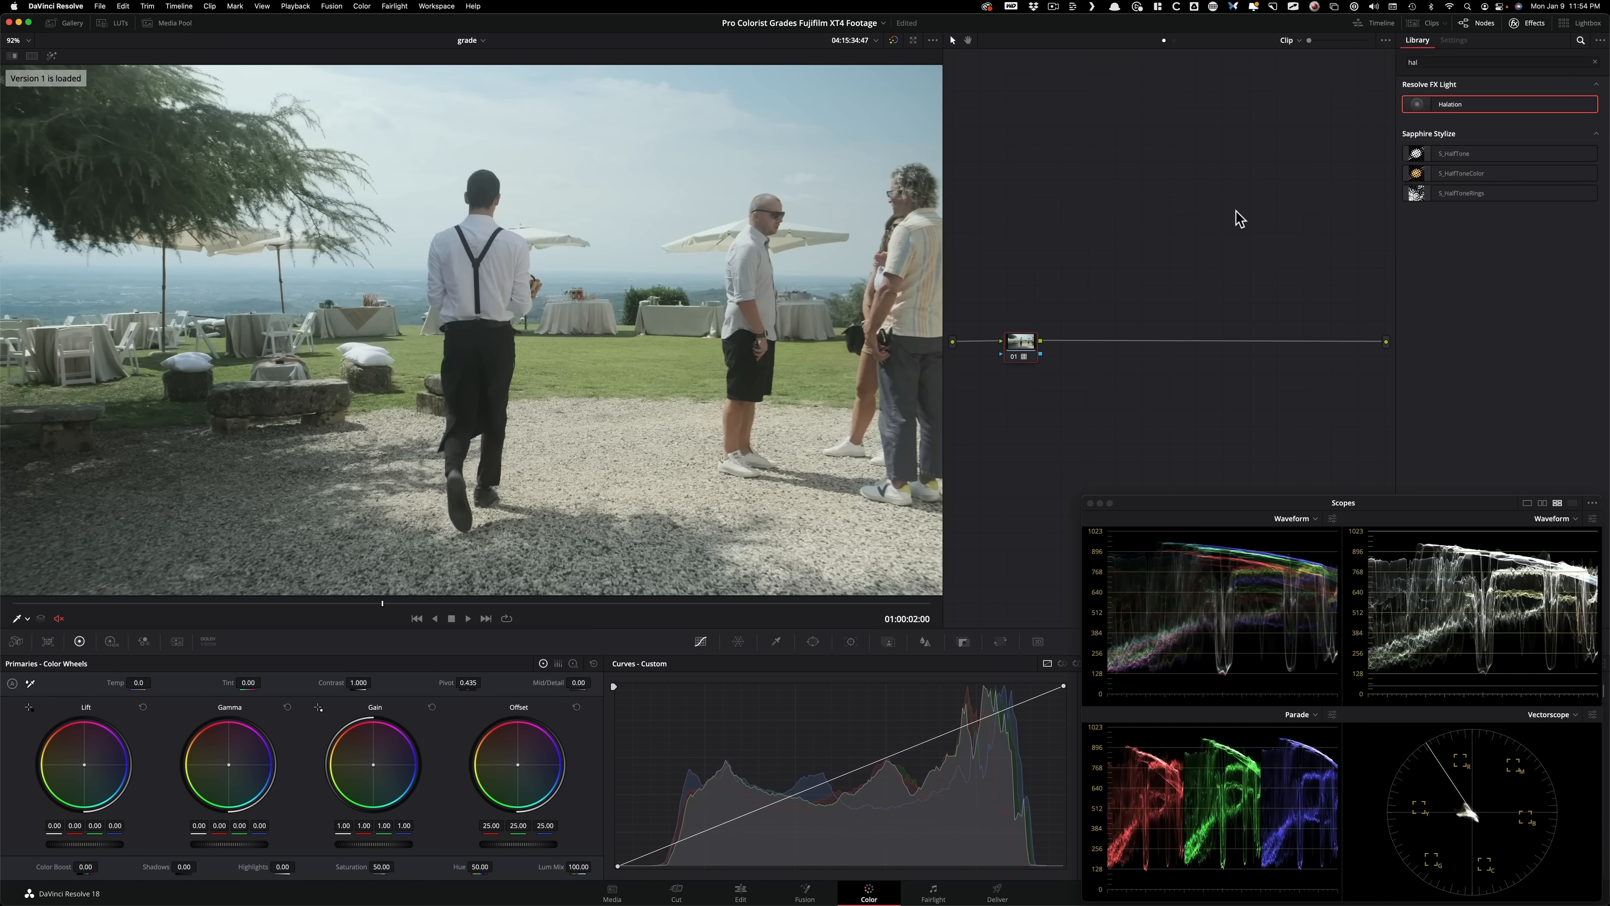
key(super+n)
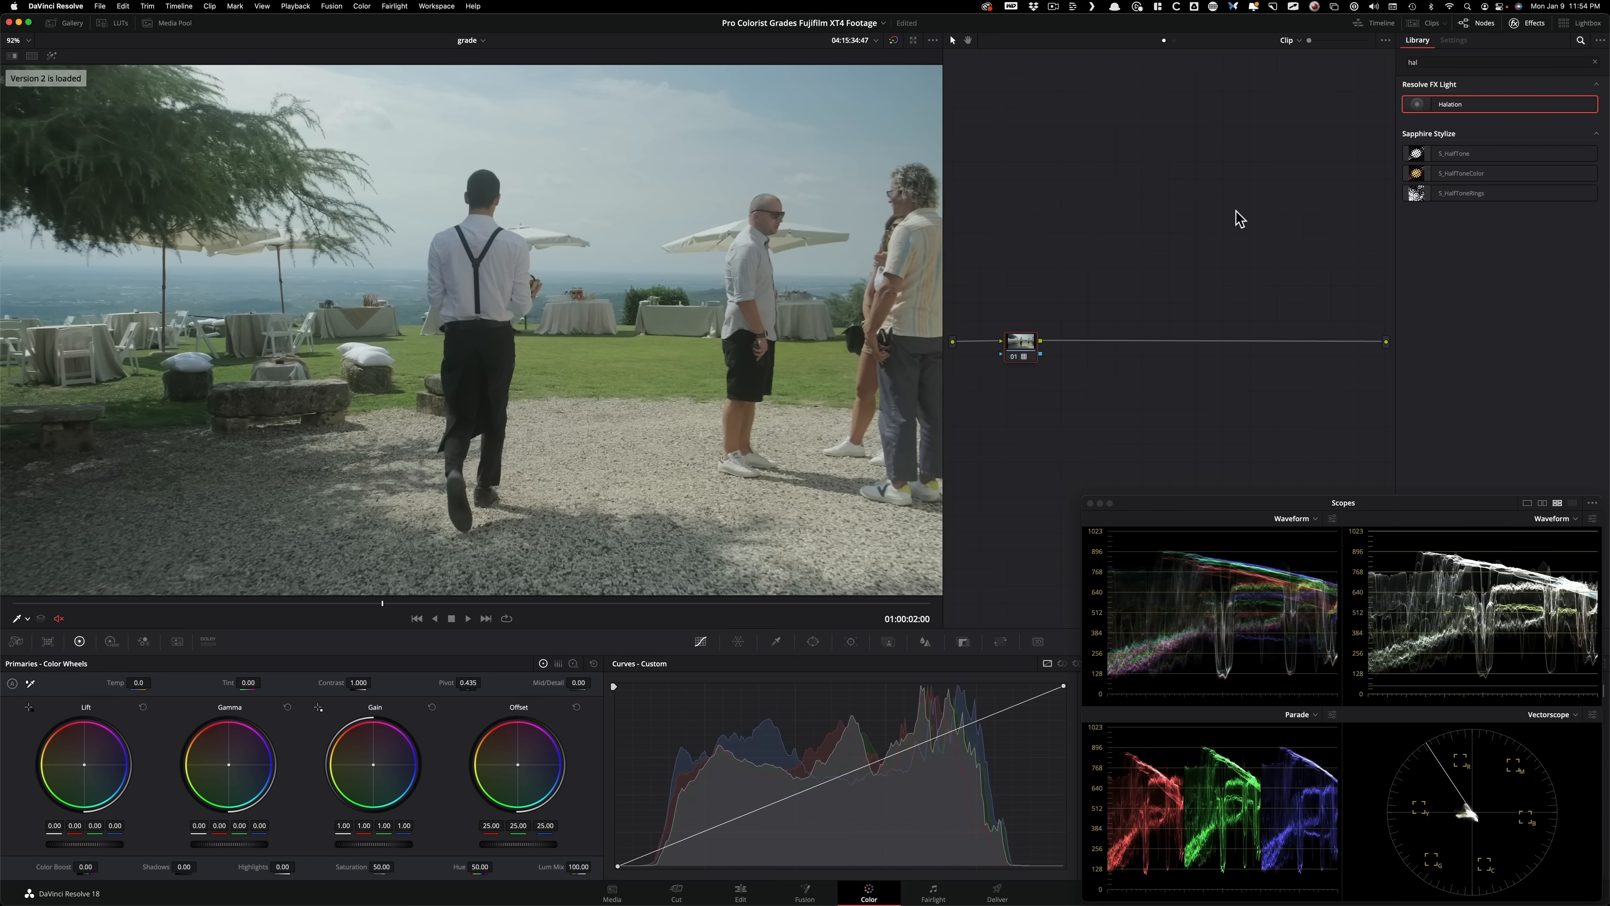
key(super+n)
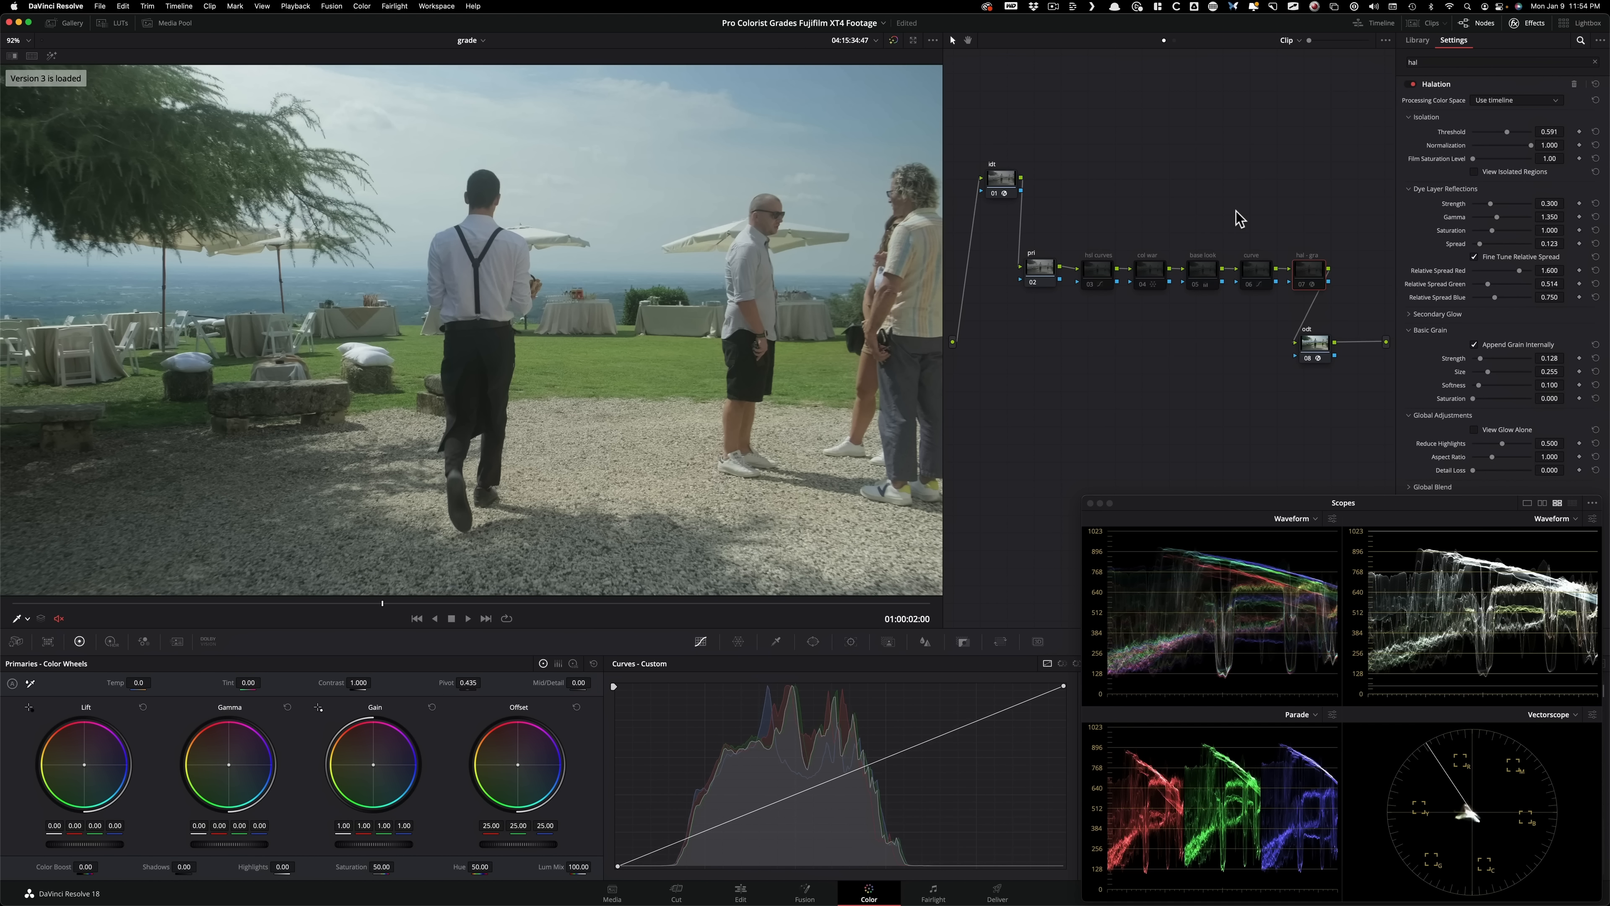
key(super+b)
key(super+n)
key(super+b)
key(super+n)
key(super+b)
key(super+n)
key(super+b)
key(super+n)
key(super+b)
key(super+n)
key(super+n)
Step: Re-enable the curve node and the col war node, toggling col war to compare its effect
click(1194, 203)
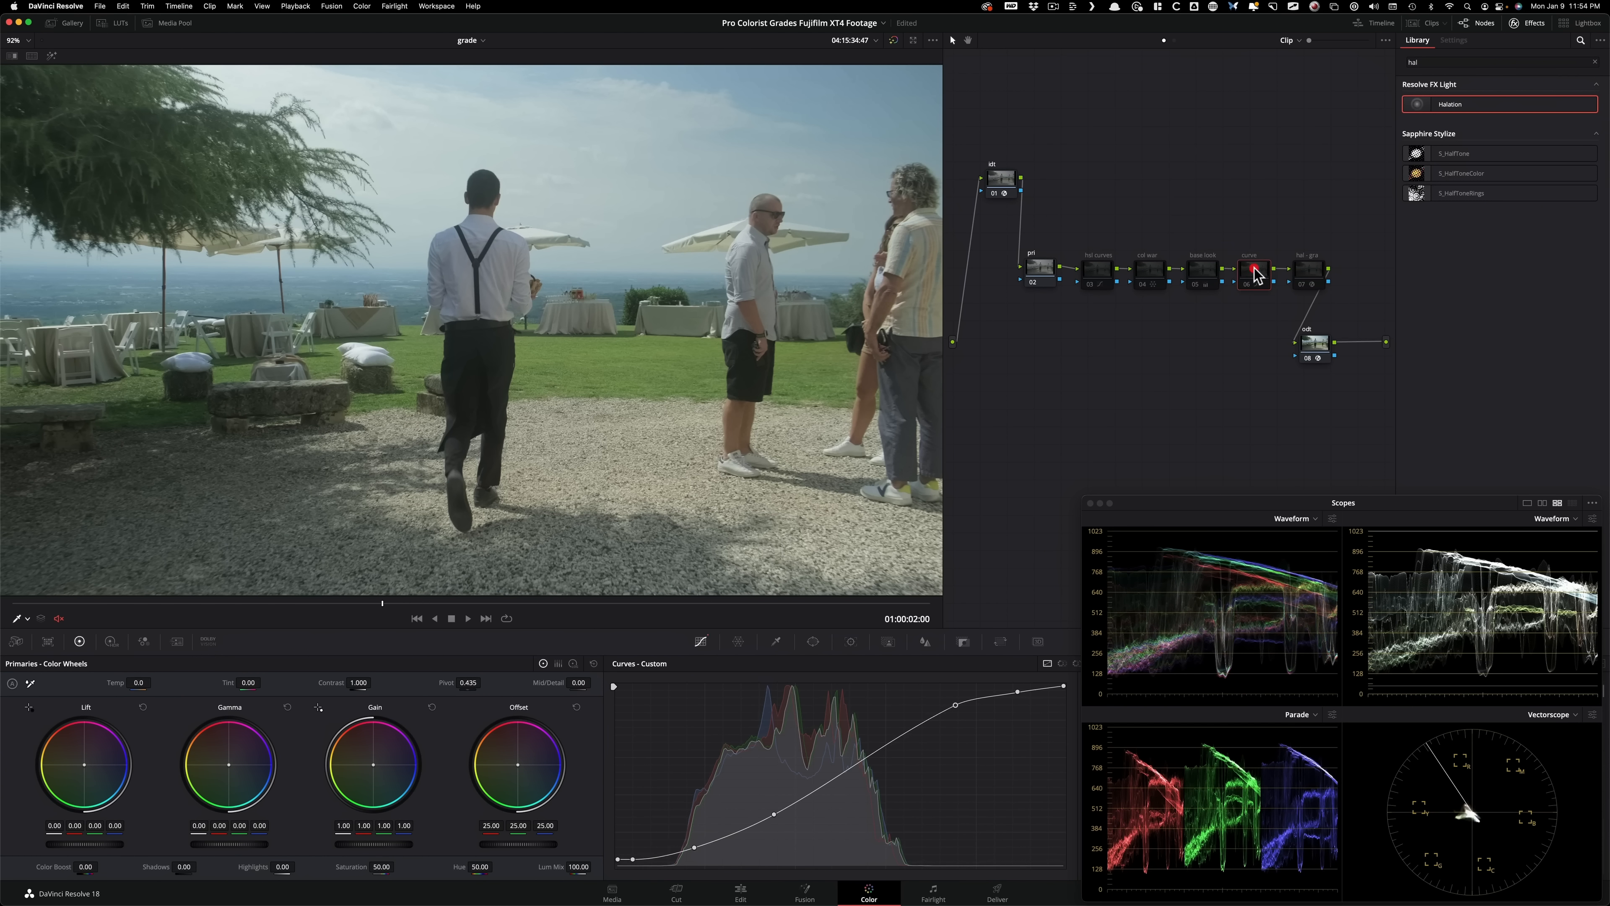
click(1254, 268)
key(super+d)
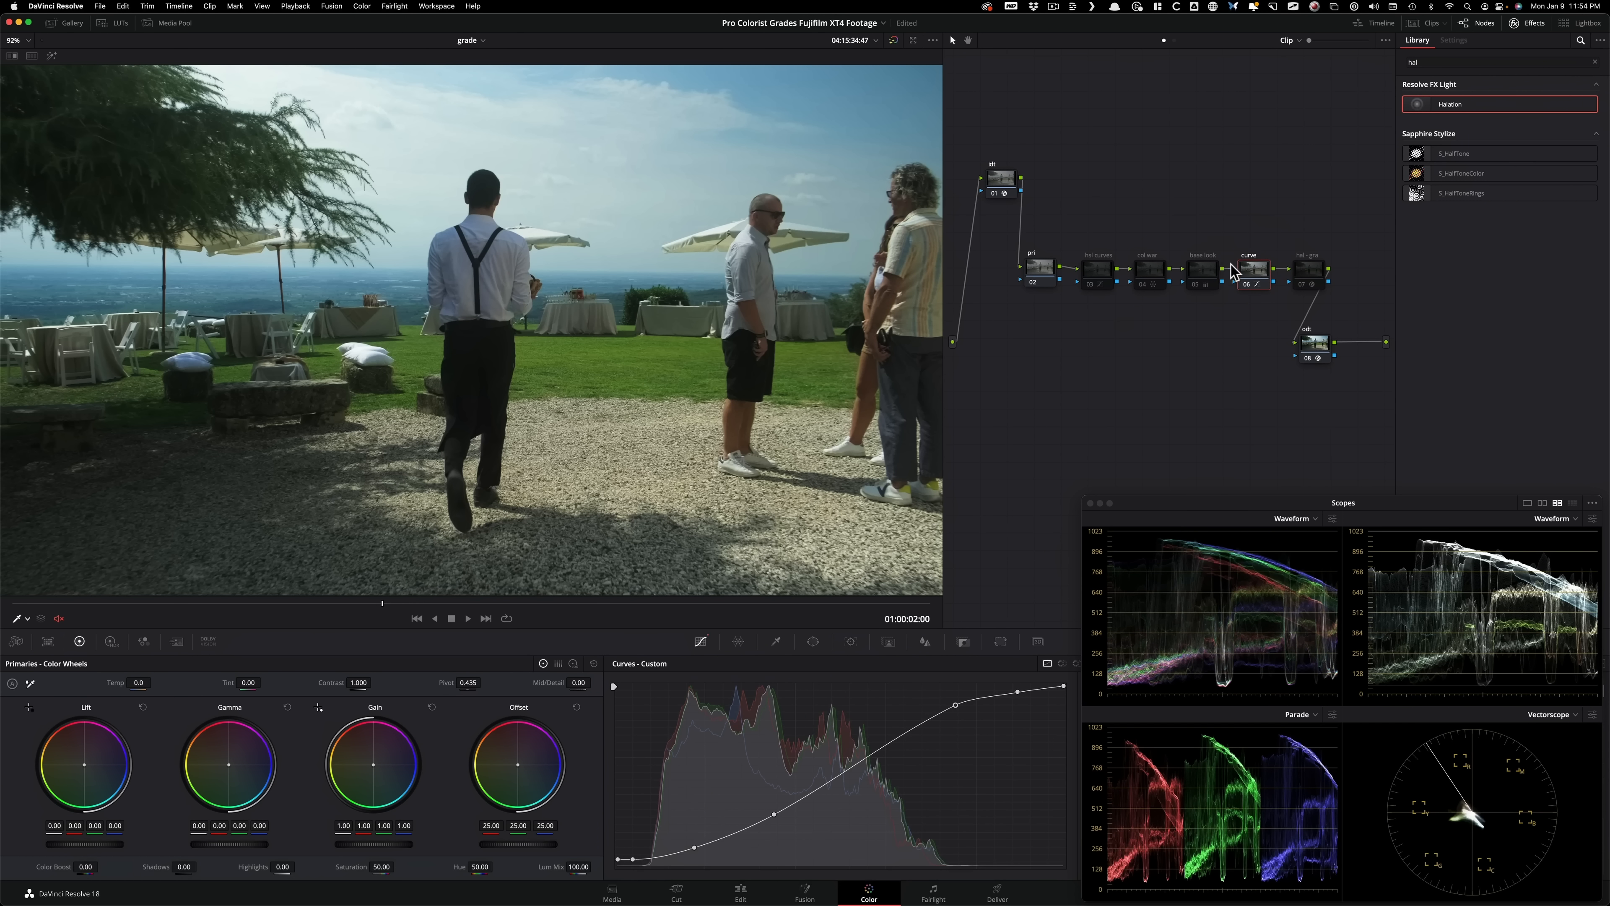
click(1253, 270)
click(1172, 219)
click(1096, 269)
click(1149, 269)
key(super+d)
key(super+d)
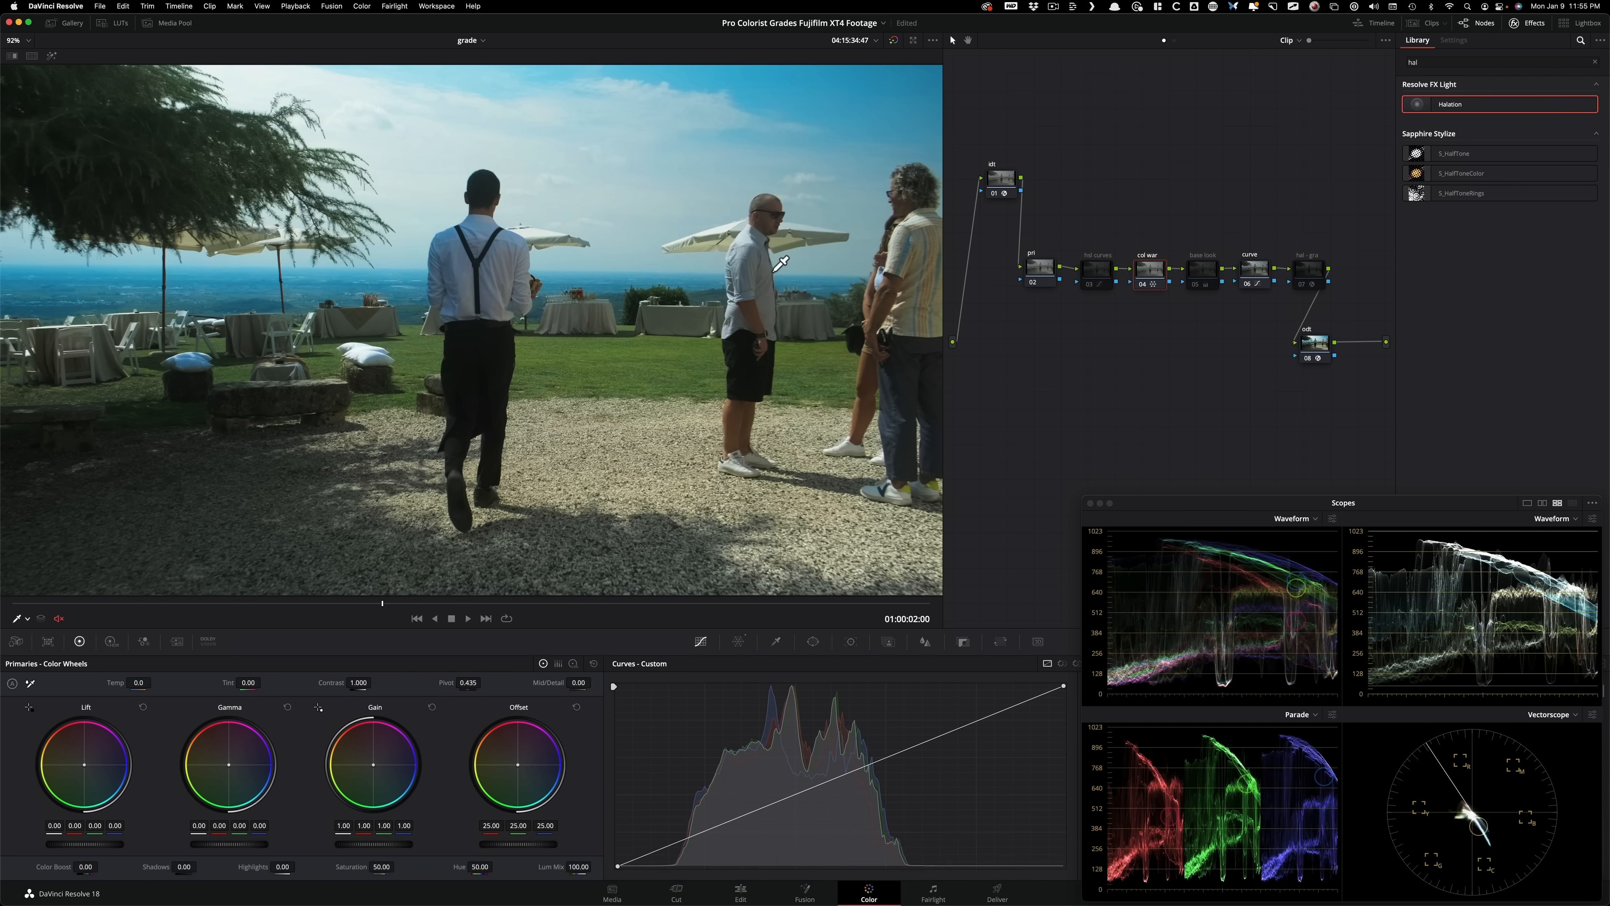
key(super+d)
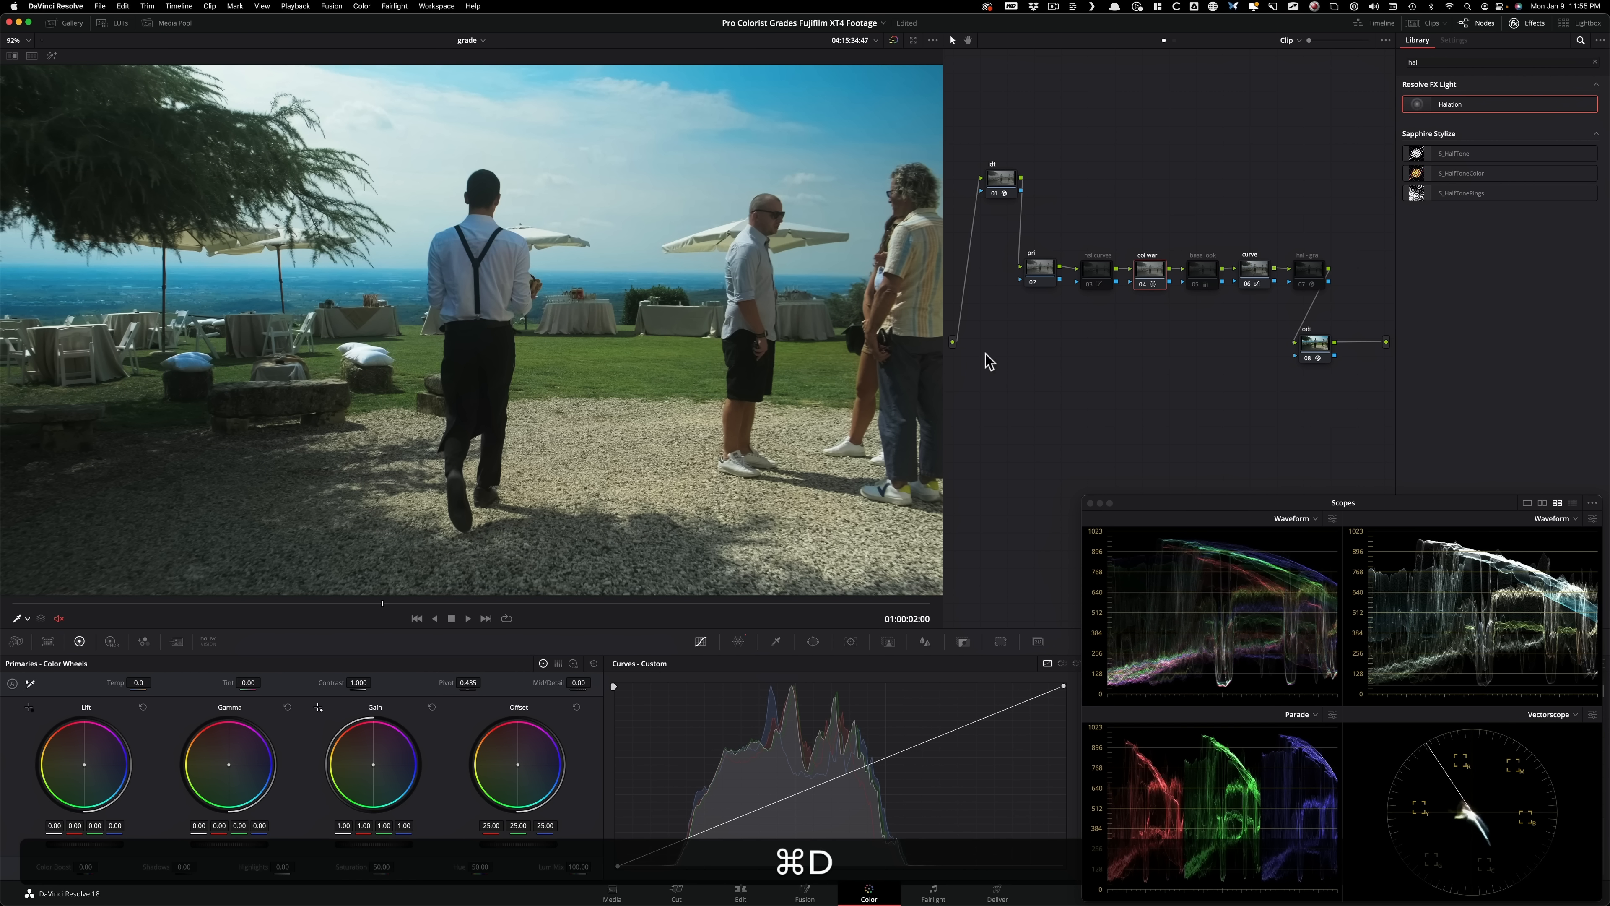
Step: Re-enable the hsl curves node, toggling it repeatedly to judge its effect on the image
click(1087, 269)
key(super+d)
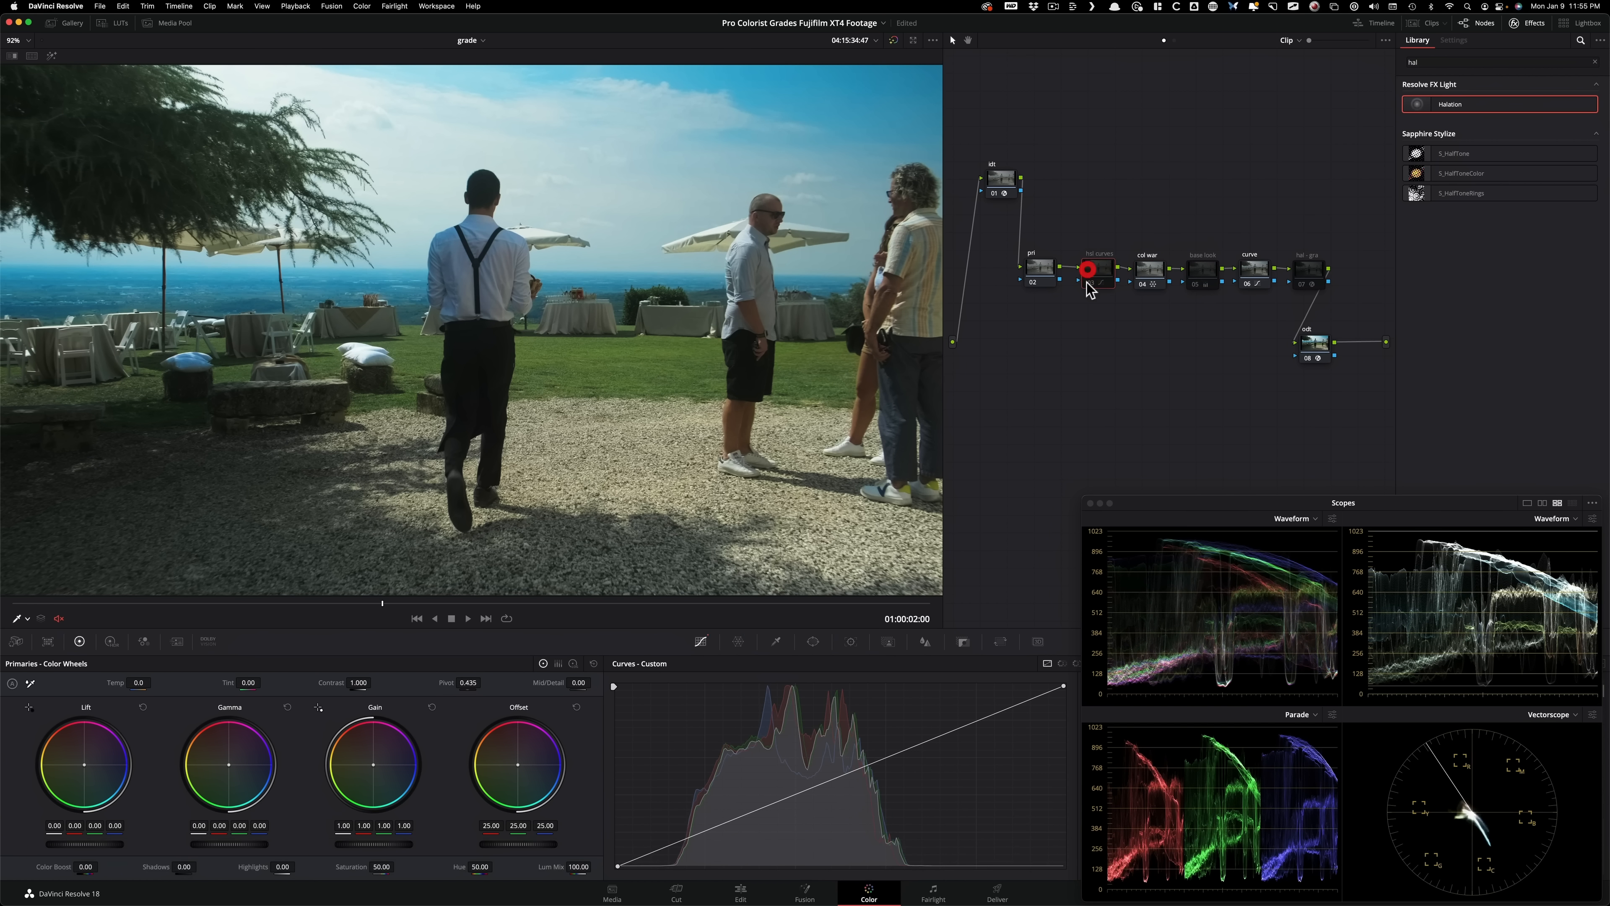
key(super+d)
key(super+d)
key(super+d)
key(super+d)
key(super+d)
key(super+d)
key(super+d)
key(super+d)
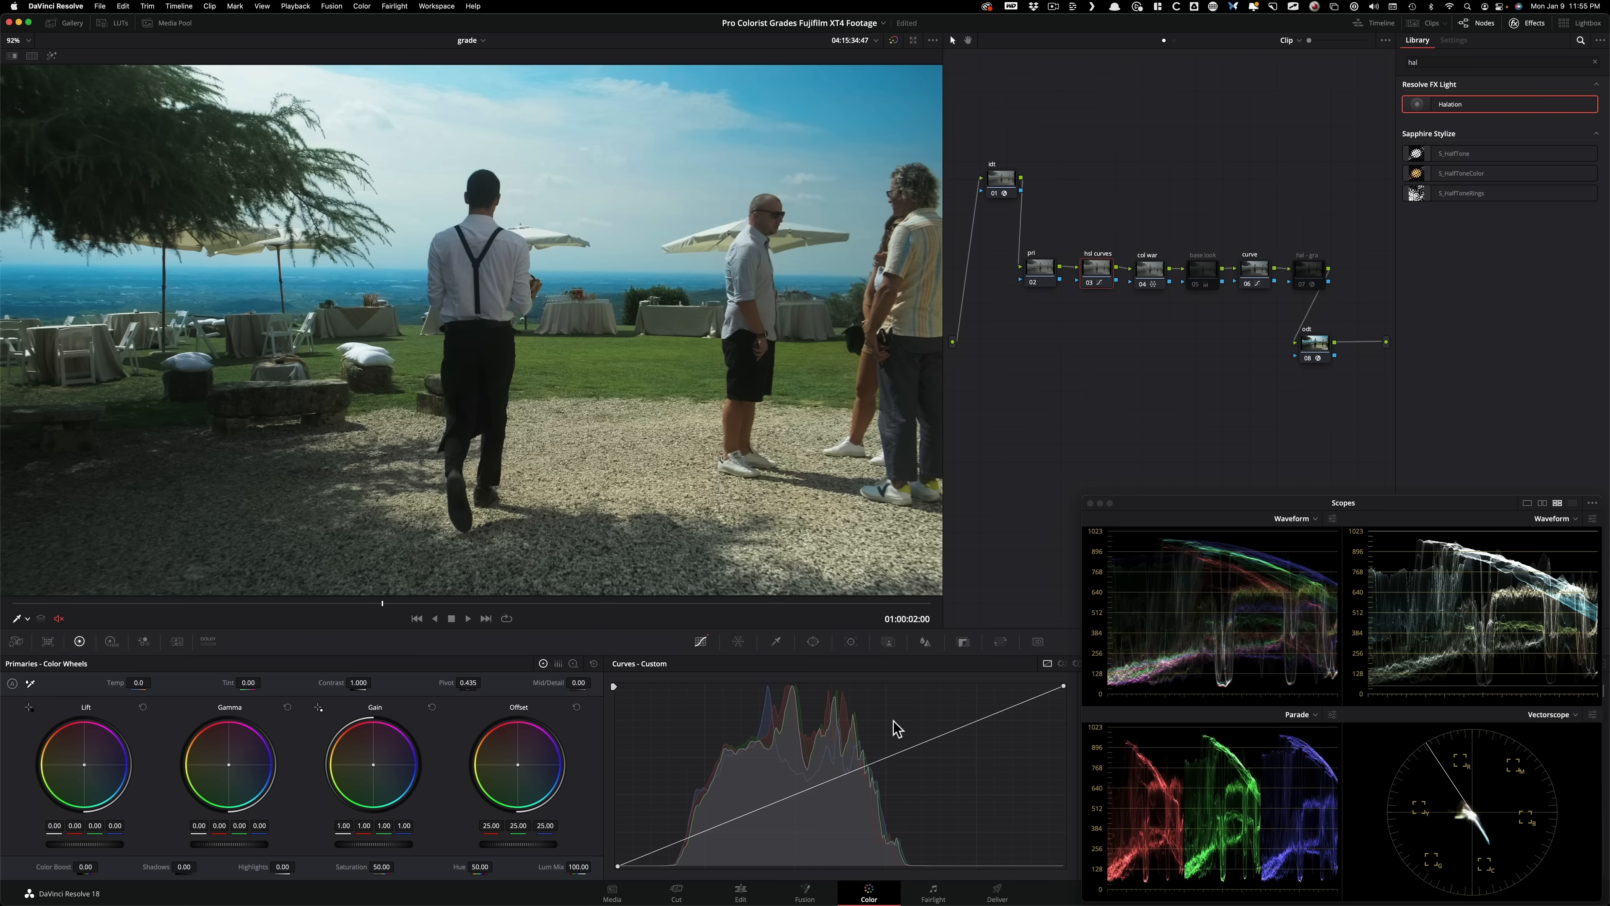
Step: Re-enable the base look node, toggling it repeatedly to judge the warm look
click(1203, 272)
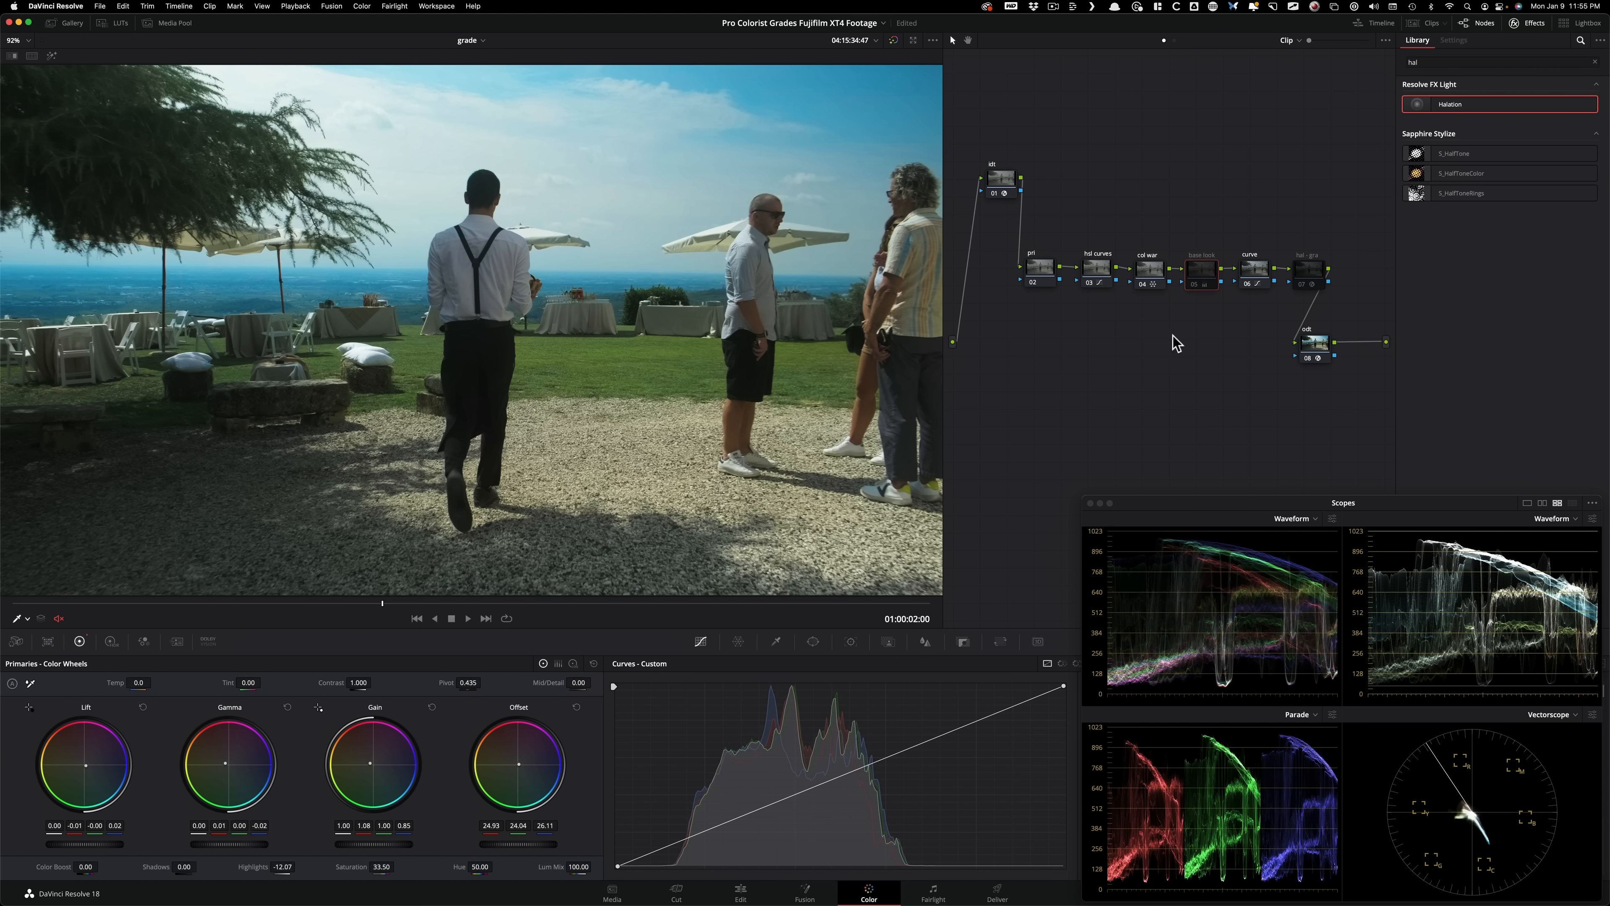
key(super+d)
key(super+d)
key(super+d)
key(super+d)
key(super+d)
key(super+d)
key(super+d)
key(super+d)
key(super+d)
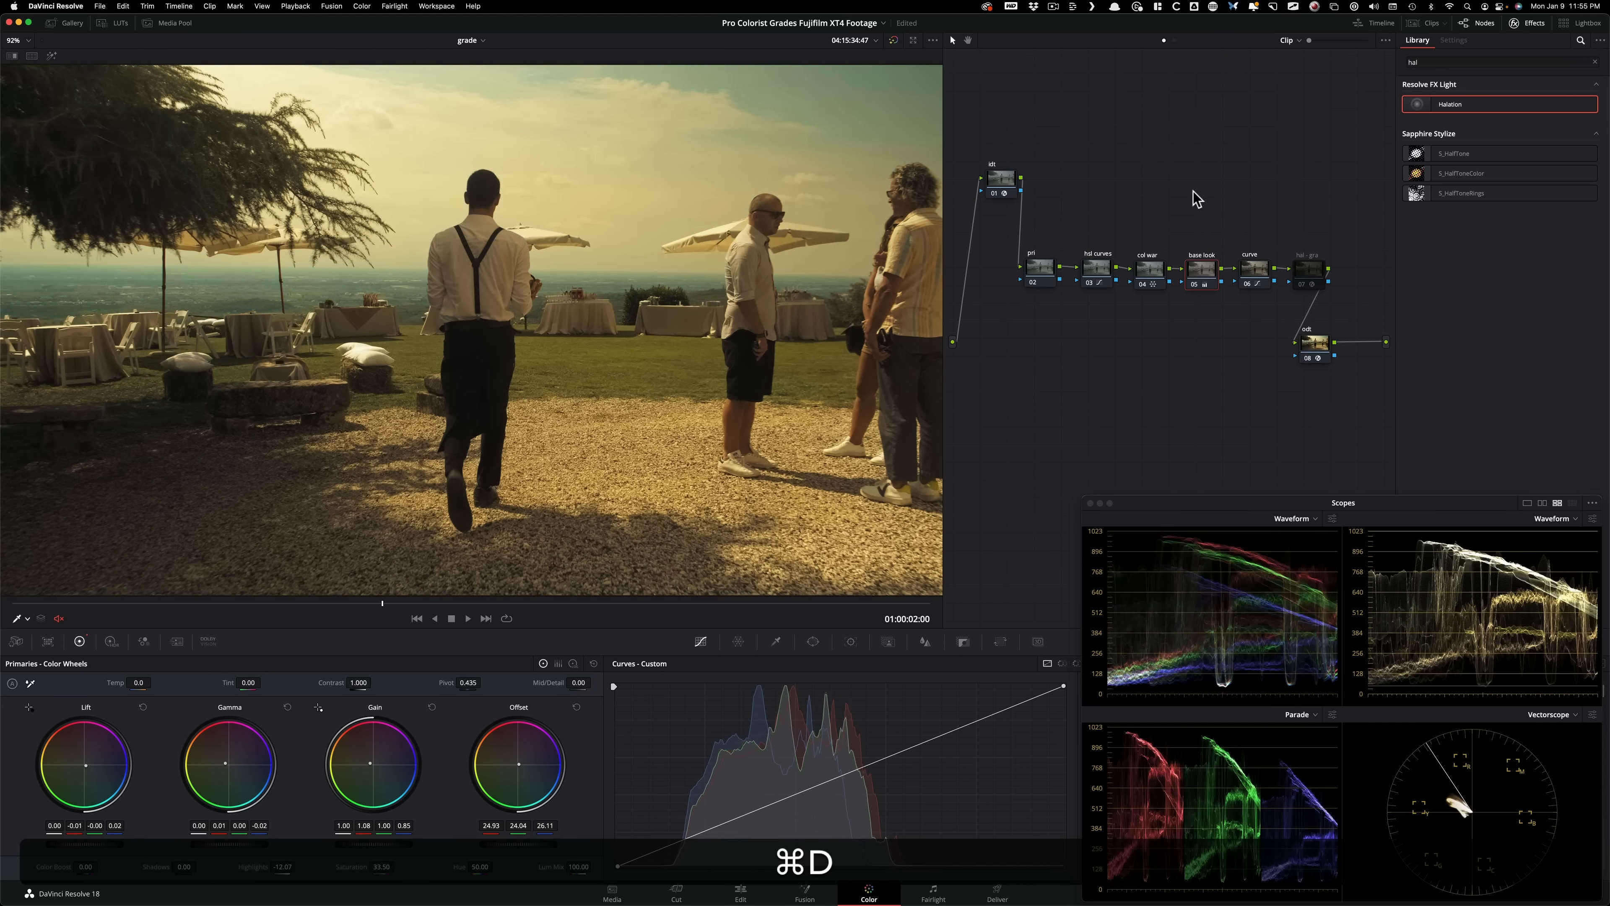
Step: Re-enable the hal - gra node, toggling it to compare the image
click(1305, 271)
key(super+d)
key(super+d)
key(super+d)
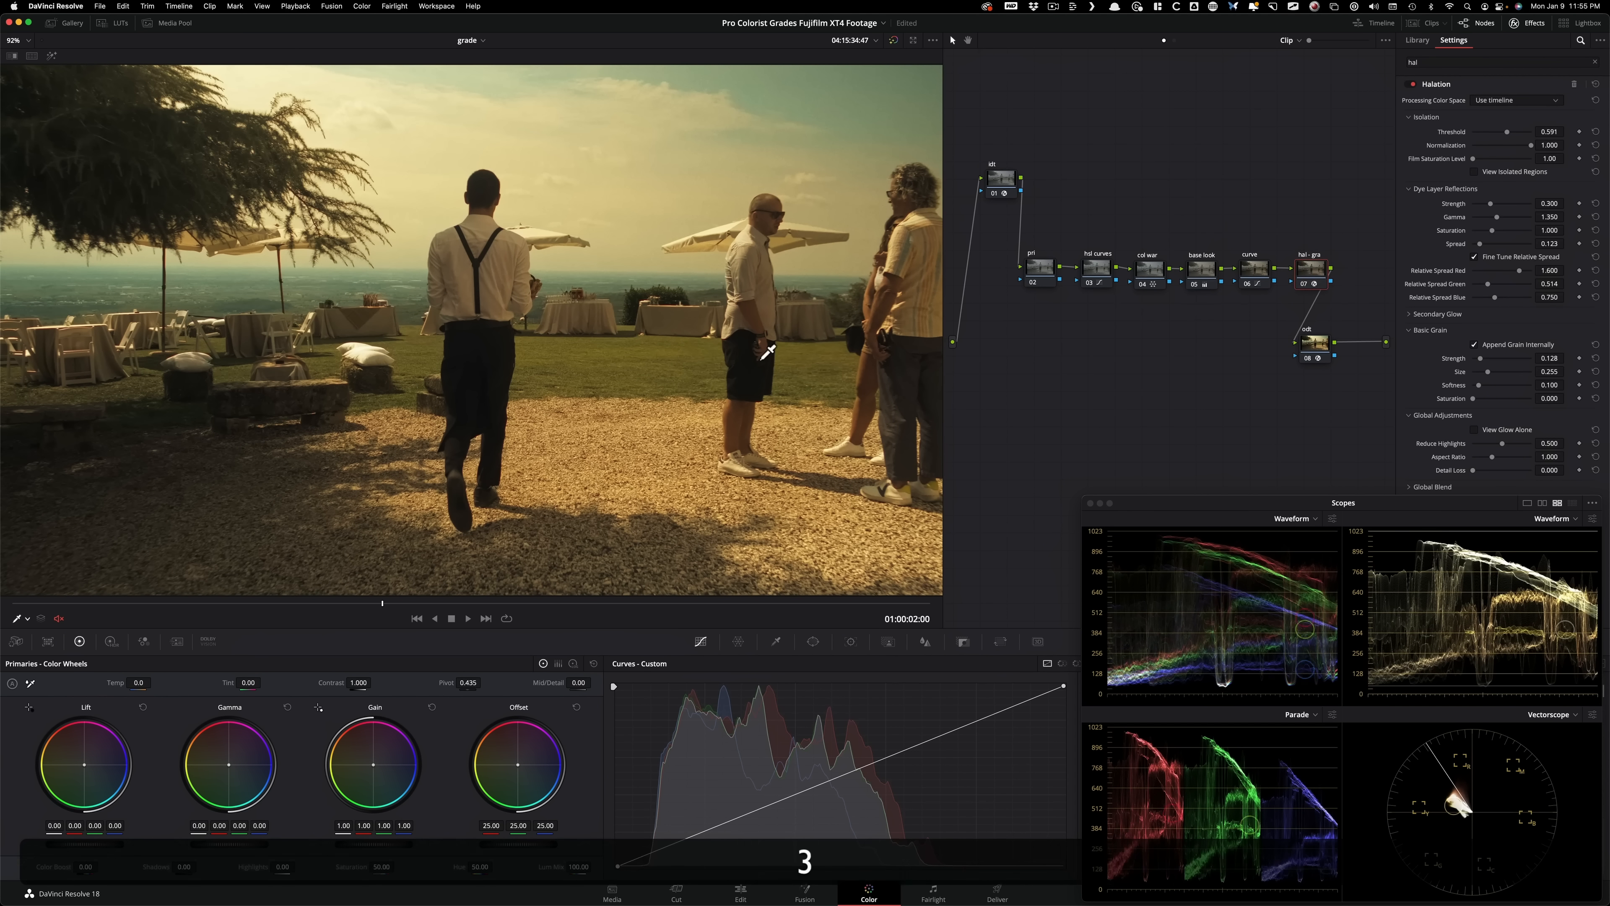
Step: Compare the image before and after the full look by toggling the nodes from hsl curves through hal - gra together
drag(1362, 247, 1096, 295)
key(super+d)
key(super+d)
click(1269, 182)
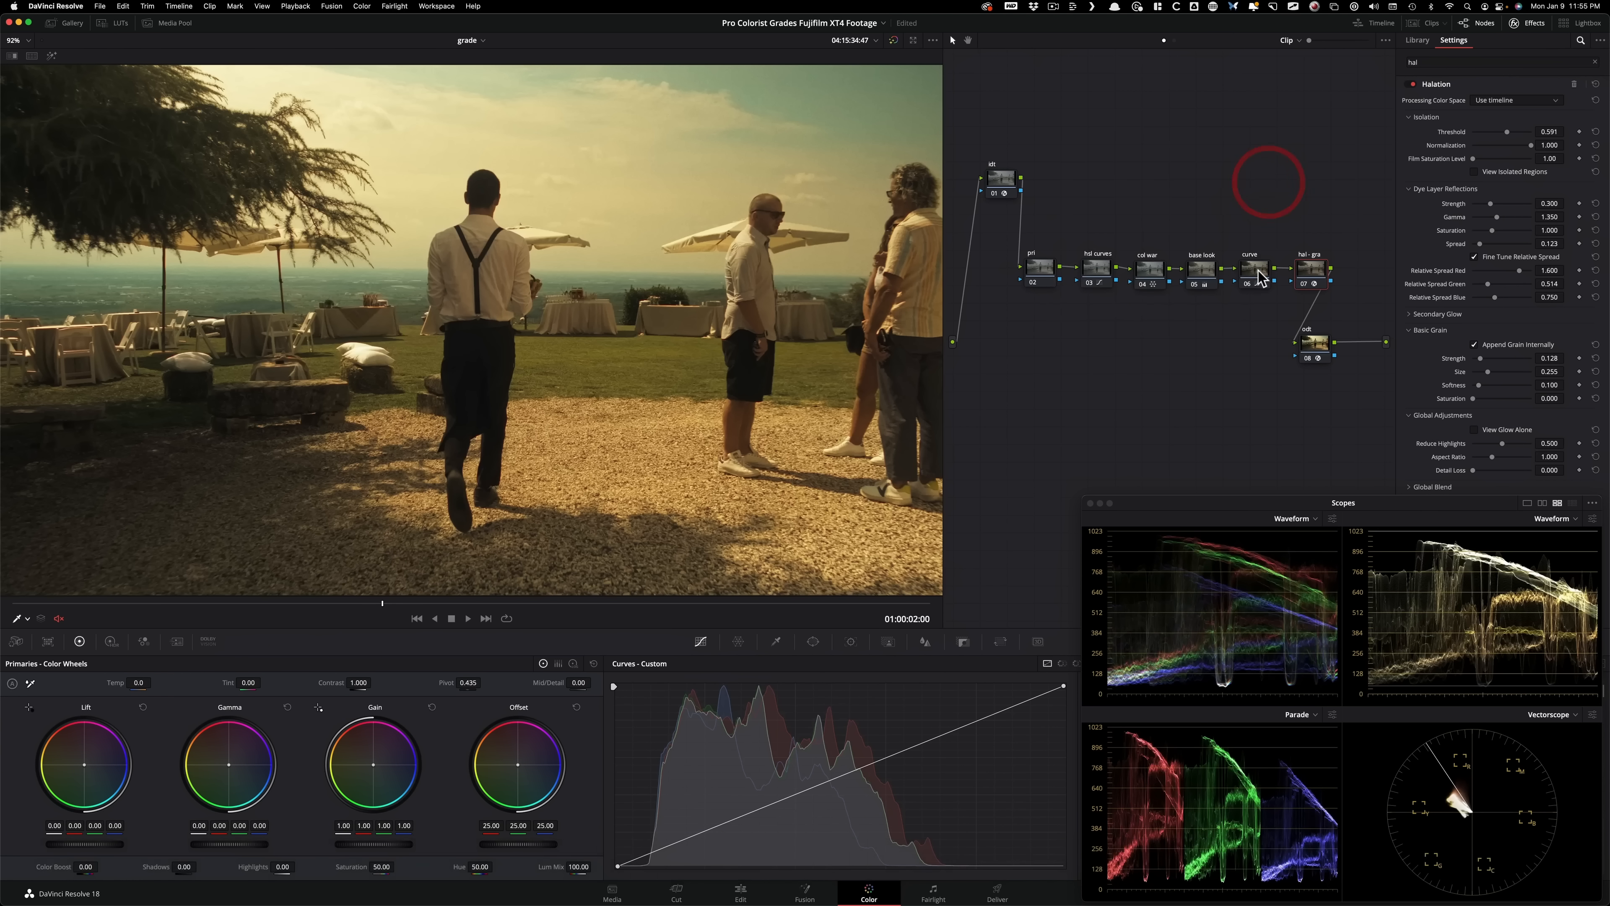
Step: Compare the finished grade with and without the base look node
click(1200, 270)
key(super+d)
key(super+d)
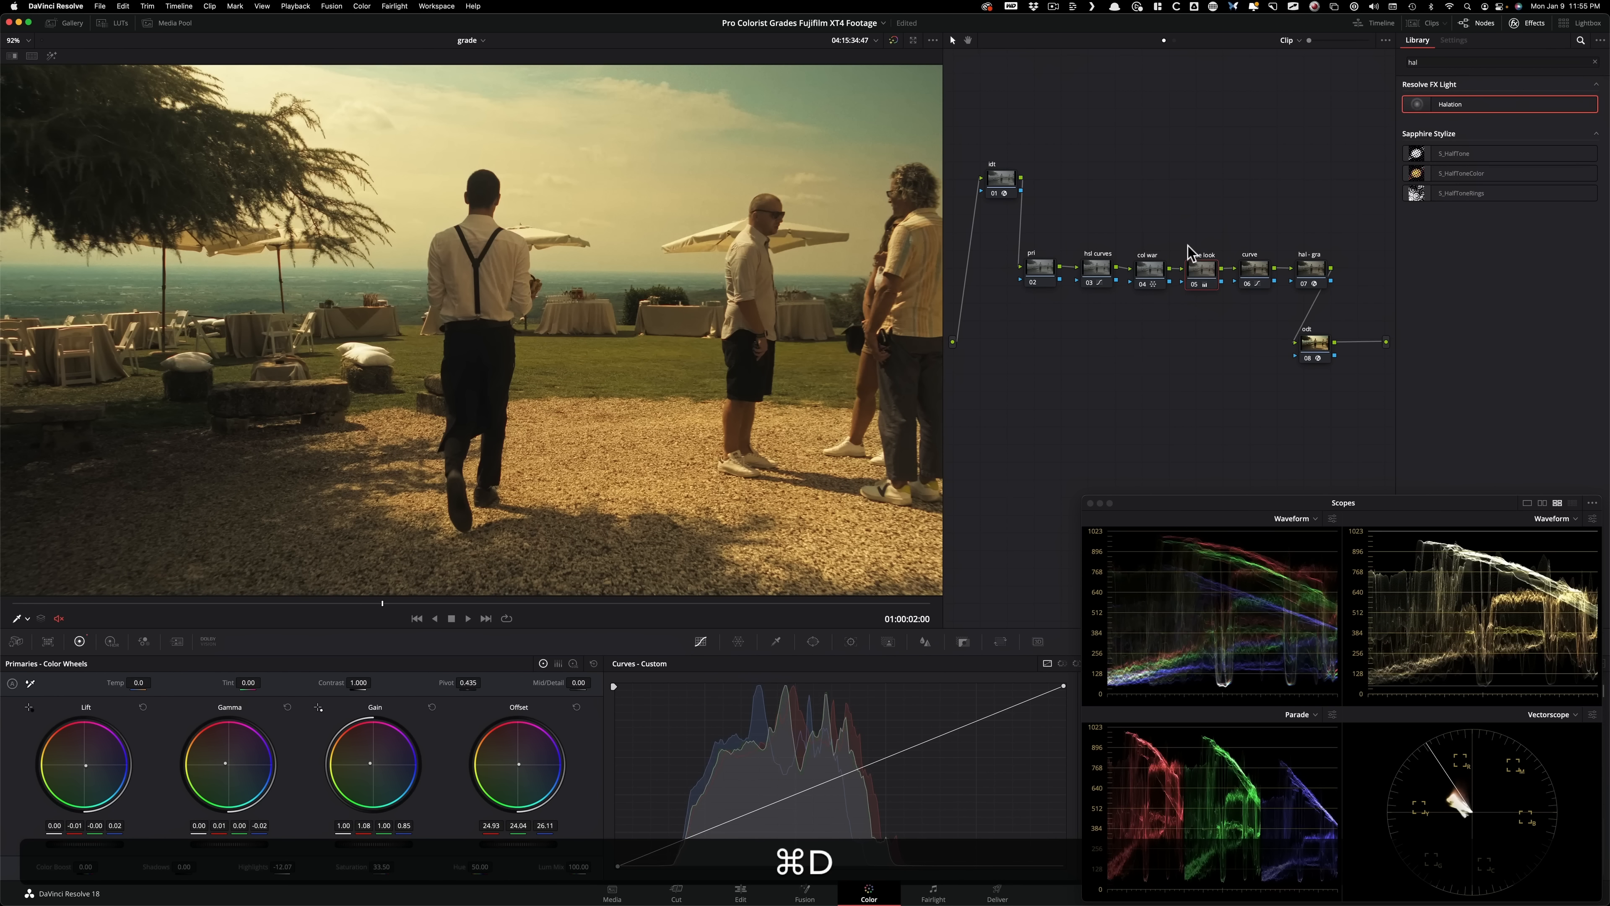
key(super+d)
key(super+d)
key(super+d)
key(super+d)
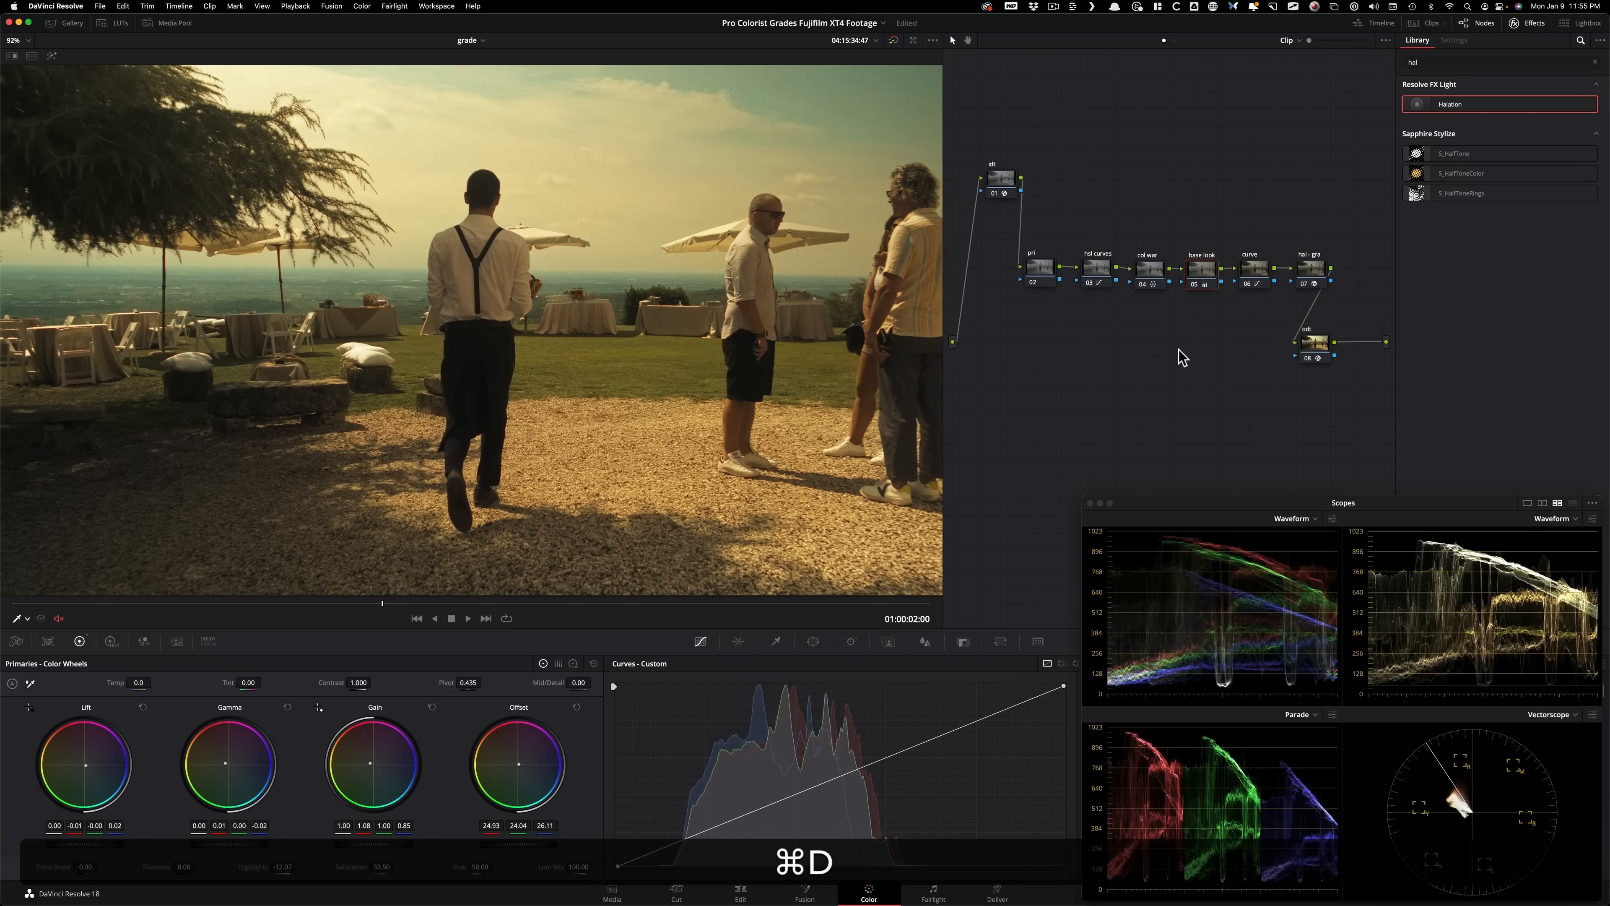